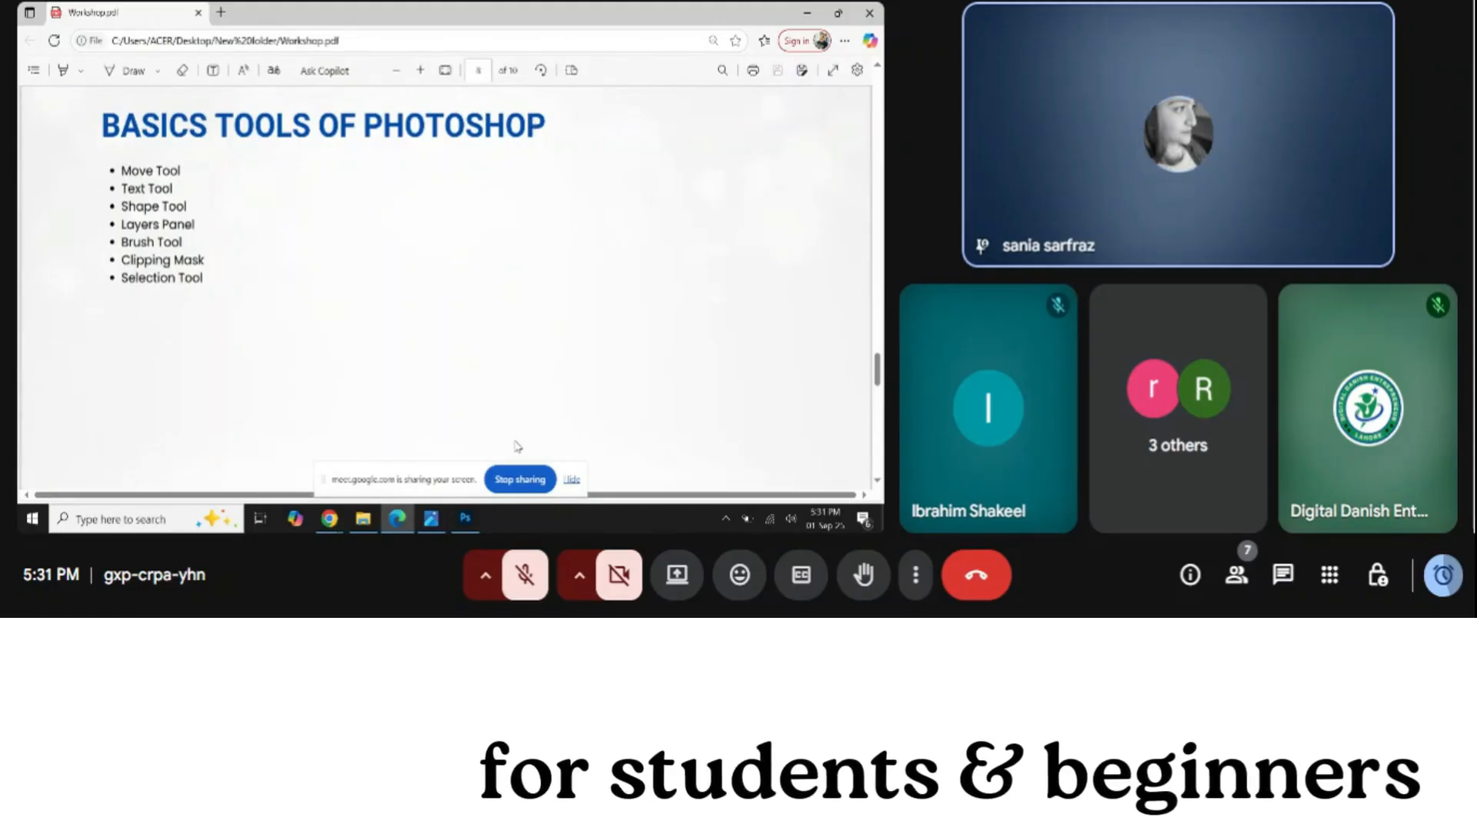
# Switch from the Workshop PDF in Edge over to Photoshop
pyautogui.hotkey('alt', 'Tab')
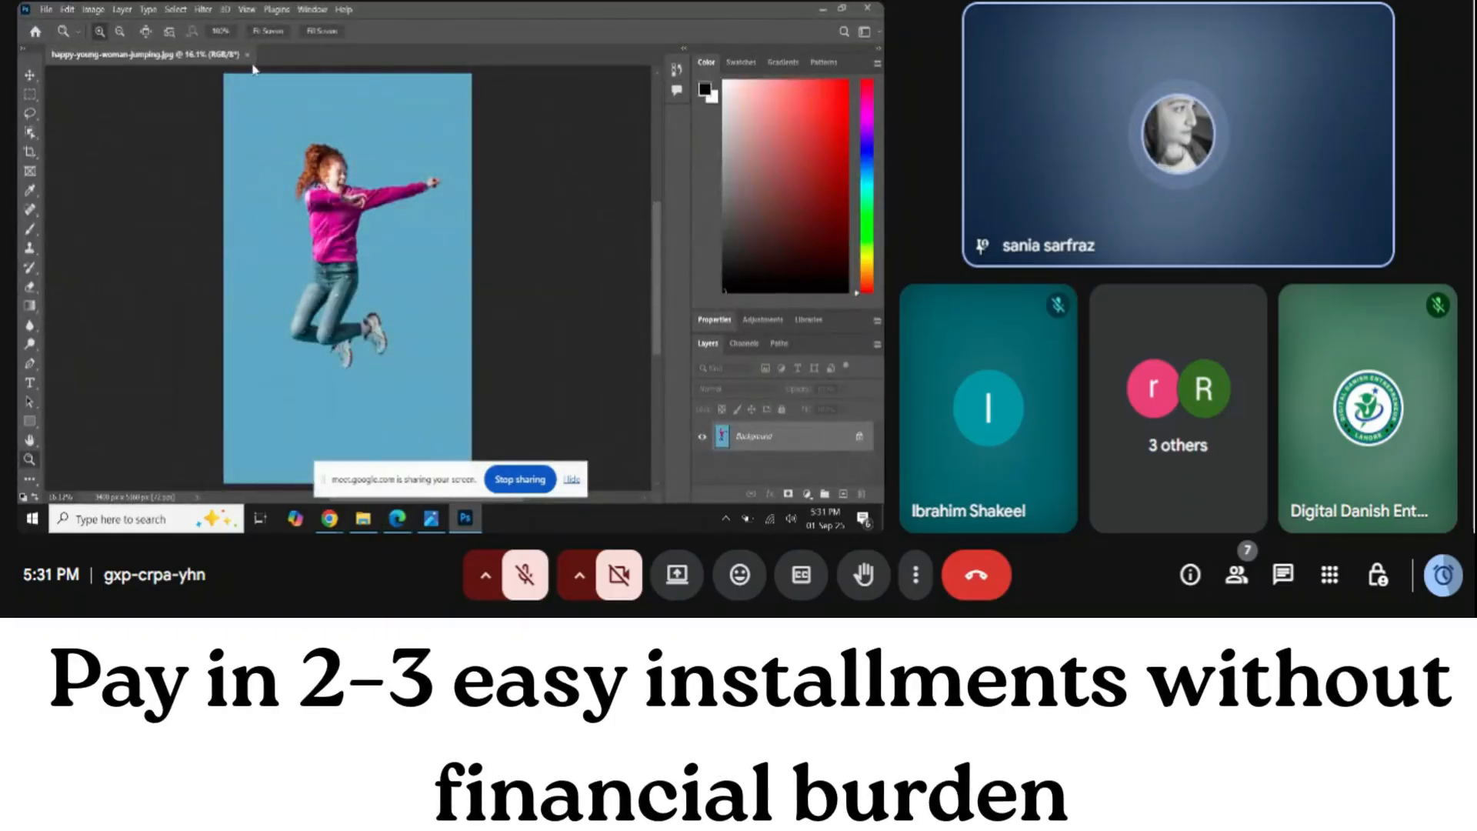
# Close the happy-young-woman-jumping.jpg document and open the File menu
pyautogui.click(247, 55)
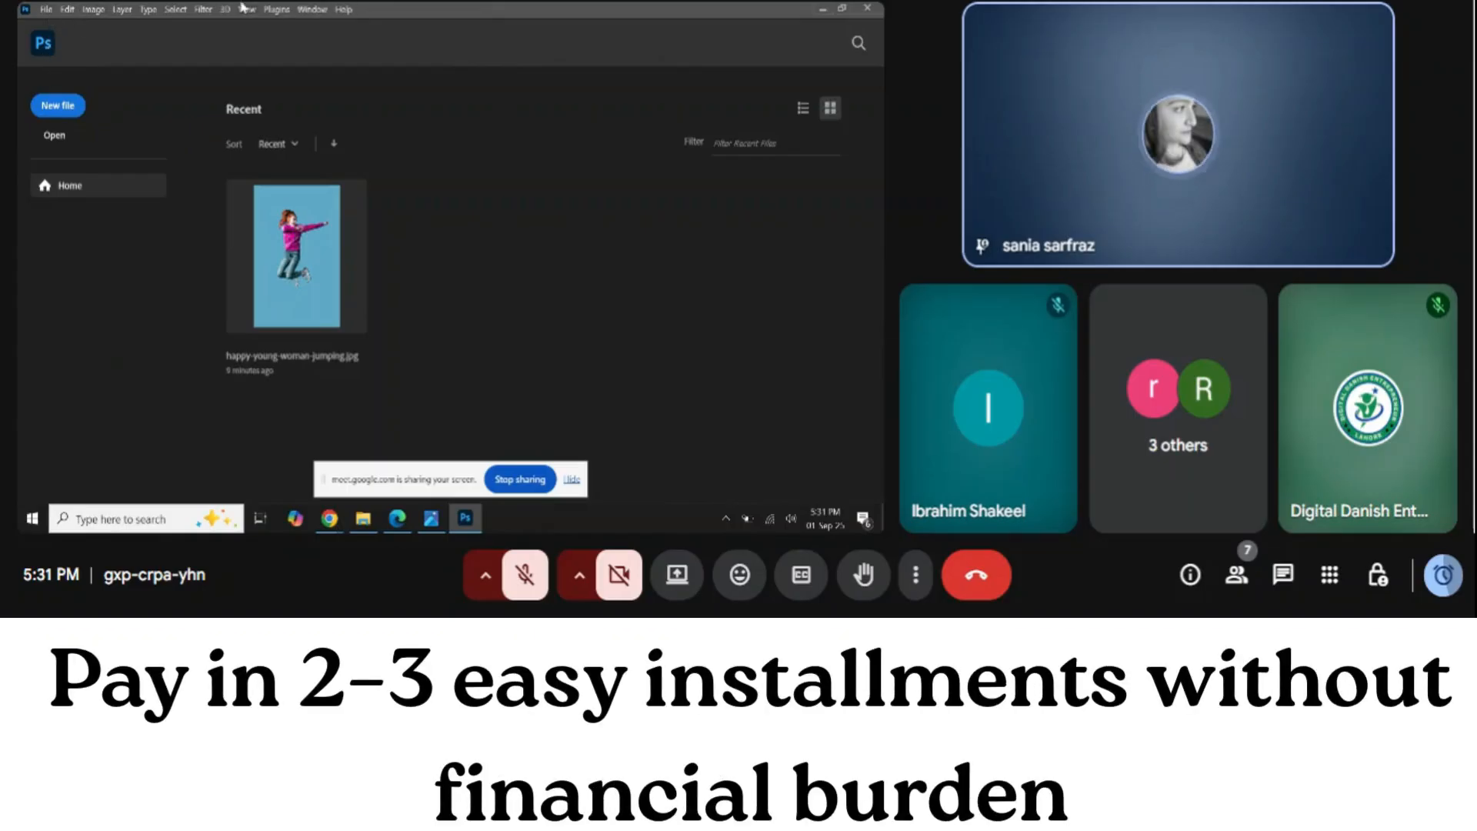
pyautogui.click(46, 10)
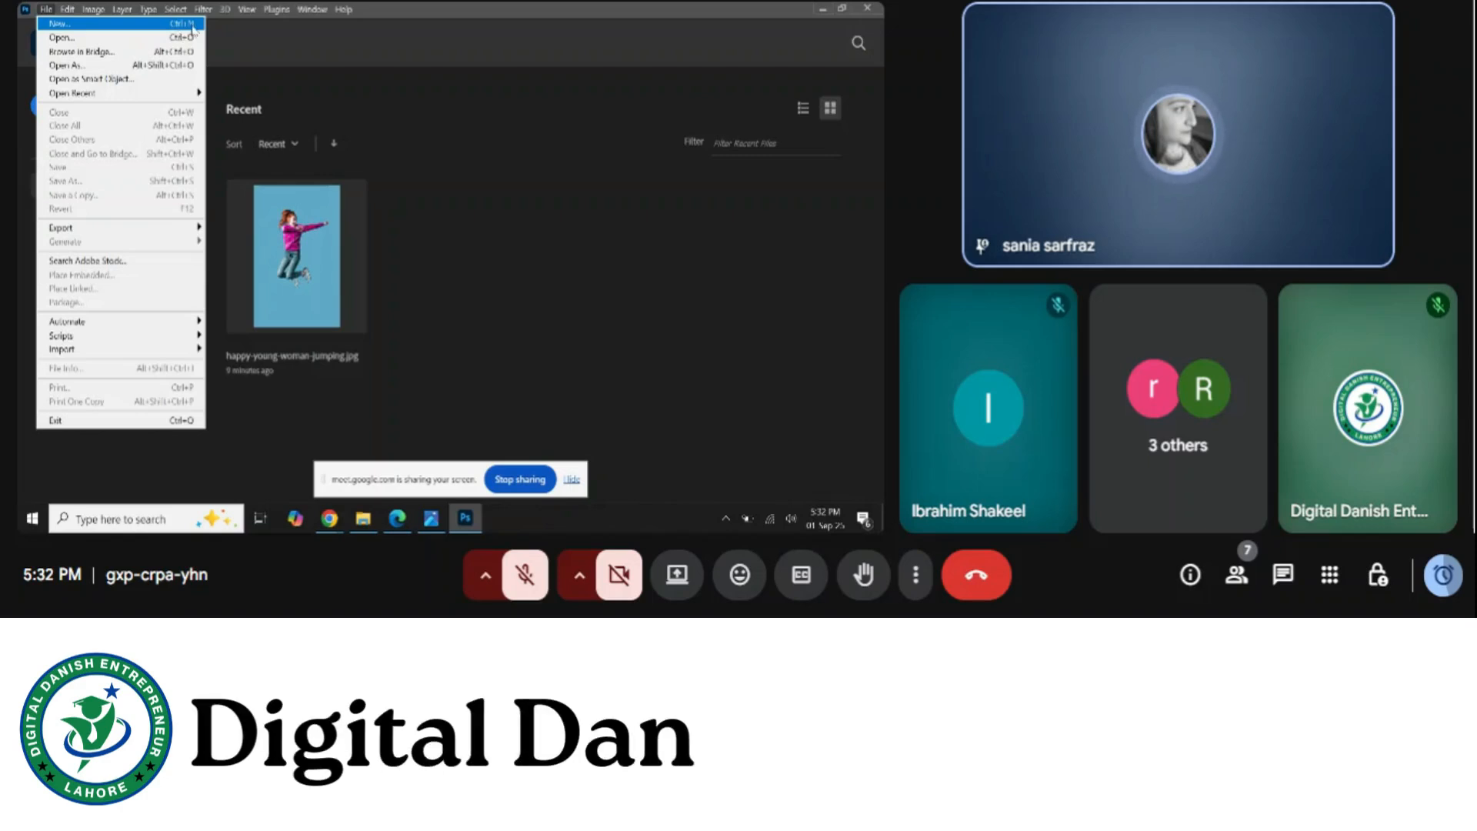
# Dismiss the File menu and bring up the New Document dialog (7 x 5 in, 300 ppi)
pyautogui.press('Escape')
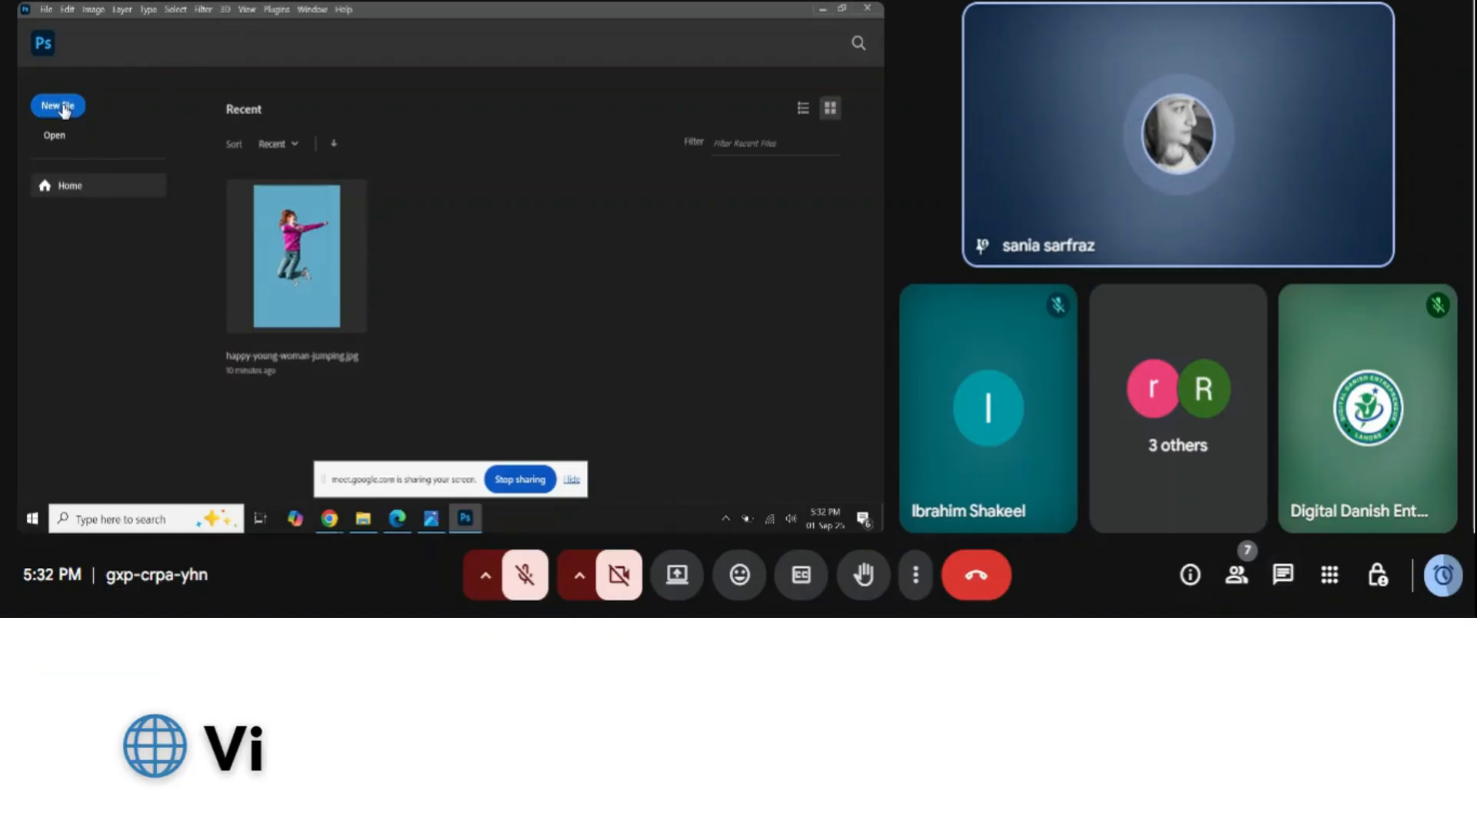
pyautogui.click(63, 108)
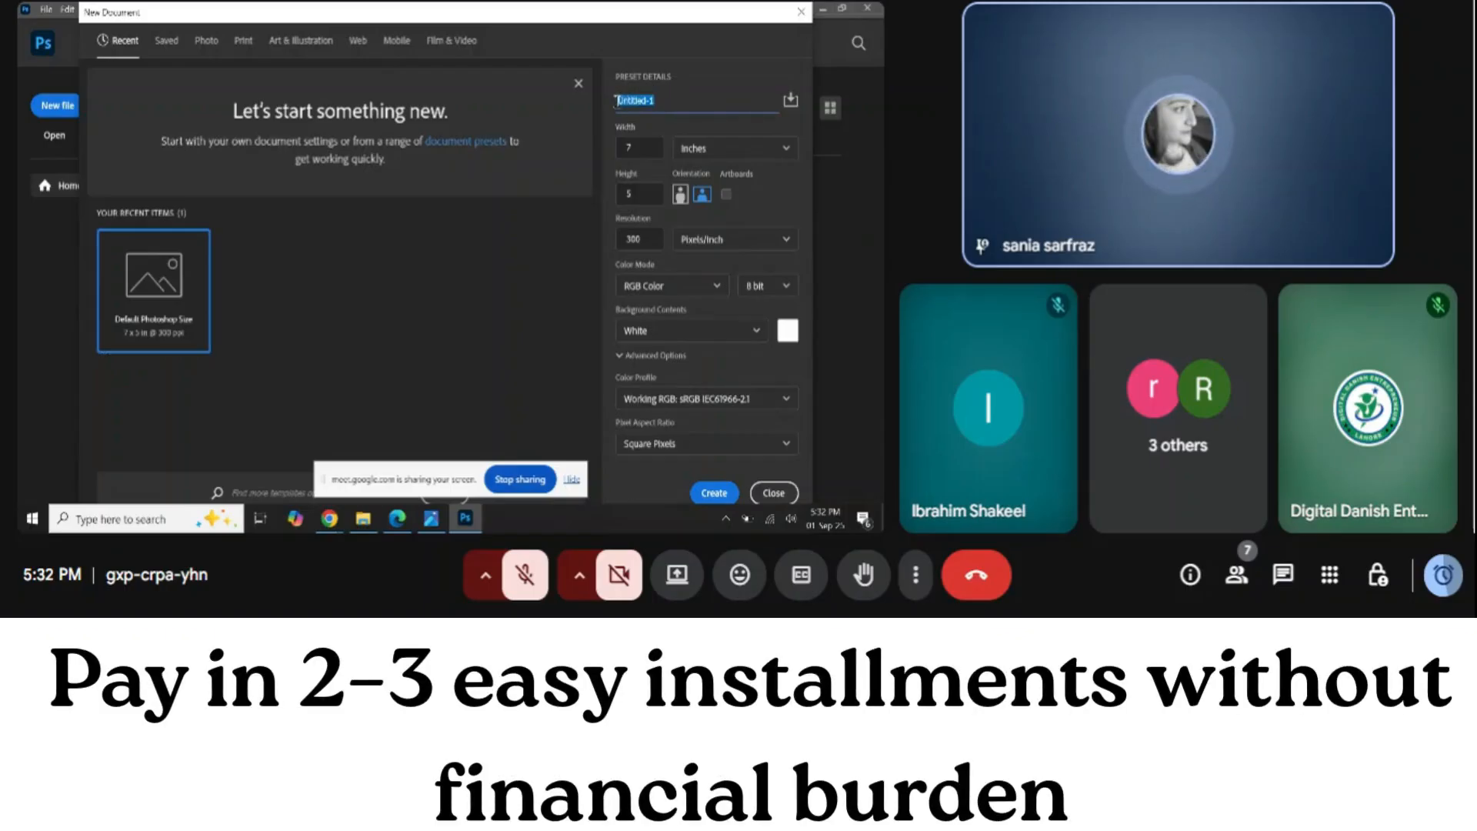
# Name the new document 'Practice 1' while checking the meeting's participant list
pyautogui.press('BackSpace')
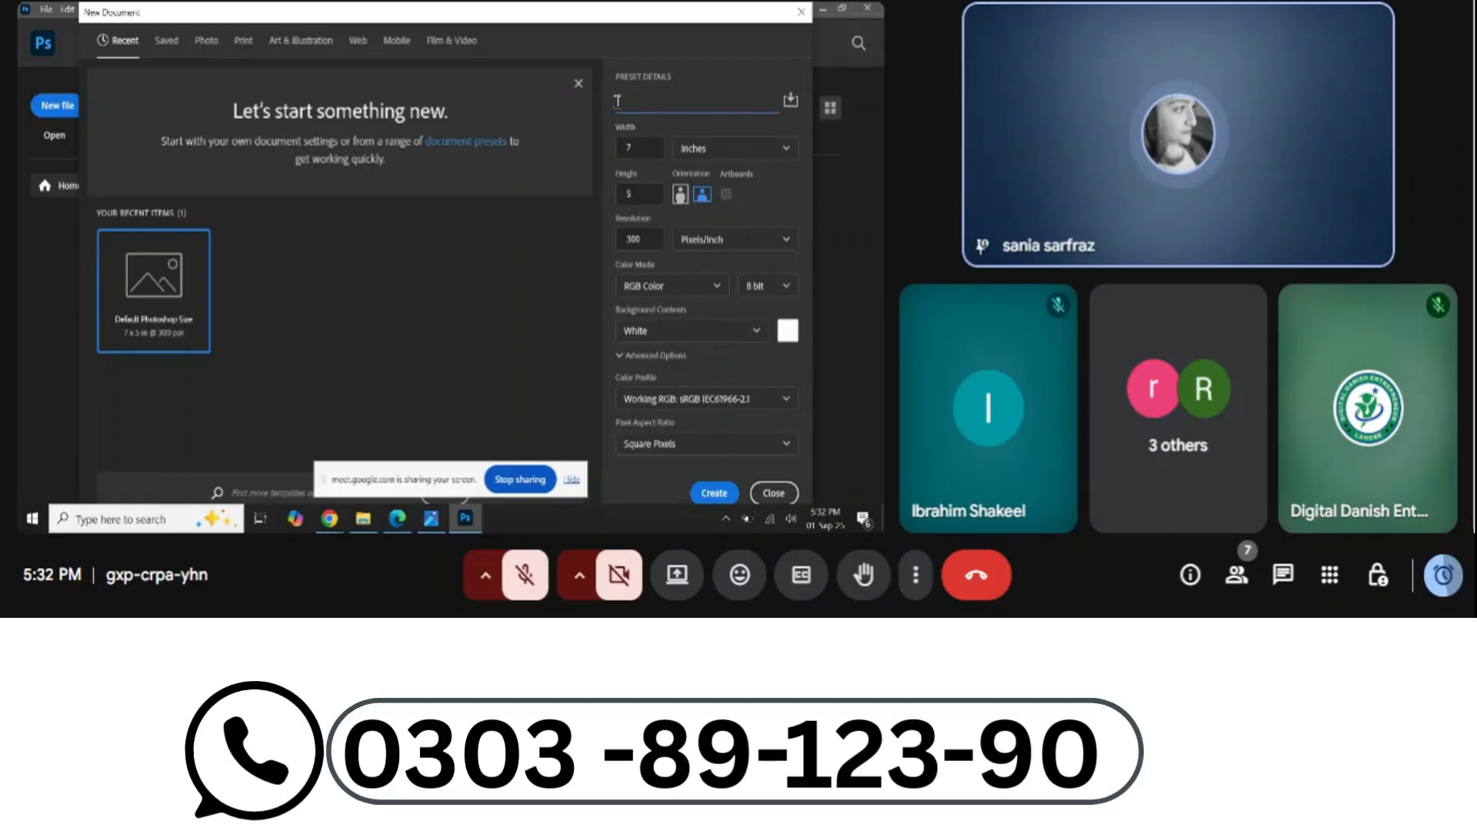
pyautogui.write('p')
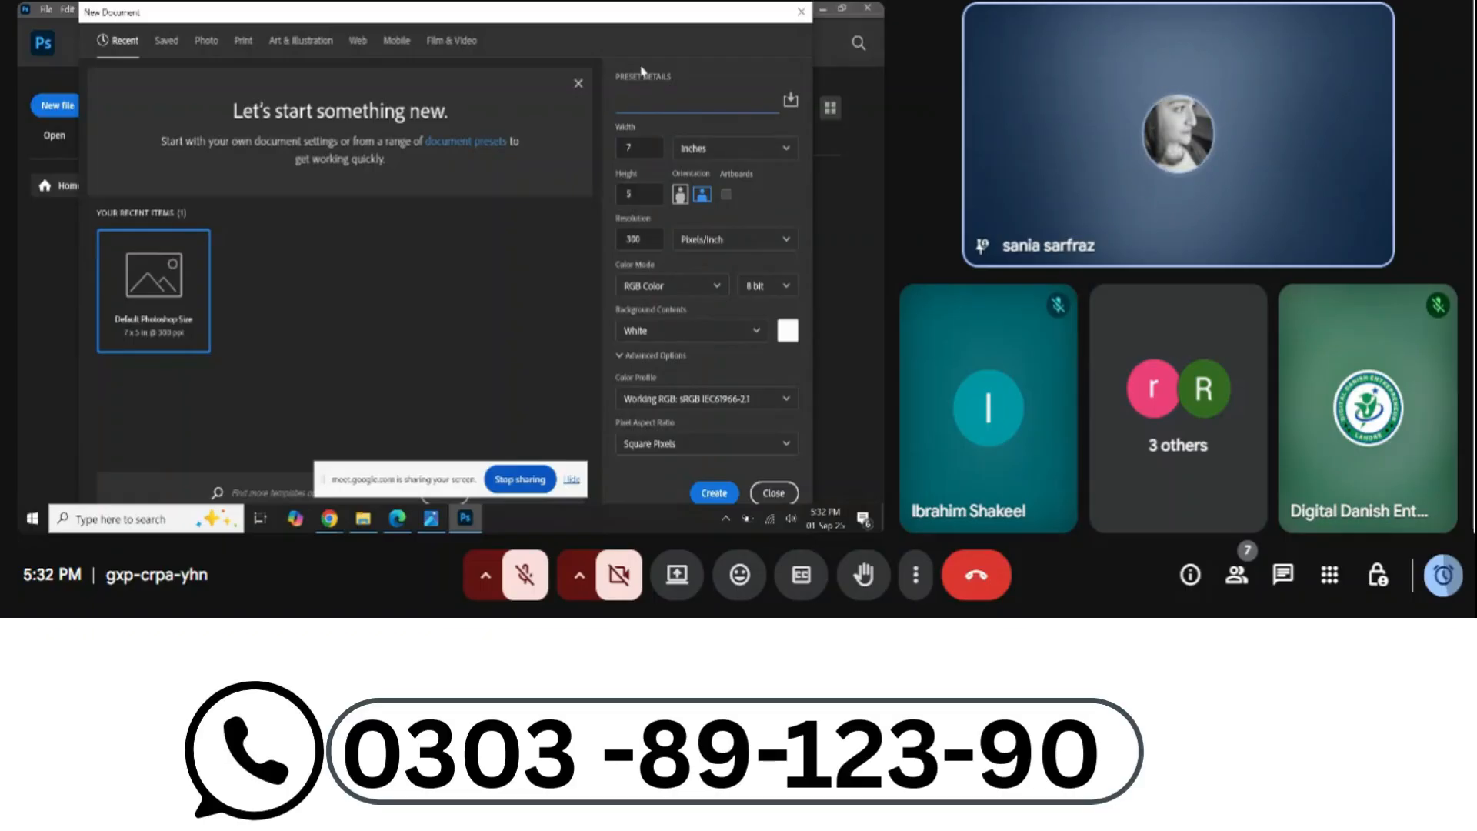
pyautogui.write('P')
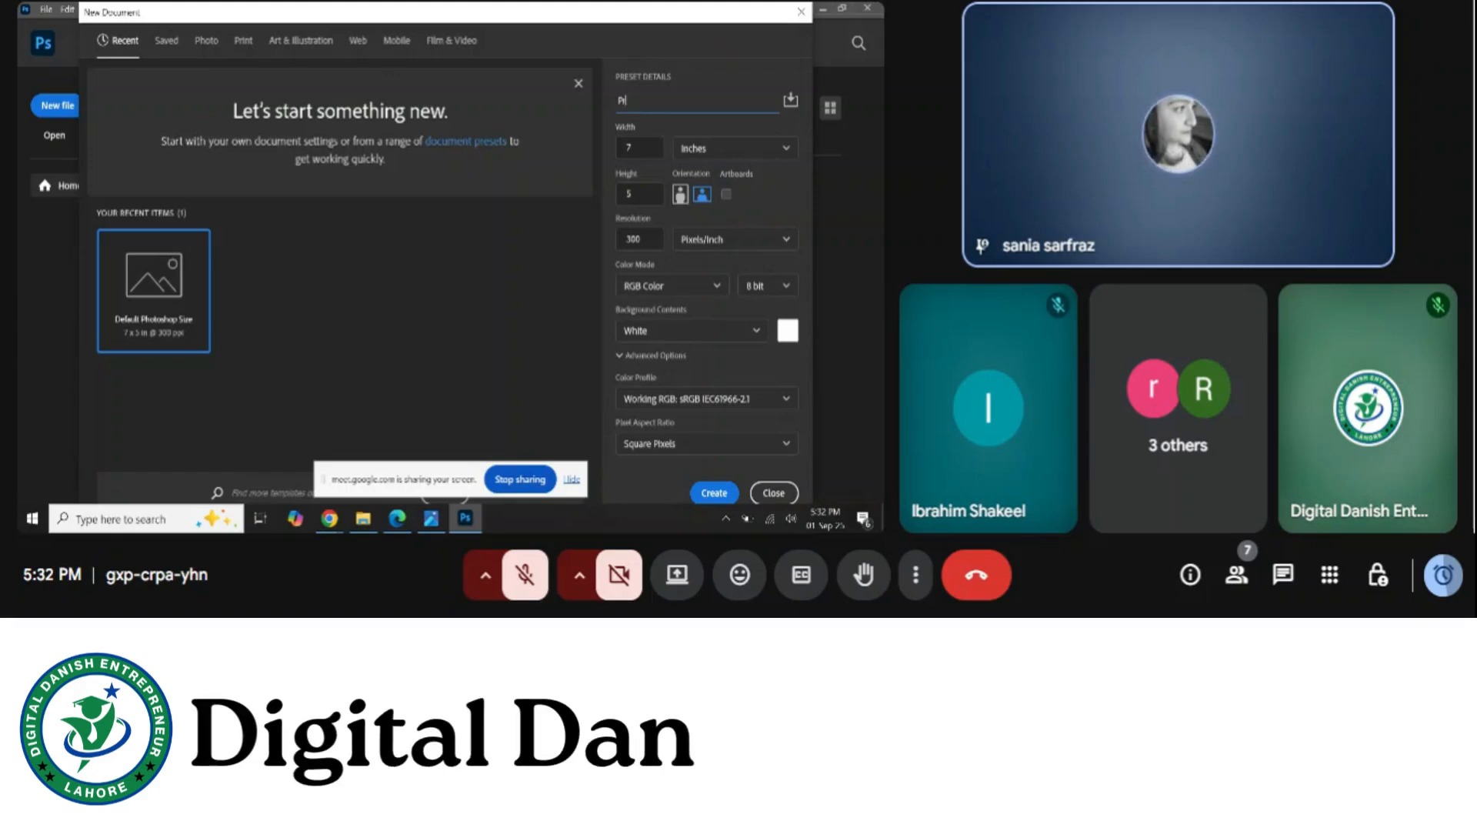
pyautogui.write('ractic')
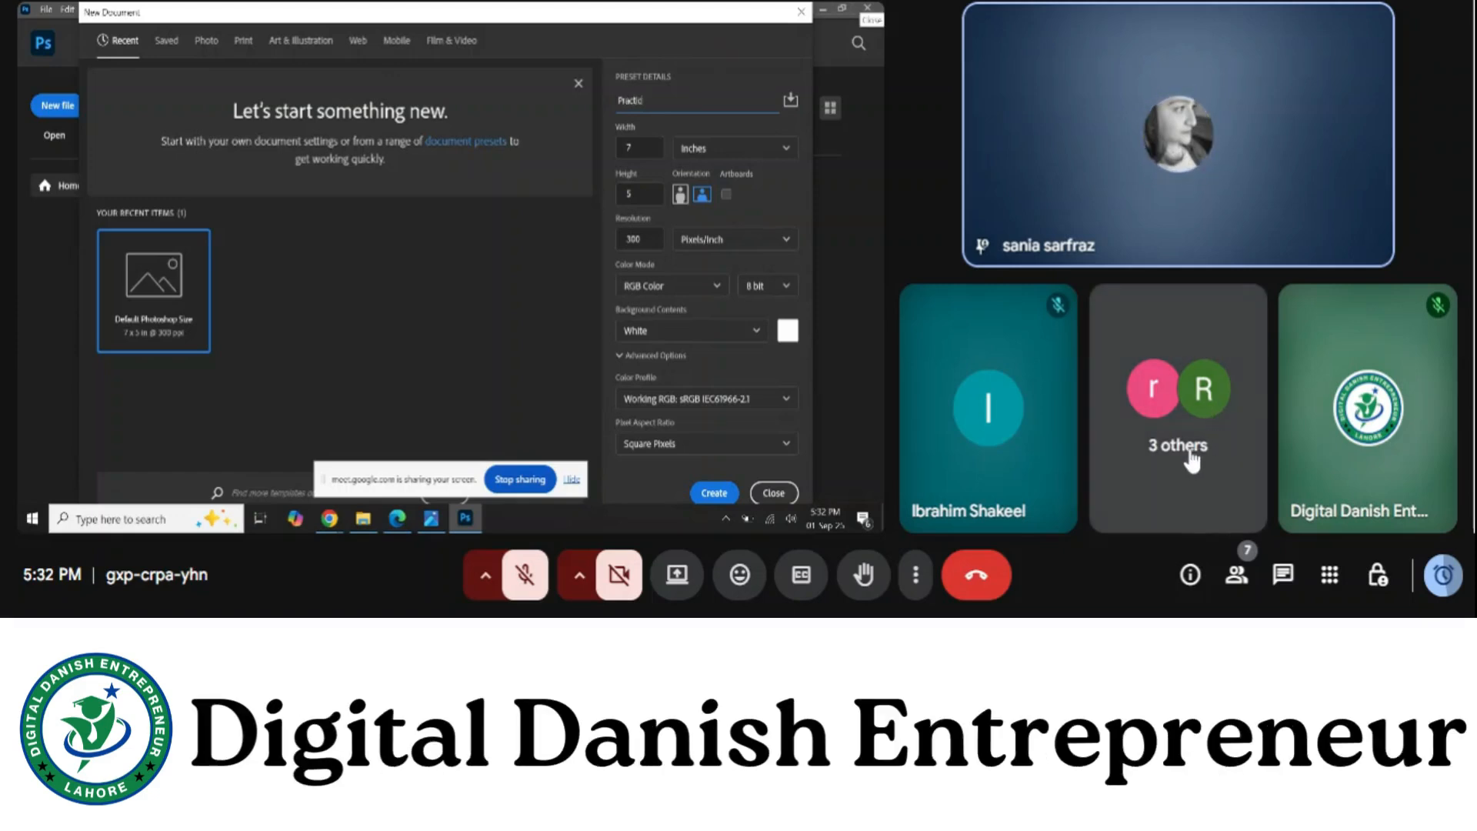
pyautogui.click(1191, 461)
pyautogui.write('e 1')
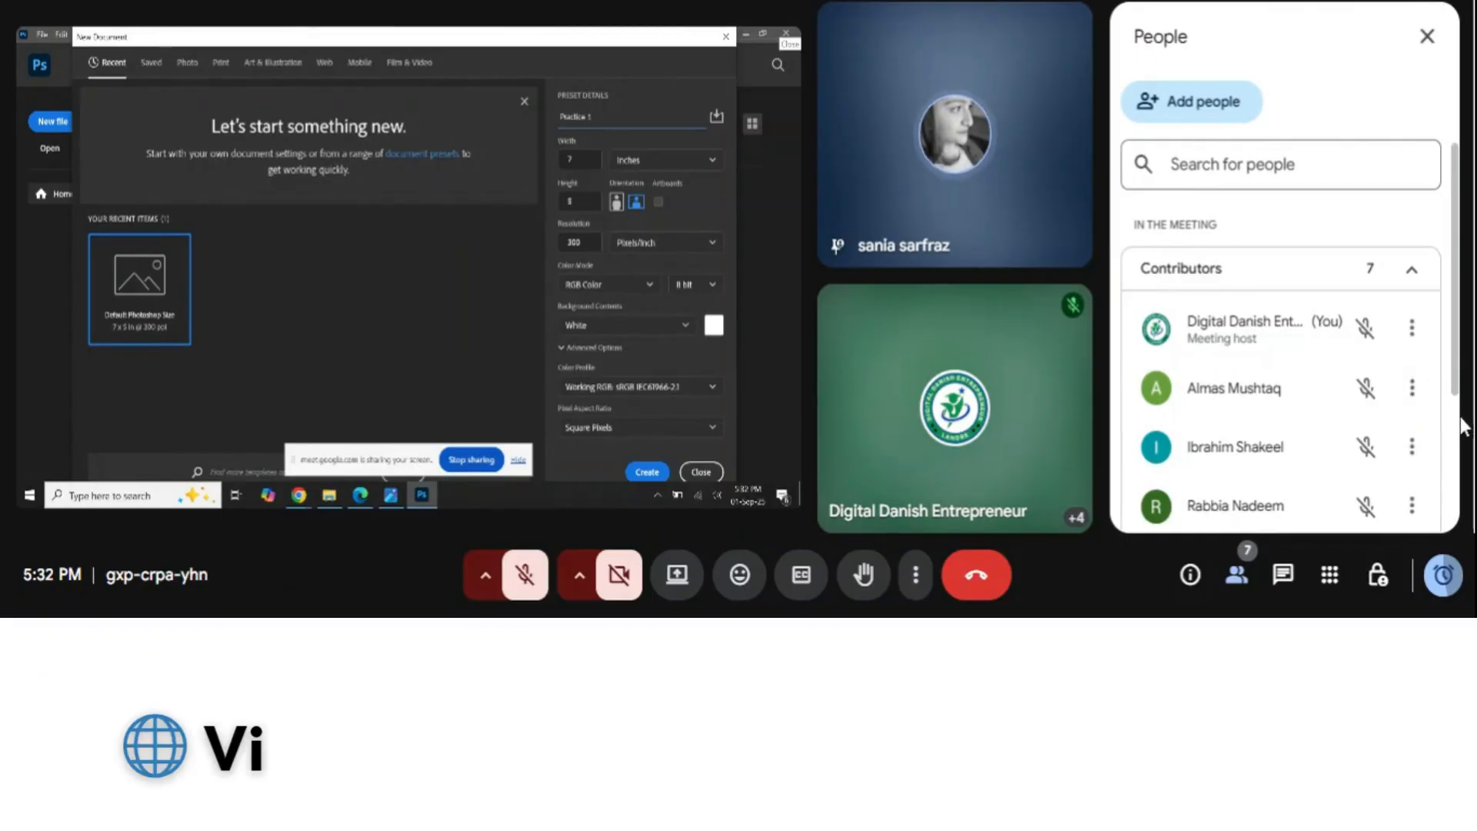
pyautogui.scroll(-5, 1456, 423)
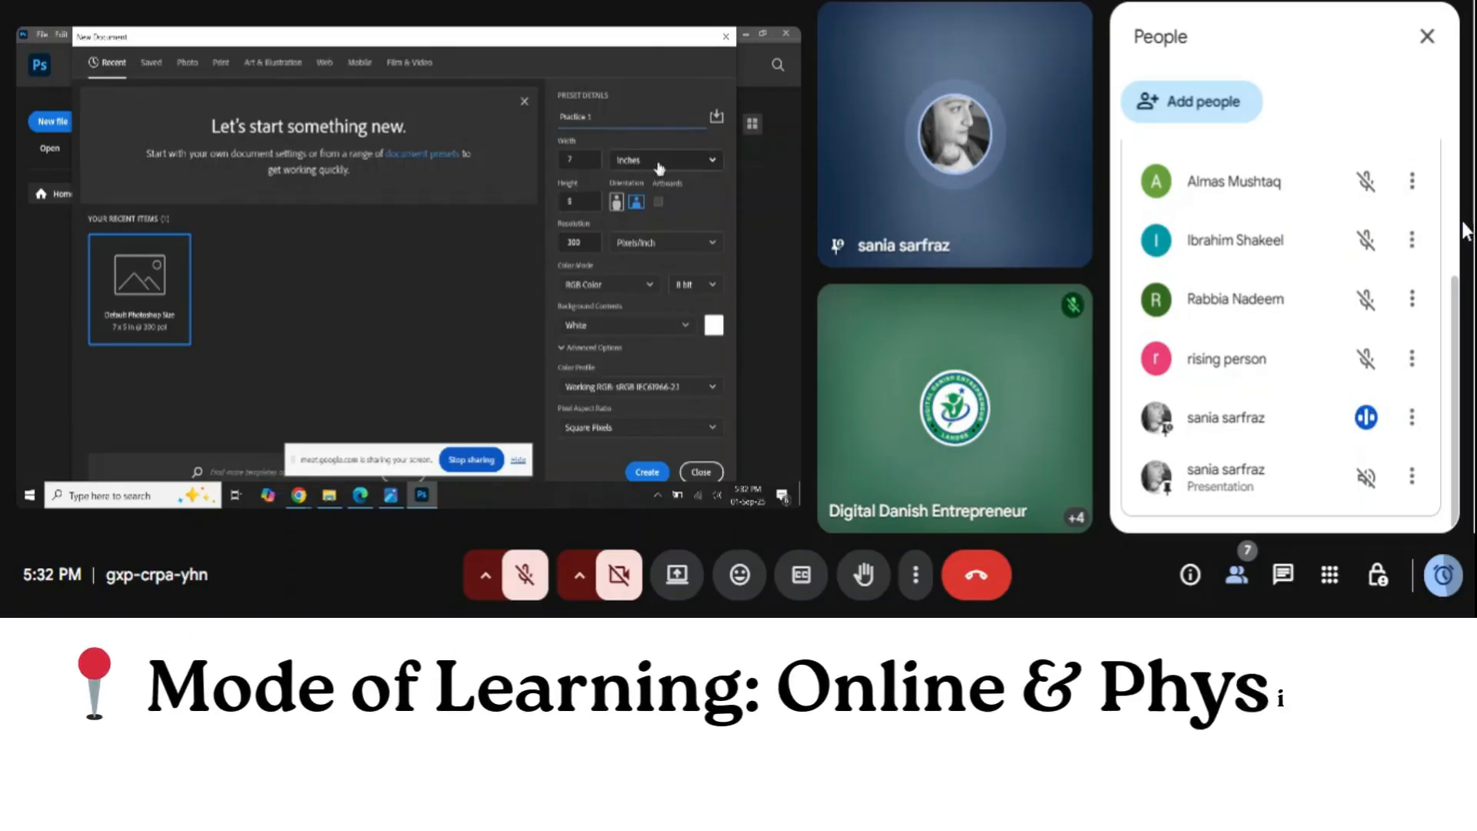
pyautogui.scroll(5, 1456, 229)
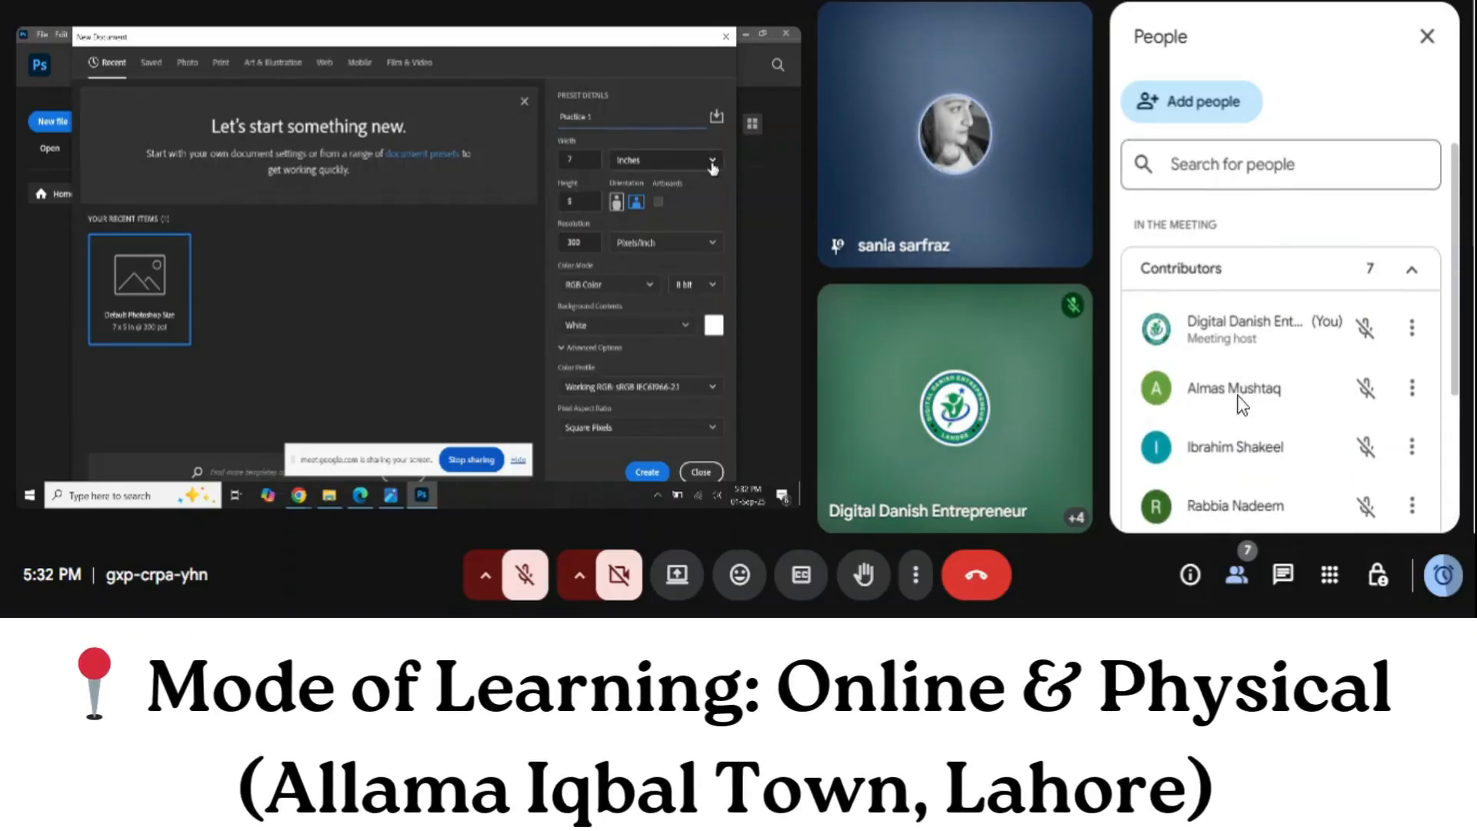
# Close the participant list, admit the waiting person to the call, and select the Move tool (V)
pyautogui.click(1425, 39)
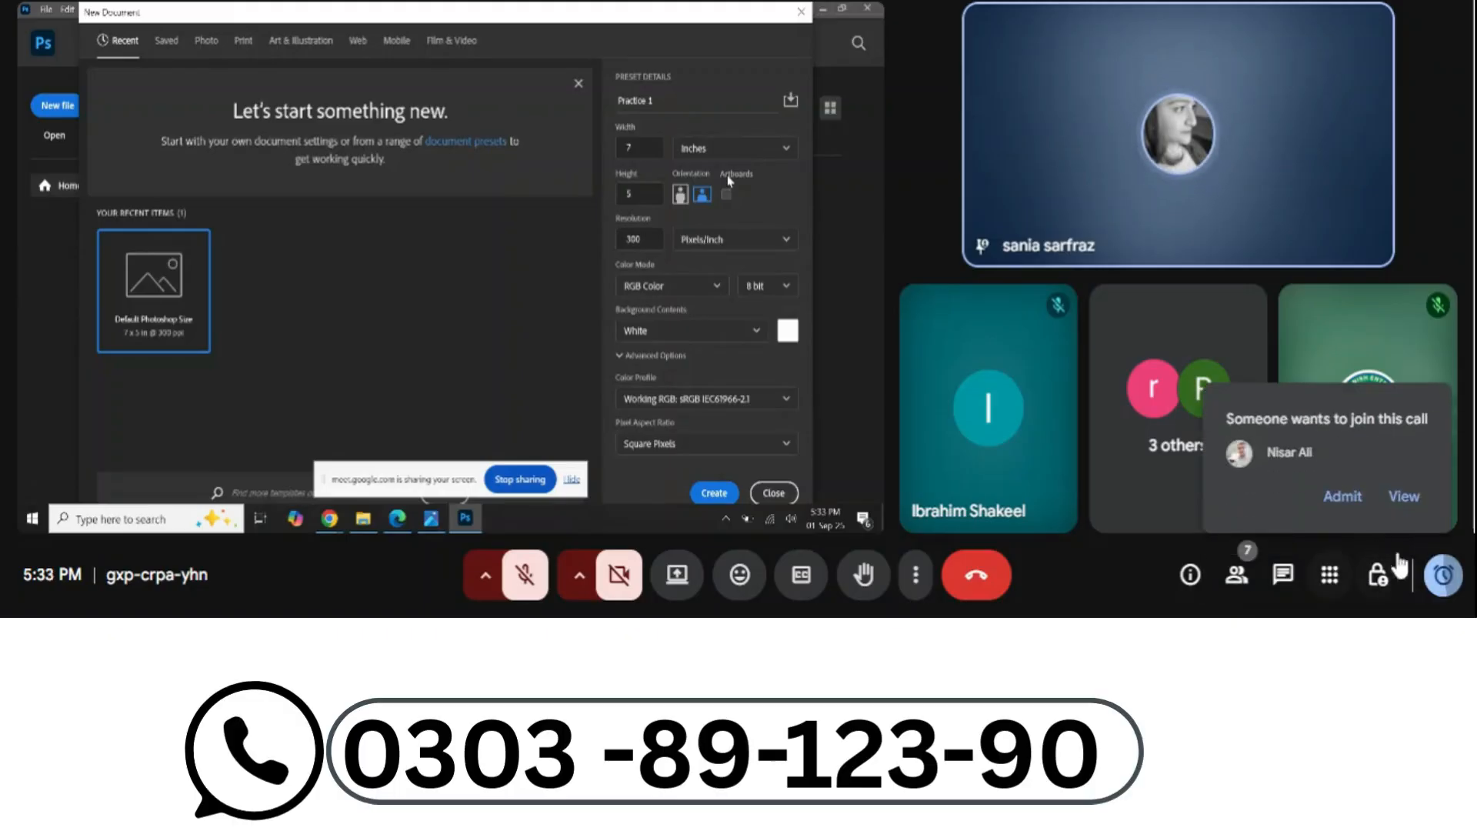
pyautogui.click(1343, 498)
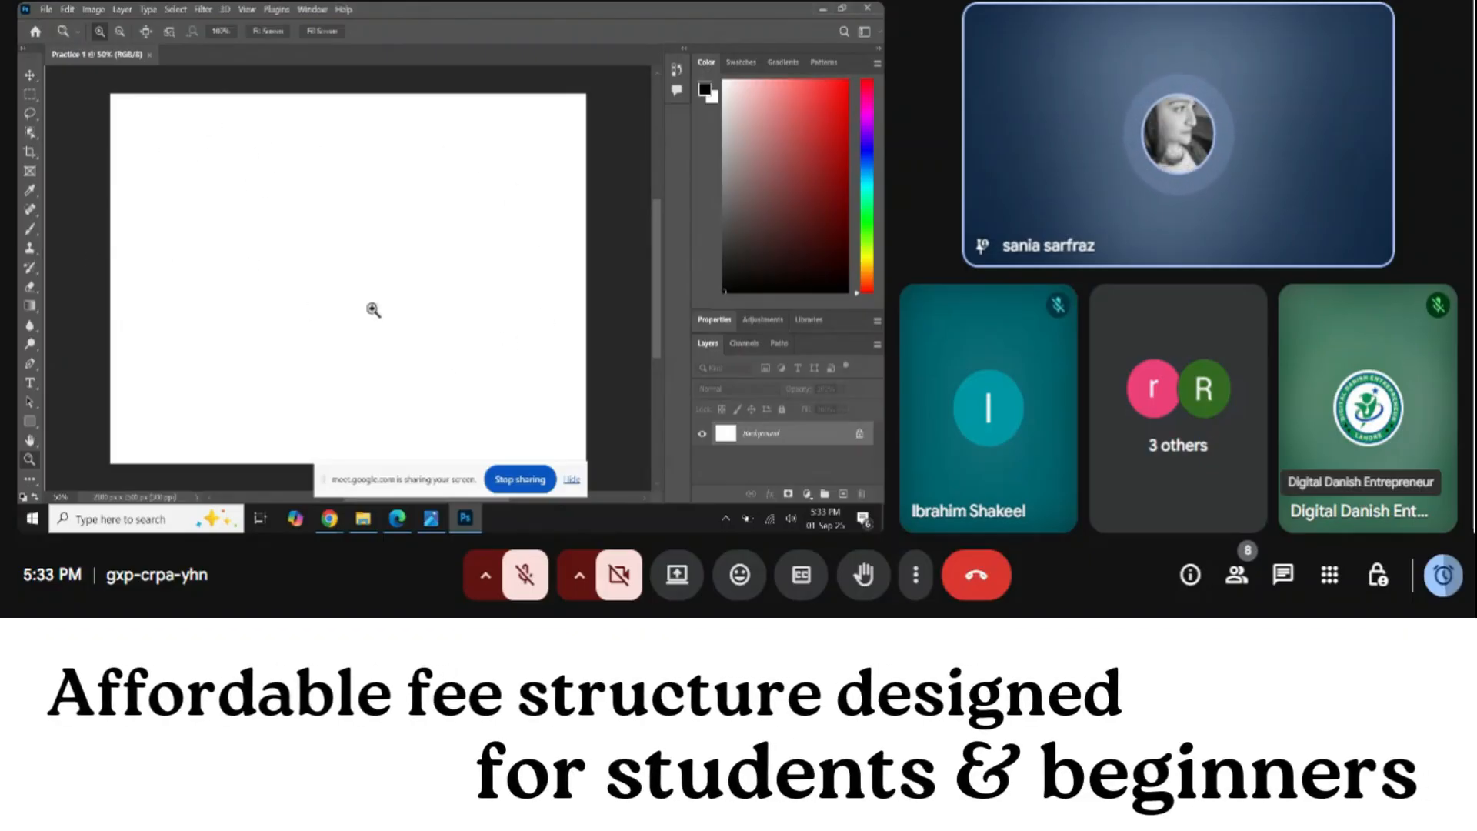
pyautogui.press('v')
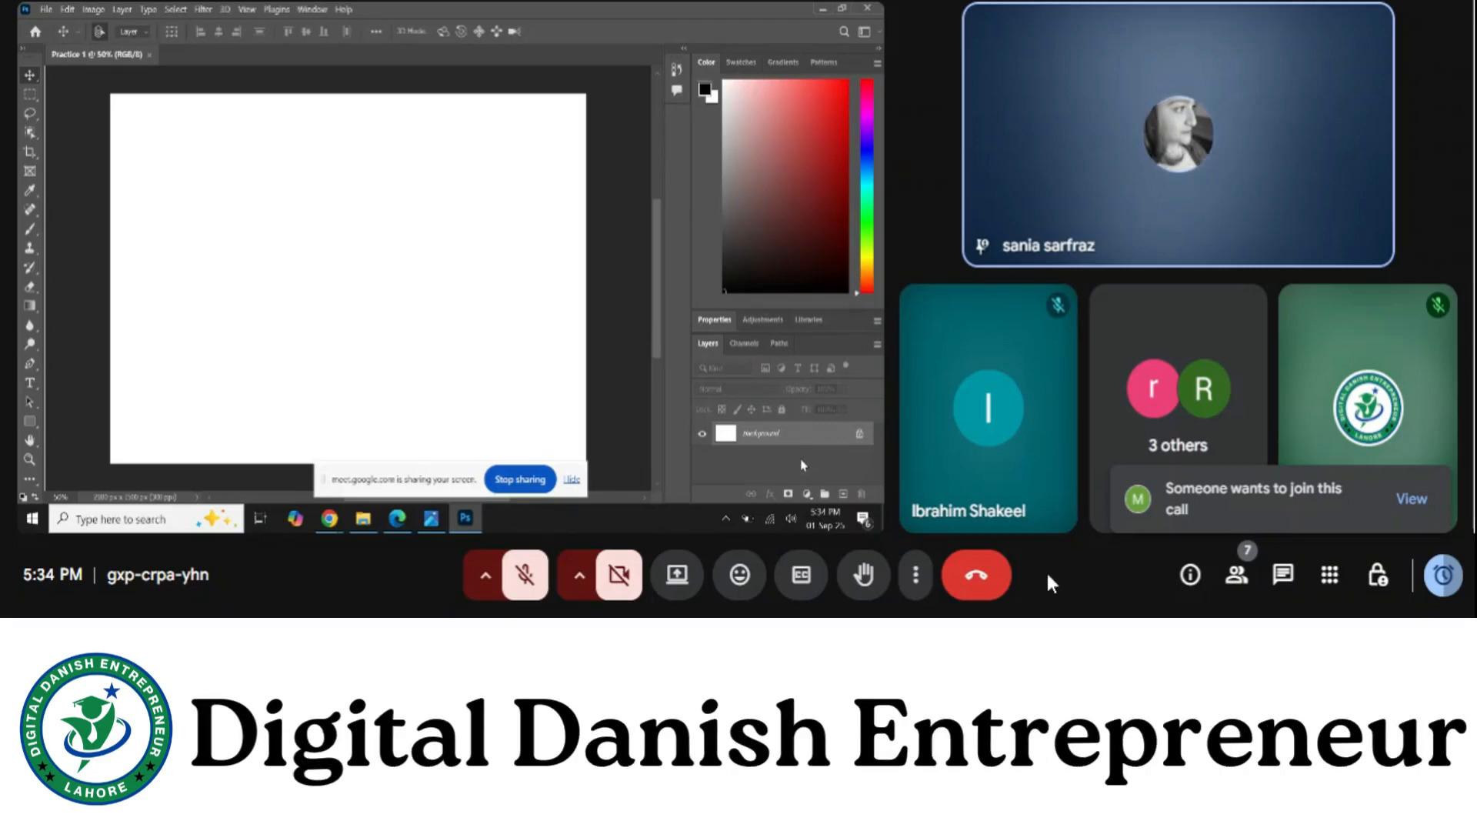
# Check who is waiting to join the meeting call
pyautogui.click(1415, 499)
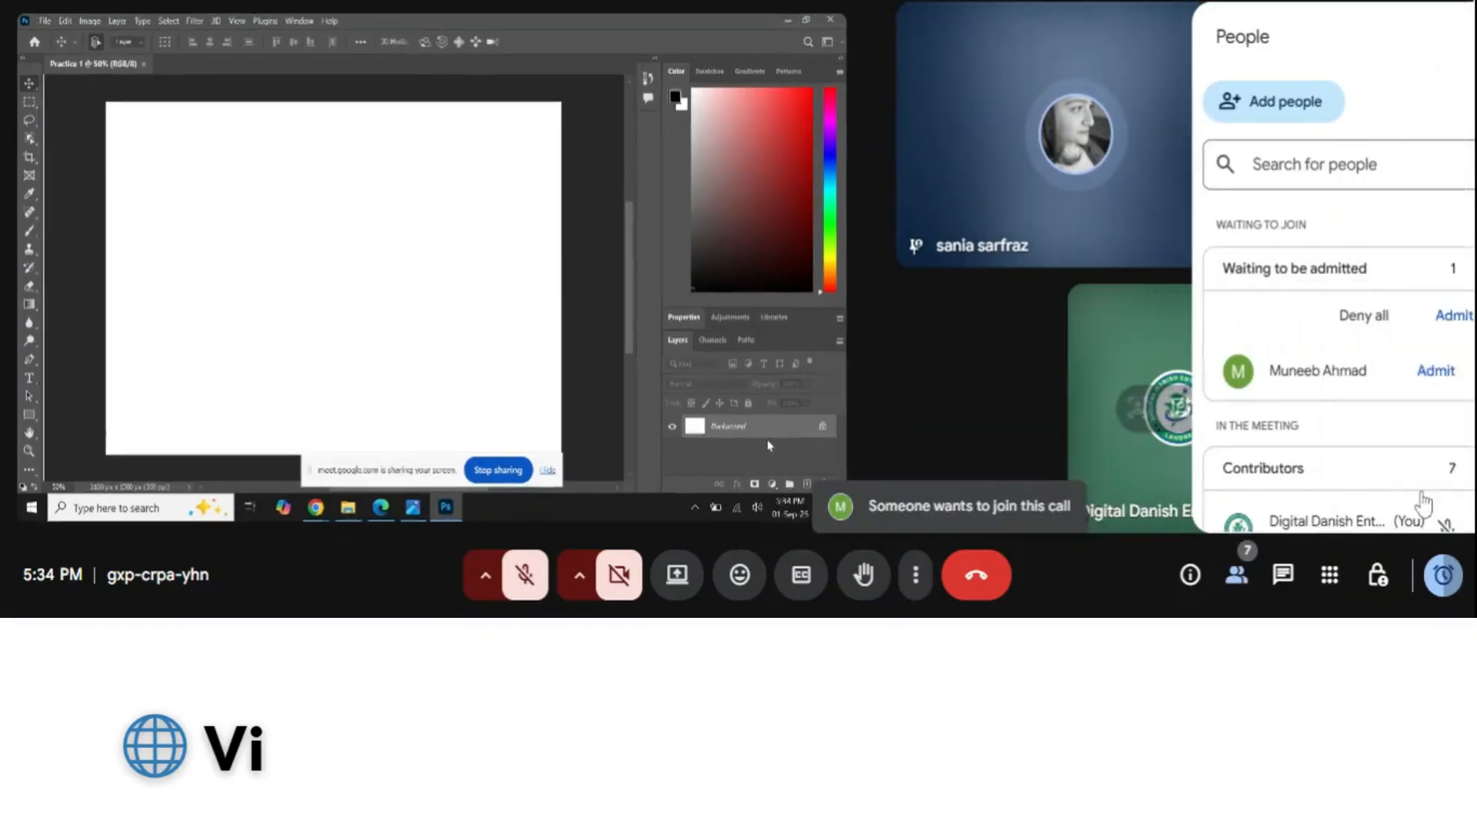
# Admit the waiting participant to the Meet call and close the participant list
pyautogui.click(1379, 317)
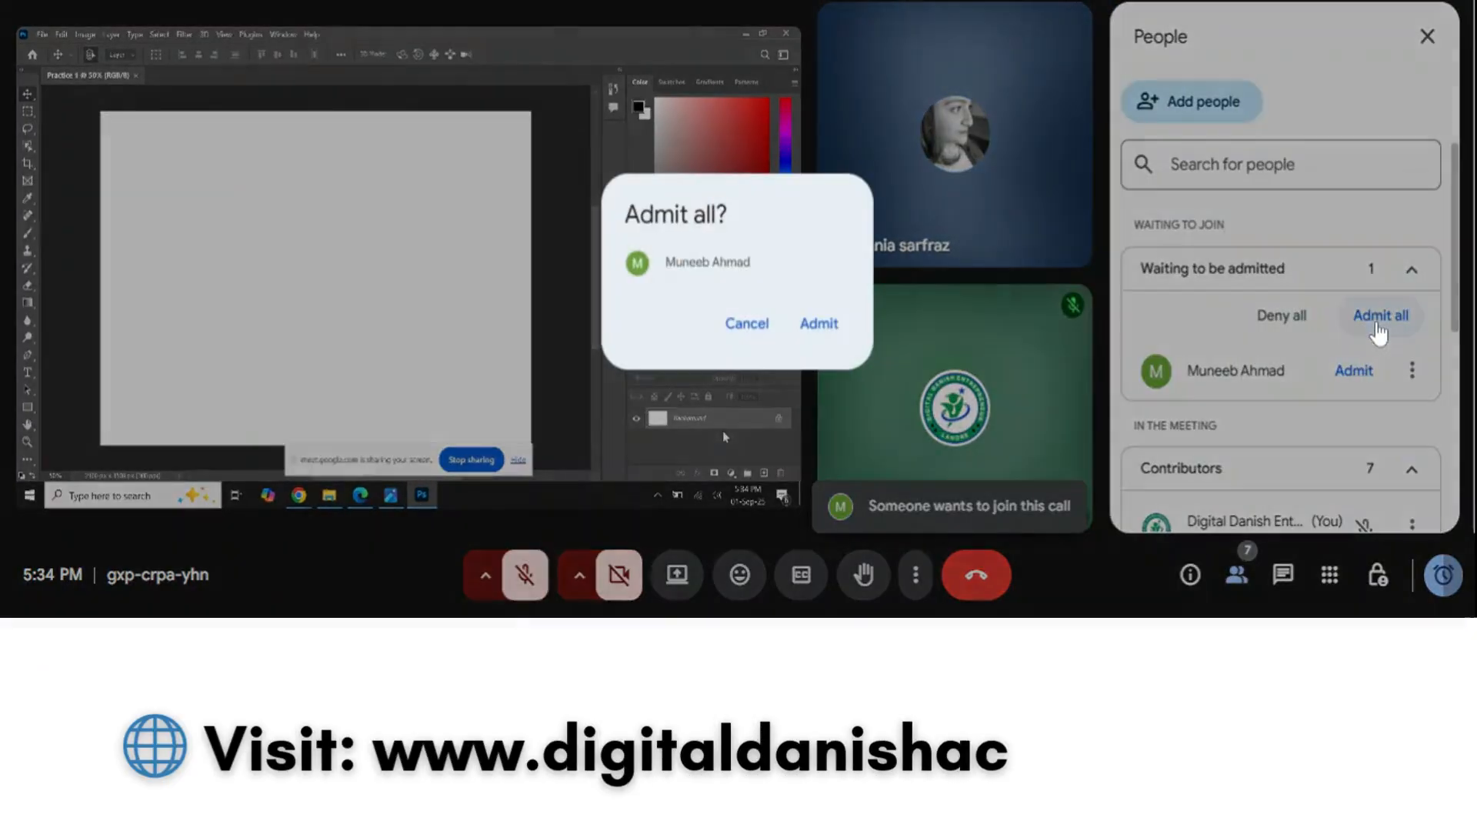
pyautogui.click(816, 325)
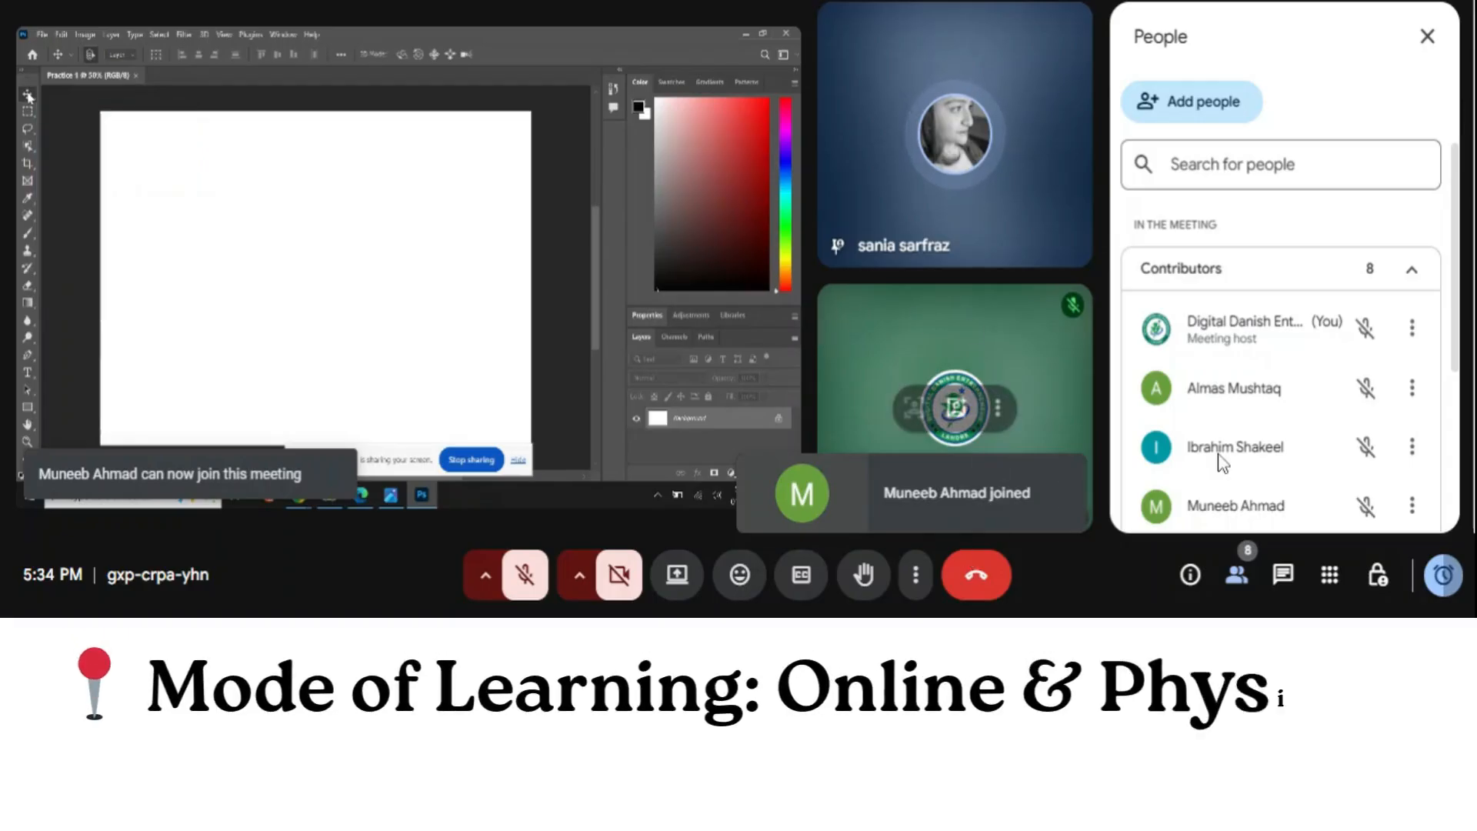
pyautogui.click(1426, 37)
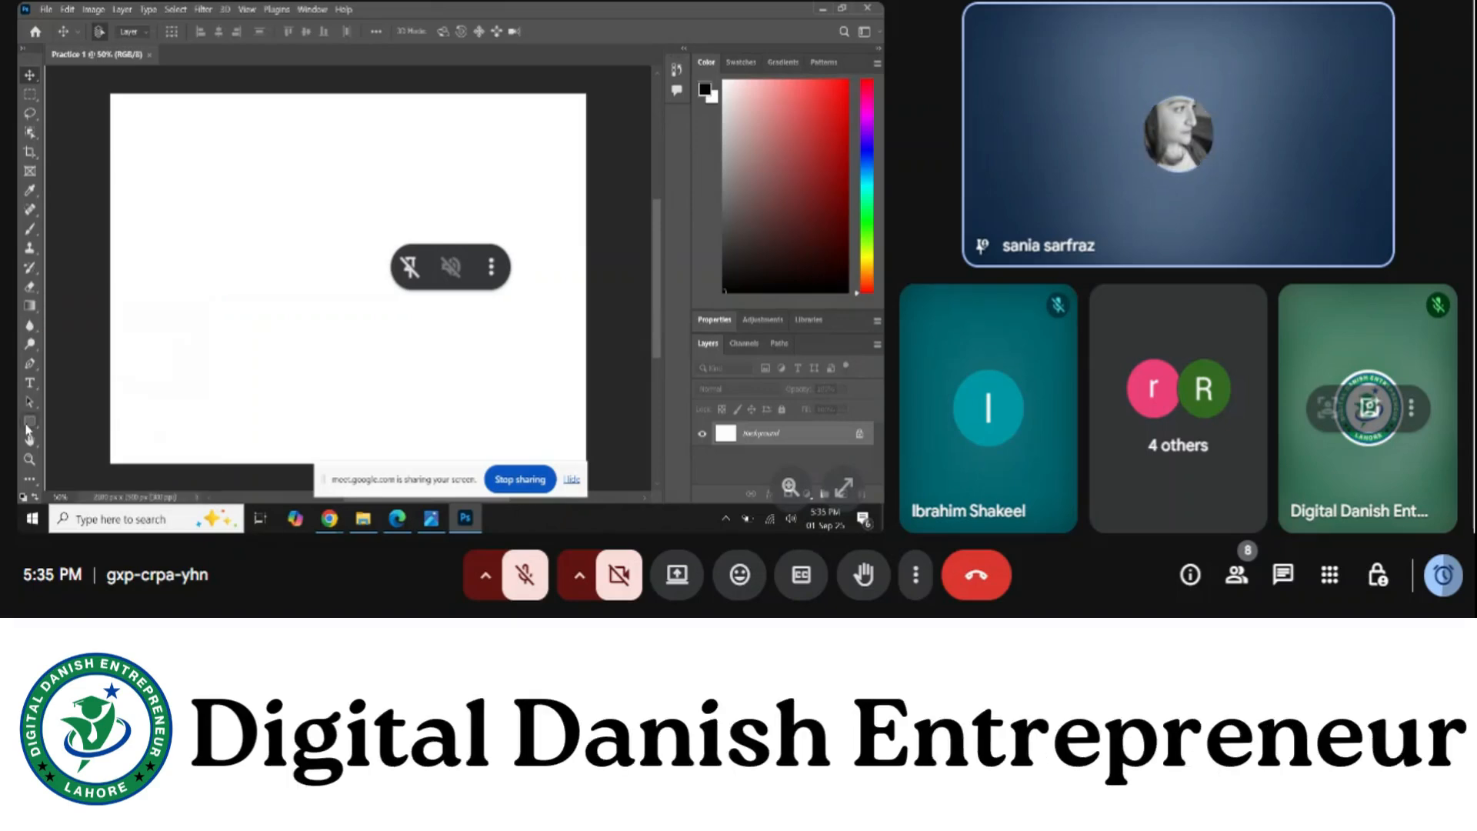
pyautogui.click(28, 425)
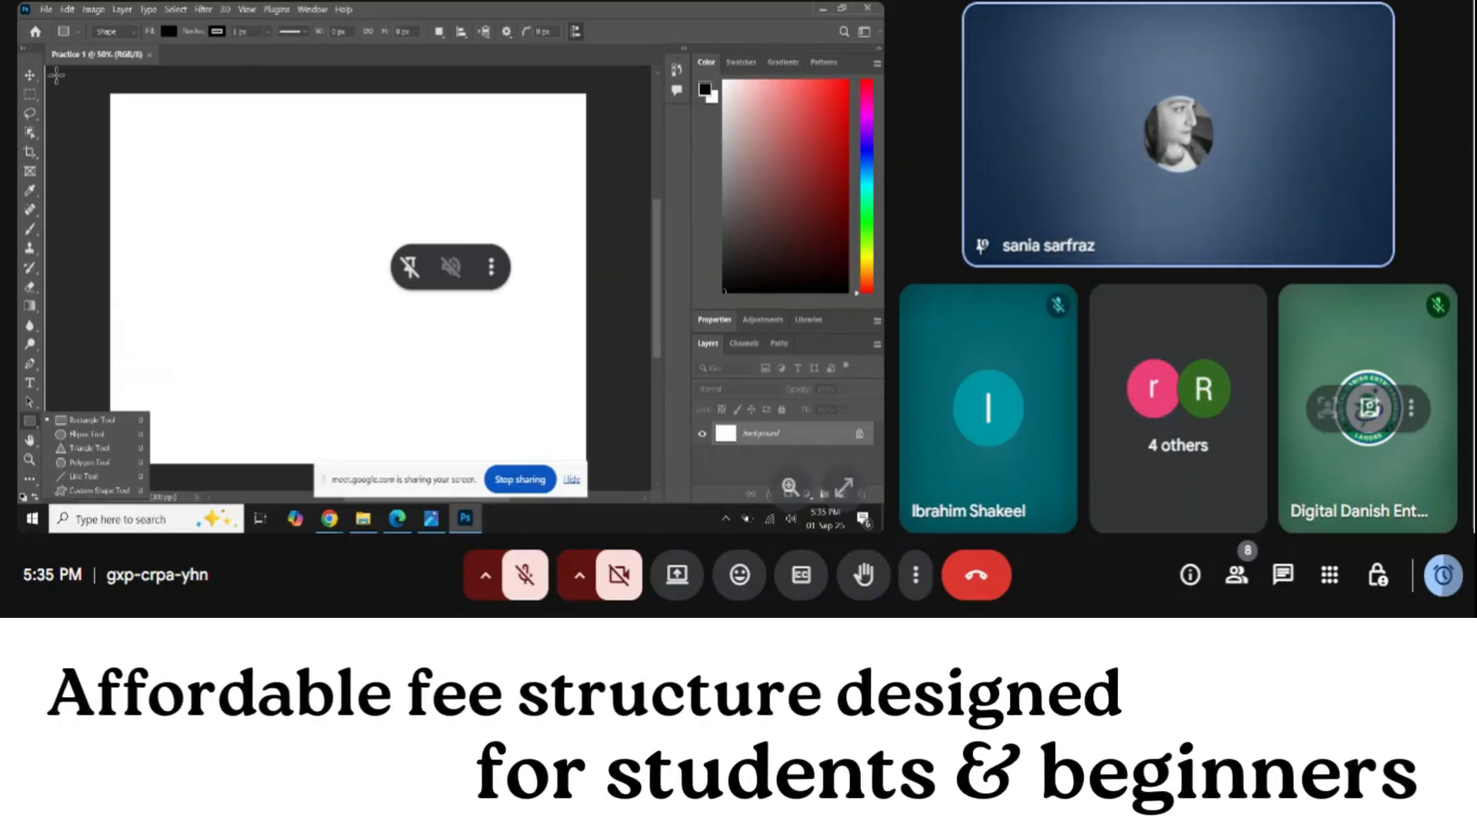
# Choose the Rectangle Tool from the shape flyout and draw a black rectangle across the canvas
pyautogui.click(29, 77)
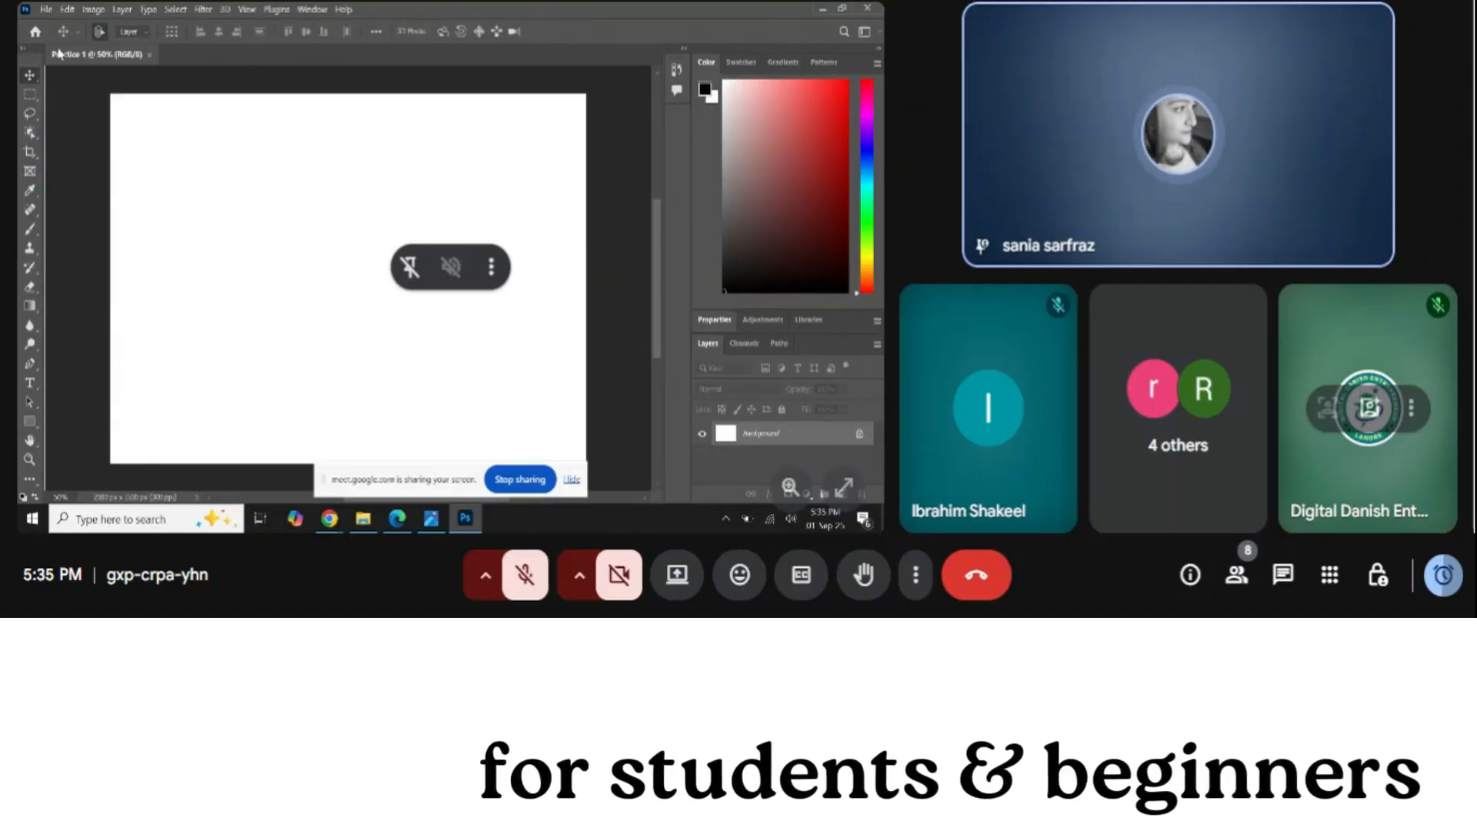
pyautogui.rightClick(31, 425)
pyautogui.click(125, 151)
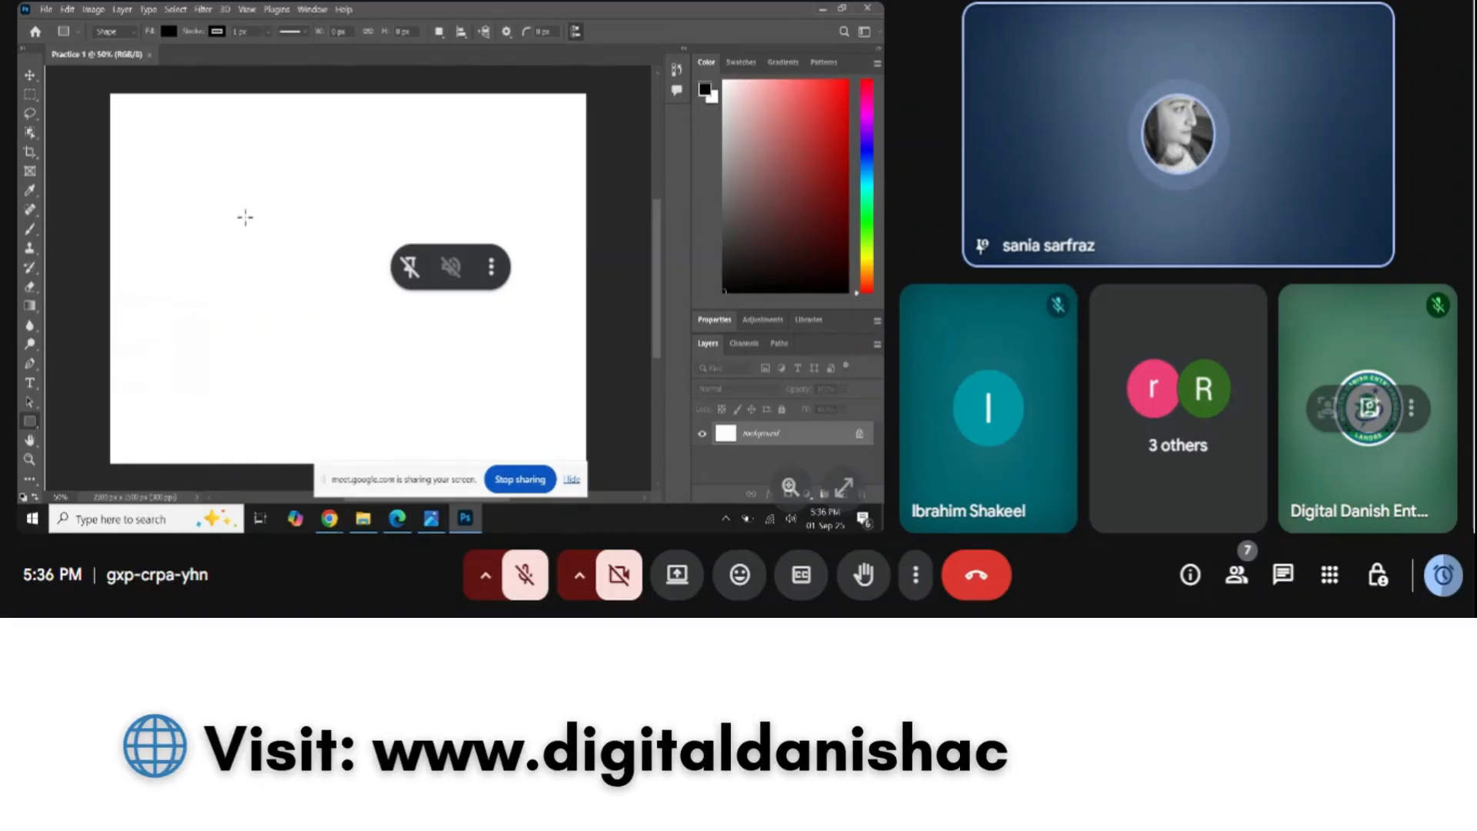
pyautogui.moveTo(195, 159); pyautogui.dragTo(484, 377)
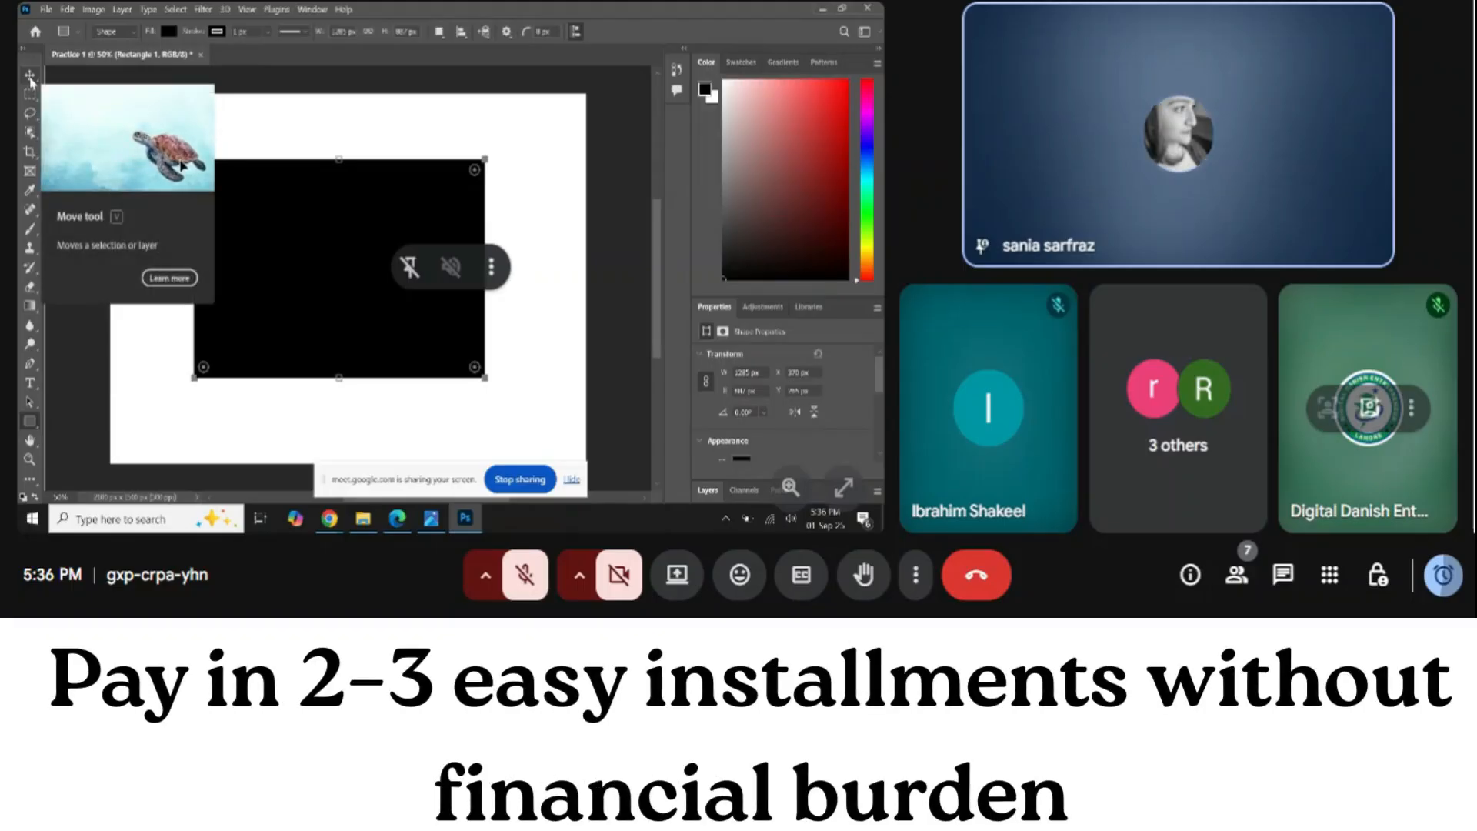
# Move the black Rectangle 1 shape toward the centre of the canvas
pyautogui.click(31, 77)
pyautogui.moveTo(339, 333); pyautogui.dragTo(446, 311)
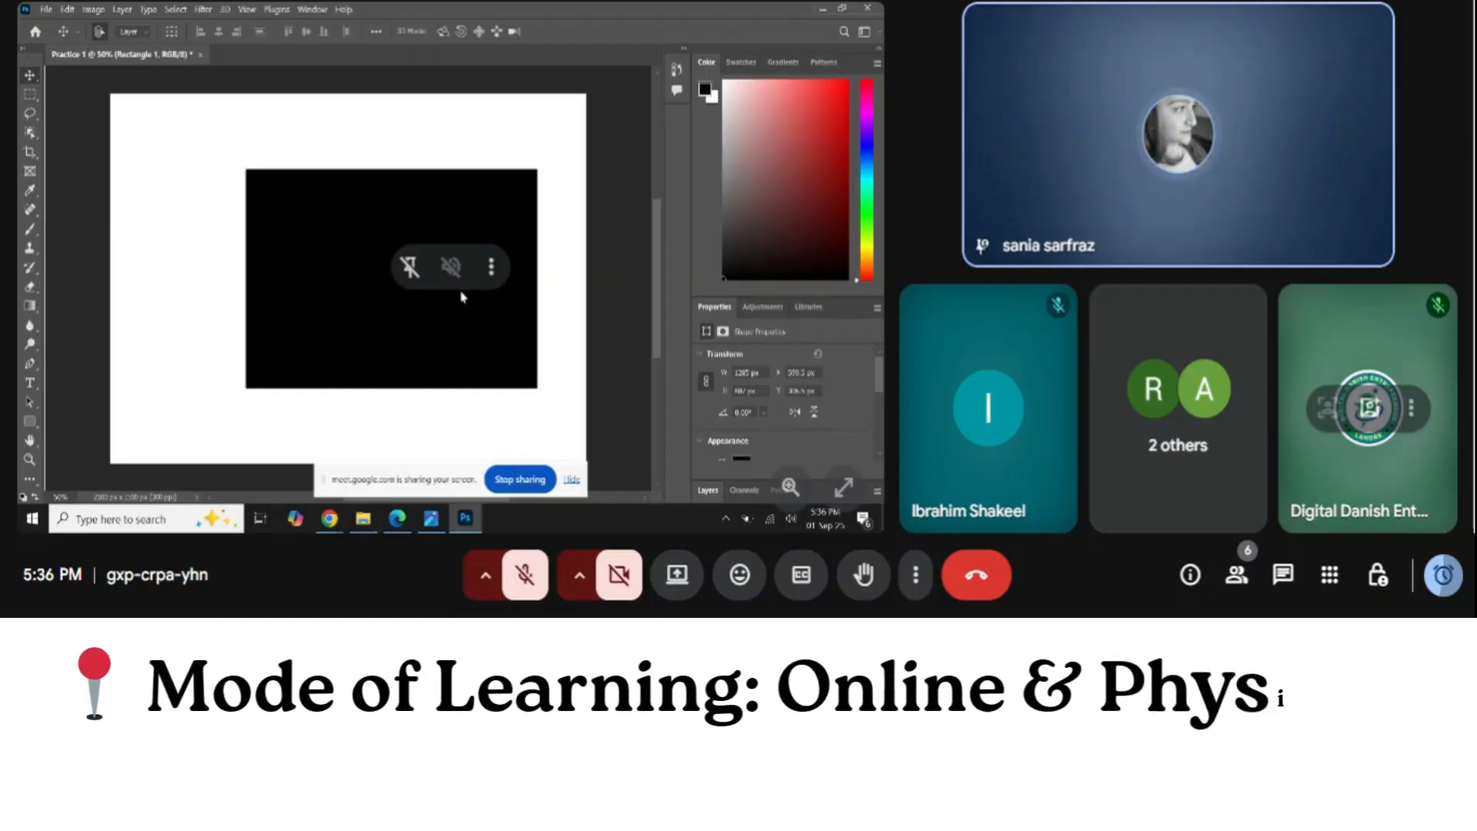
pyautogui.click(33, 422)
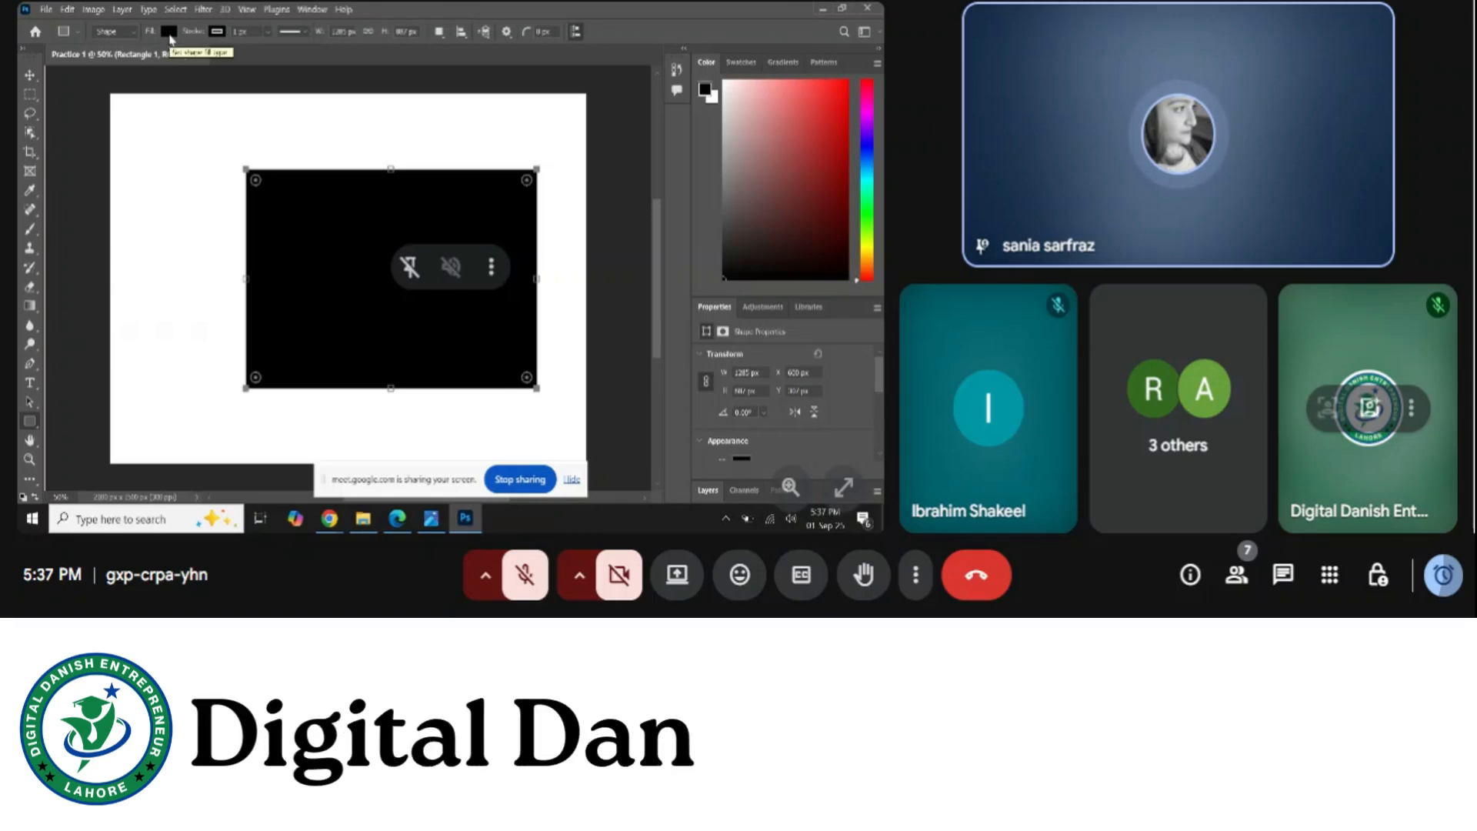
# Pick a magenta fill colour (R 233, G 12, B 173) in the fill Color Picker
pyautogui.click(169, 34)
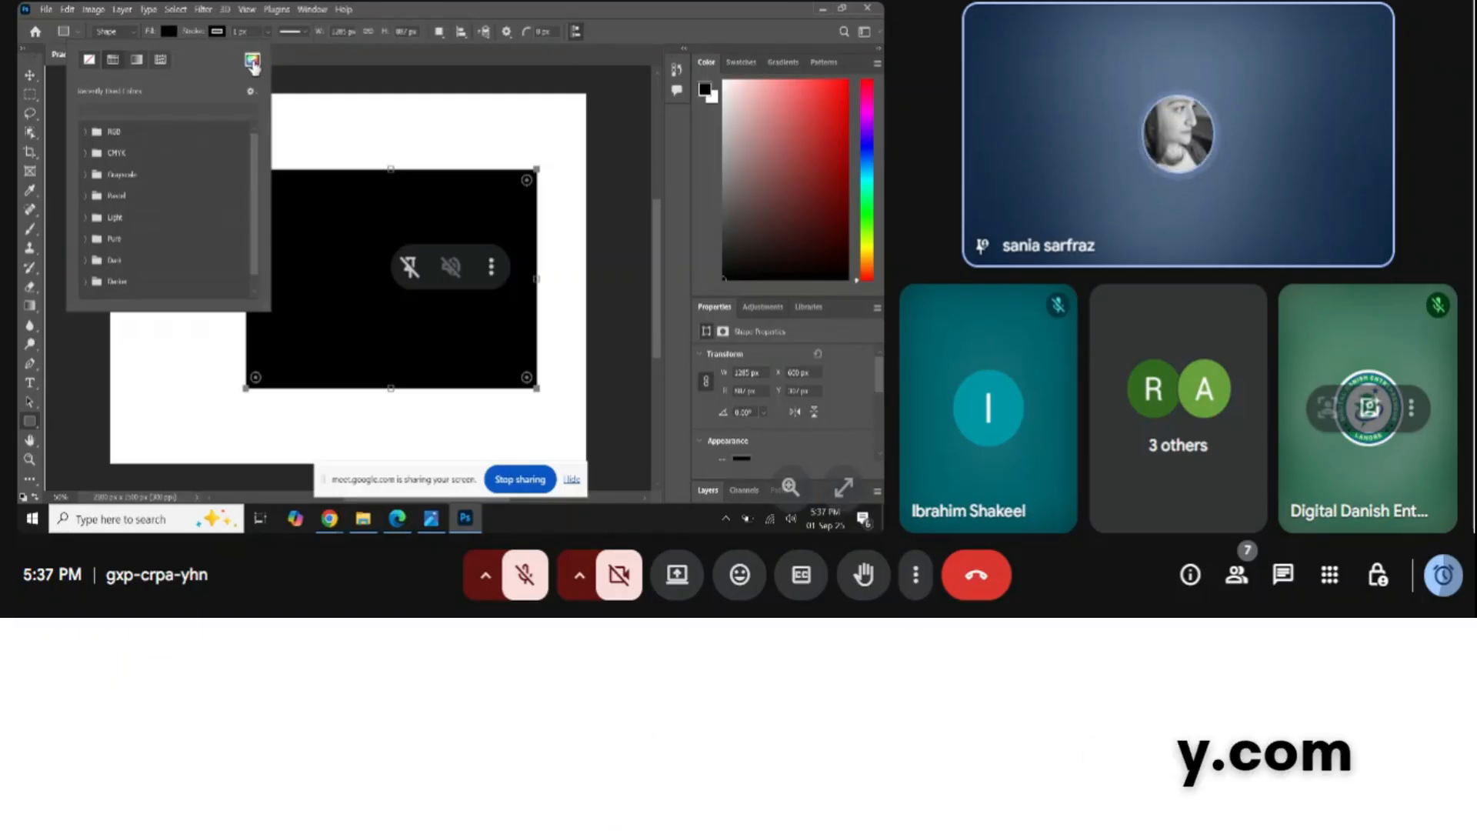
pyautogui.click(252, 60)
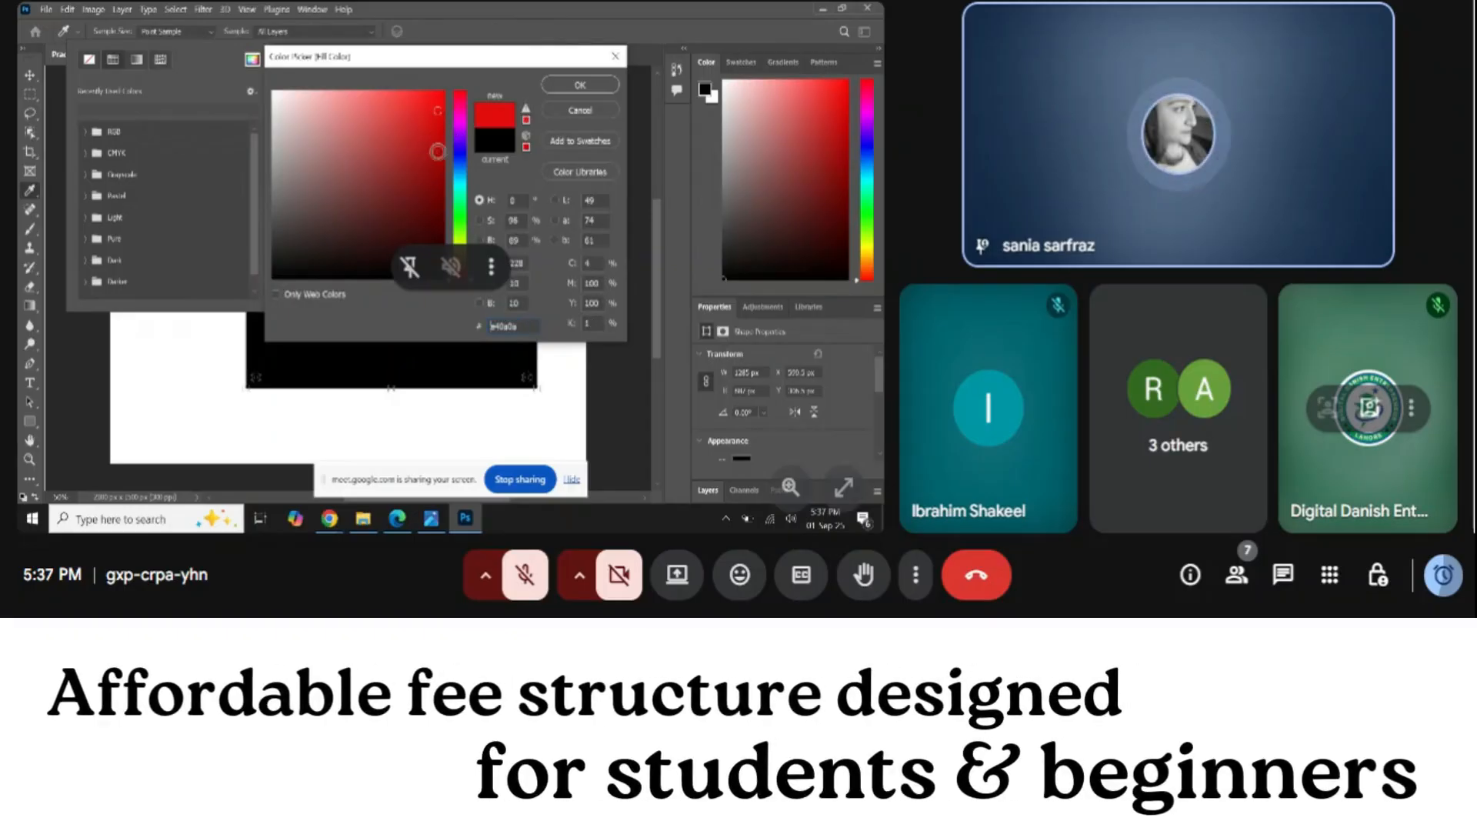
pyautogui.moveTo(437, 152); pyautogui.dragTo(432, 186)
pyautogui.click(442, 94)
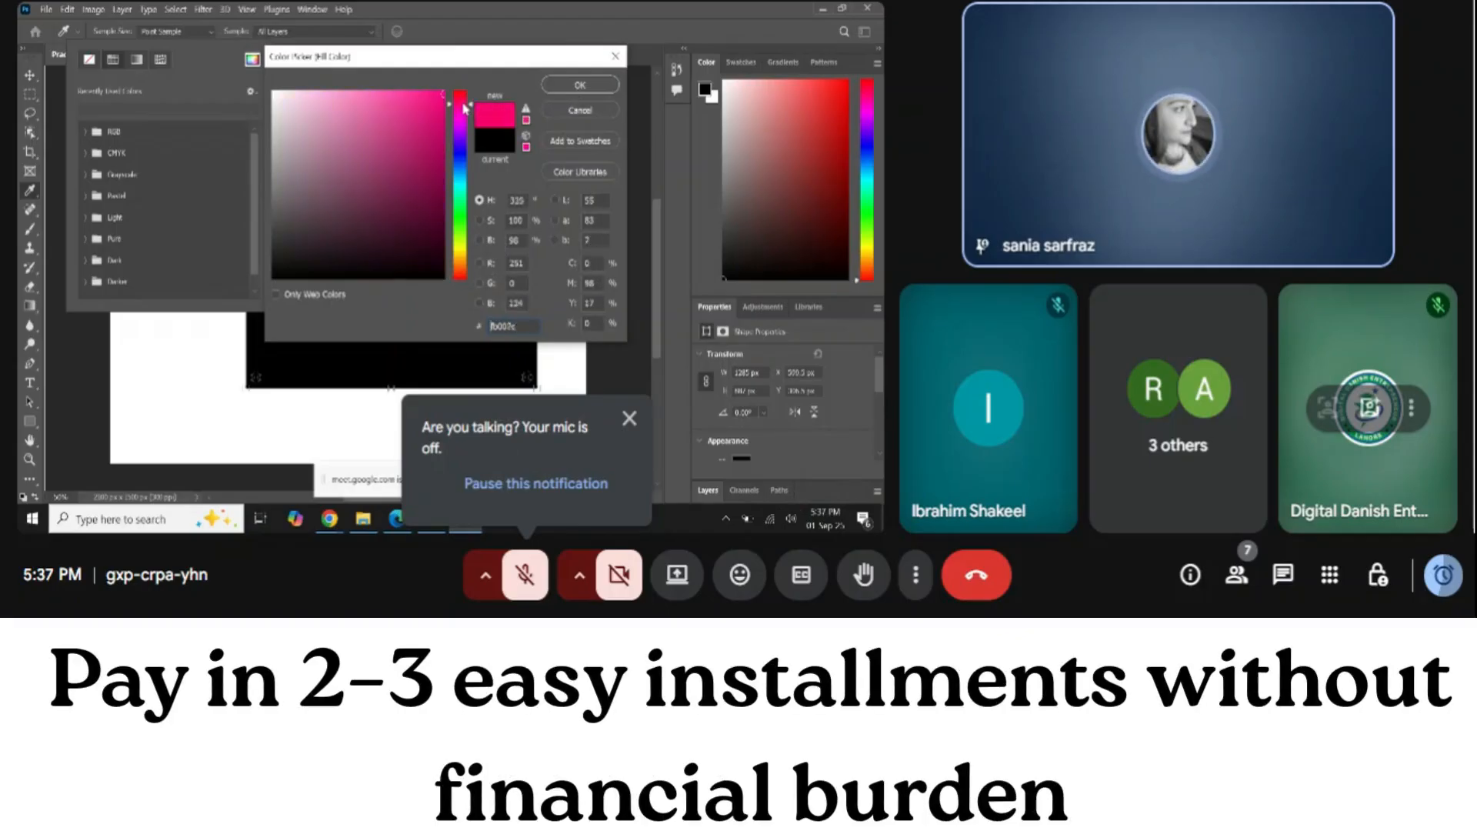
pyautogui.moveTo(463, 119)
pyautogui.mouseDown()
pyautogui.moveTo(466, 246)
pyautogui.moveTo(470, 120)
pyautogui.moveTo(436, 108)
pyautogui.mouseUp()
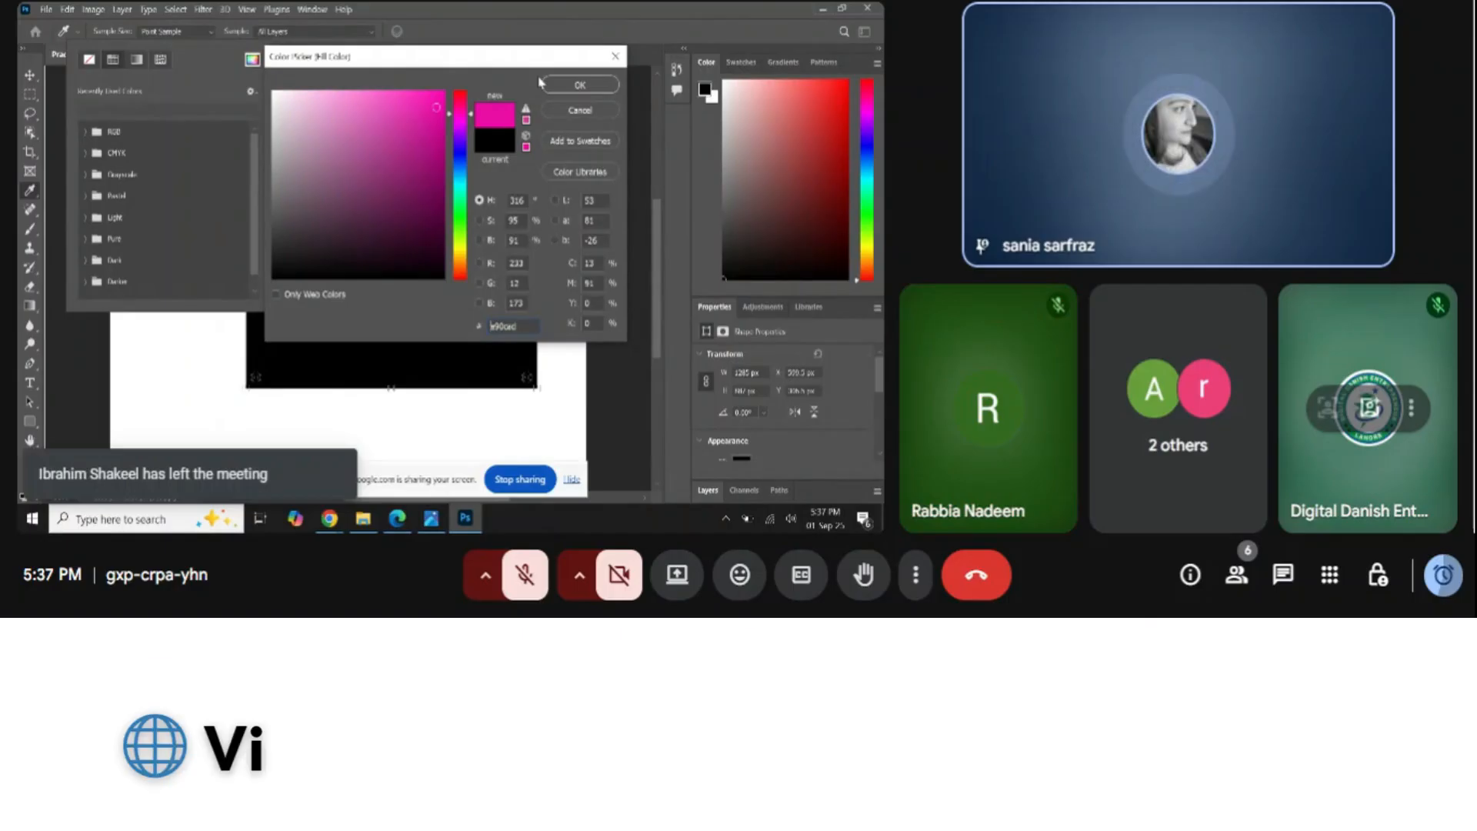
# Apply the magenta fill to the rectangle and dismiss the stroke colour options
pyautogui.click(571, 84)
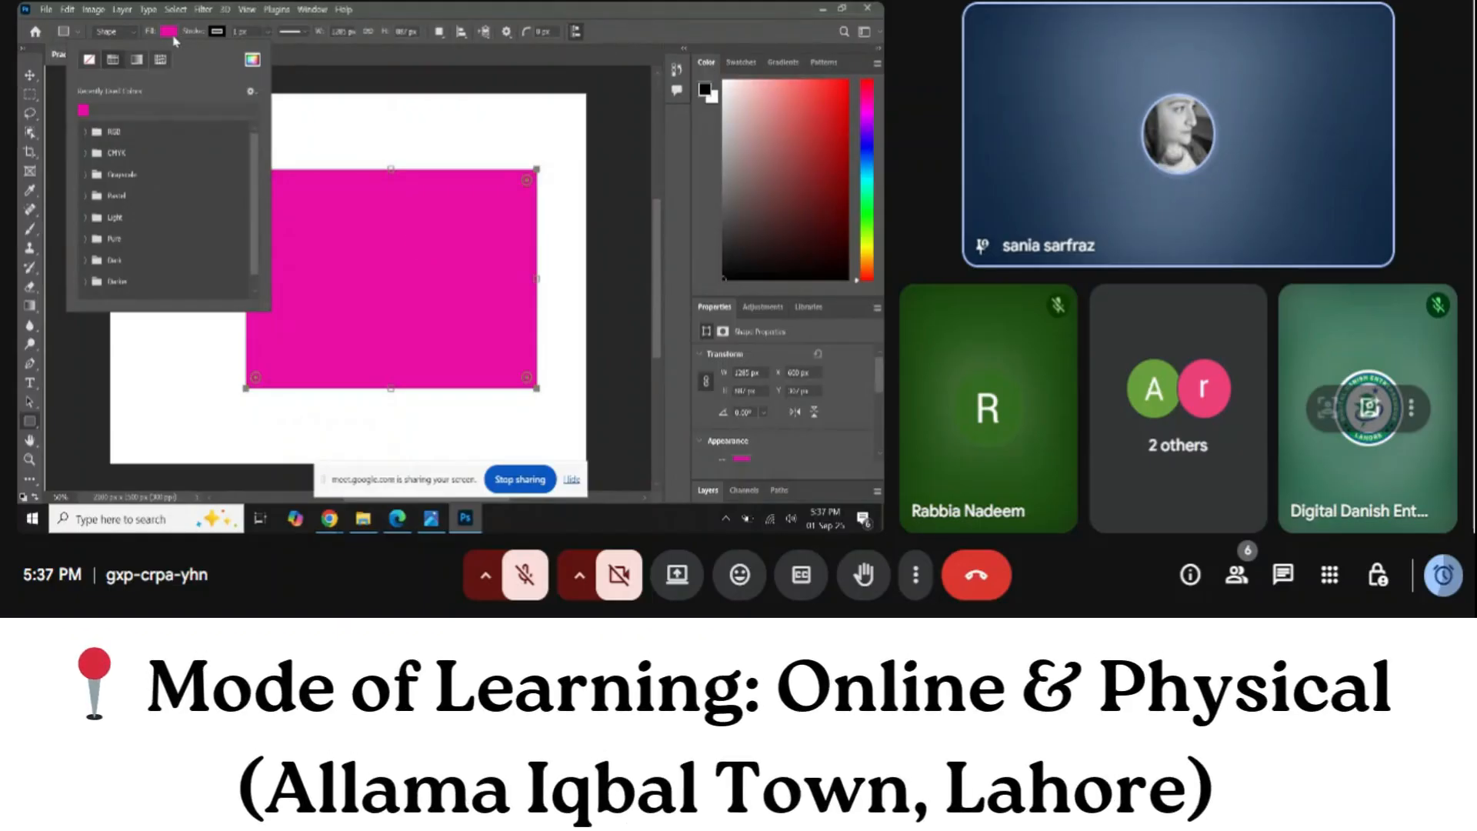
pyautogui.click(218, 35)
pyautogui.click(219, 35)
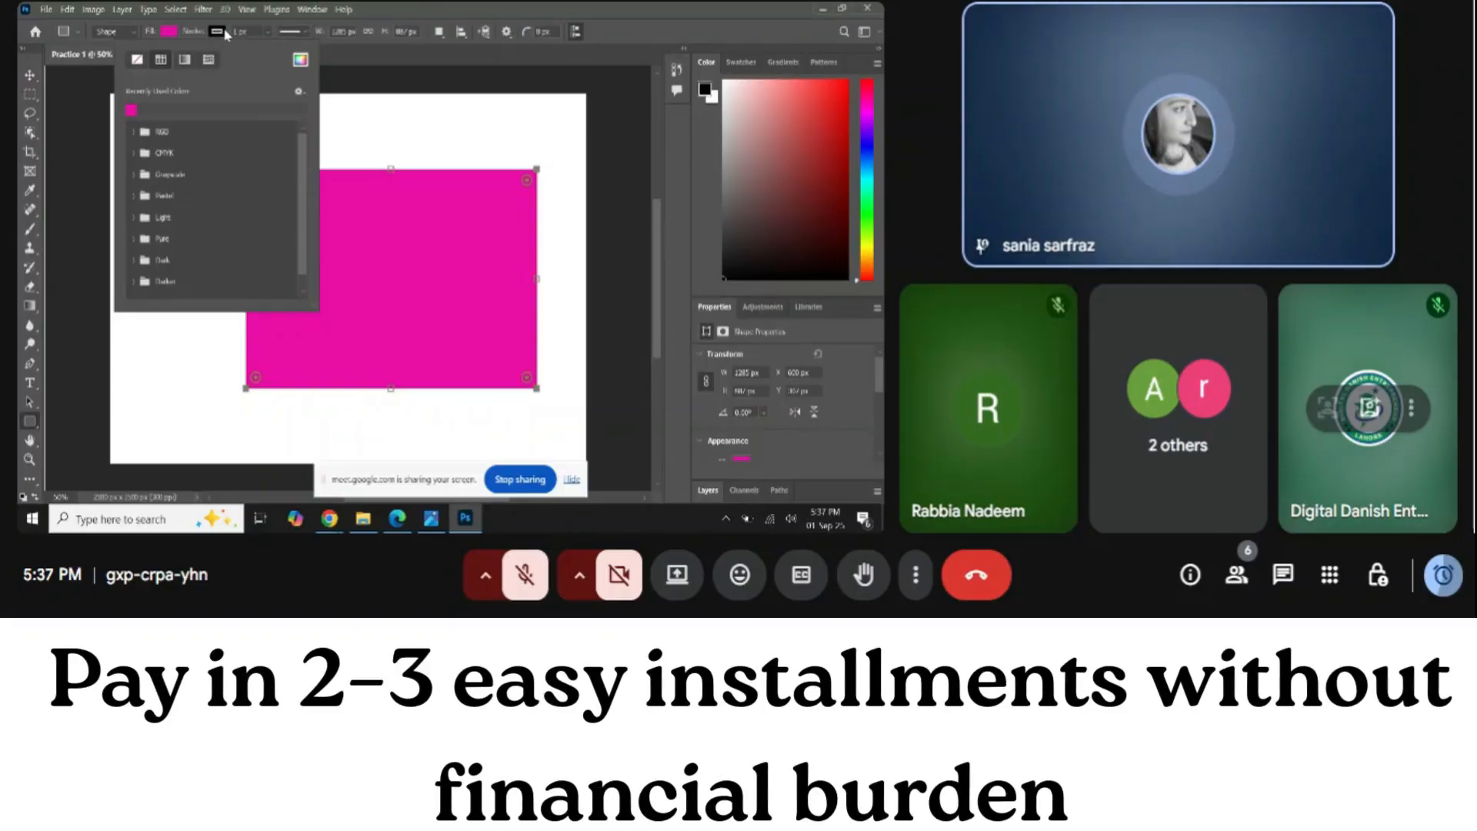
pyautogui.click(219, 33)
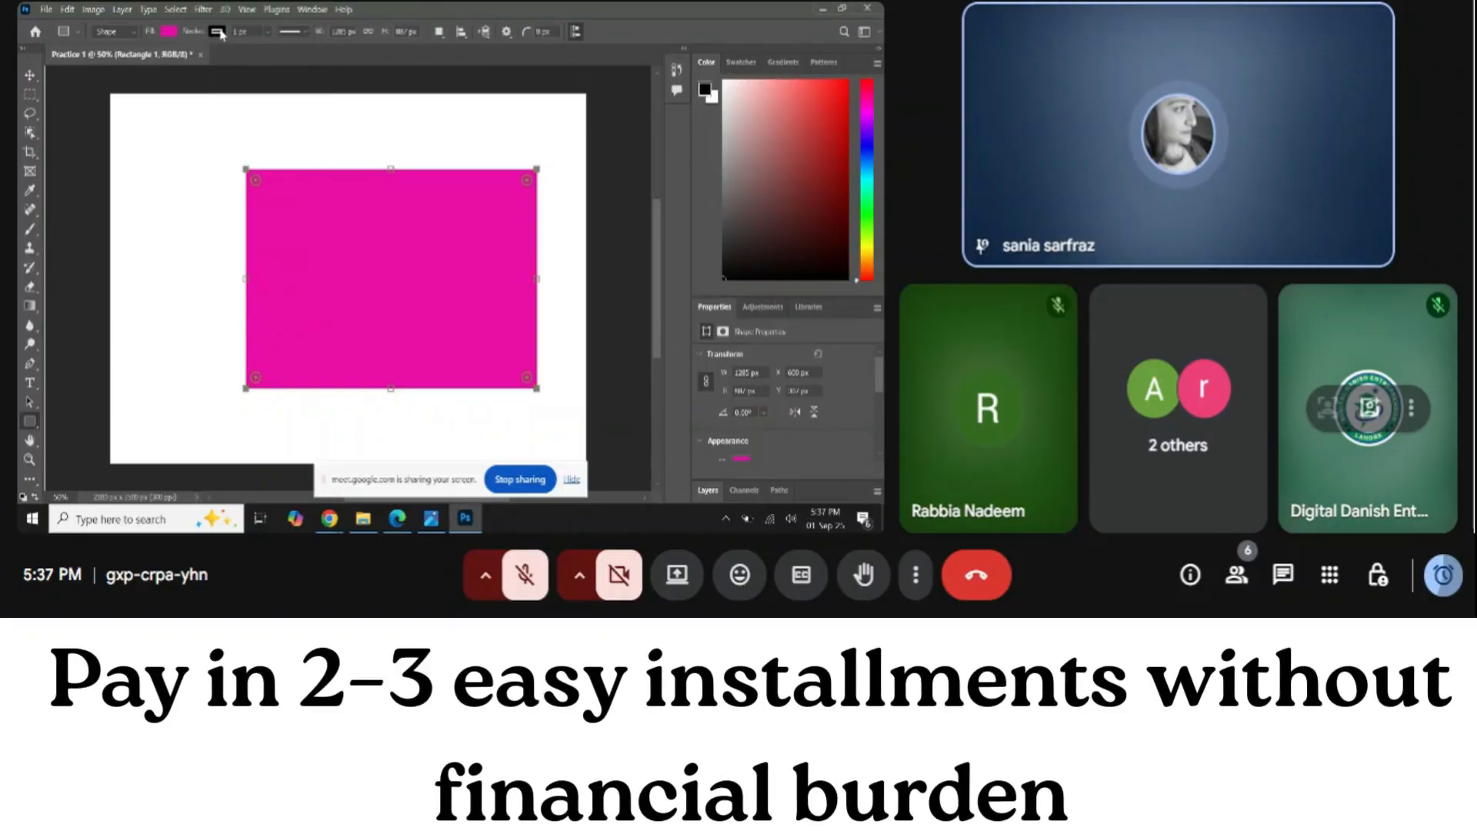
pyautogui.click(219, 33)
pyautogui.click(29, 74)
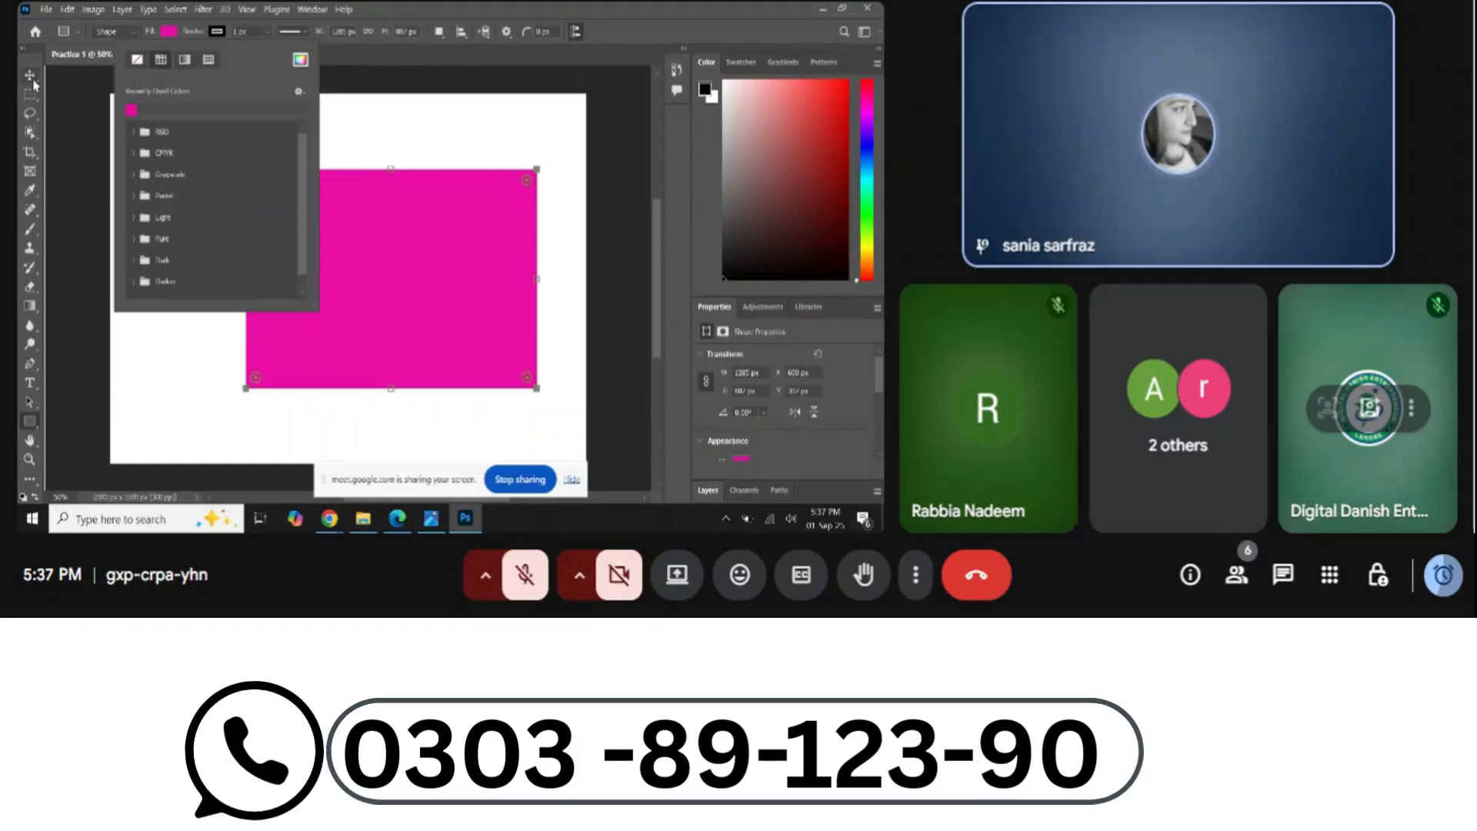
pyautogui.click(29, 460)
pyautogui.moveTo(273, 298); pyautogui.dragTo(275, 299)
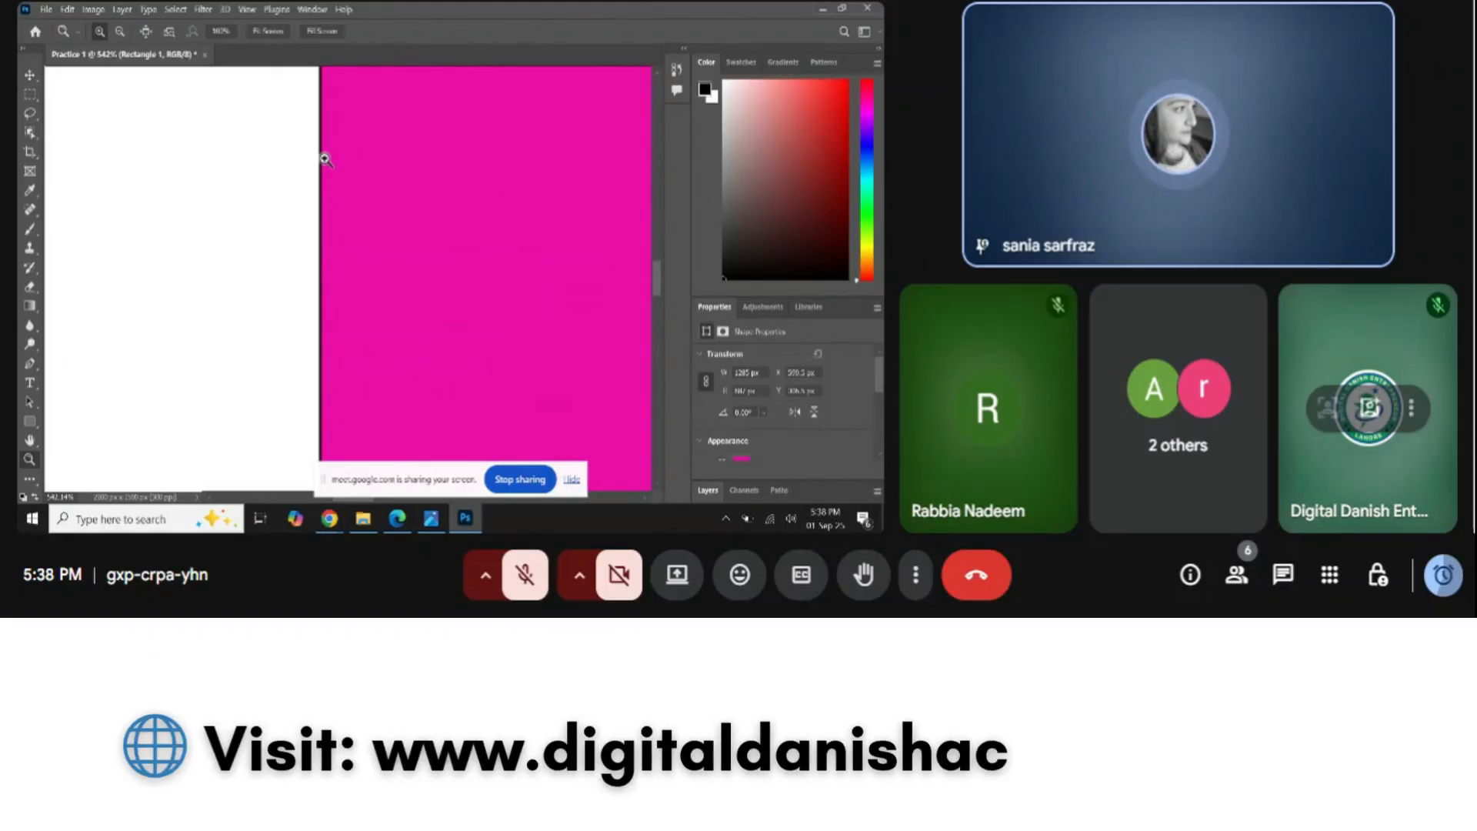
pyautogui.click(30, 76)
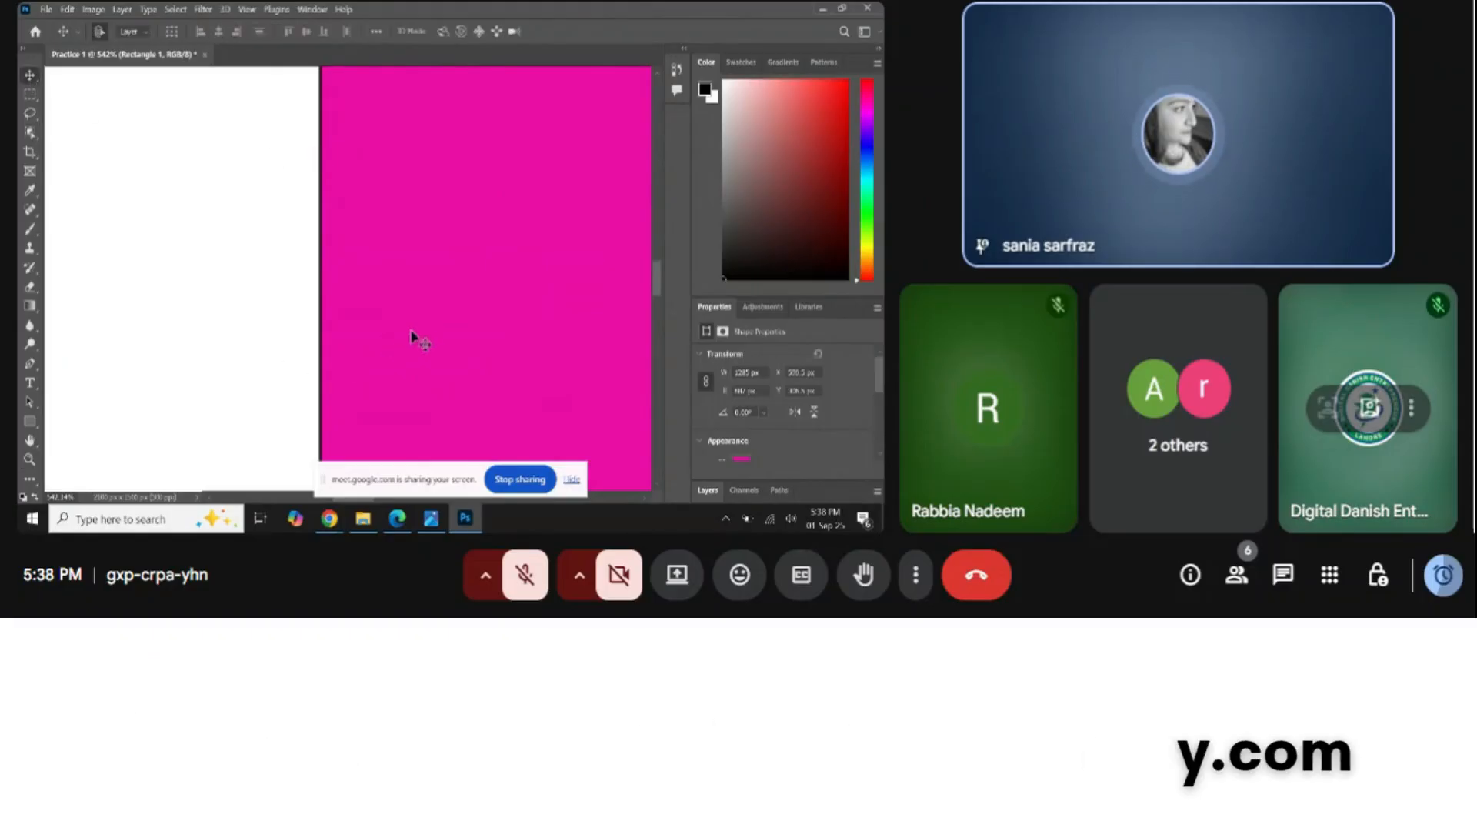
pyautogui.click(30, 422)
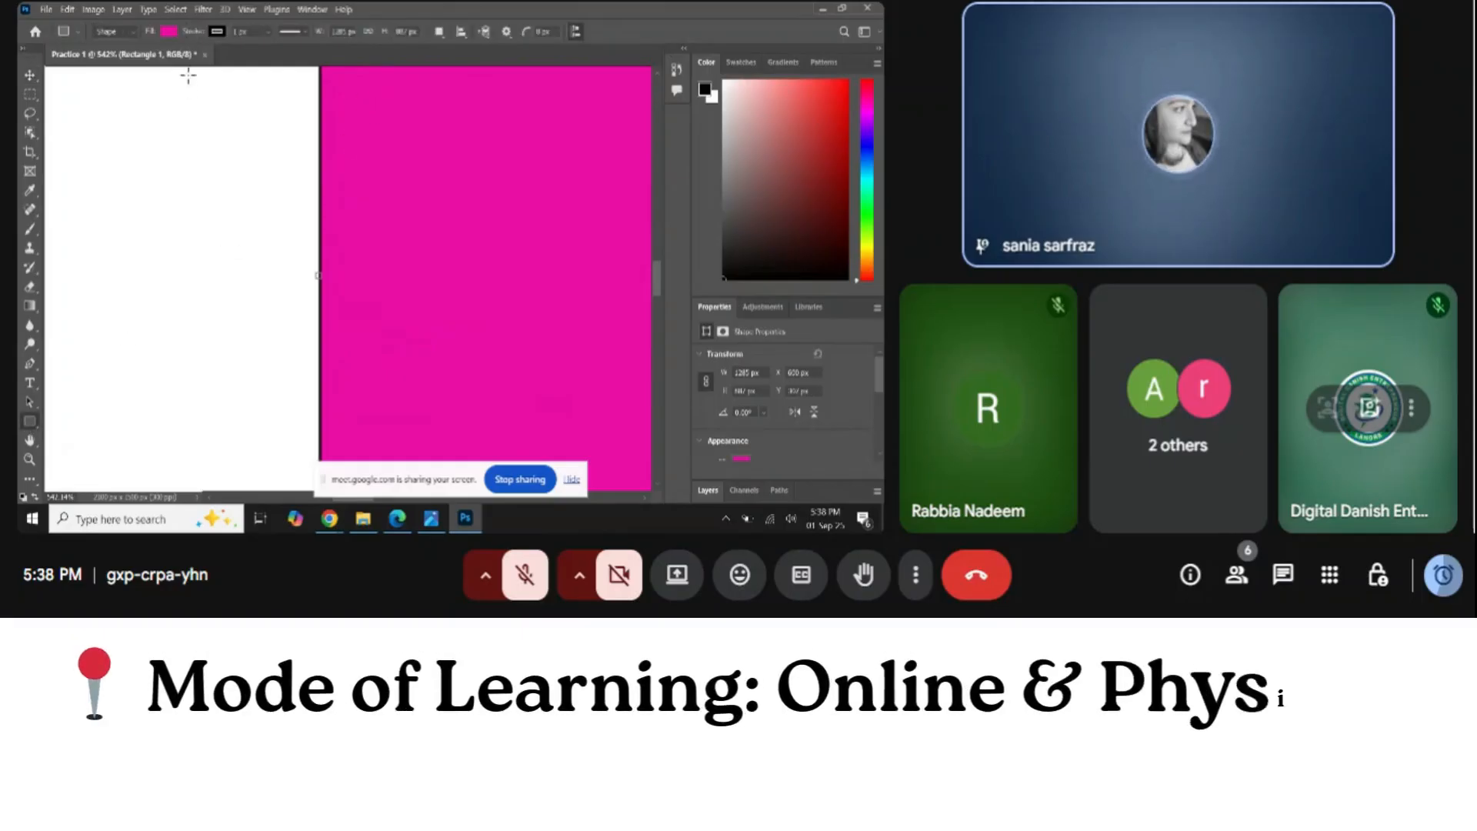
pyautogui.click(218, 33)
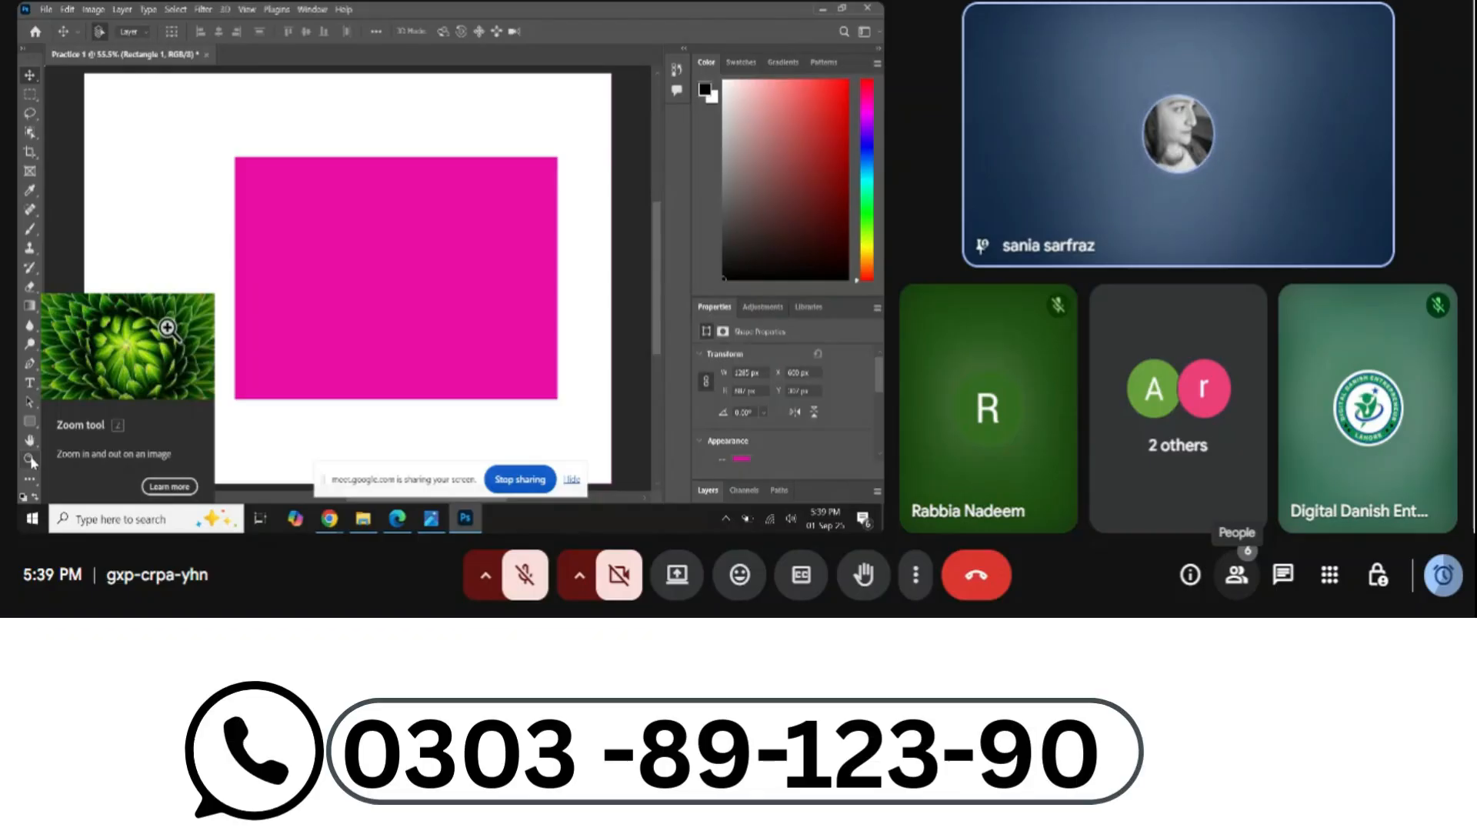
pyautogui.click(31, 460)
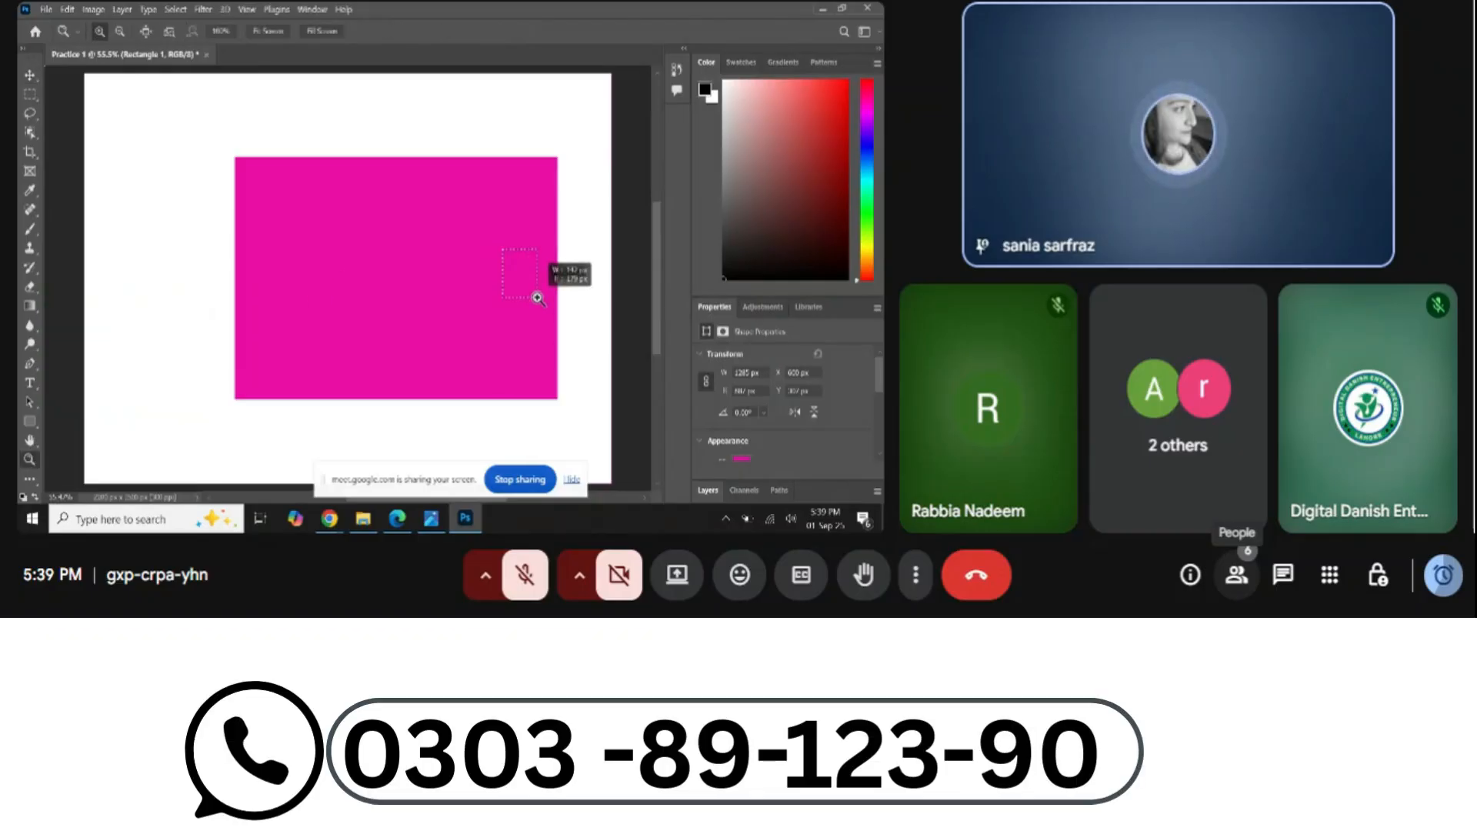
pyautogui.moveTo(537, 297); pyautogui.dragTo(539, 298)
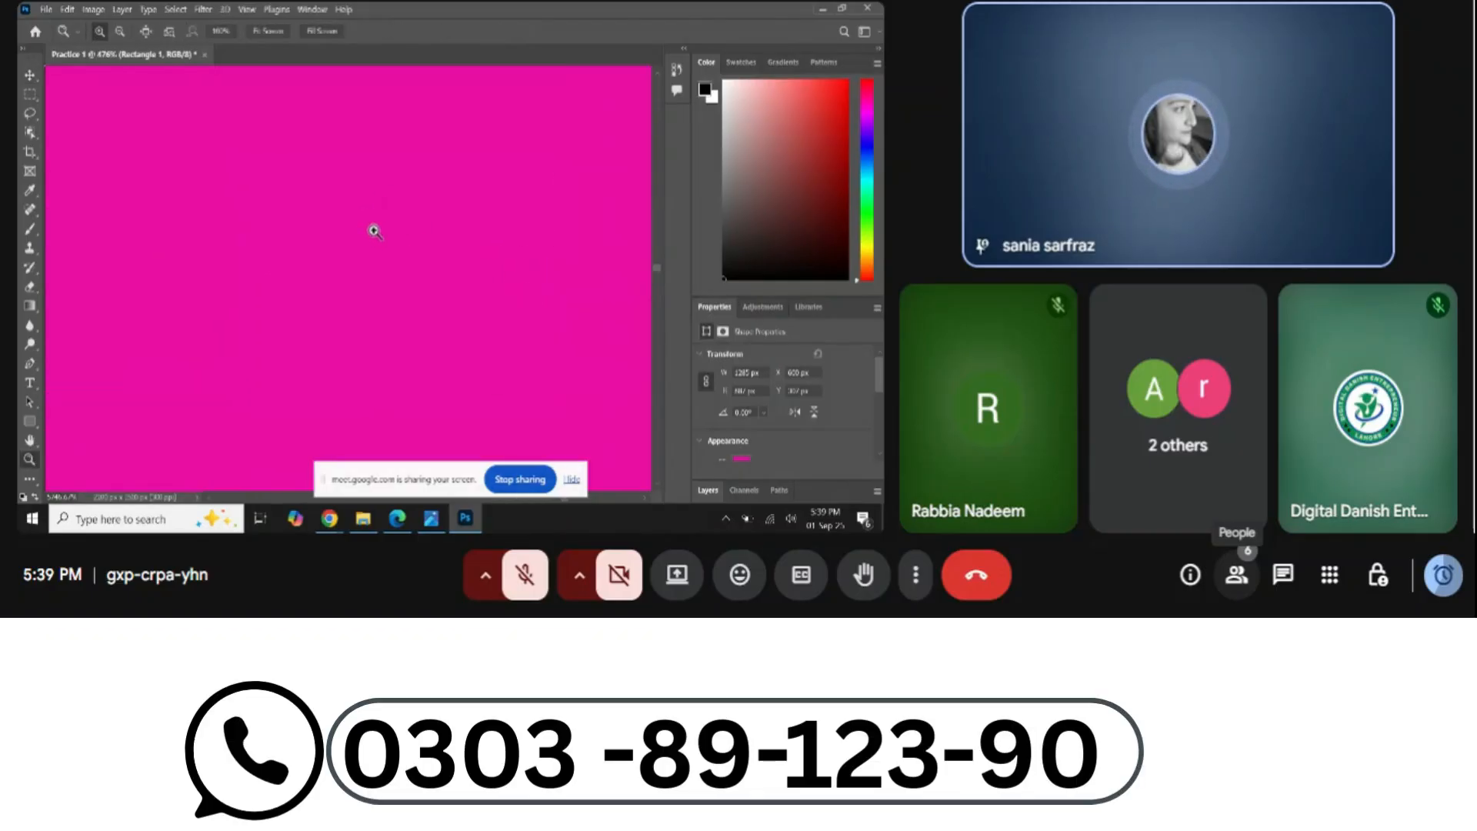
pyautogui.click(375, 231)
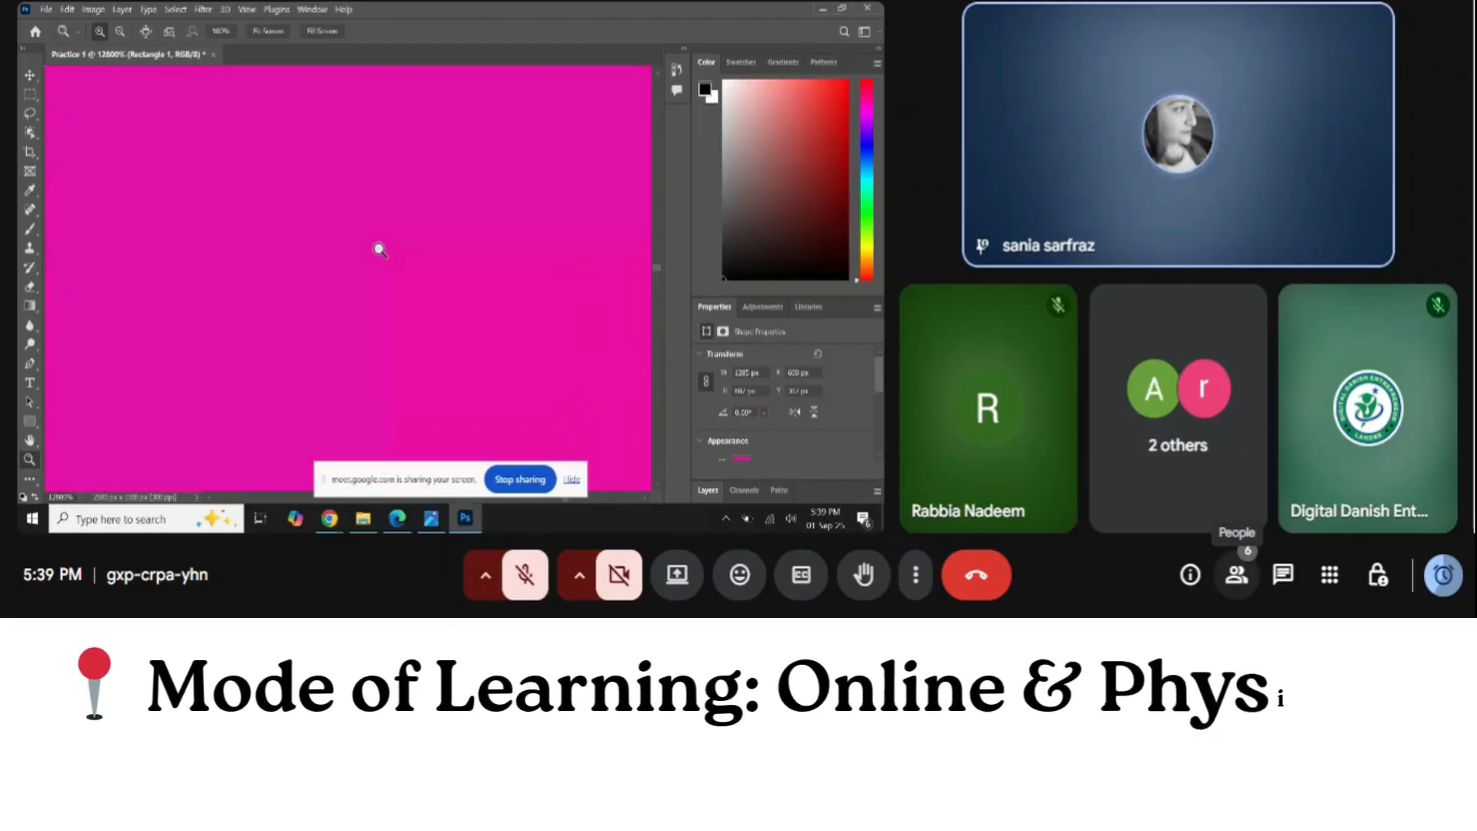
pyautogui.hotkey('ctrl', '0')
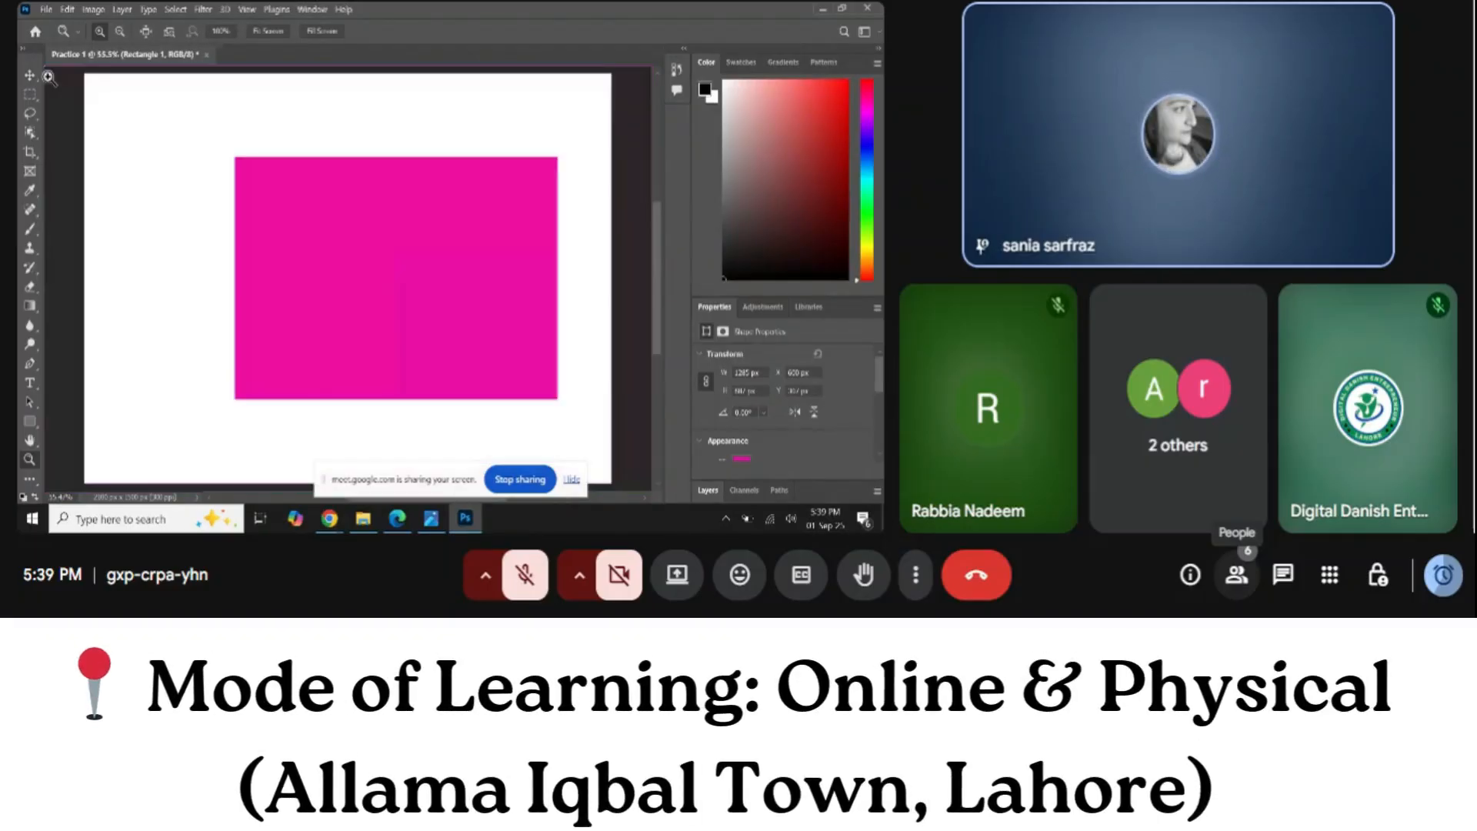
# With the Move tool active, zoom in on the magenta rectangle to check its distances to the canvas edges
pyautogui.click(30, 75)
pyautogui.hotkey('ctrl', '+')
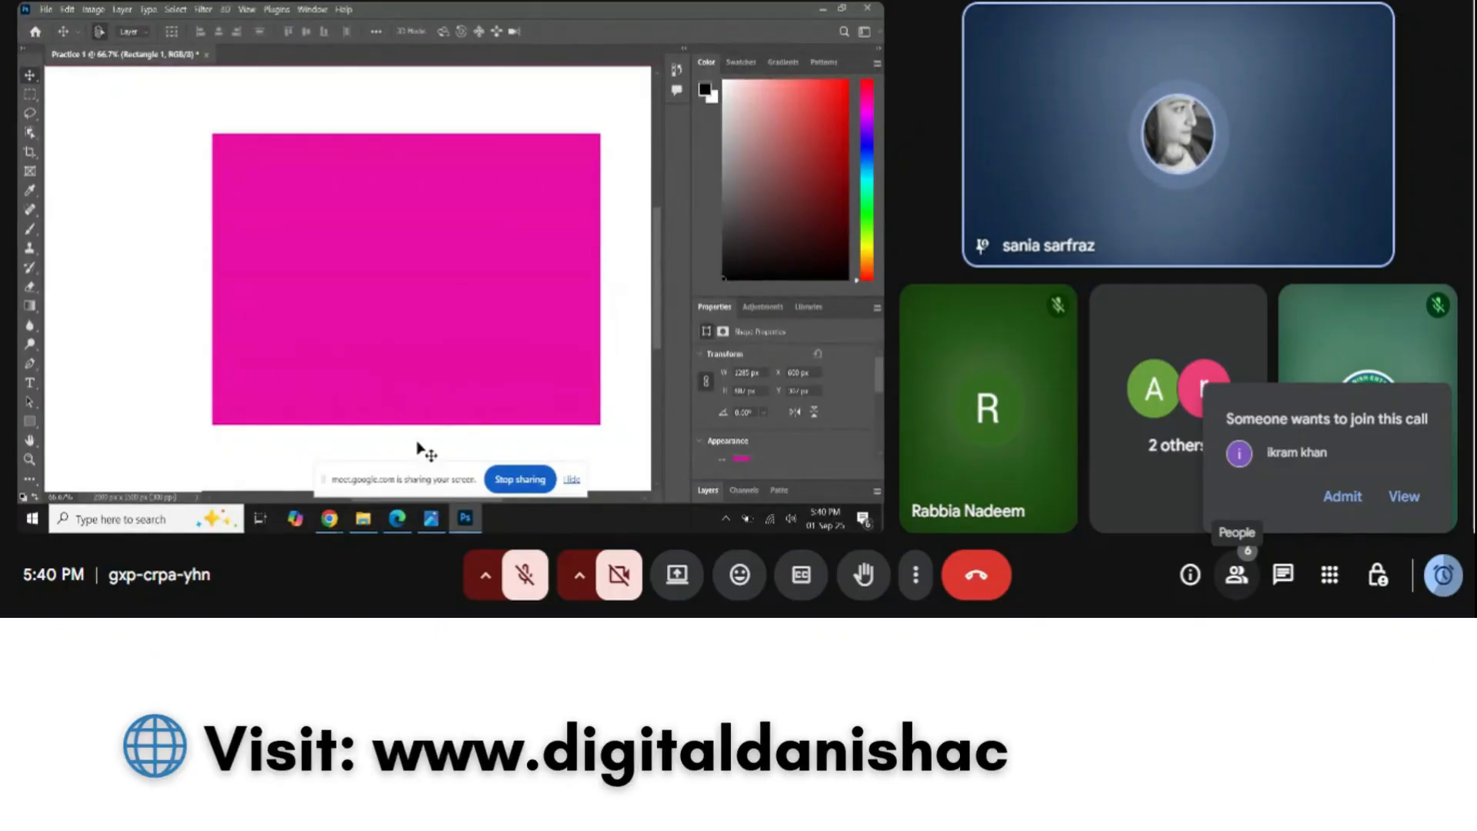
pyautogui.press('ctrl')
pyautogui.hotkey('ctrl', '+')
pyautogui.hotkey('ctrl', '+')
pyautogui.hotkey('ctrl', '+')
pyautogui.hotkey('ctrl', '+')
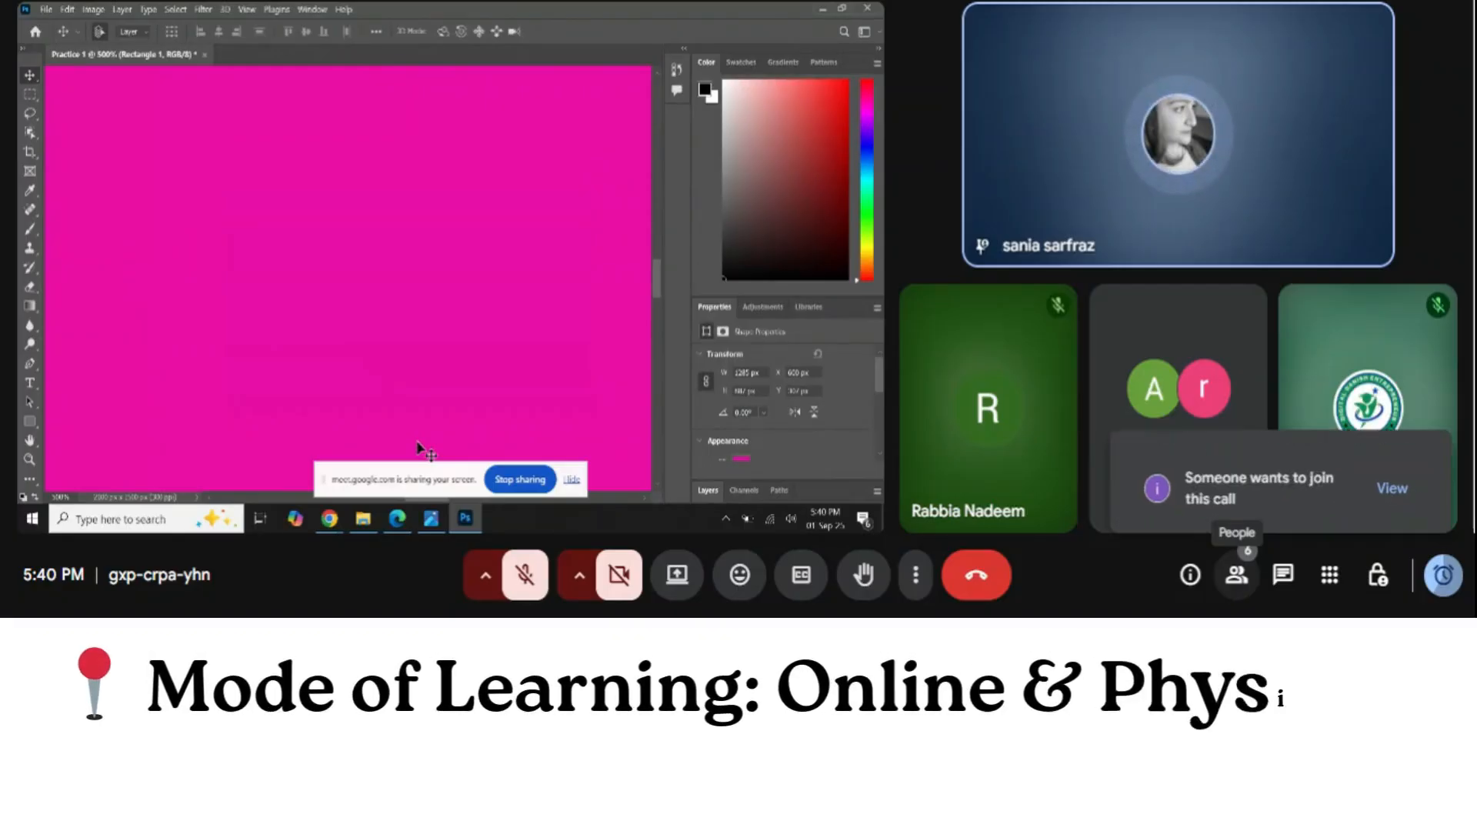
pyautogui.hotkey('ctrl', '0')
# Nudge the magenta rectangle left to X 500 px, then bring up the workshop PDF
pyautogui.hotkey('ctrl', '-')
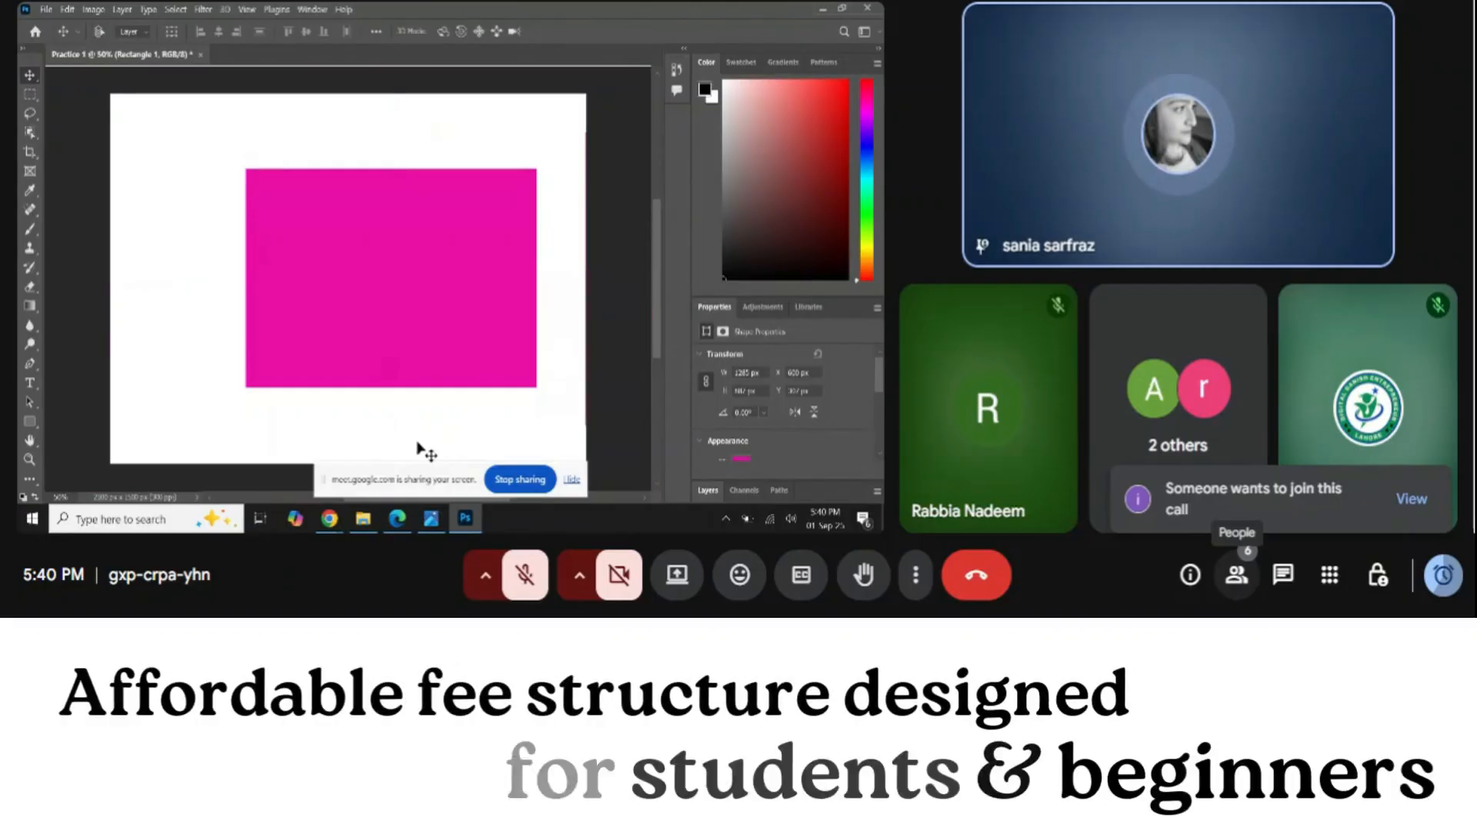
pyautogui.hotkey('ctrl', '+')
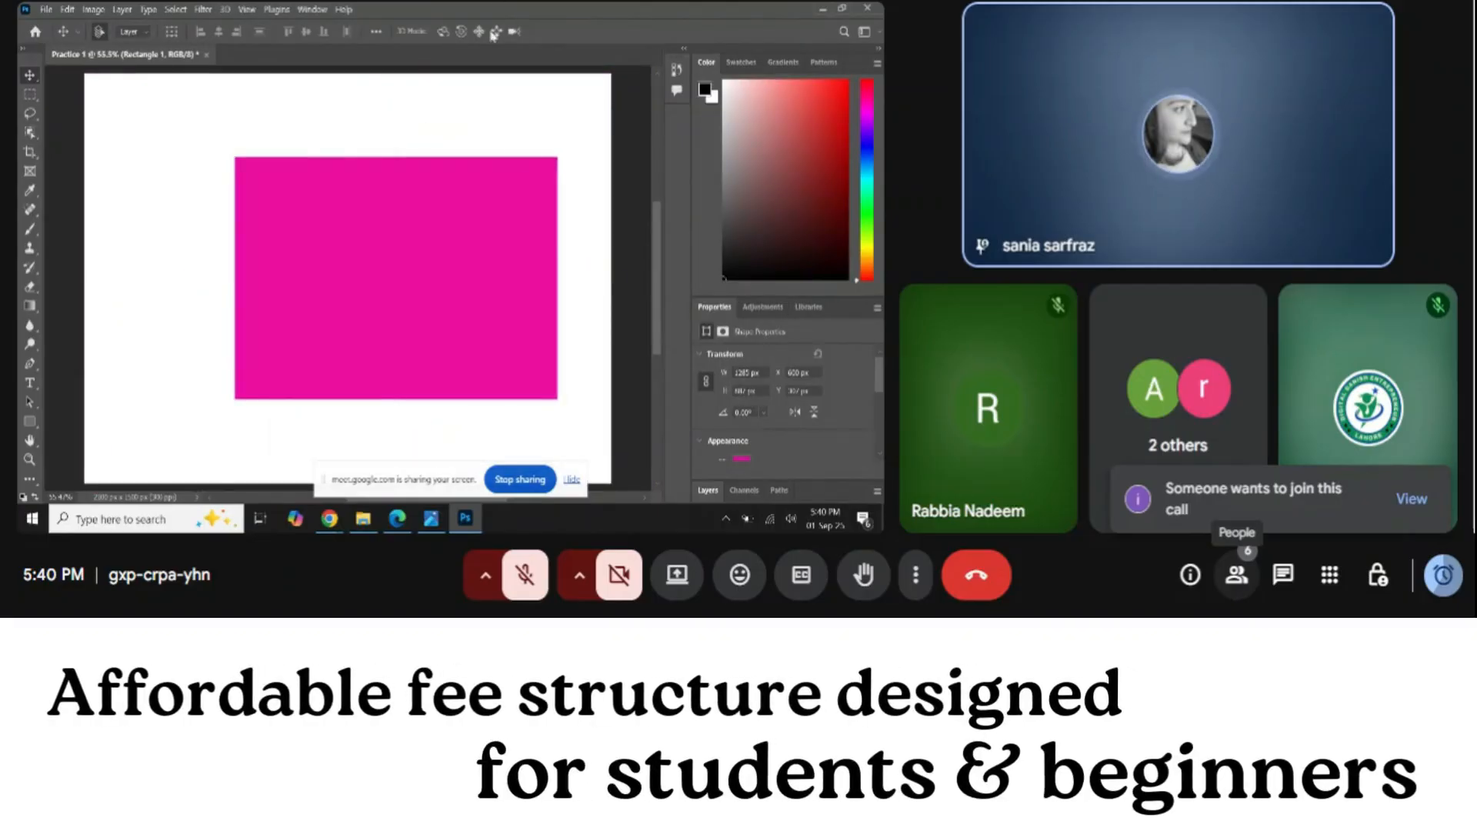
pyautogui.moveTo(363, 330); pyautogui.dragTo(340, 329)
pyautogui.click(397, 521)
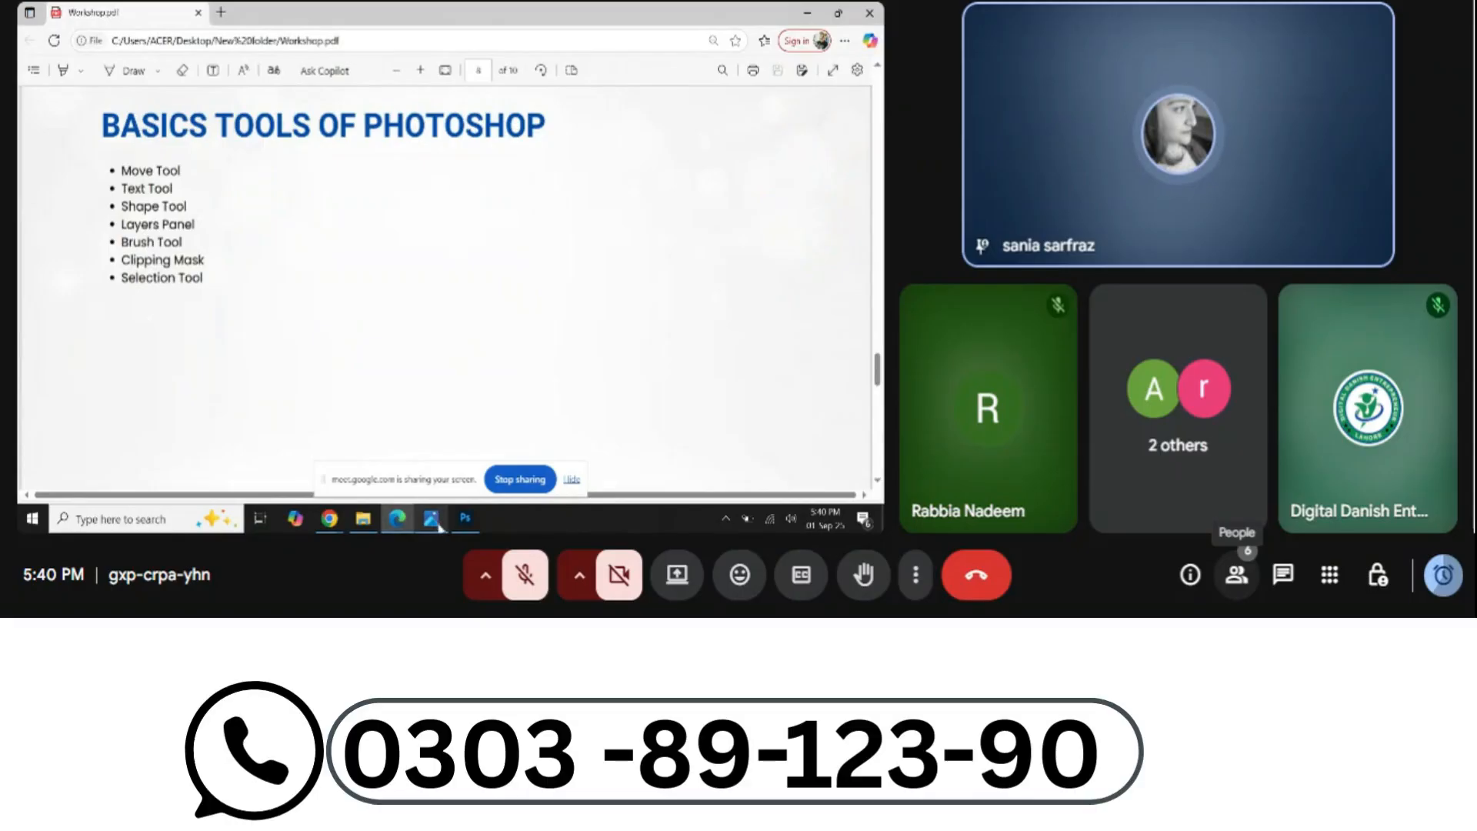
pyautogui.click(465, 518)
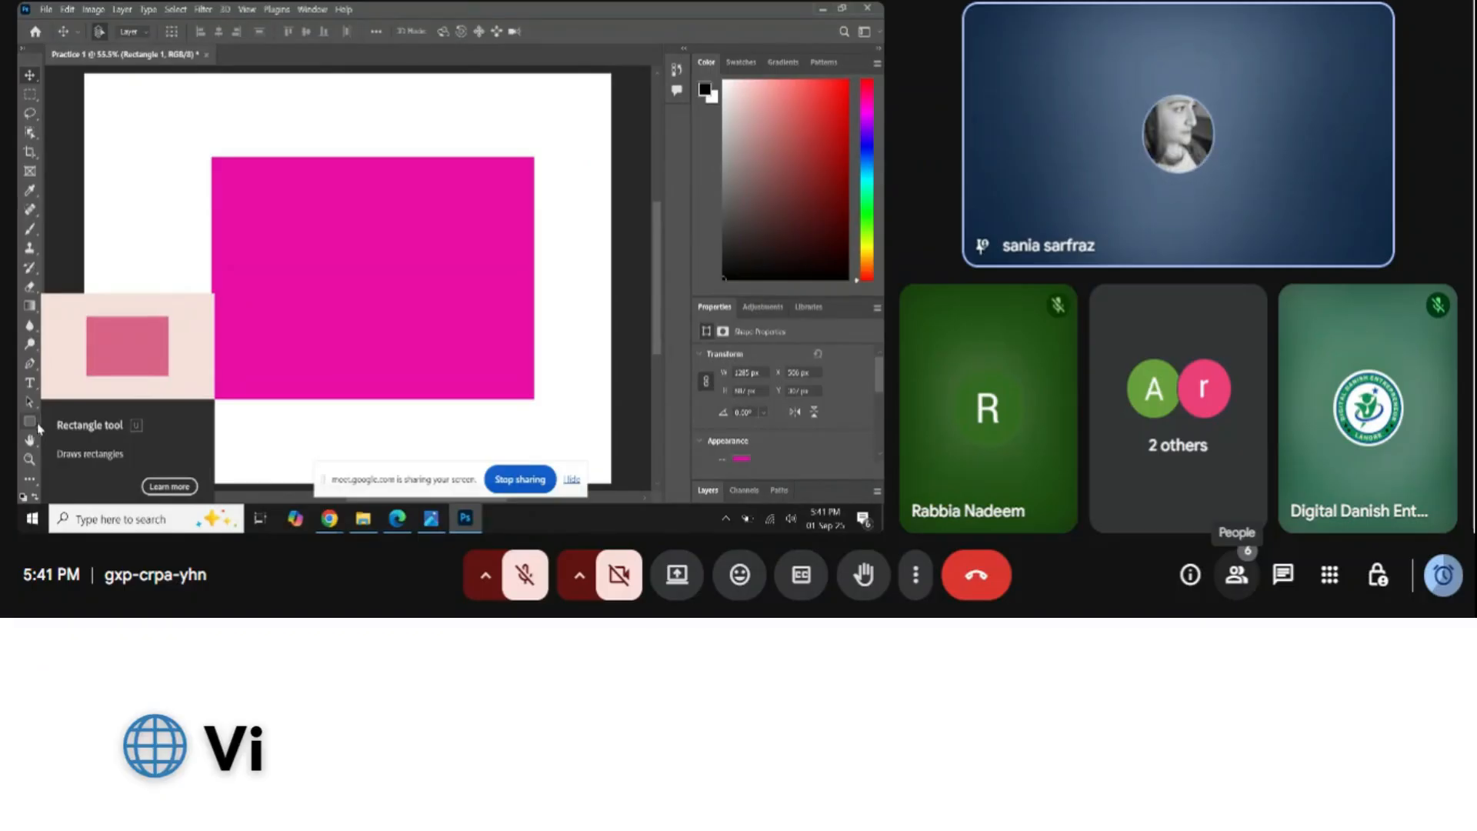
# Switch to the Ellipse tool and draw a magenta ellipse over the rectangle's top-left corner
pyautogui.click(30, 421)
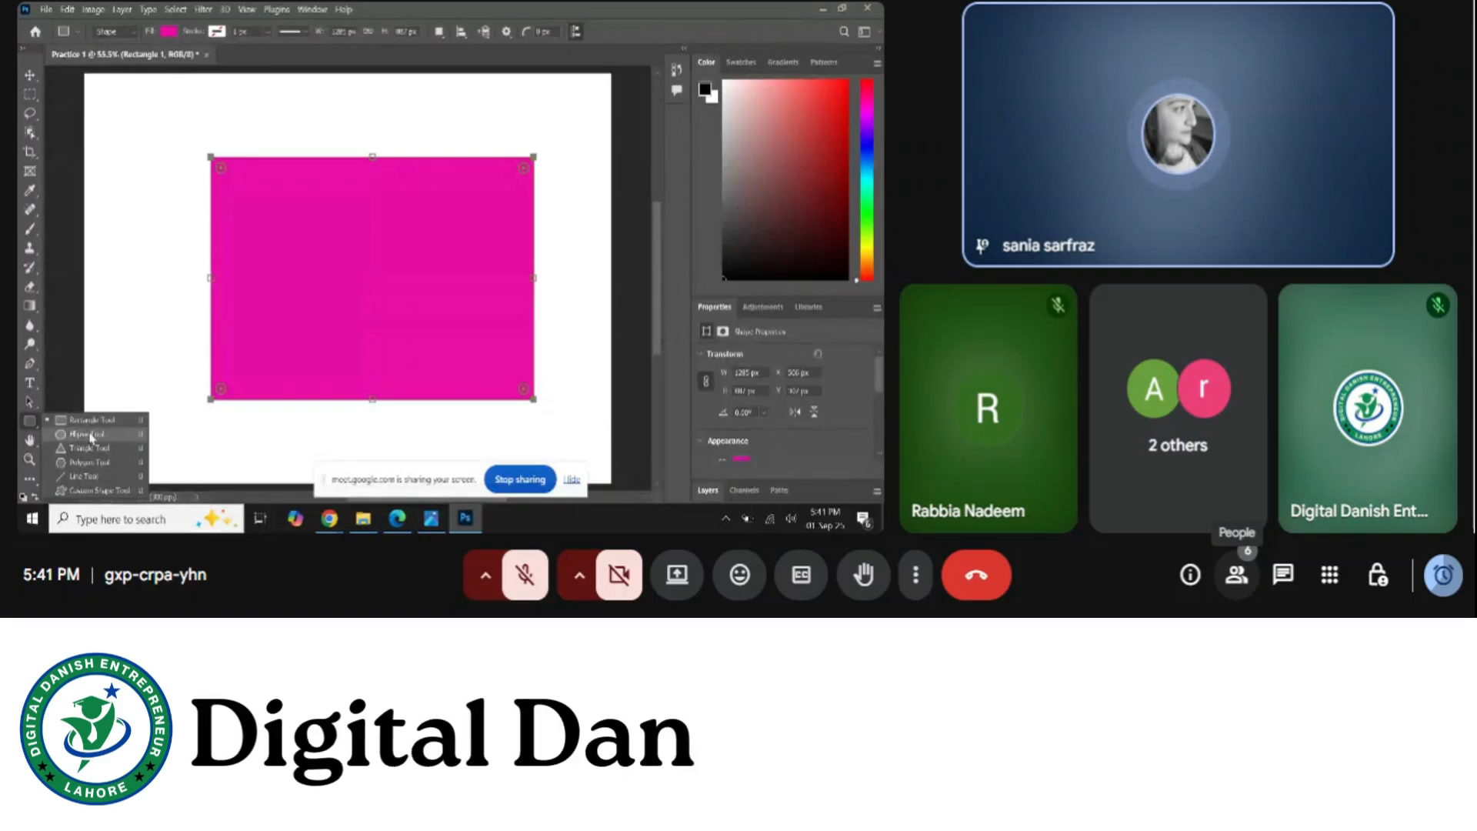
pyautogui.click(91, 436)
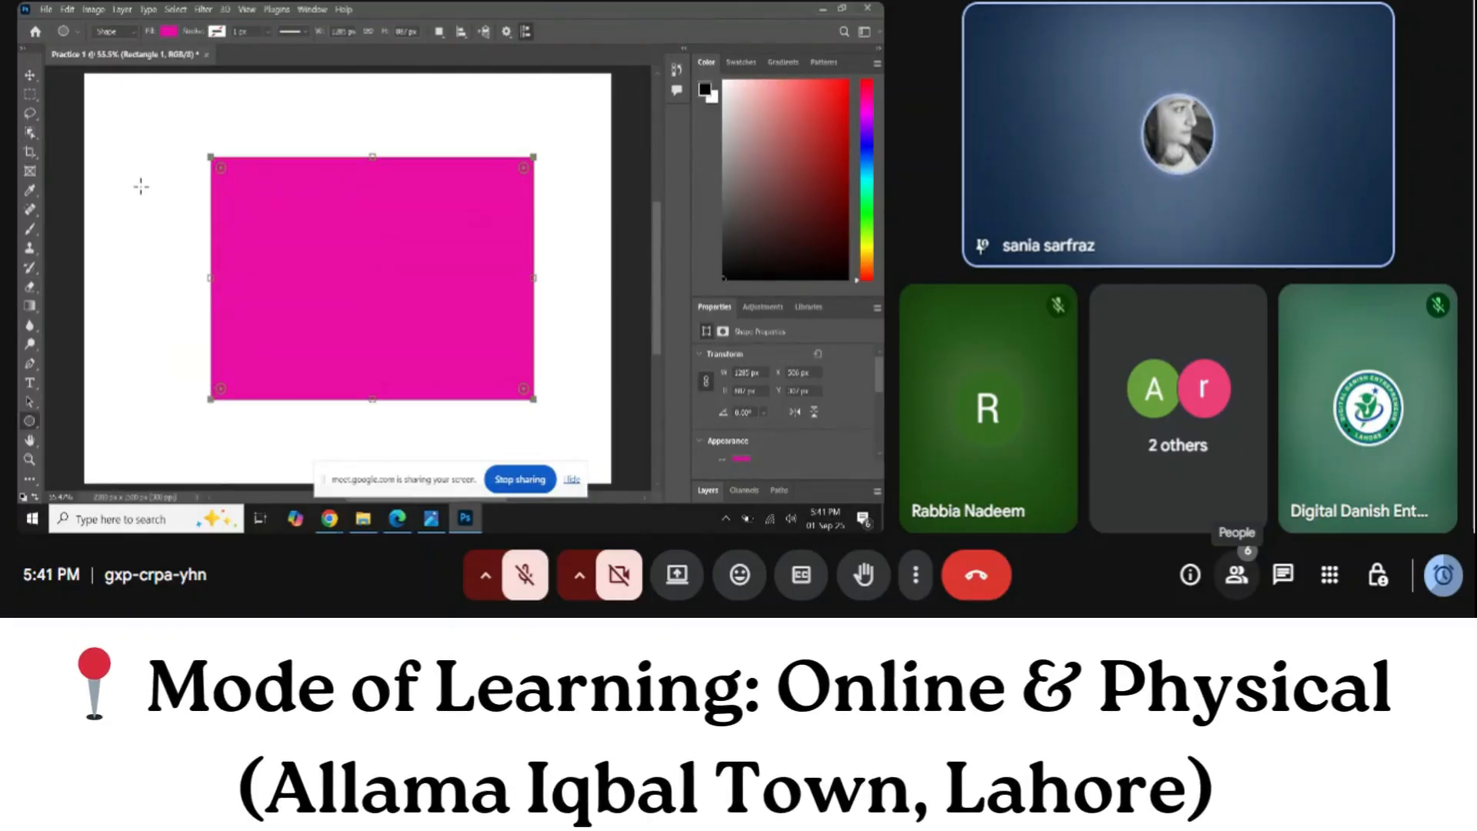
pyautogui.moveTo(119, 135); pyautogui.dragTo(252, 291)
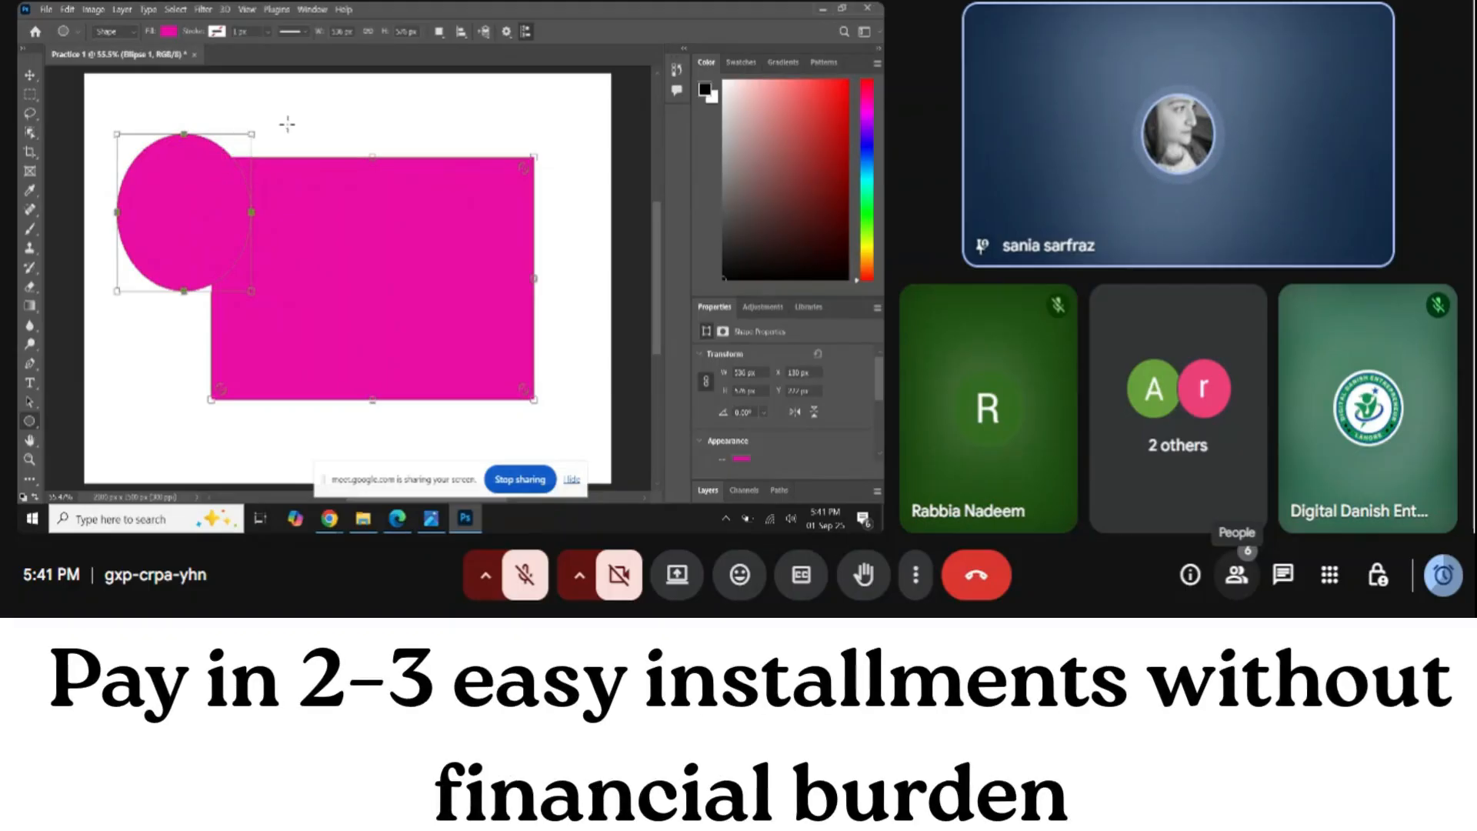
# Draw eight more magenta ellipses around the rectangle's edges and corners, including two small circles top-left
pyautogui.moveTo(437, 224); pyautogui.dragTo(439, 224)
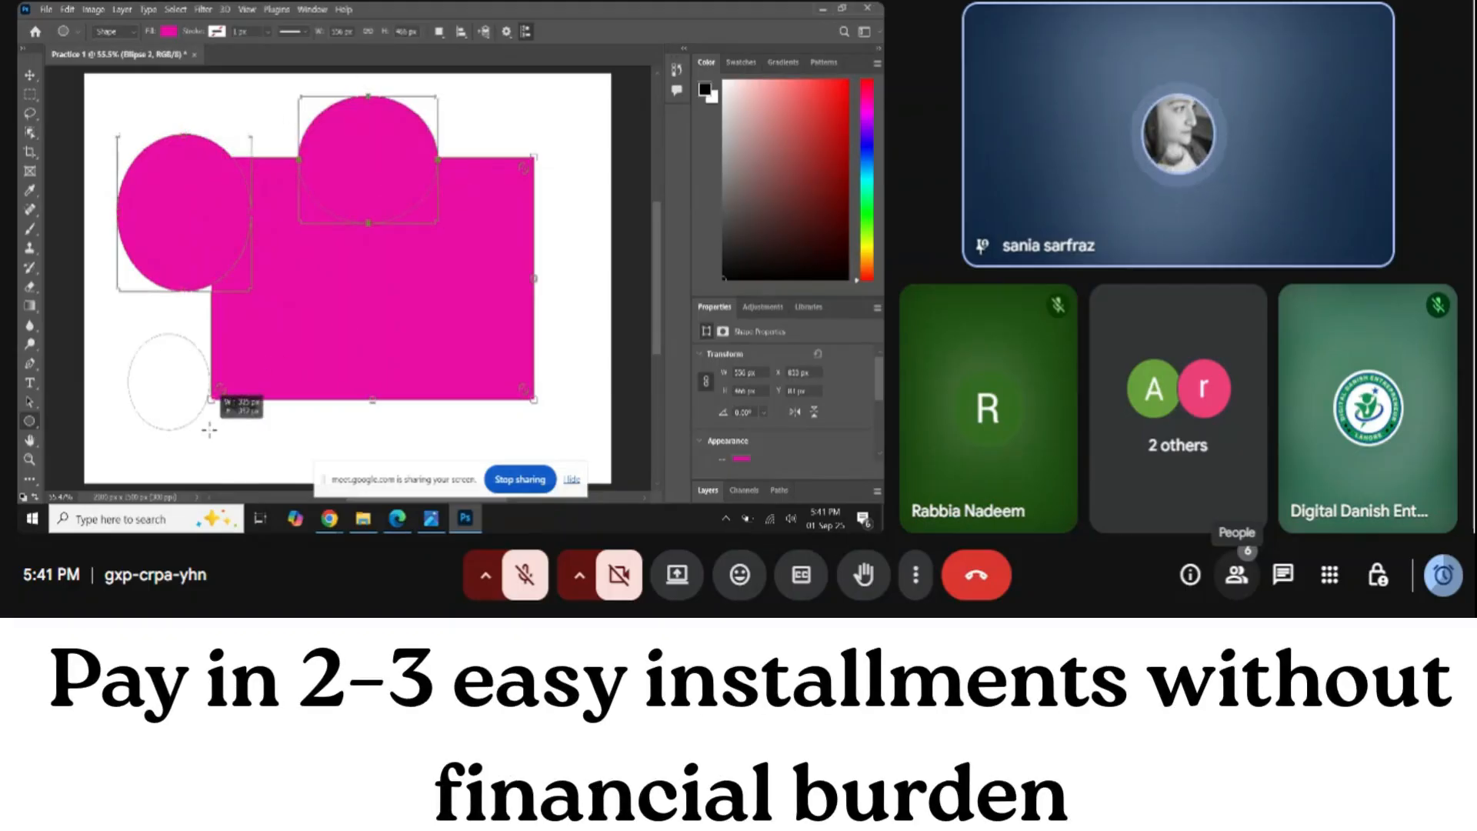
pyautogui.moveTo(209, 429); pyautogui.dragTo(211, 430)
pyautogui.moveTo(582, 263); pyautogui.dragTo(524, 364)
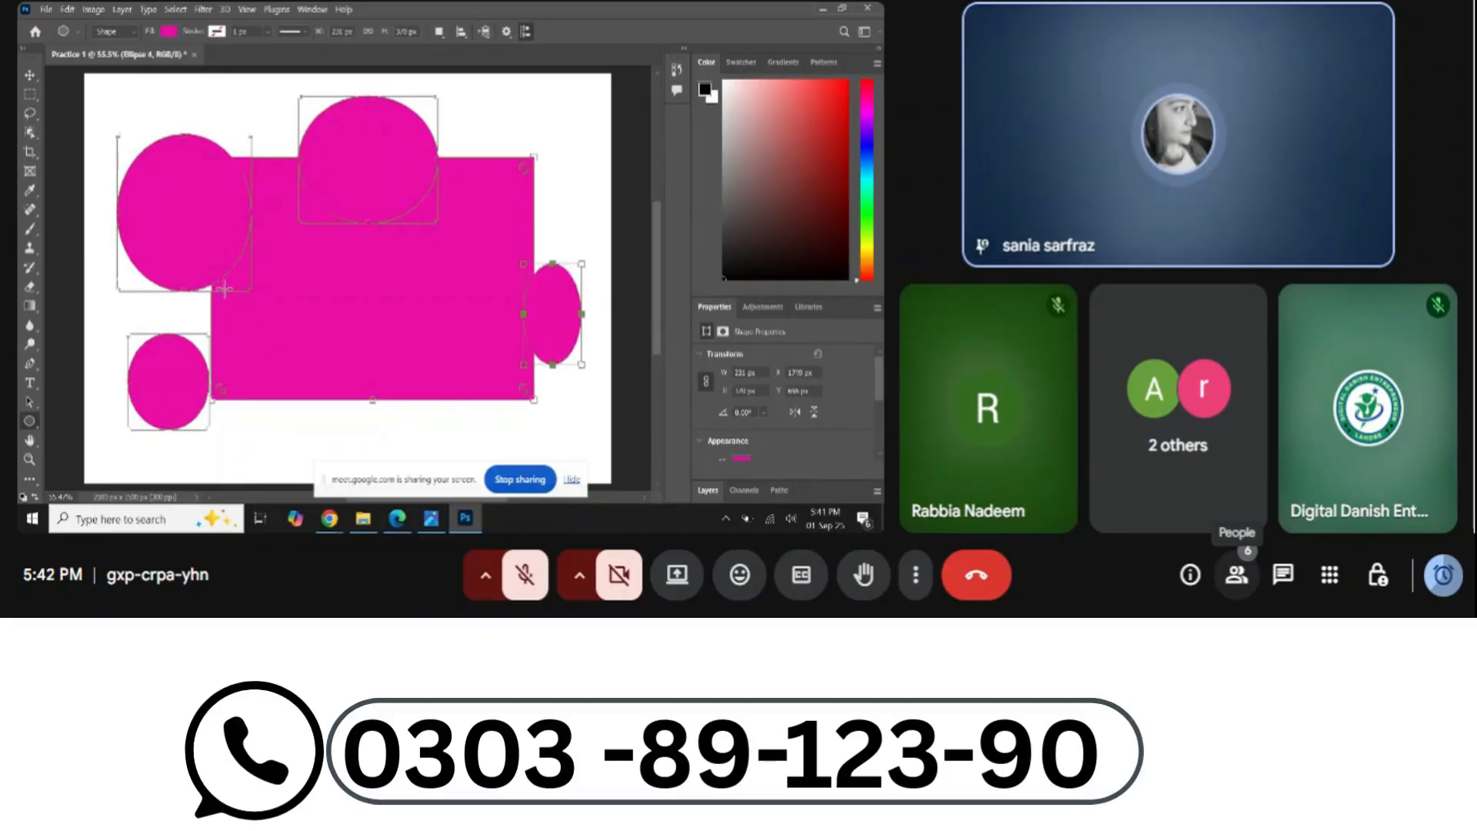
pyautogui.moveTo(255, 415); pyautogui.dragTo(379, 440)
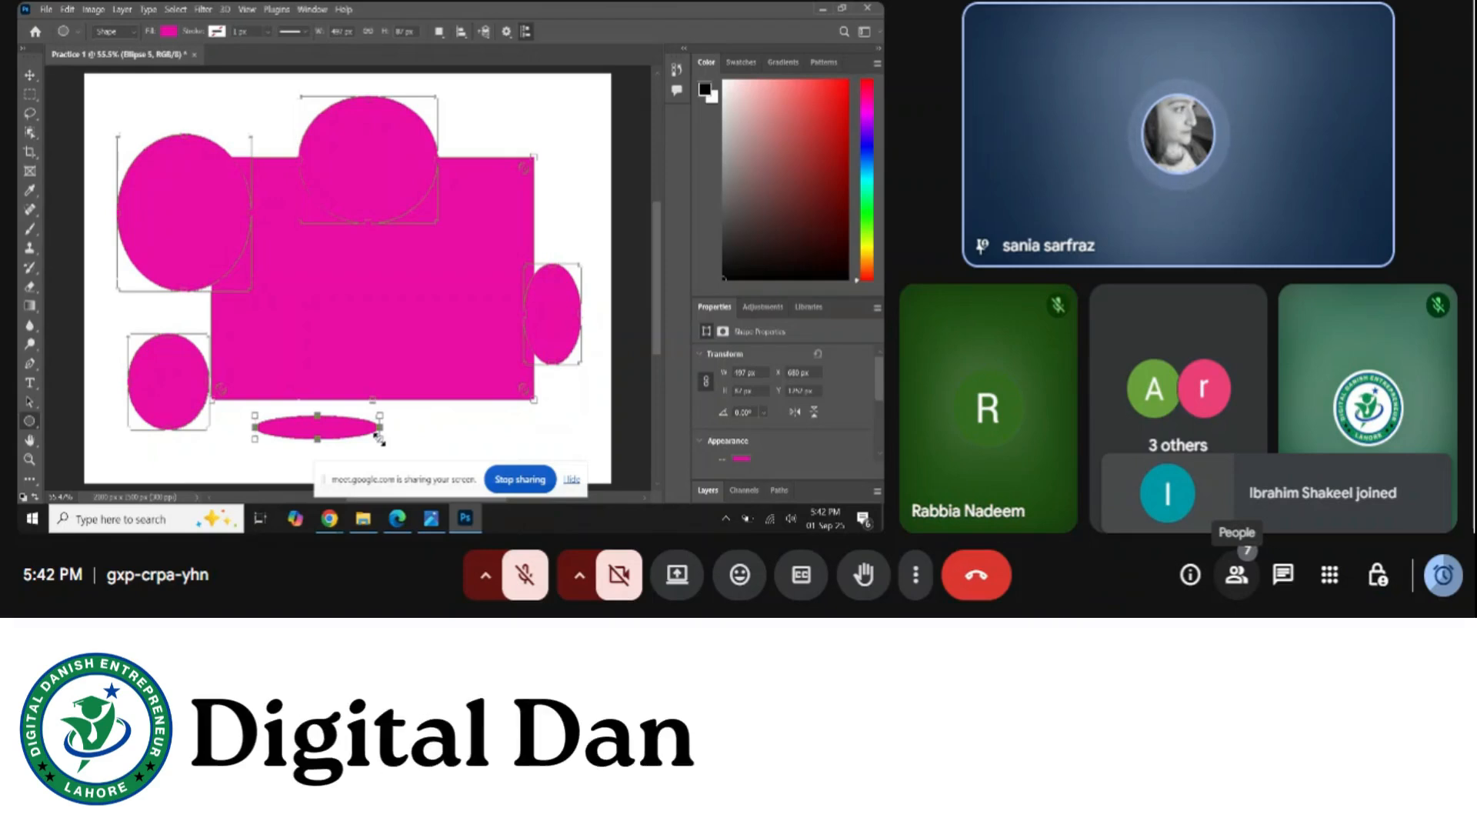
pyautogui.moveTo(452, 434)
pyautogui.mouseDown()
pyautogui.moveTo(331, 266)
pyautogui.moveTo(283, 277)
pyautogui.mouseUp()
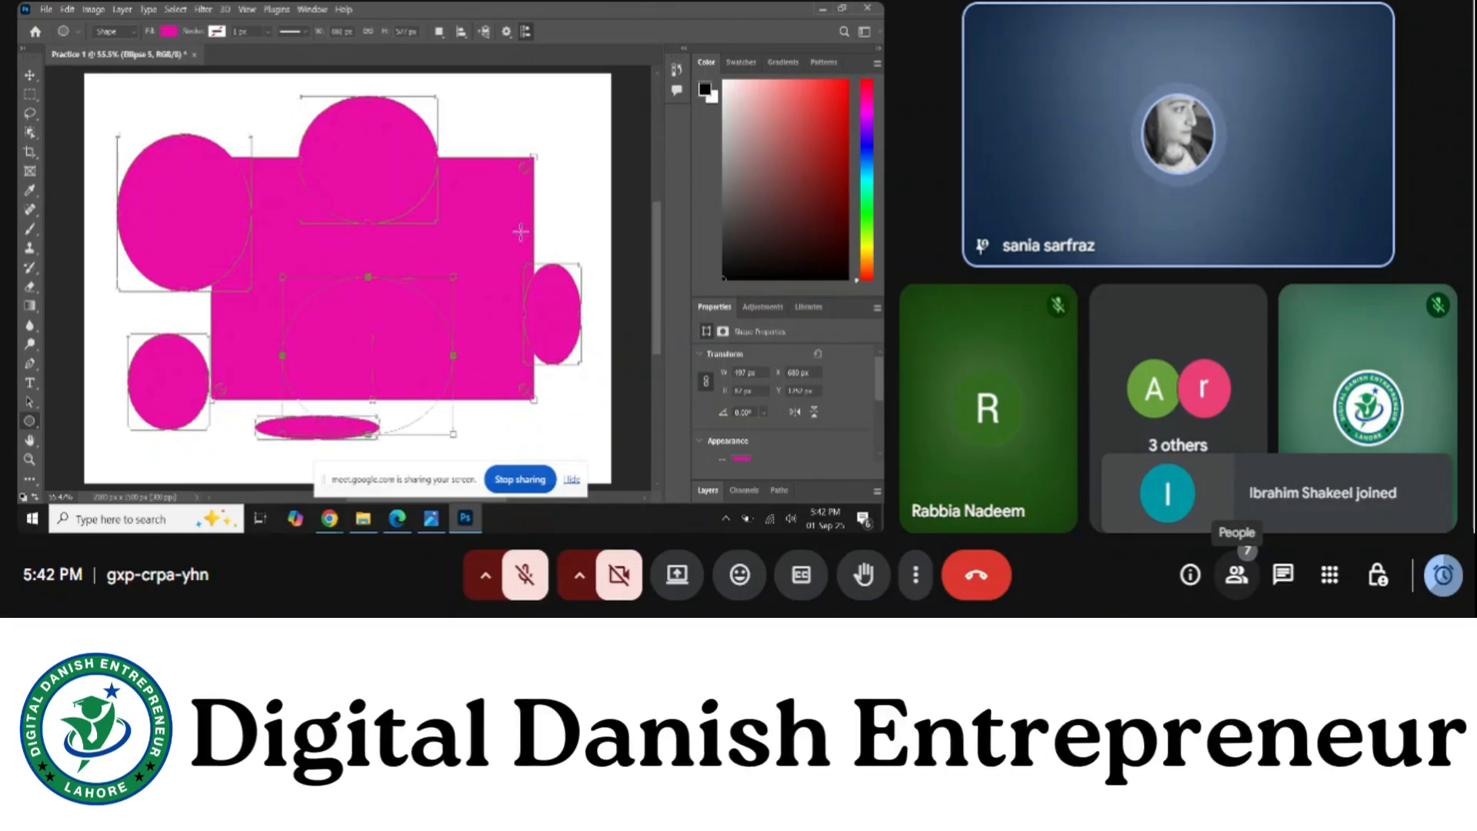
pyautogui.moveTo(493, 86); pyautogui.dragTo(571, 180)
pyautogui.moveTo(157, 90); pyautogui.dragTo(192, 123)
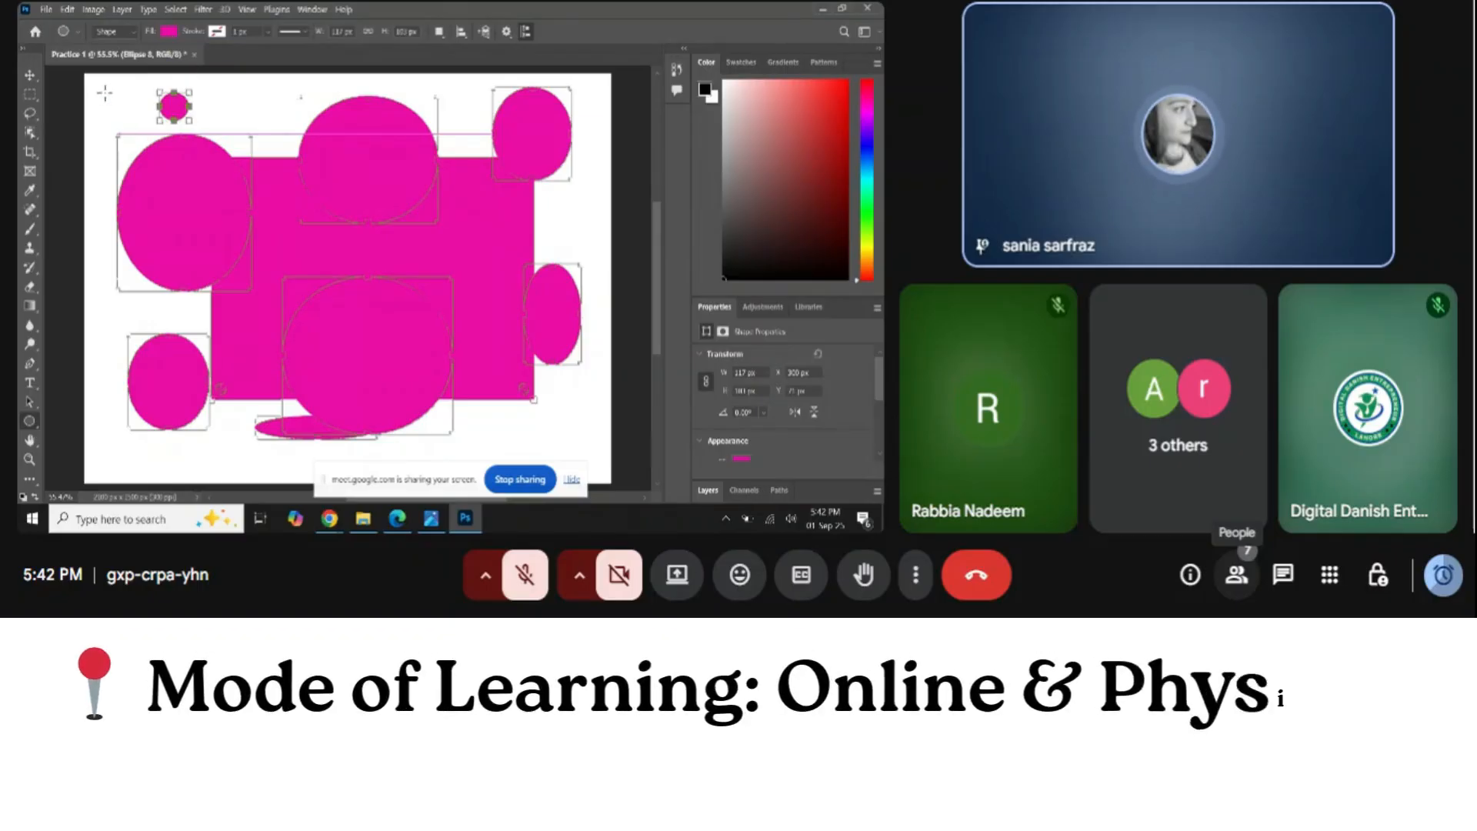
pyautogui.moveTo(101, 90); pyautogui.dragTo(131, 122)
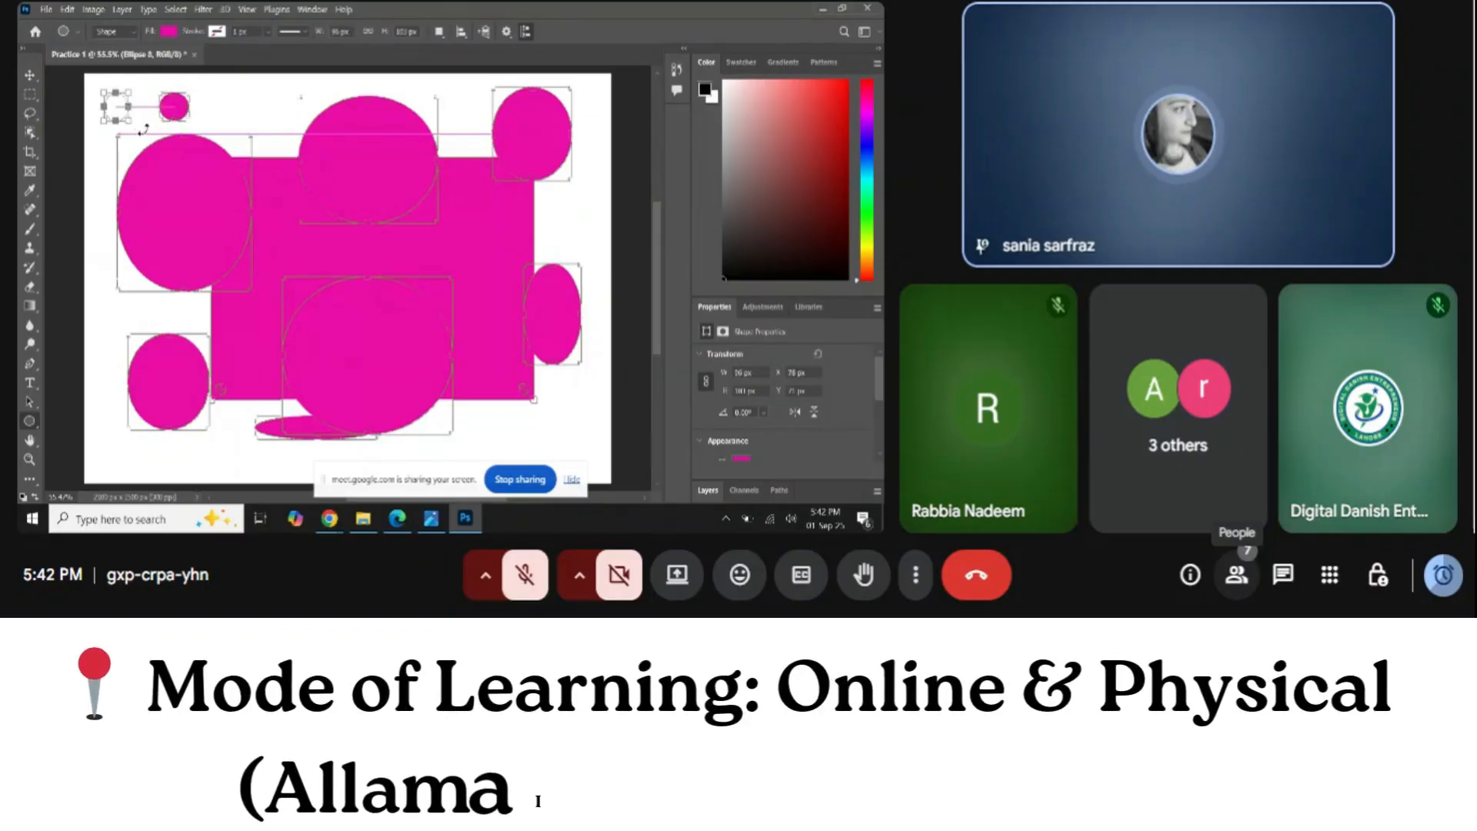
pyautogui.click(30, 76)
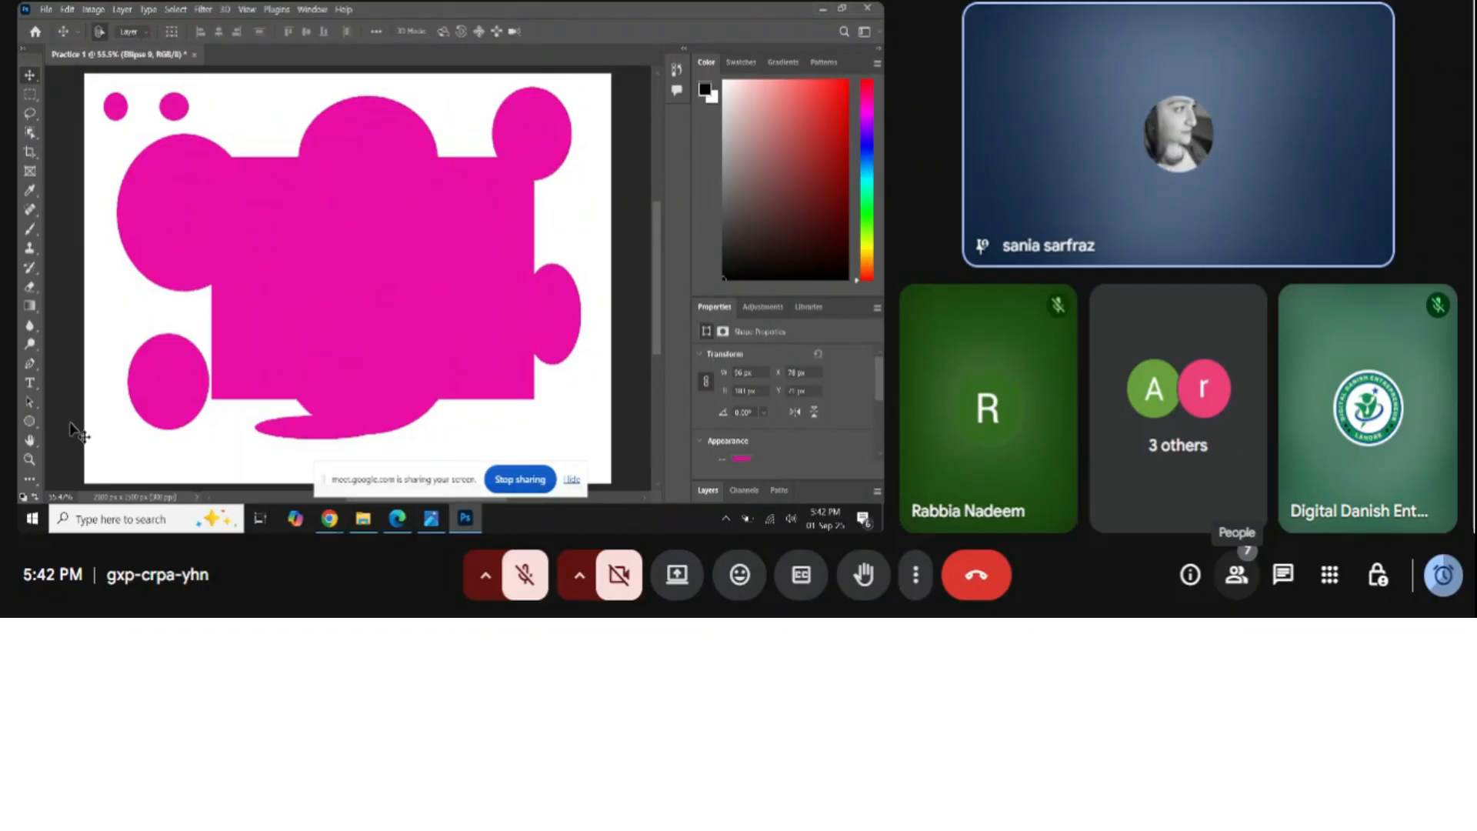
pyautogui.click(32, 422)
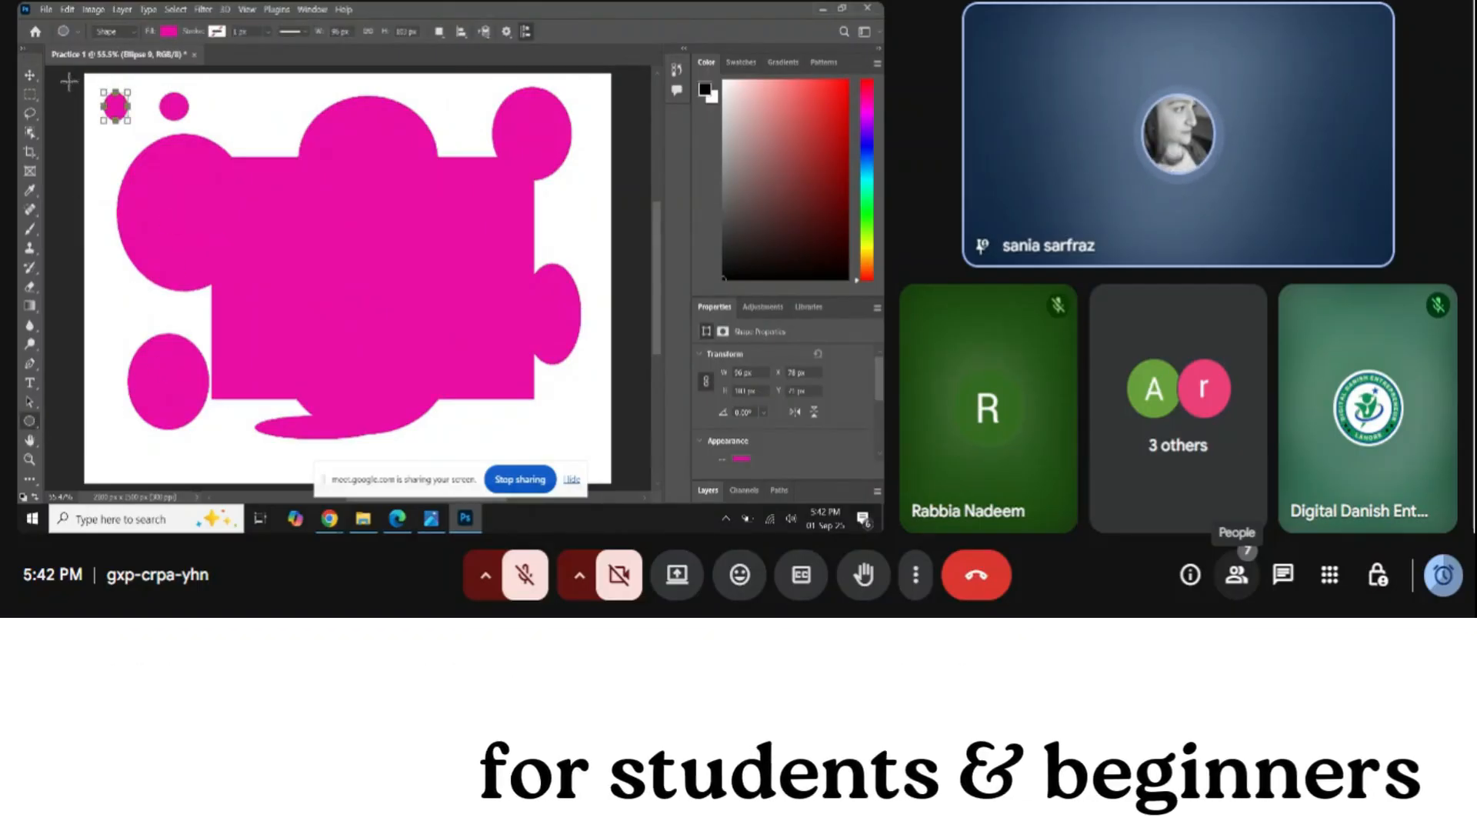
# Select the magenta shapes and delete them, leaving the canvas blank
pyautogui.click(31, 75)
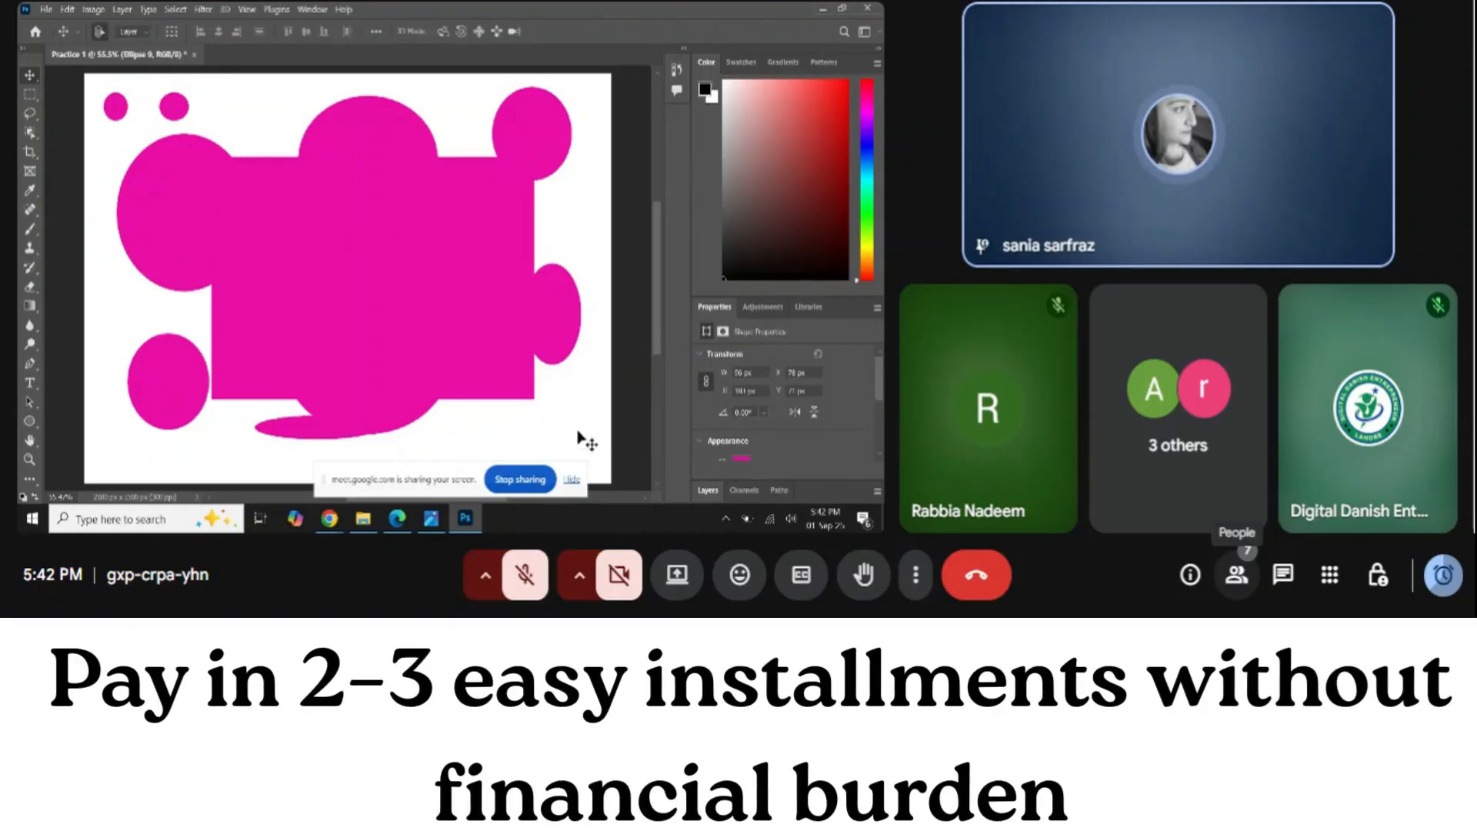
pyautogui.click(244, 194)
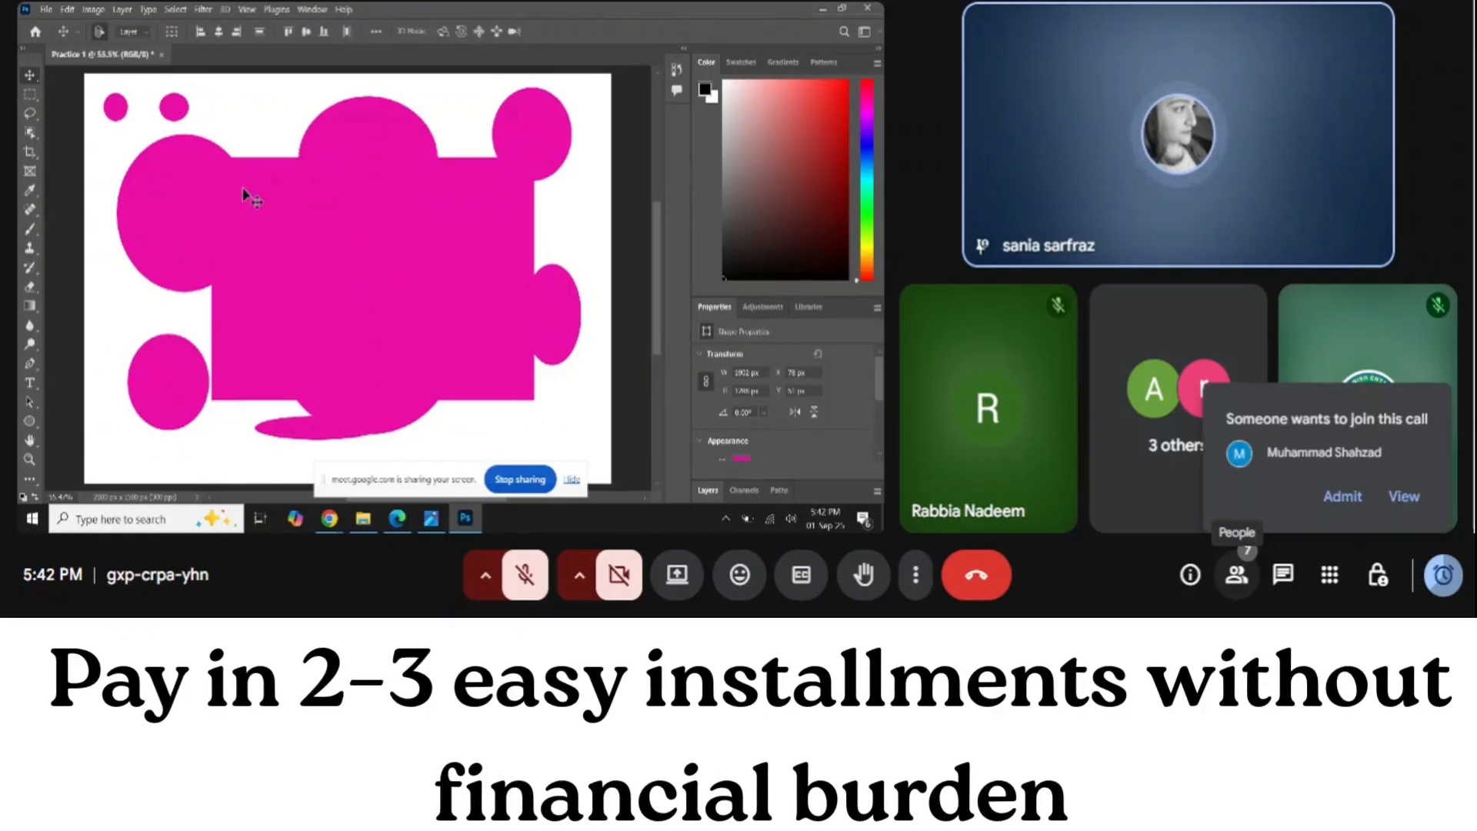
pyautogui.click(1343, 499)
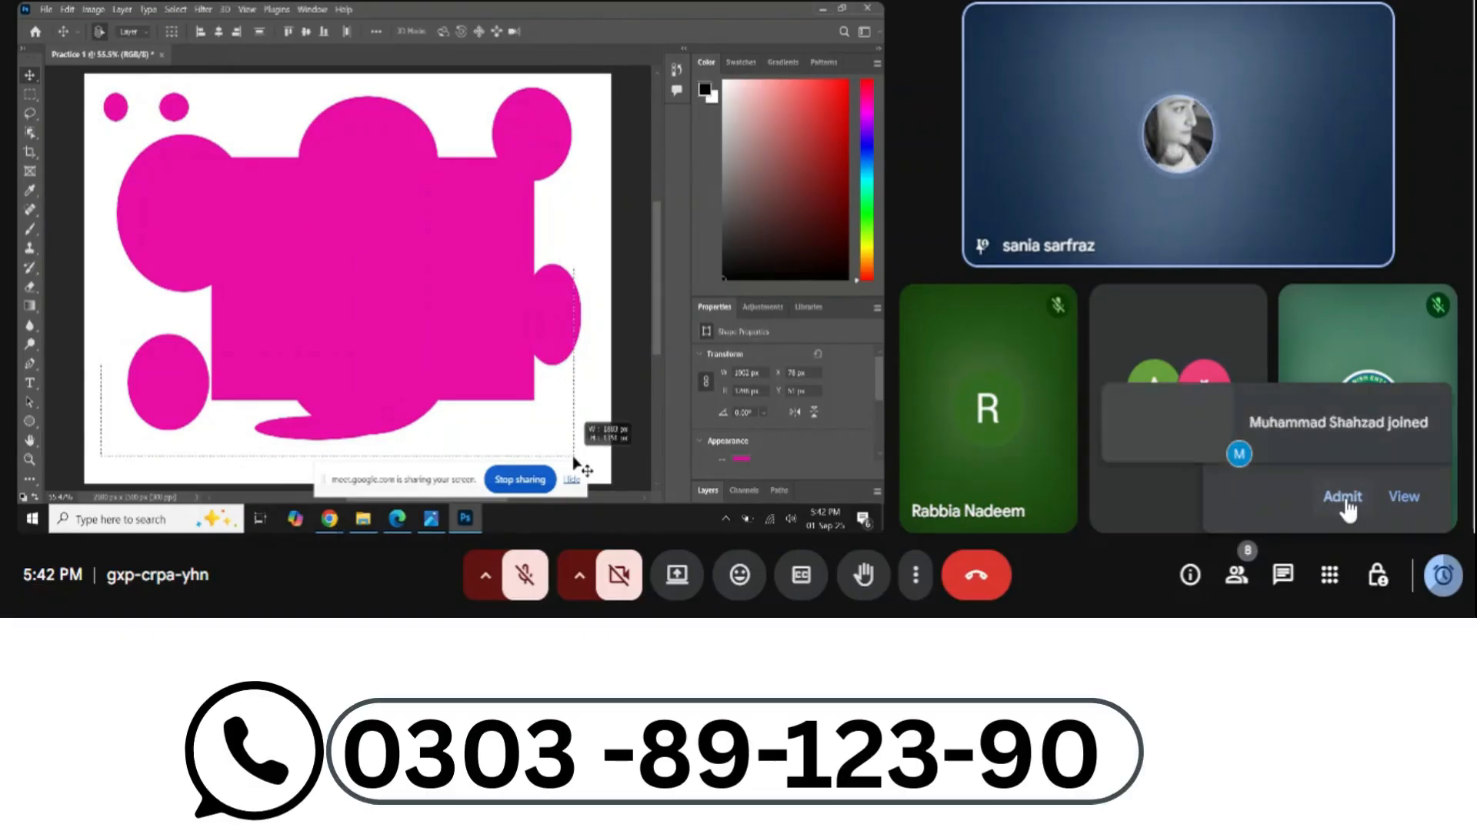
pyautogui.press('Delete')
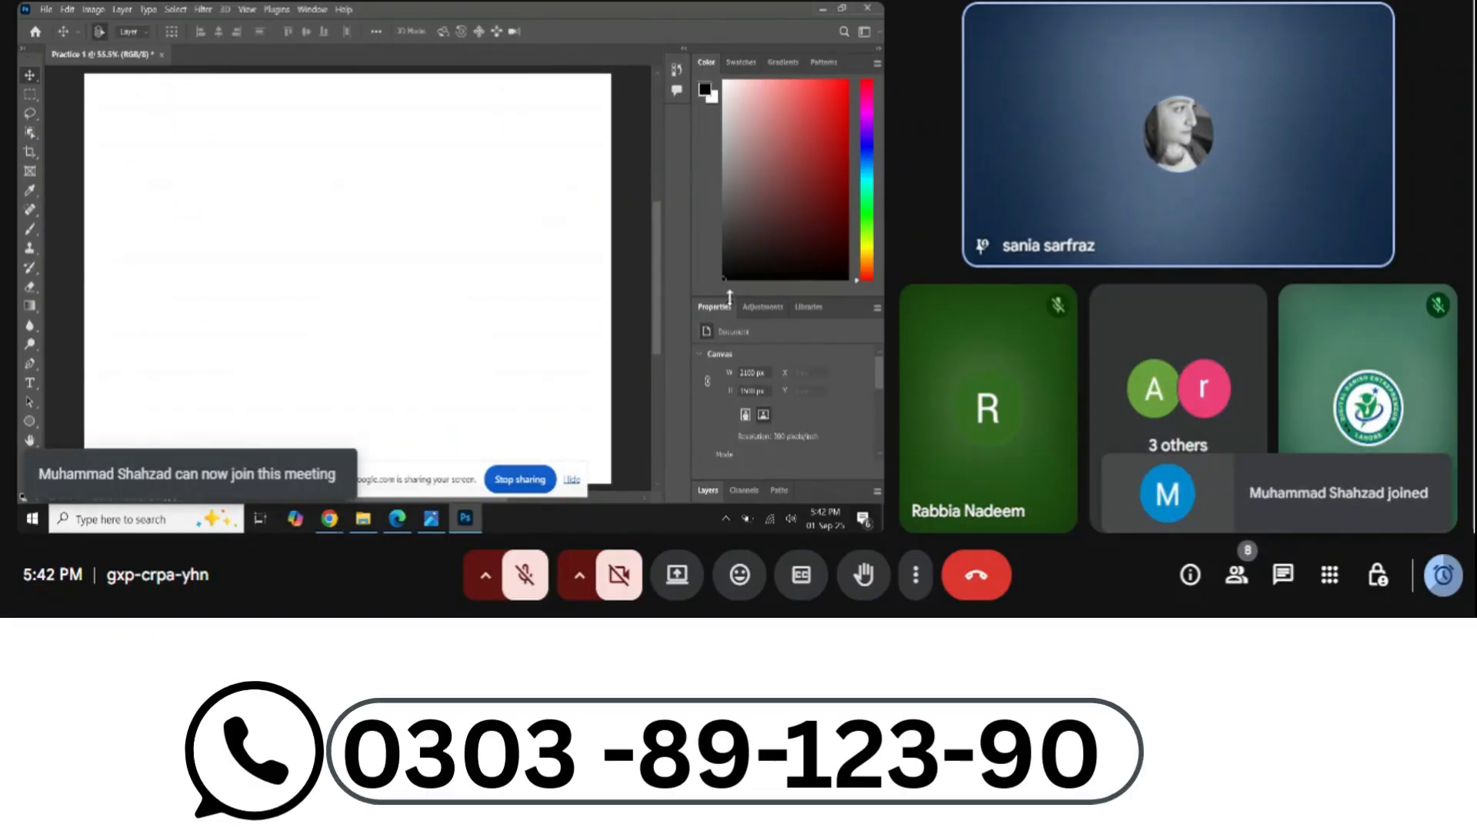
# Give the Properties panel more room and pull the Layers panel out into the icon strip
pyautogui.moveTo(729, 296); pyautogui.dragTo(729, 151)
pyautogui.moveTo(717, 497); pyautogui.dragTo(677, 66)
pyautogui.click(676, 70)
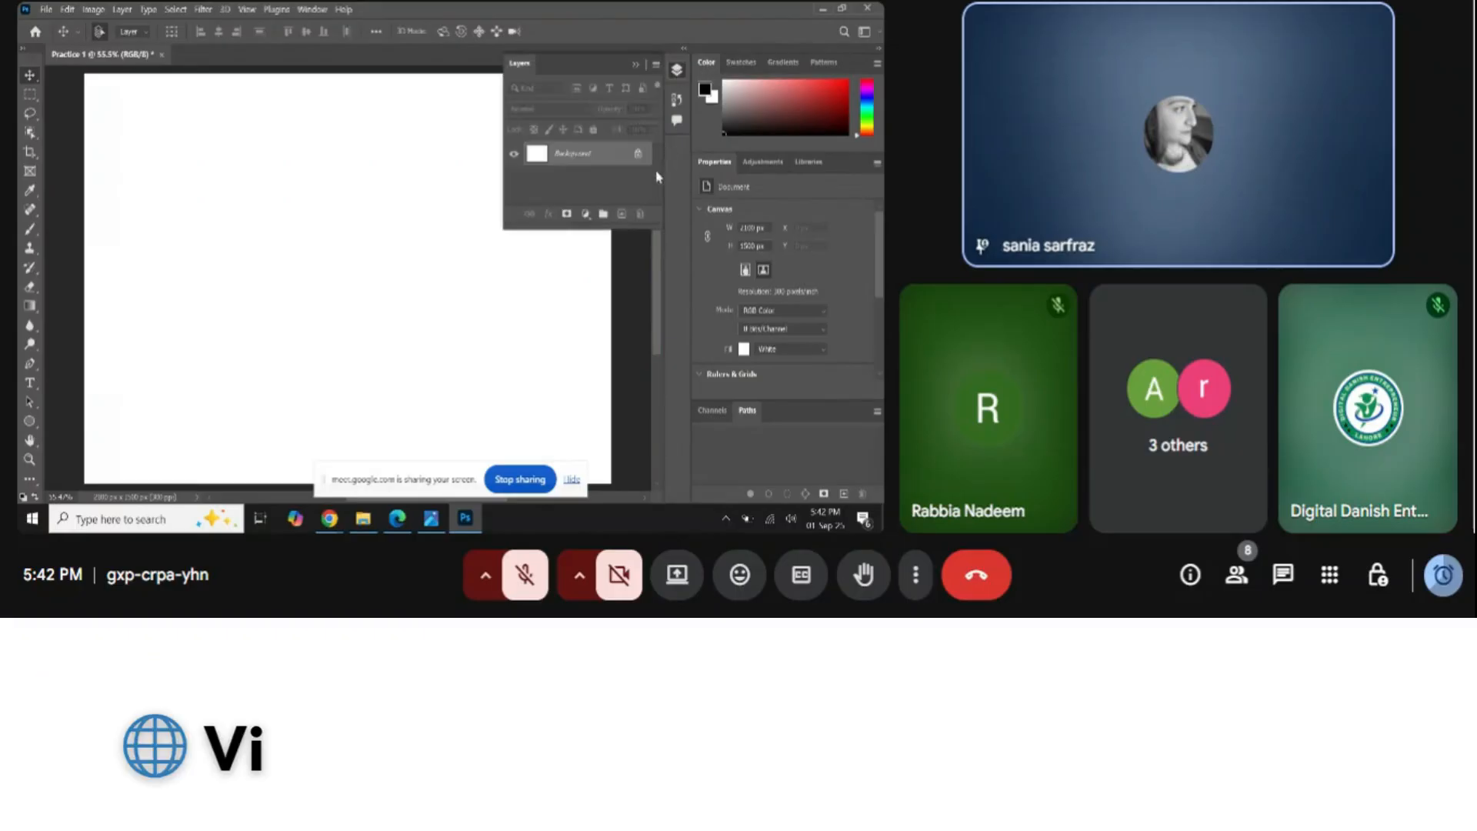
# Make the Layers panel taller and dock it above the Color panel in the right dock
pyautogui.moveTo(623, 228); pyautogui.dragTo(636, 374)
pyautogui.moveTo(504, 241); pyautogui.dragTo(523, 242)
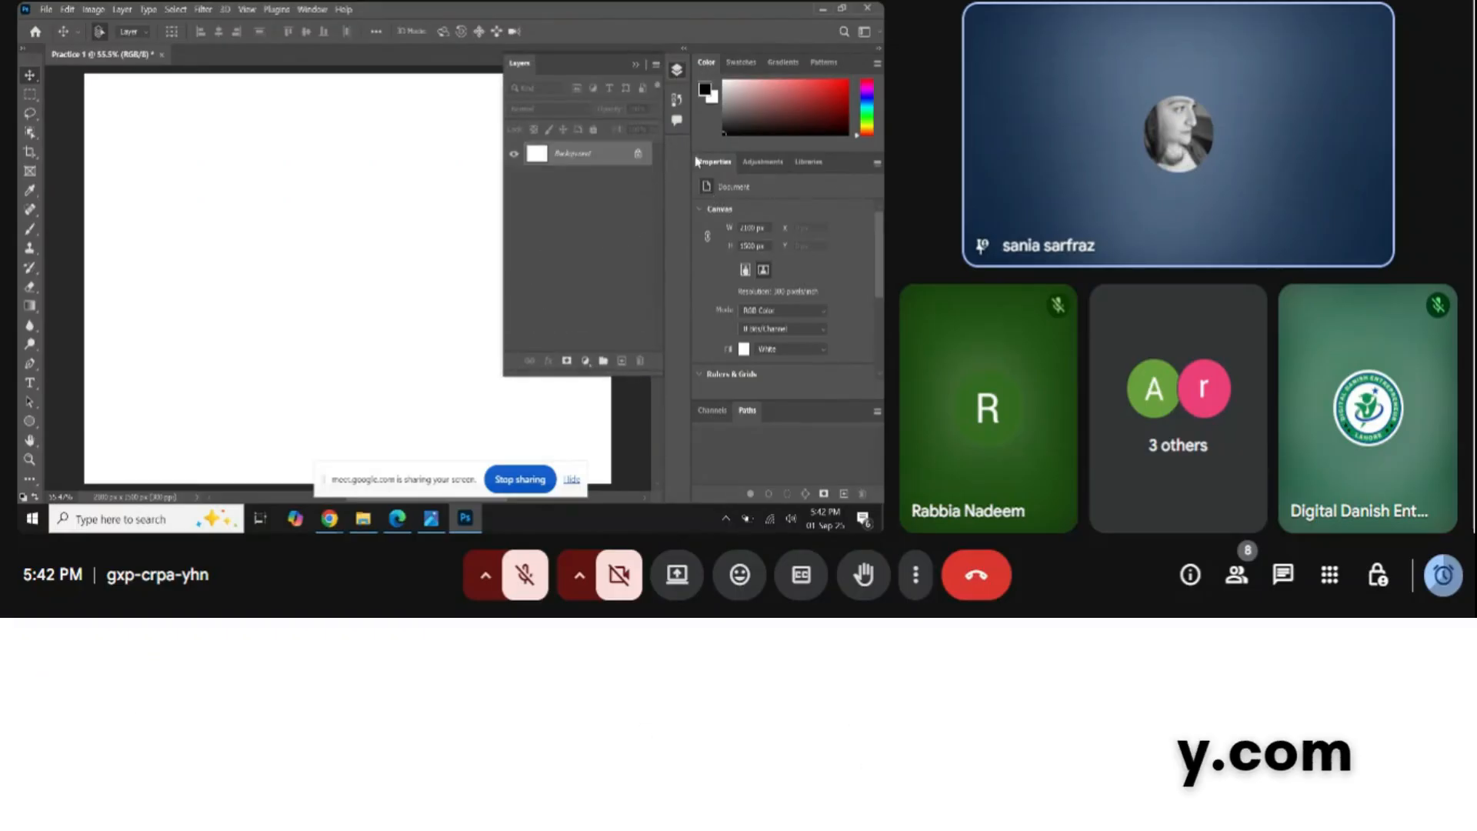
pyautogui.moveTo(519, 63); pyautogui.dragTo(727, 62)
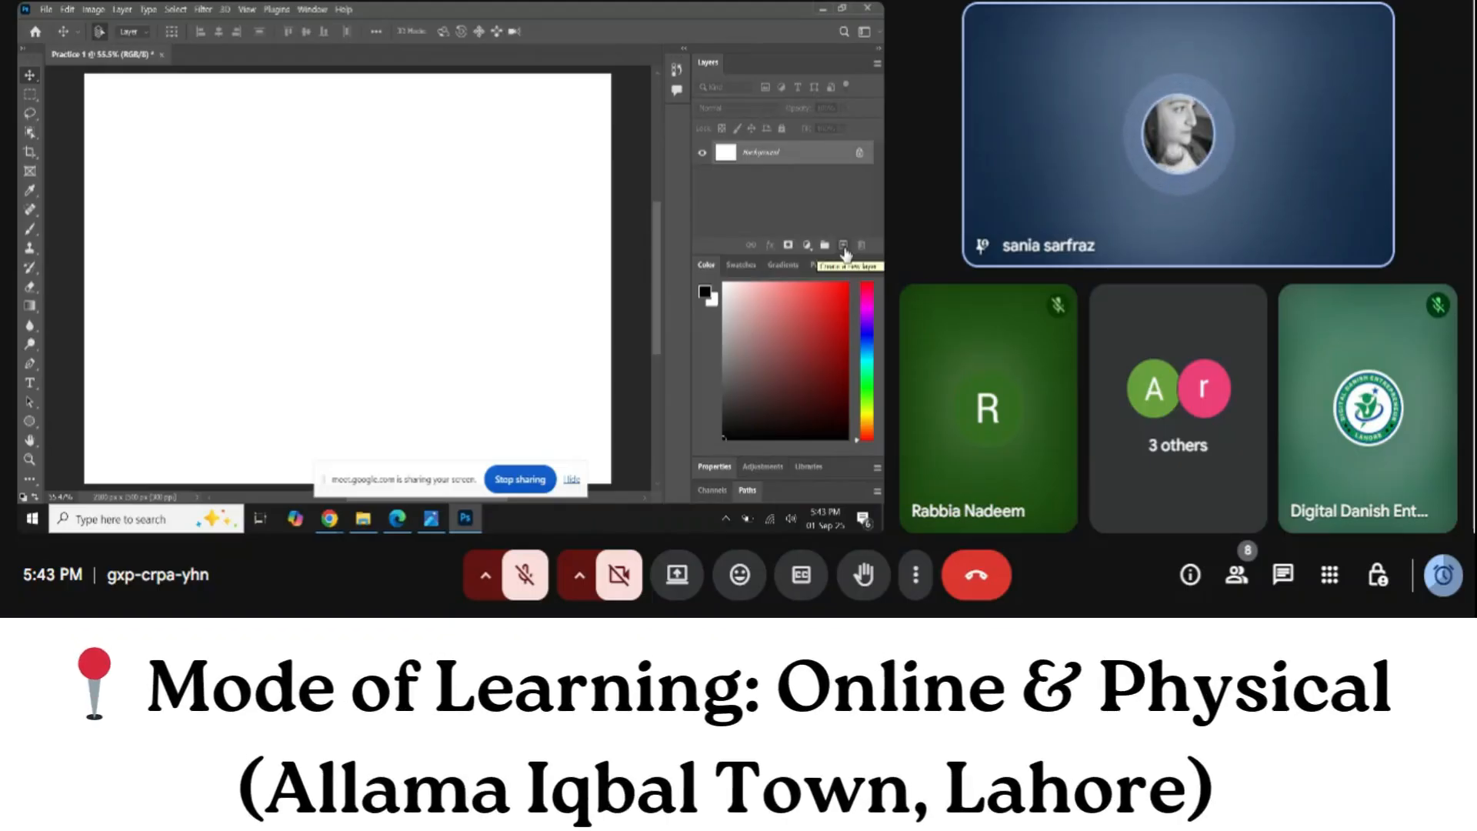
# Set the foreground to red, add a new layer, and draw red circles with the Ellipse tool
pyautogui.click(847, 306)
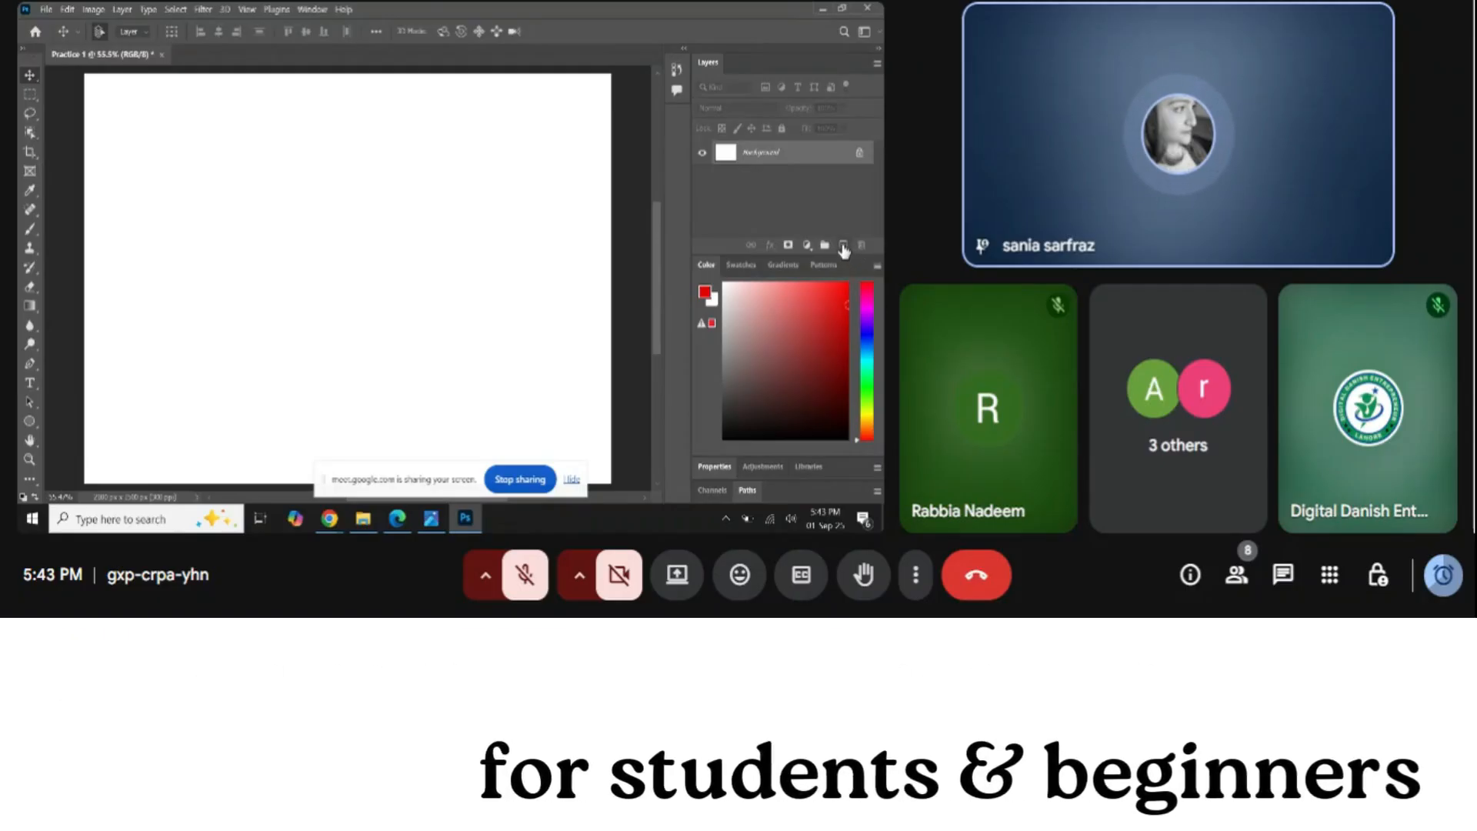
pyautogui.click(844, 246)
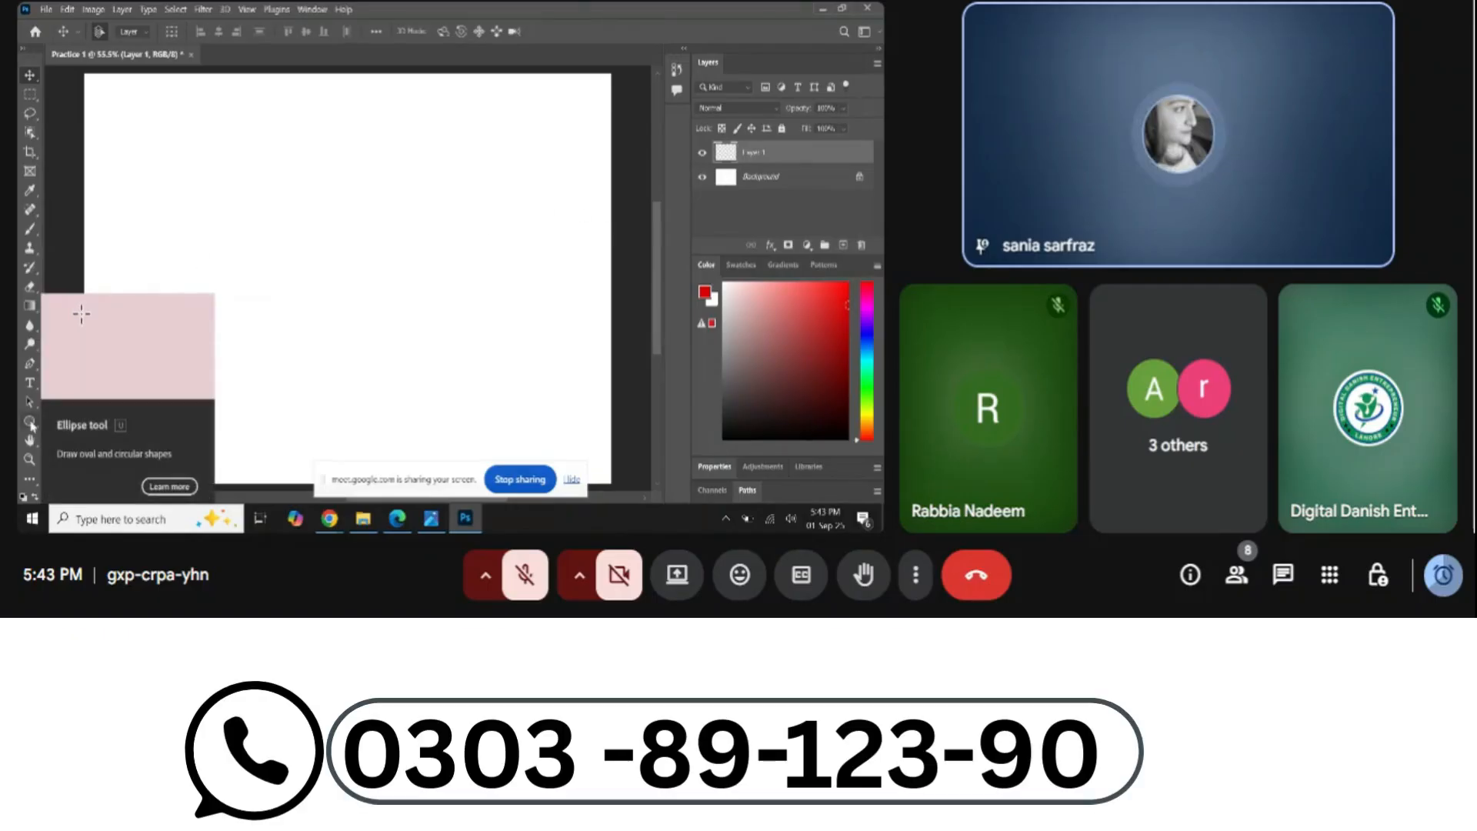
pyautogui.click(30, 423)
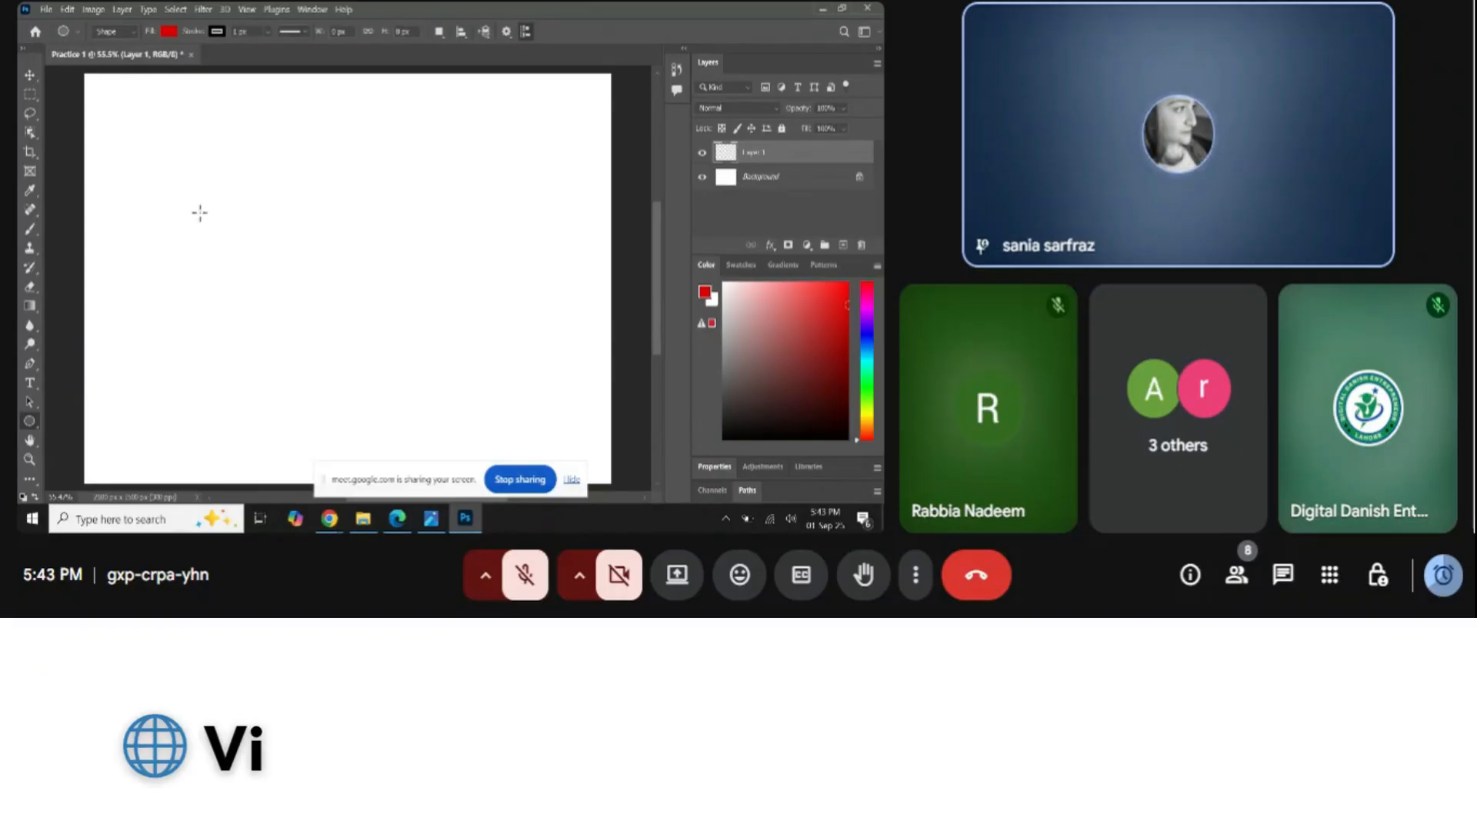
pyautogui.moveTo(214, 168); pyautogui.dragTo(390, 325)
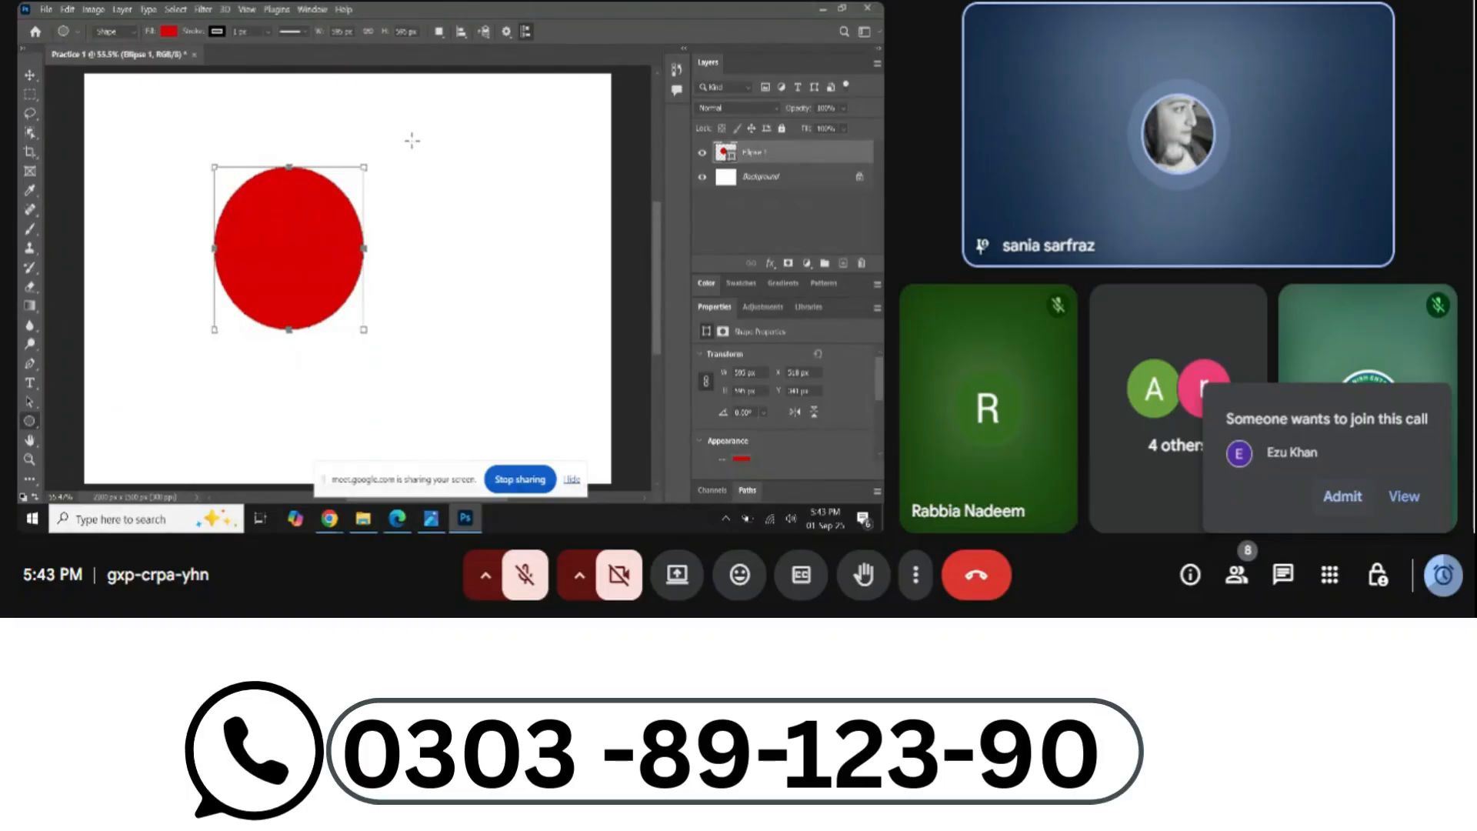
pyautogui.moveTo(445, 180); pyautogui.dragTo(529, 274)
# Add a thin flat red ellipse and a small red circle, then reposition one ellipse
pyautogui.moveTo(454, 367); pyautogui.dragTo(301, 356)
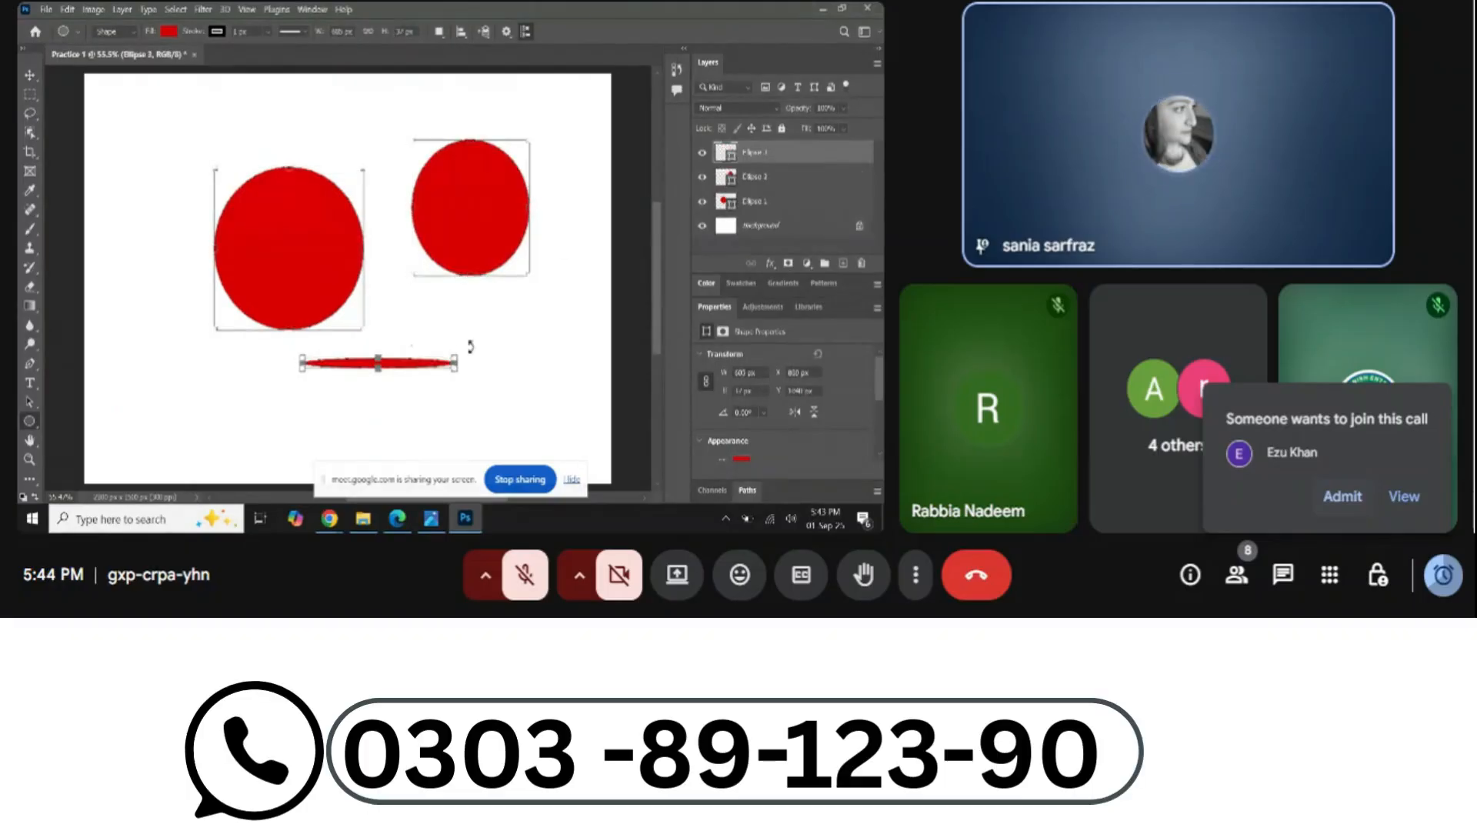
pyautogui.moveTo(542, 333); pyautogui.dragTo(566, 352)
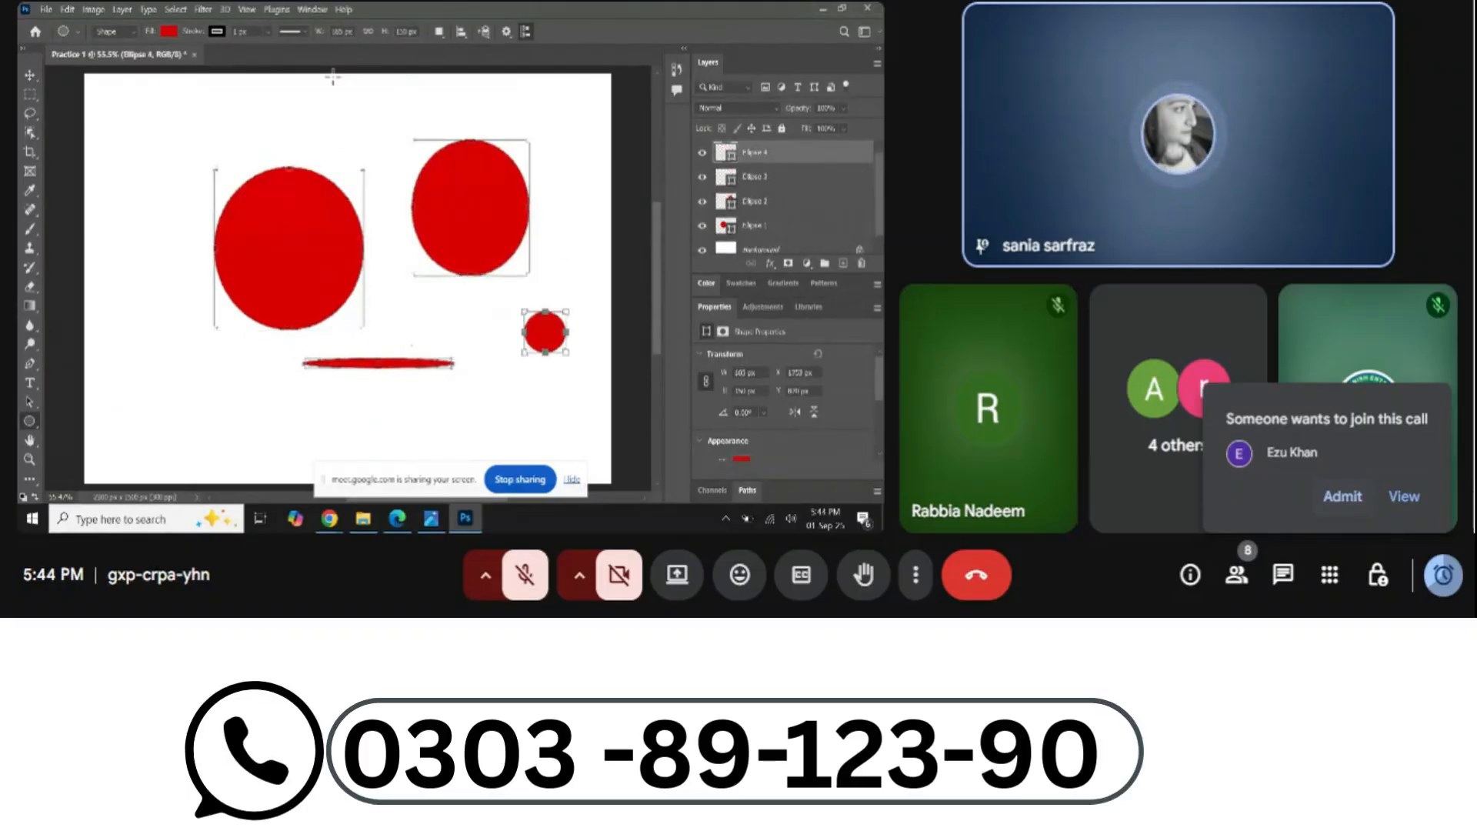
pyautogui.click(1342, 497)
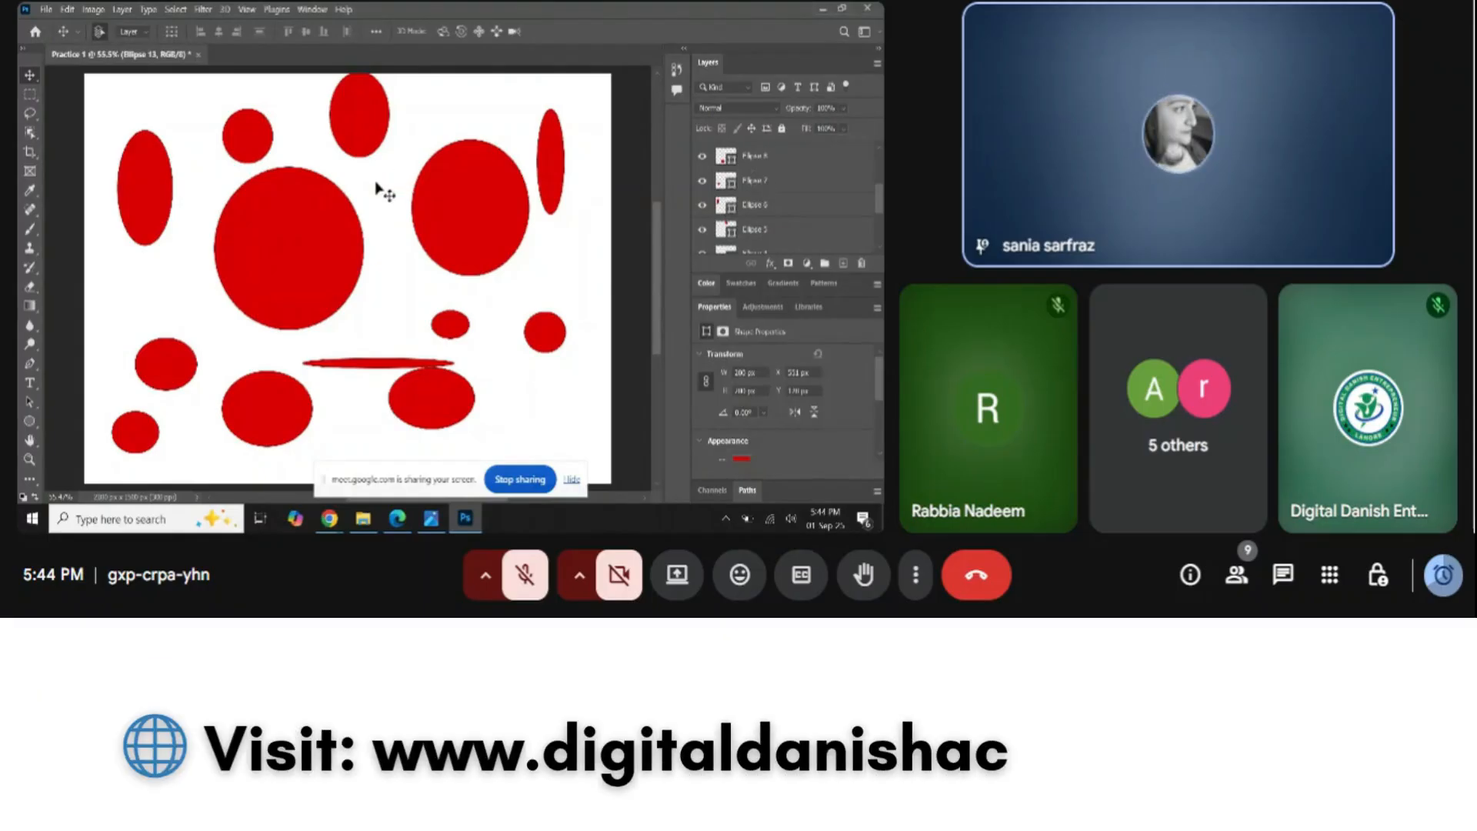
pyautogui.moveTo(385, 134)
pyautogui.mouseDown()
pyautogui.moveTo(399, 166)
pyautogui.moveTo(400, 131)
pyautogui.mouseUp()
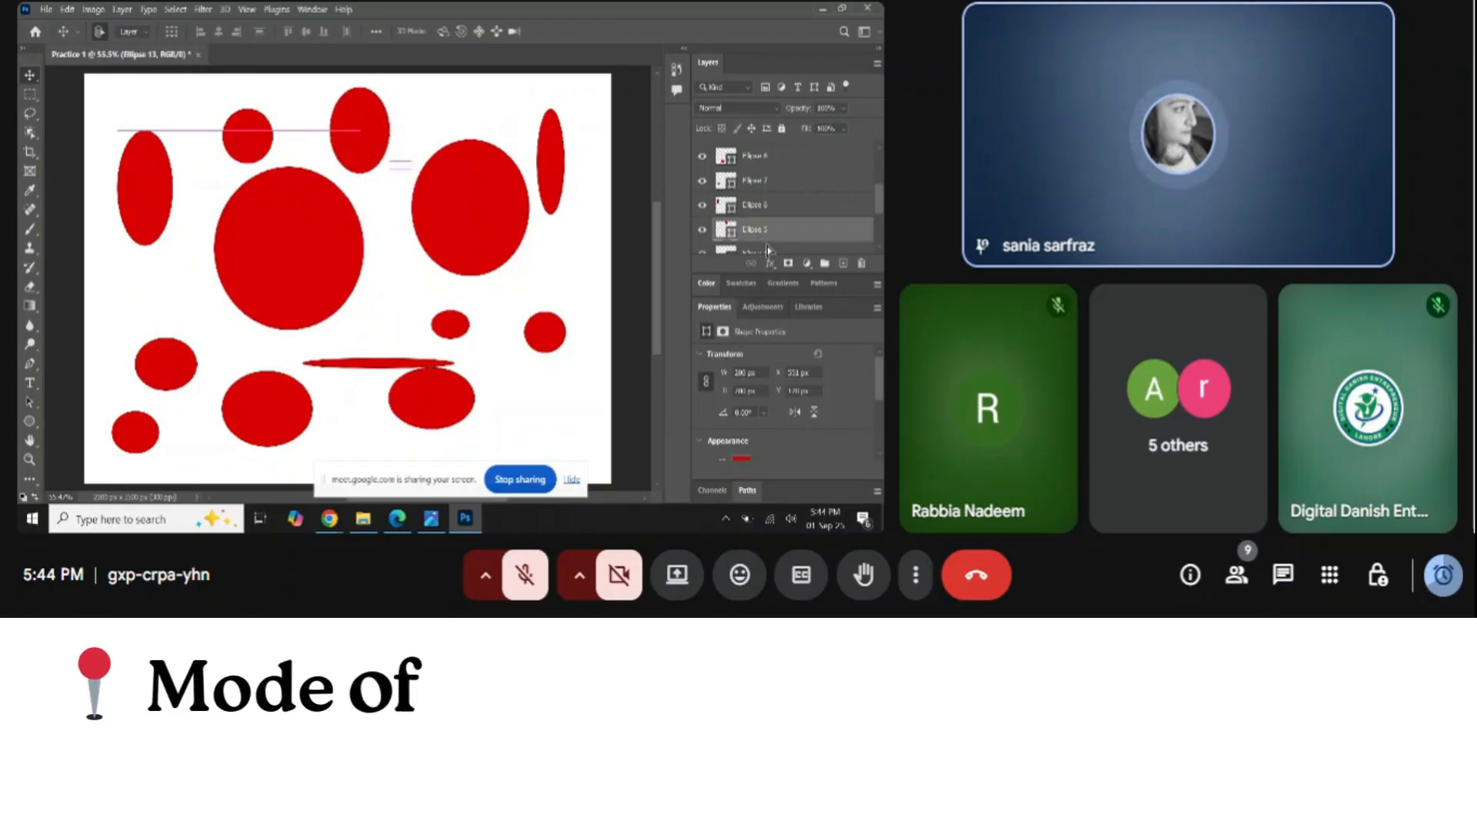
# Delete the Ellipse 5 and Ellipse 2 layers, confirming Yes each time
pyautogui.click(862, 264)
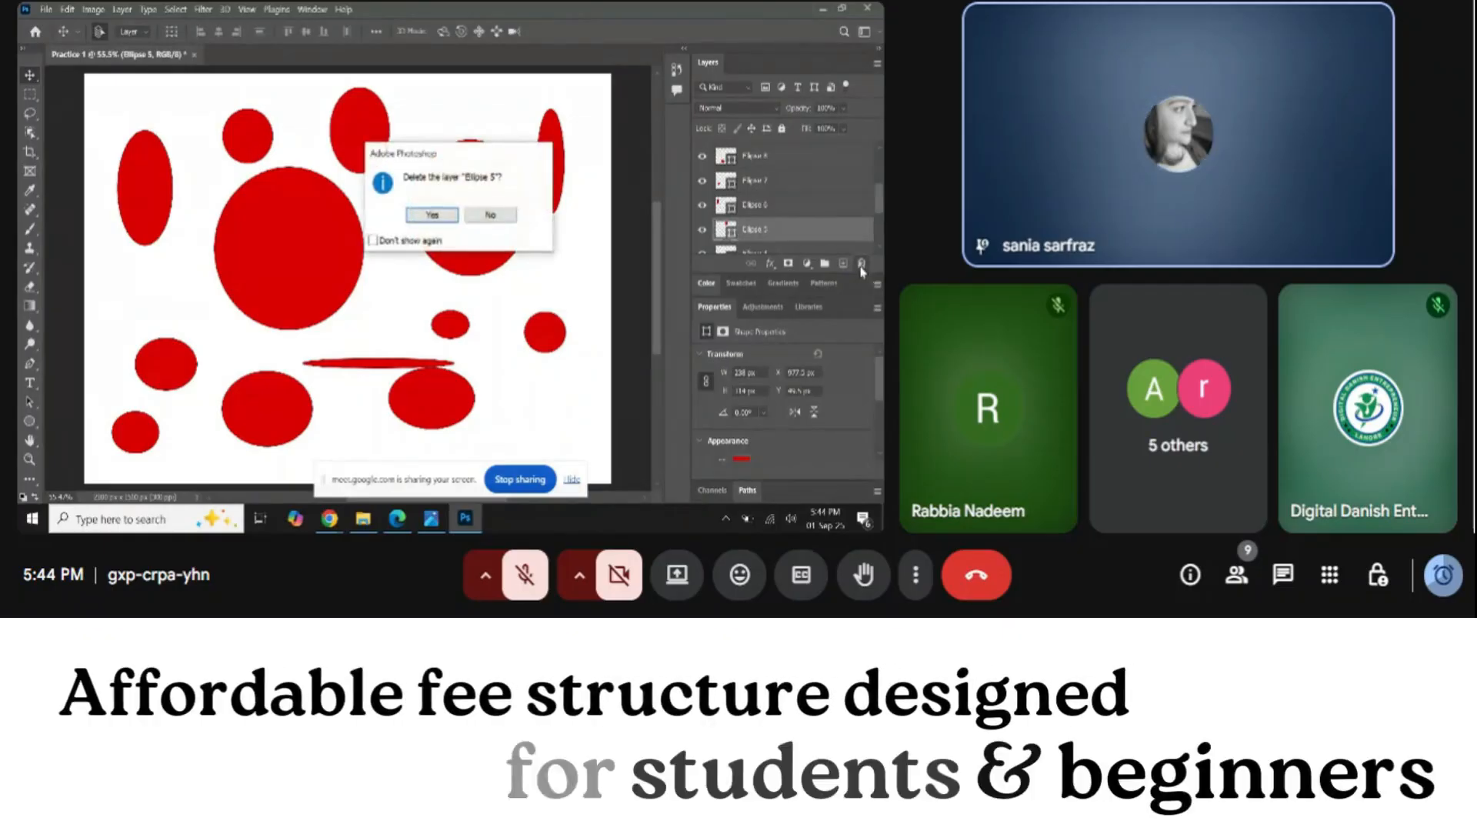
pyautogui.click(450, 220)
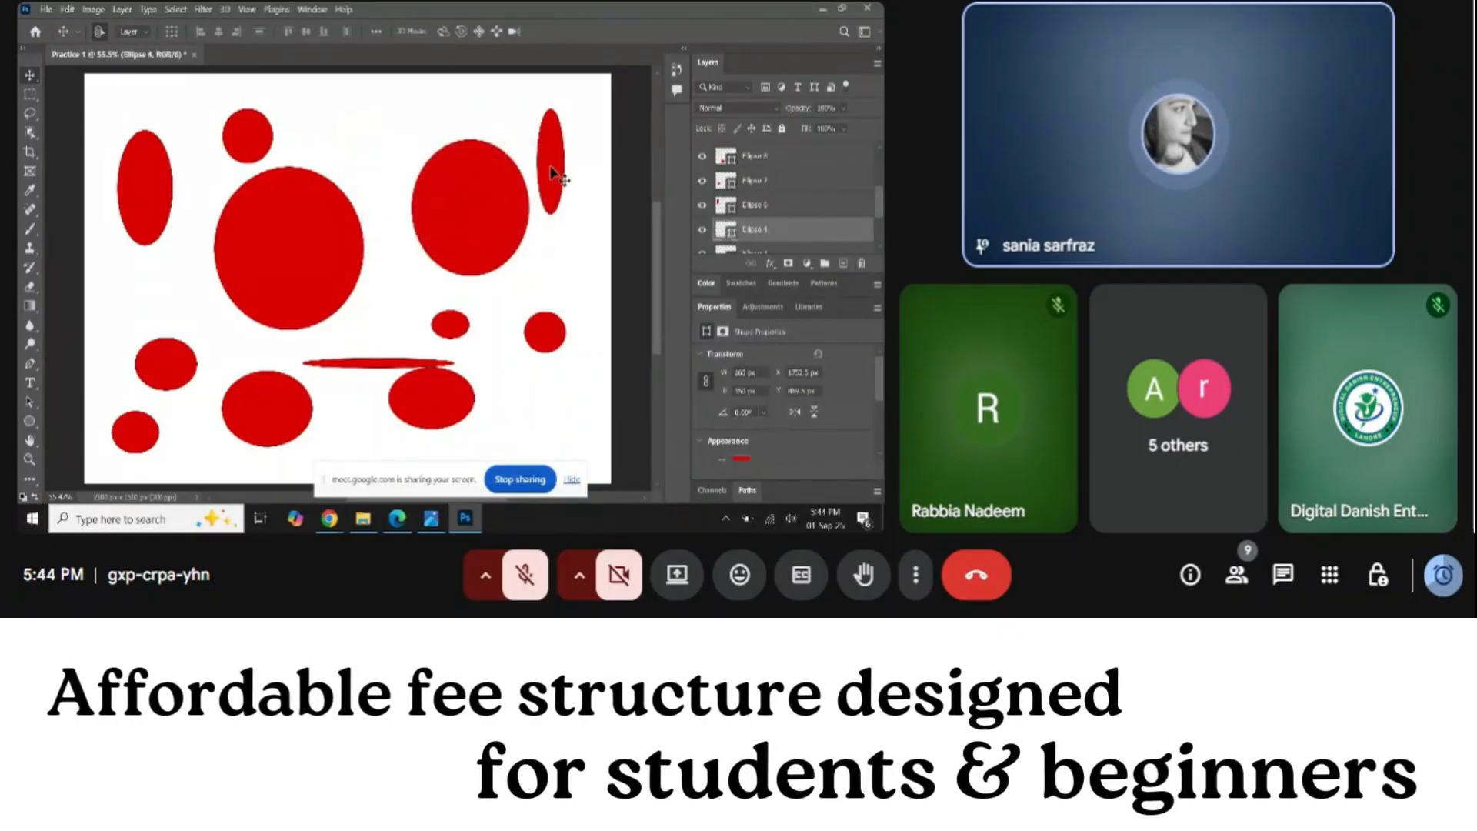
pyautogui.click(504, 214)
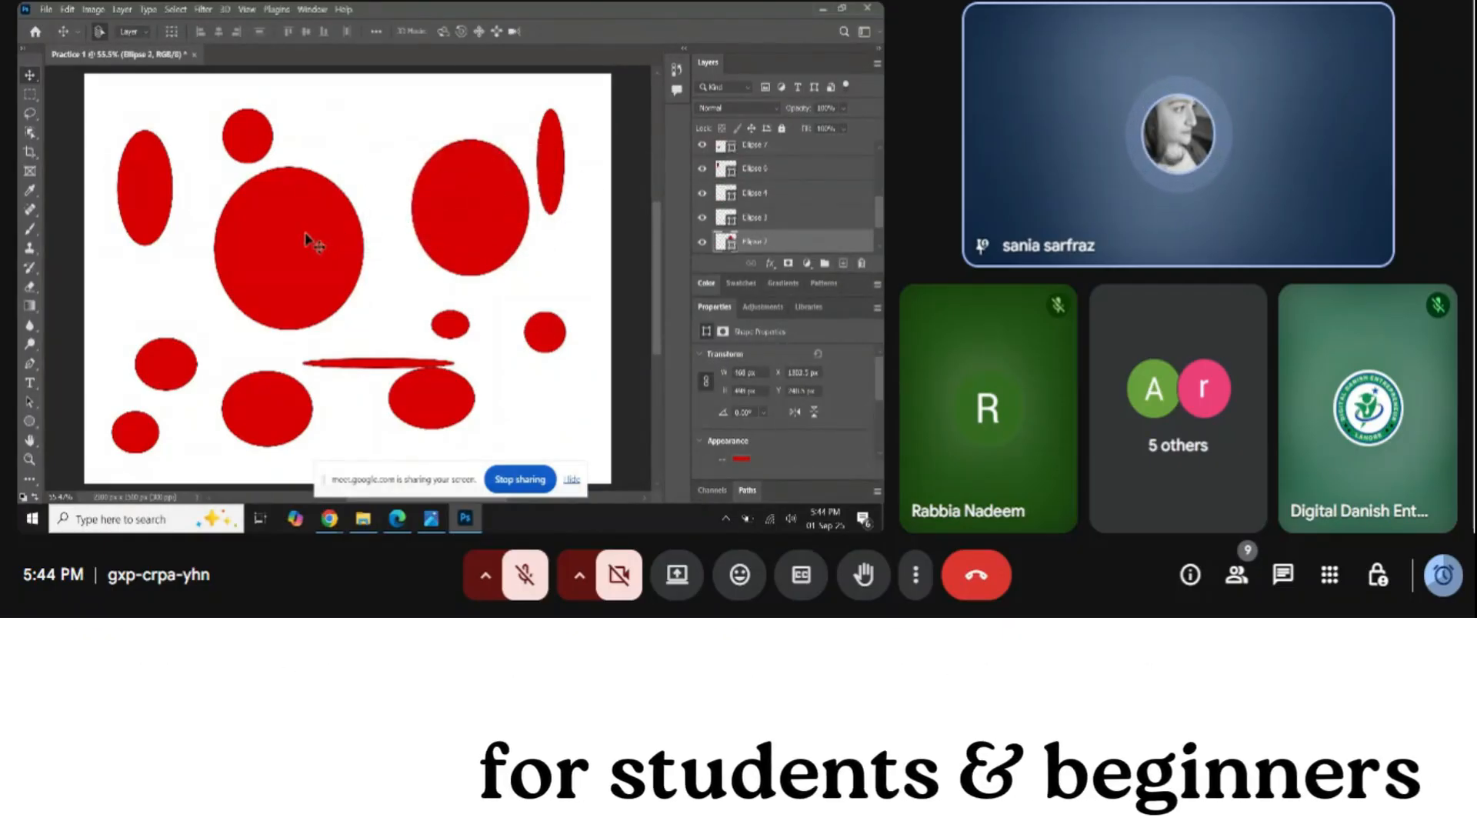
pyautogui.moveTo(375, 164); pyautogui.dragTo(276, 103)
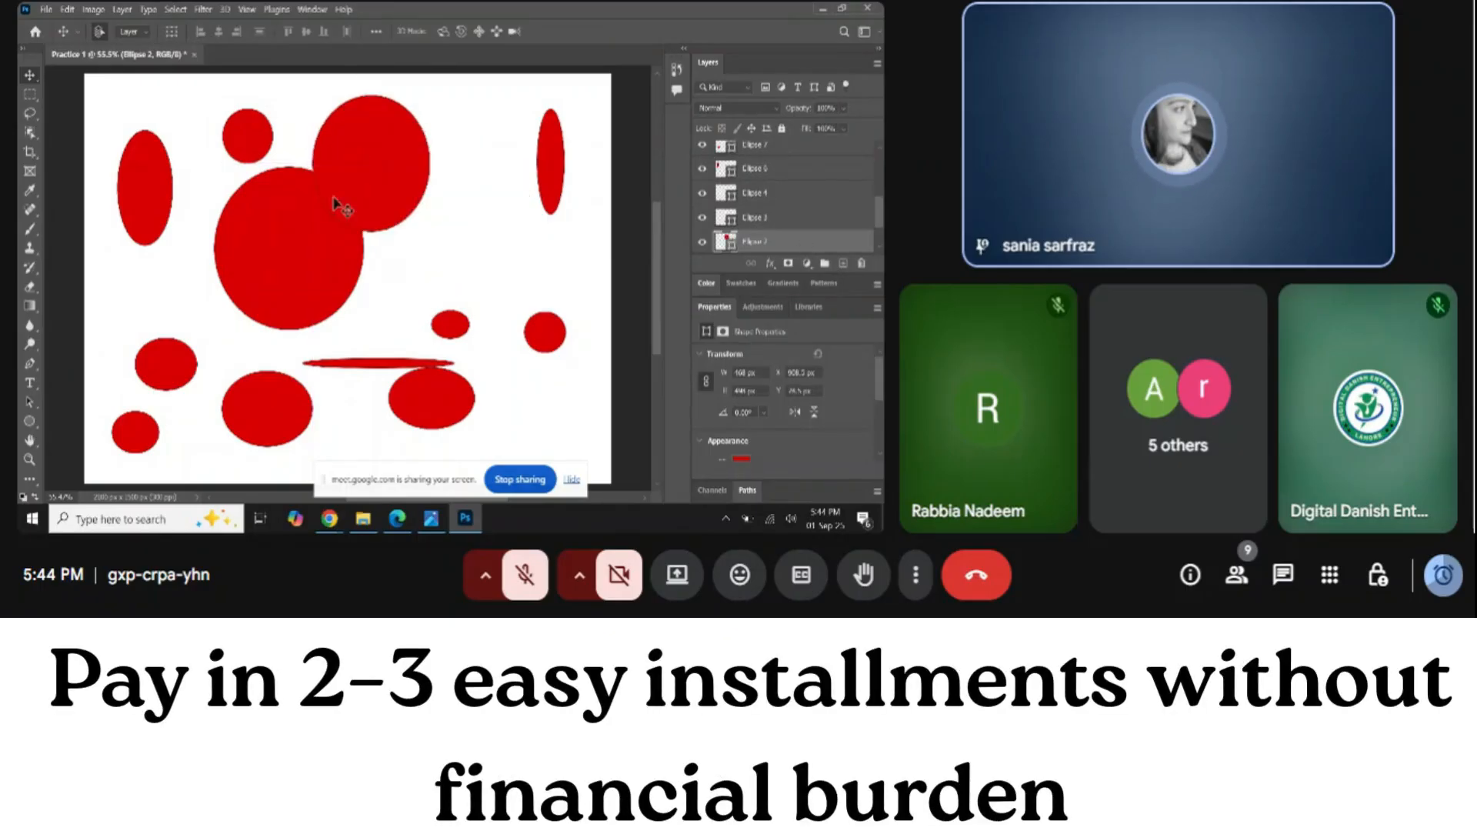
pyautogui.click(862, 264)
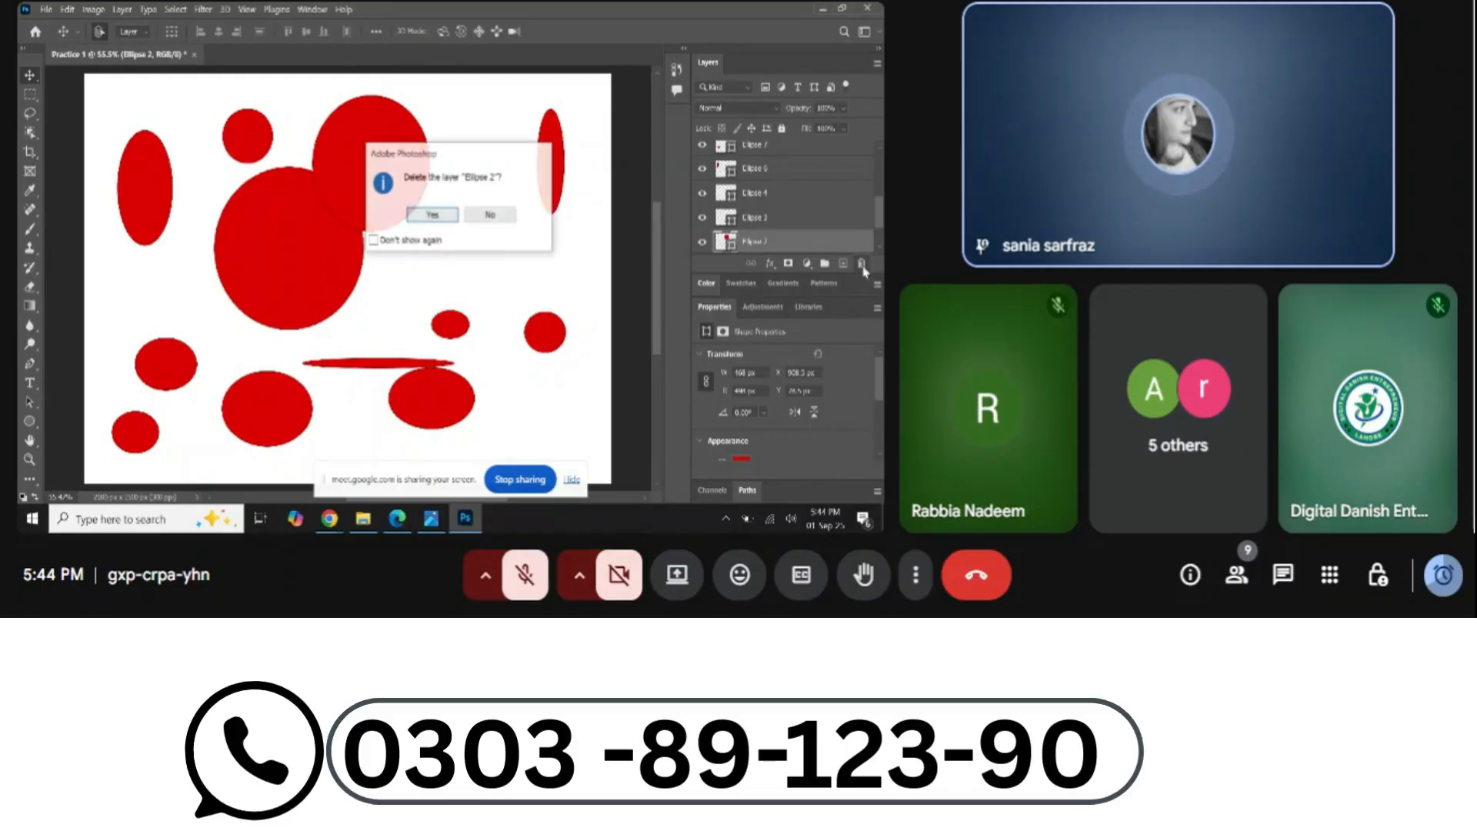
pyautogui.click(433, 215)
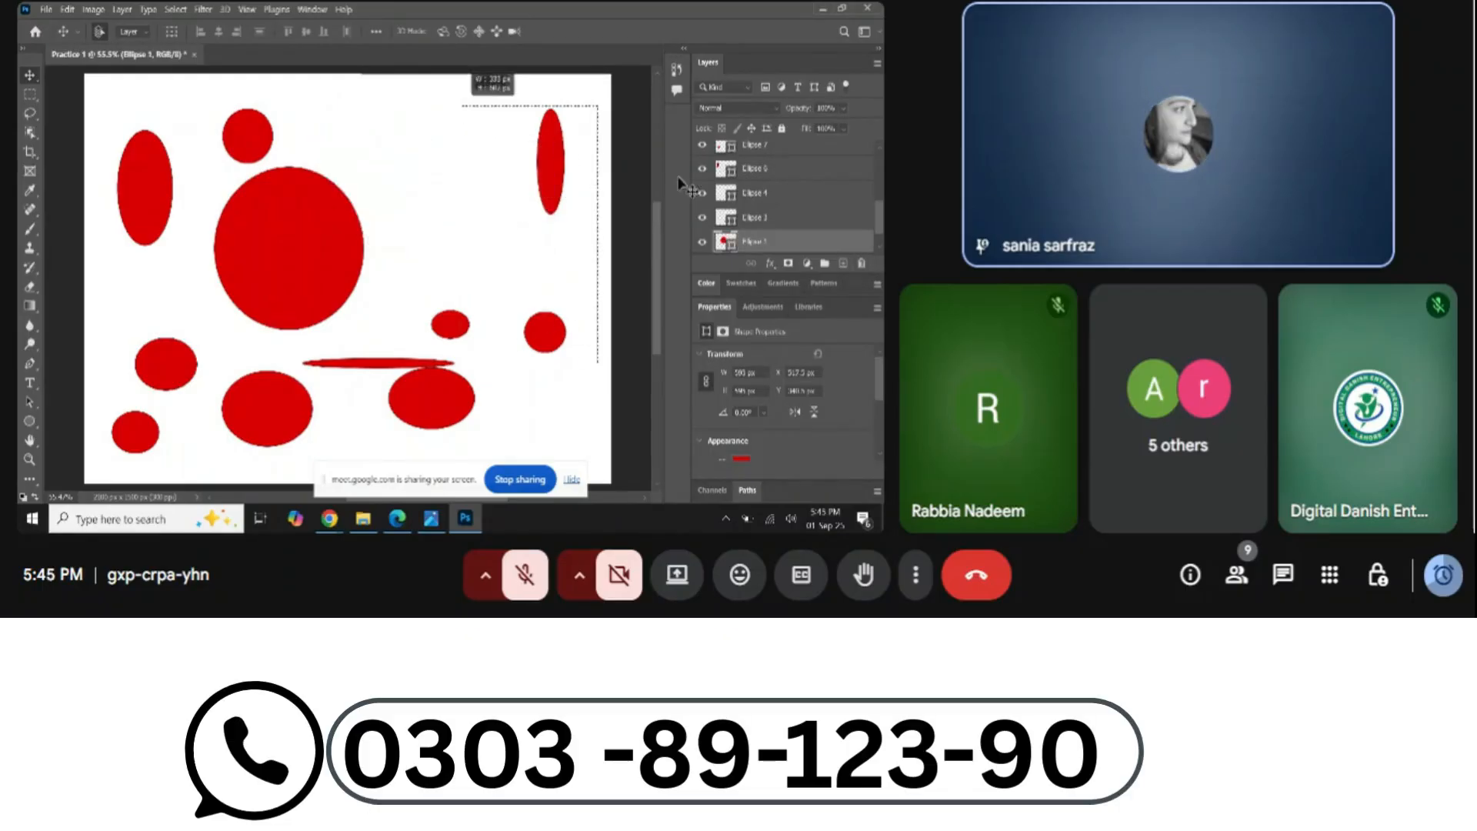
# Delete Ellipse 4 and all remaining ellipse layers, leaving only Background
pyautogui.click(750, 192)
pyautogui.click(861, 264)
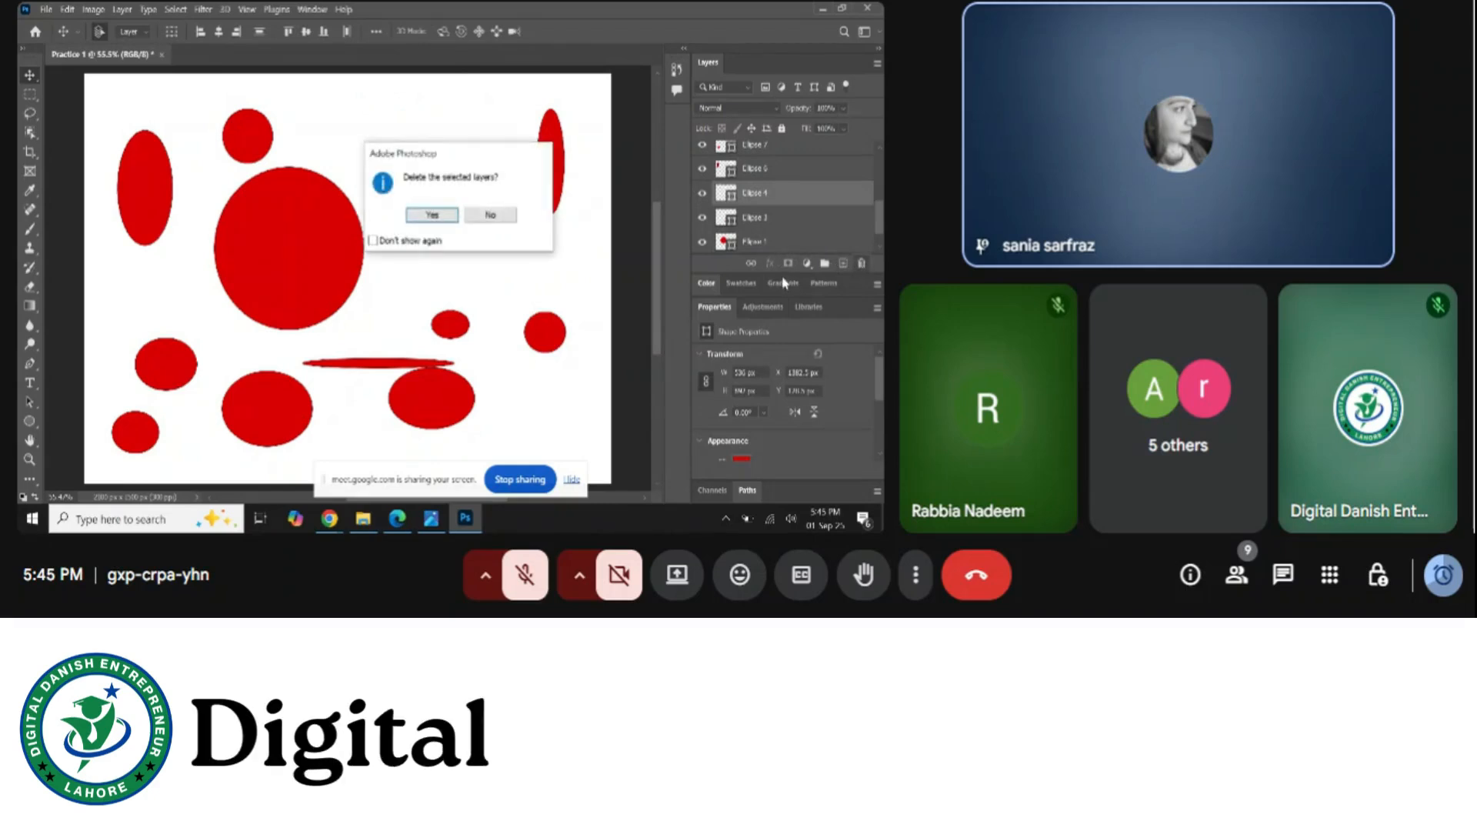
pyautogui.click(433, 216)
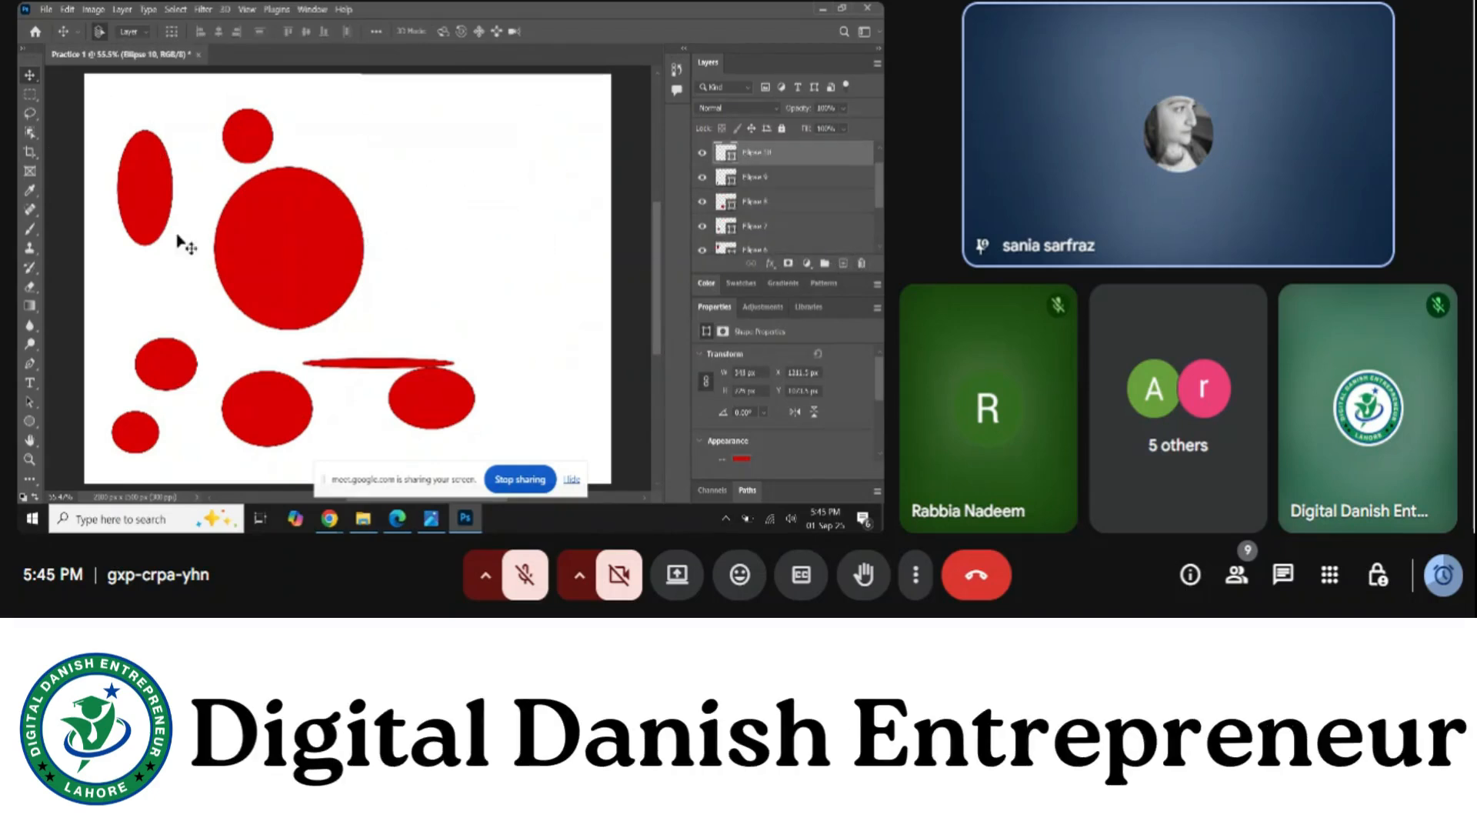
pyautogui.moveTo(492, 450); pyautogui.dragTo(493, 451)
pyautogui.click(862, 264)
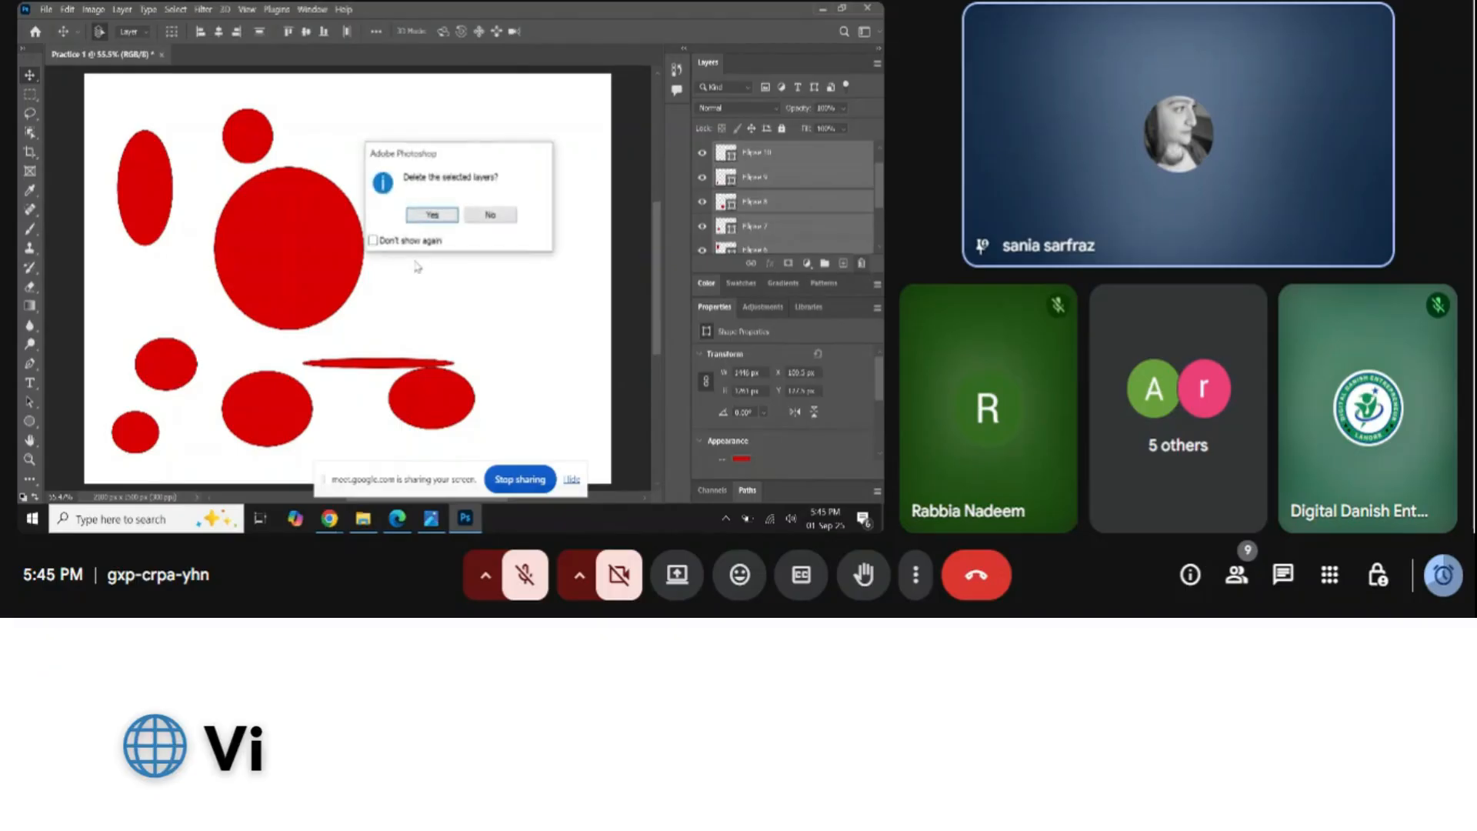
pyautogui.click(432, 216)
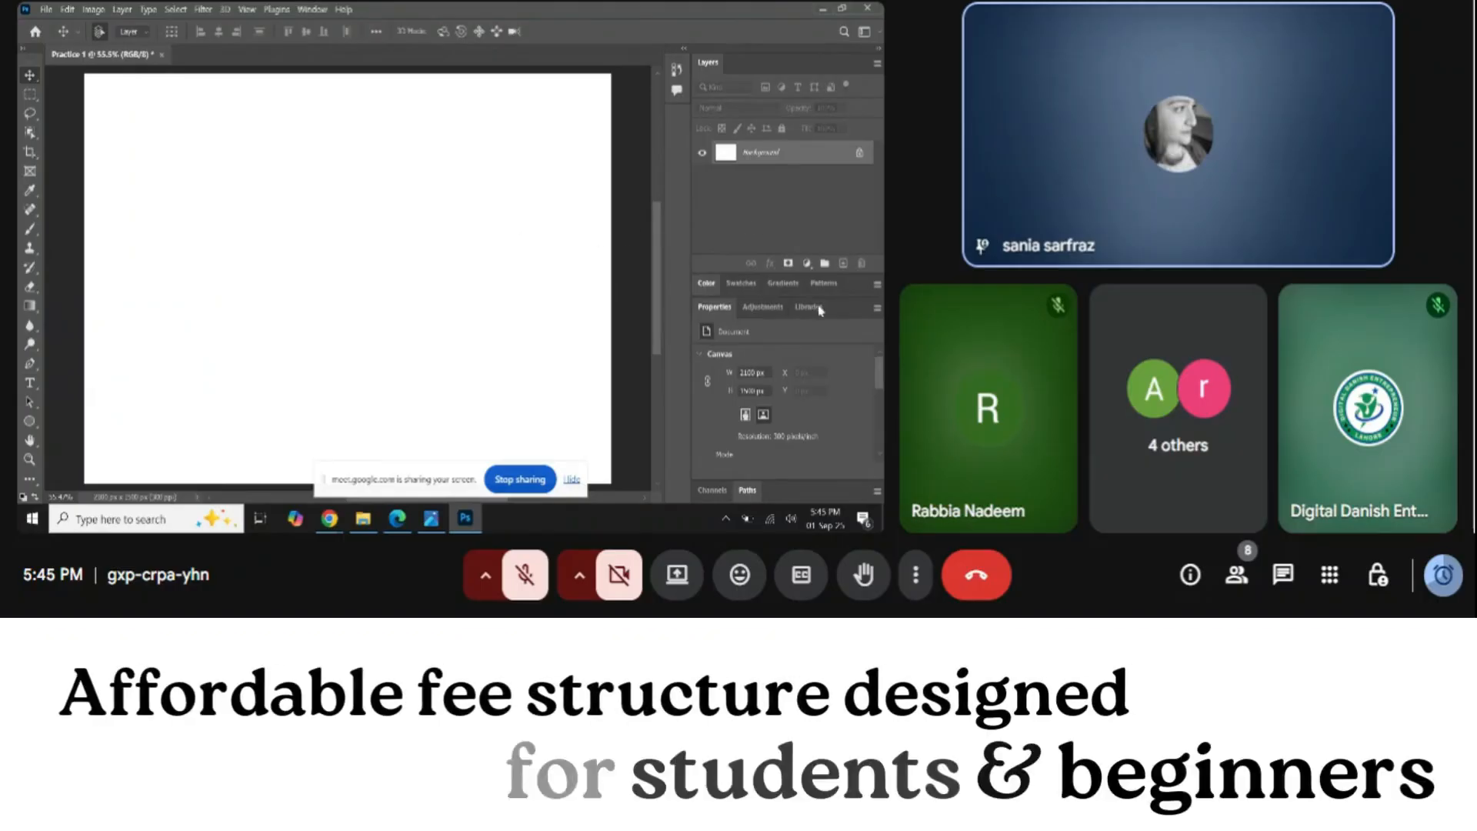
# Add a new empty layer and start a horizontal text line in the canvas's upper left
pyautogui.click(843, 265)
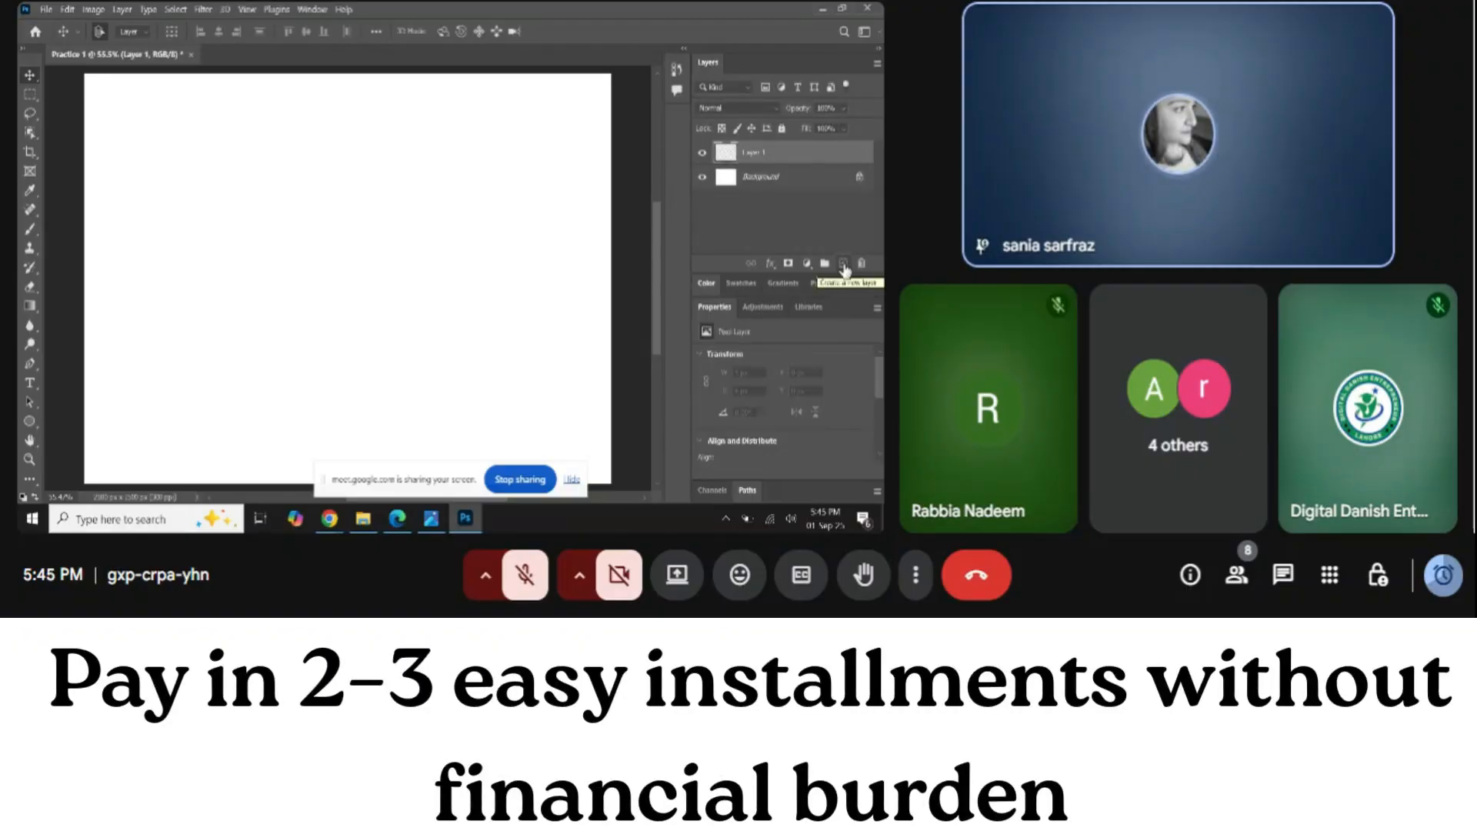
pyautogui.click(31, 383)
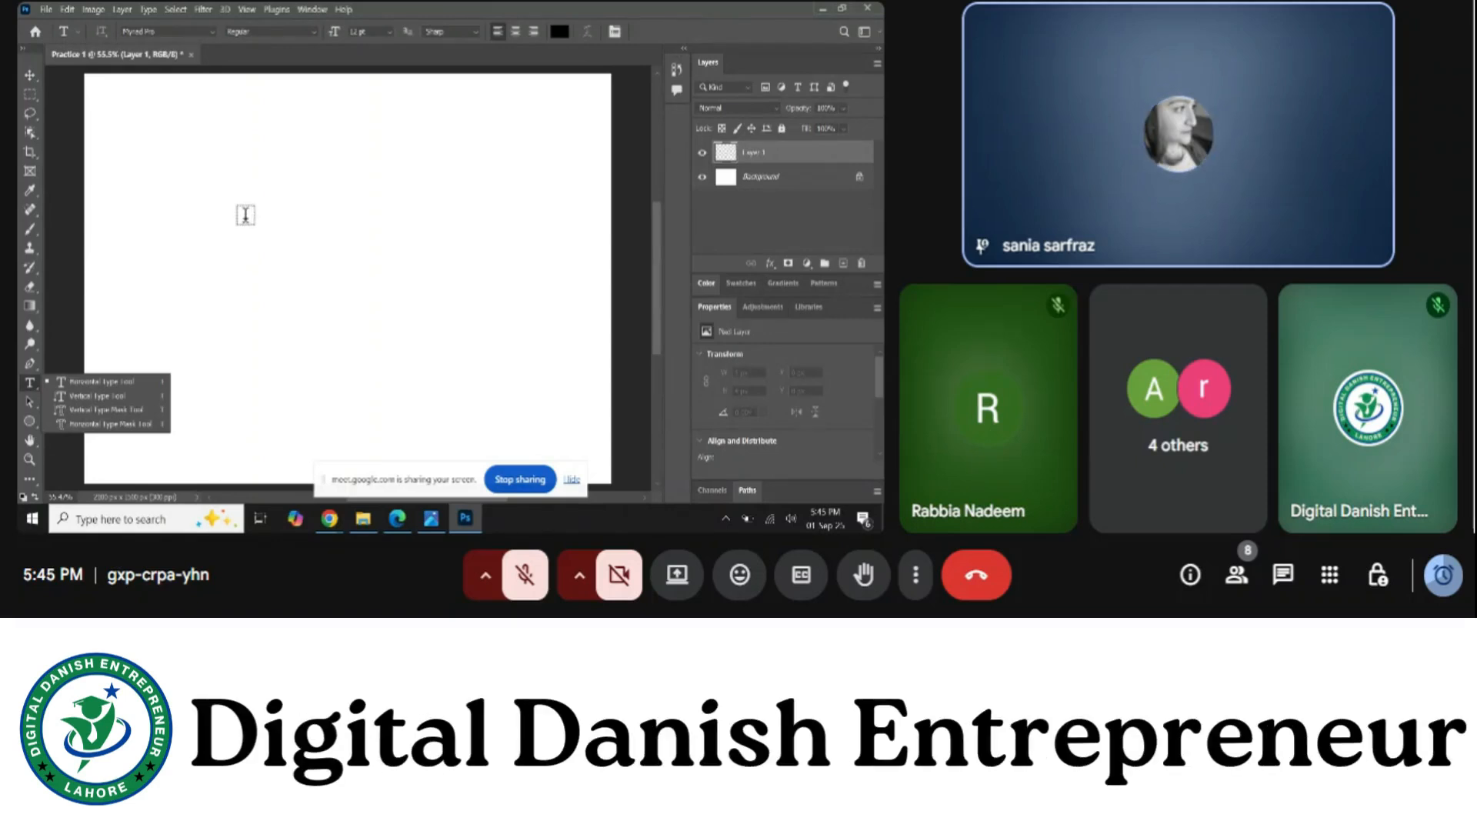
pyautogui.press('v')
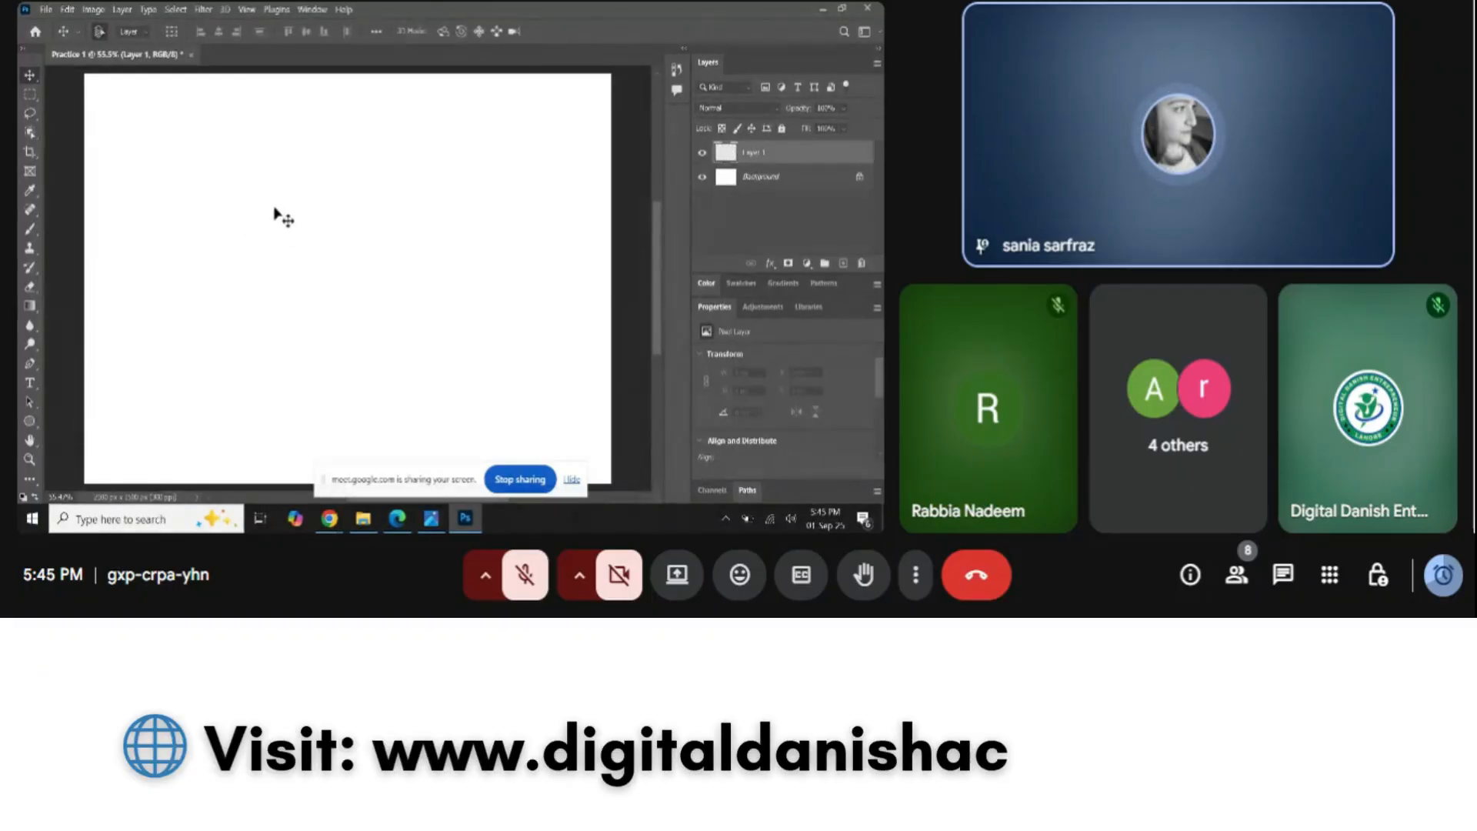
pyautogui.click(30, 383)
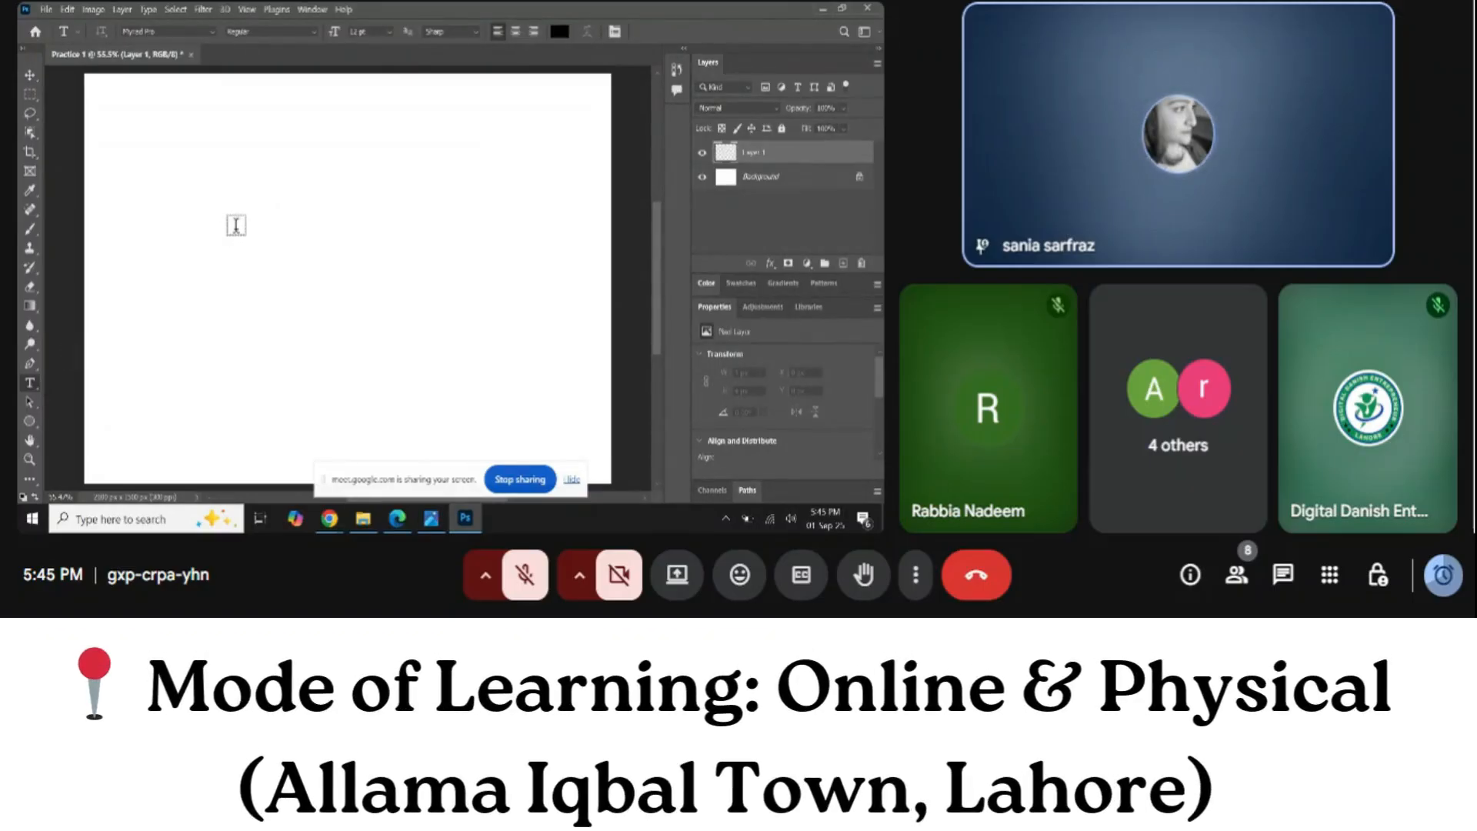
pyautogui.click(236, 224)
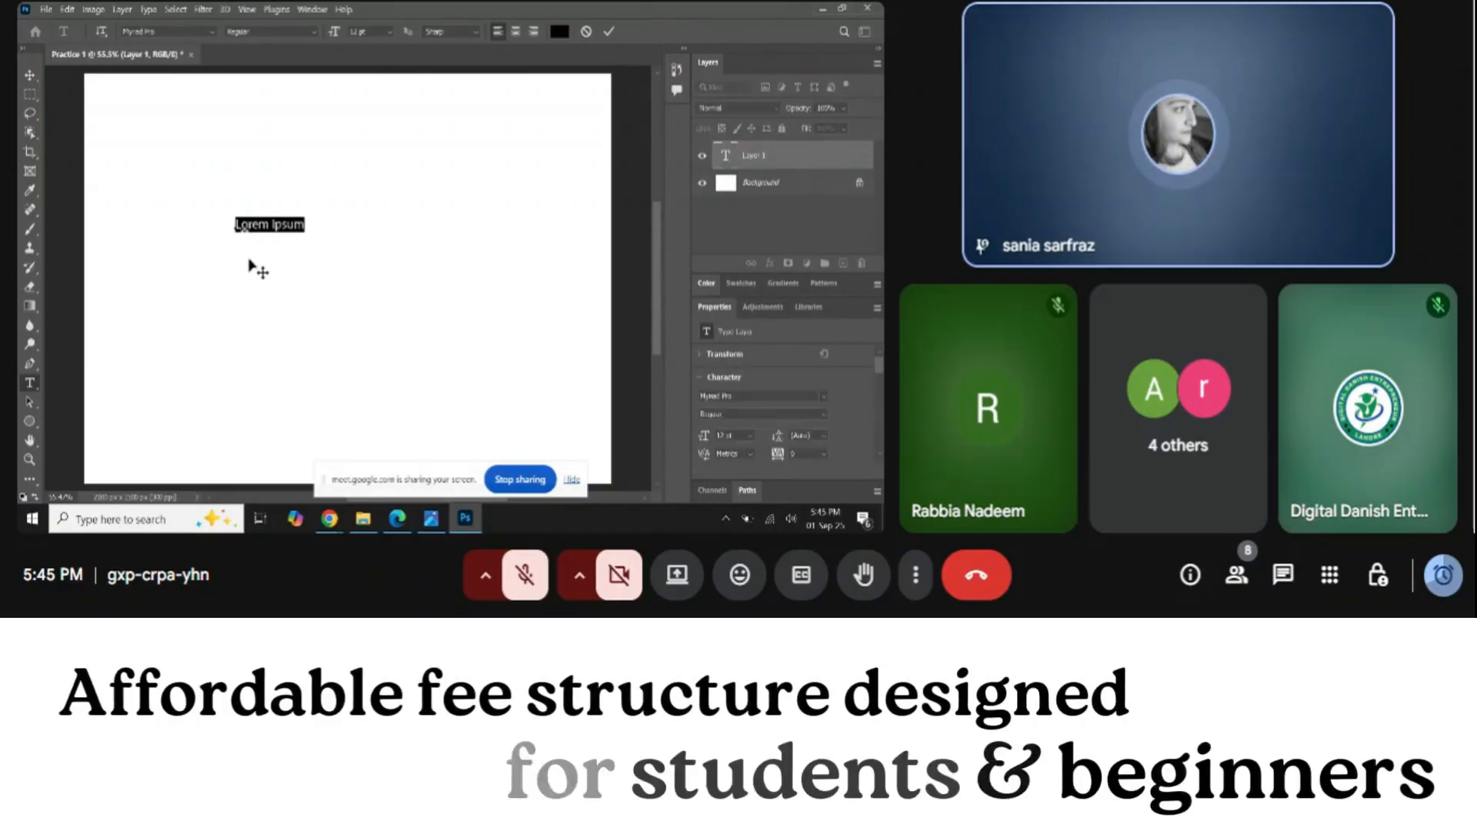
# Replace the Lorem Ipsum placeholder with the person's full name in lowercase
pyautogui.press('BackSpace')
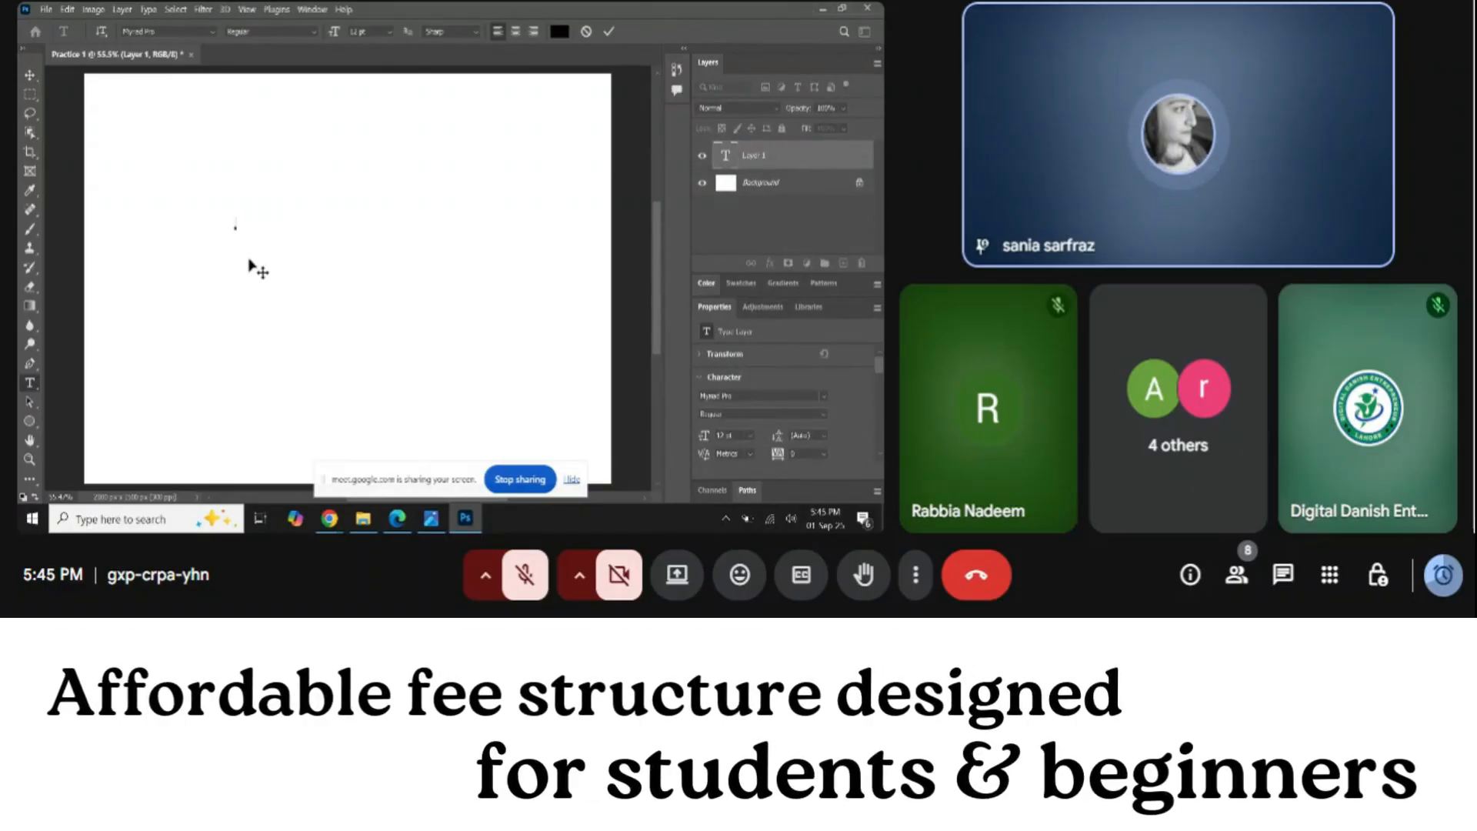
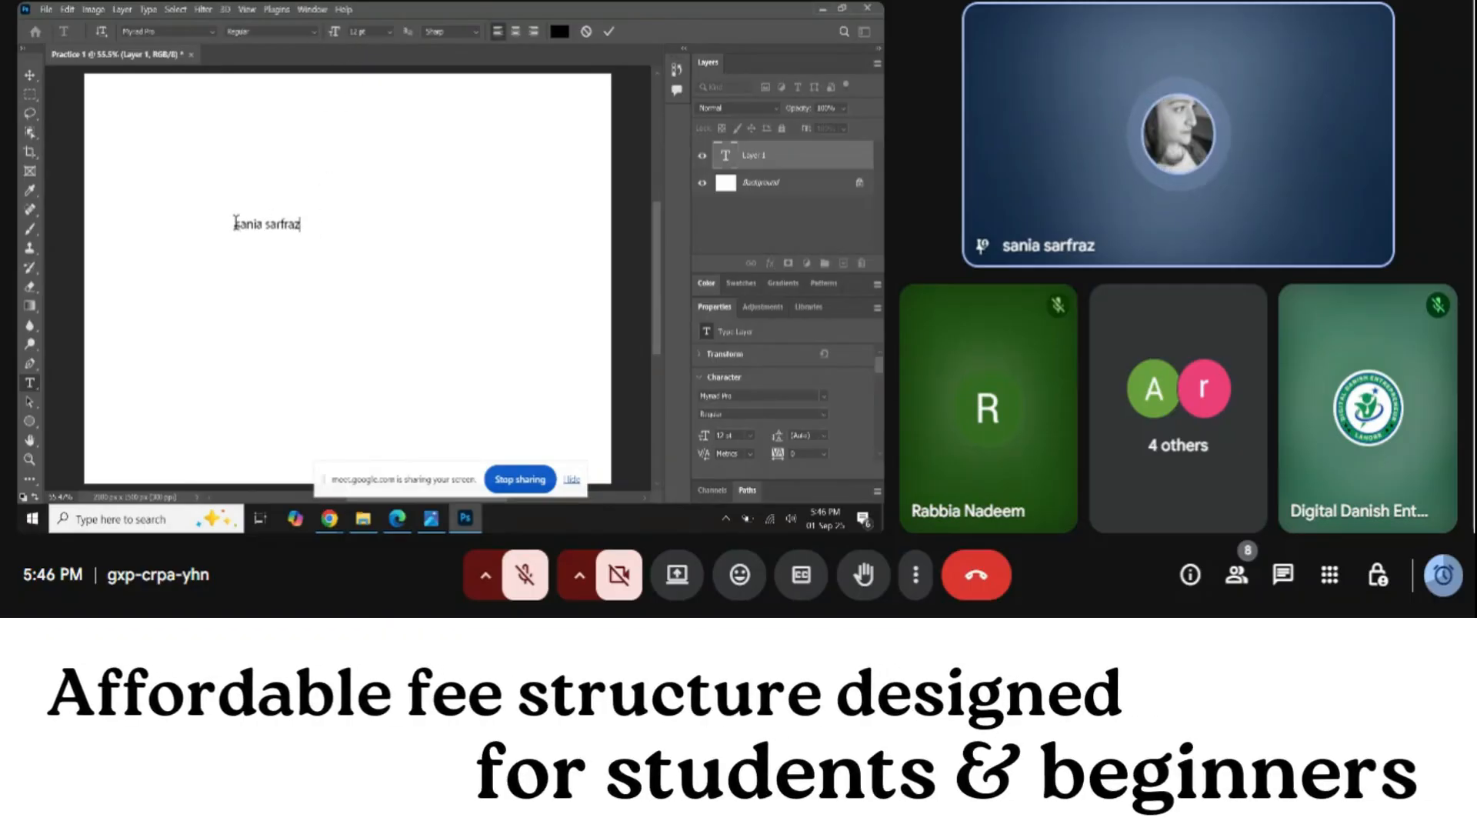
pyautogui.click(1239, 429)
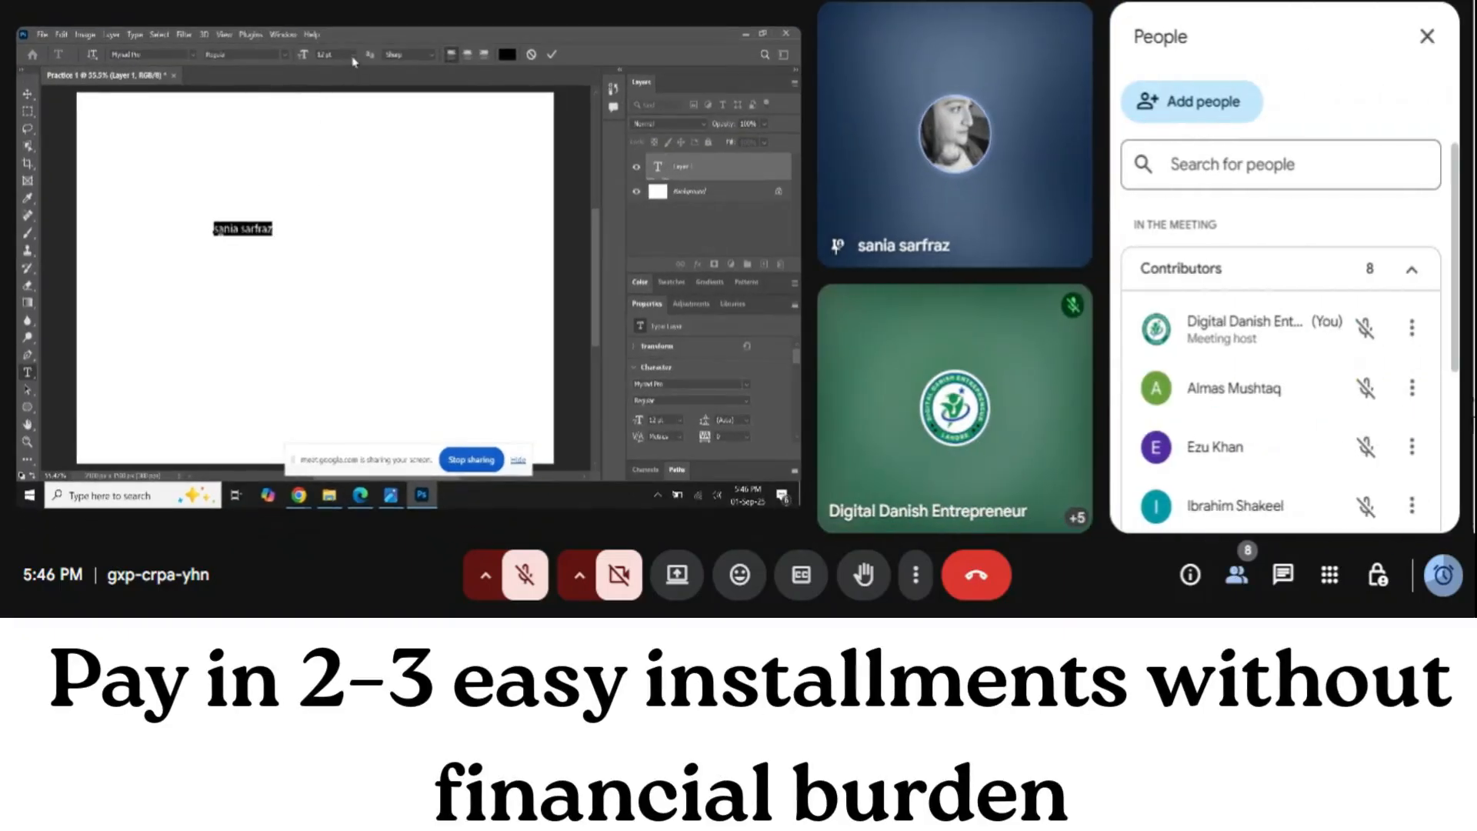
# Close the meeting's participant list and commit the enlarged, bold name text
pyautogui.scroll(-3, 1456, 412)
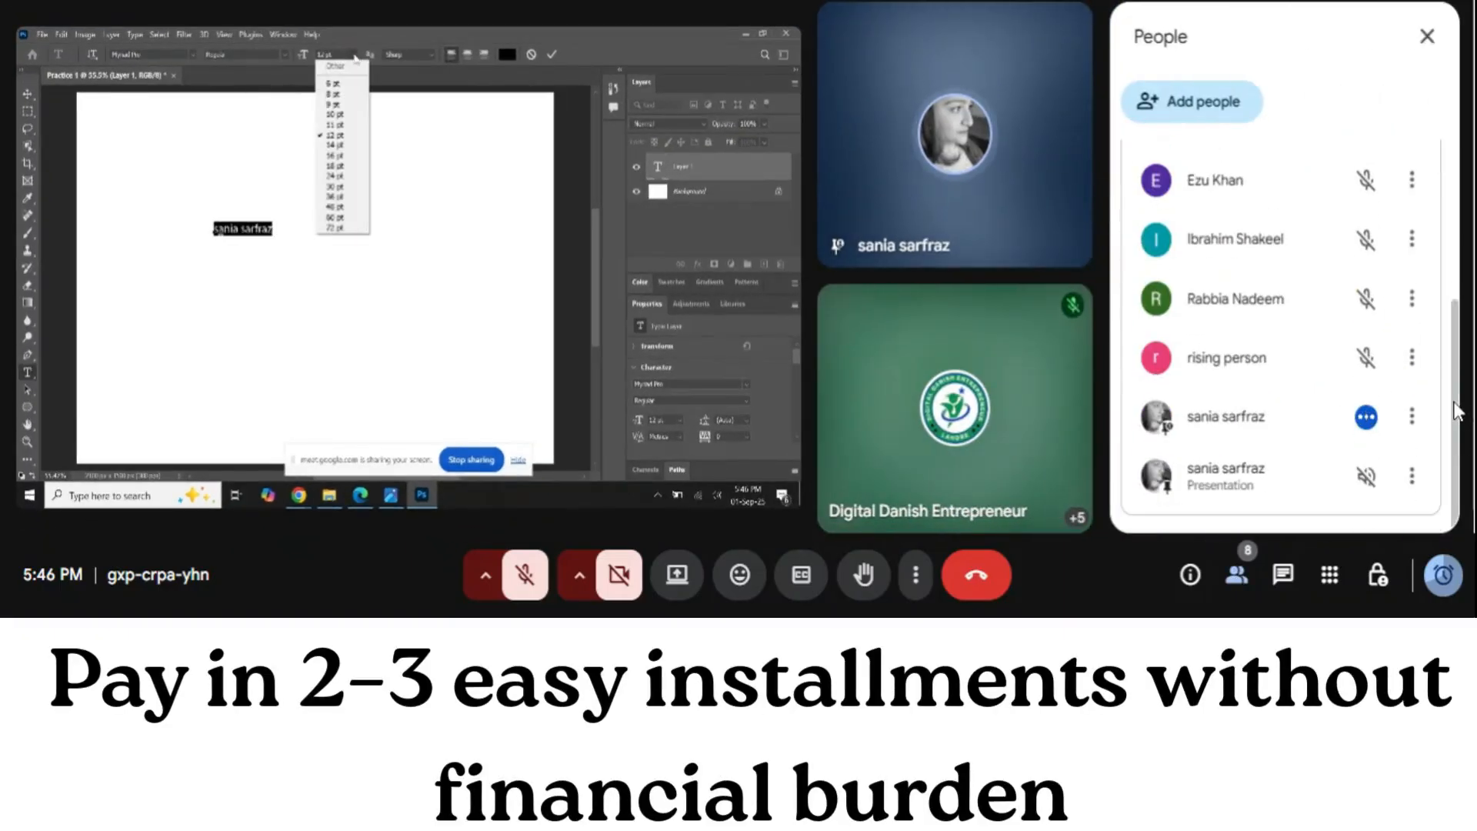
pyautogui.click(1425, 40)
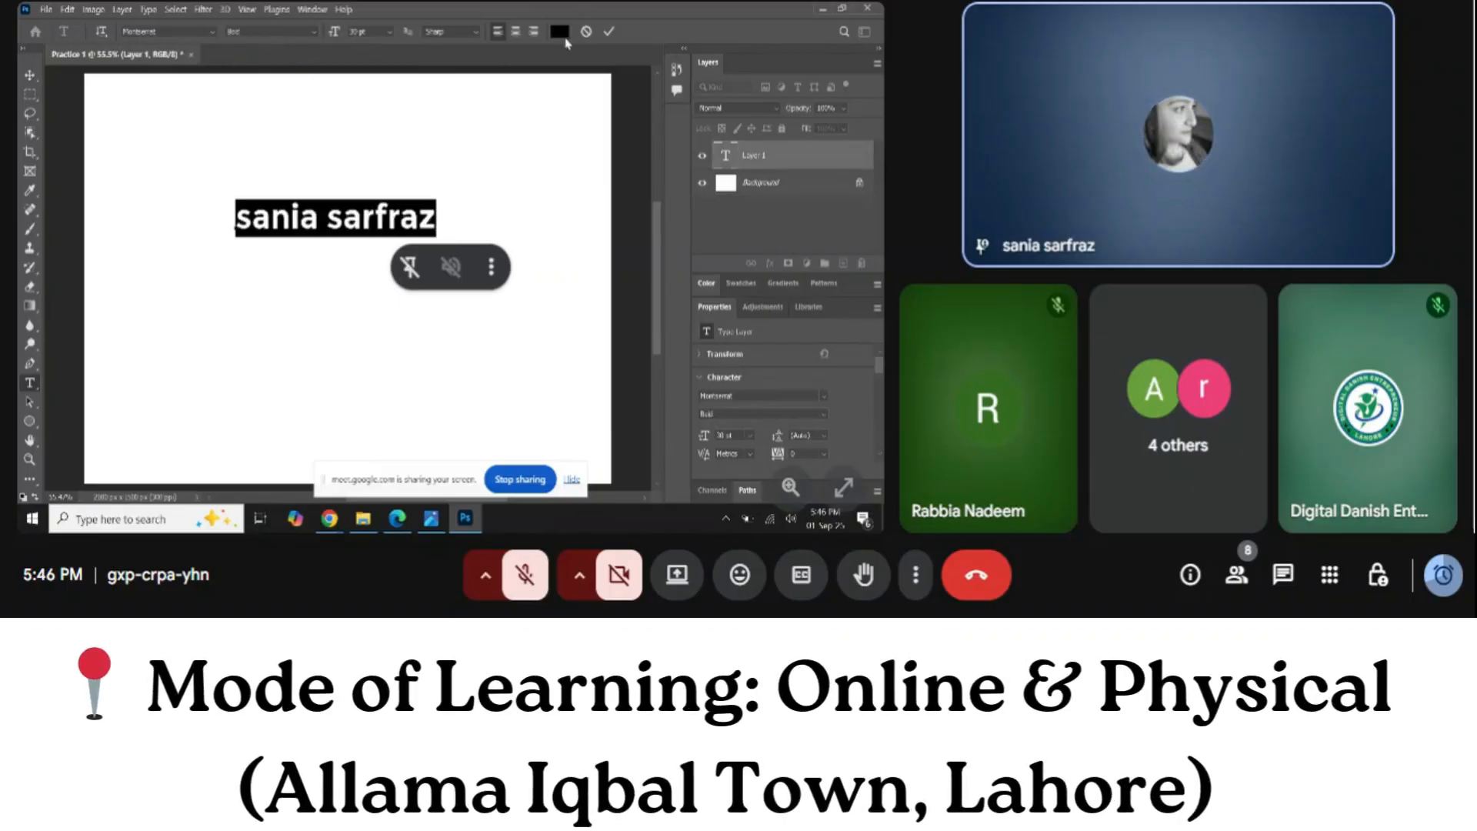
pyautogui.click(610, 33)
# Drag the name text lower on the canvas, then select all of it for editing
pyautogui.click(30, 75)
pyautogui.moveTo(377, 235)
pyautogui.mouseDown()
pyautogui.moveTo(378, 281)
pyautogui.moveTo(405, 314)
pyautogui.moveTo(296, 261)
pyautogui.moveTo(441, 311)
pyautogui.moveTo(366, 189)
pyautogui.moveTo(384, 257)
pyautogui.mouseUp()
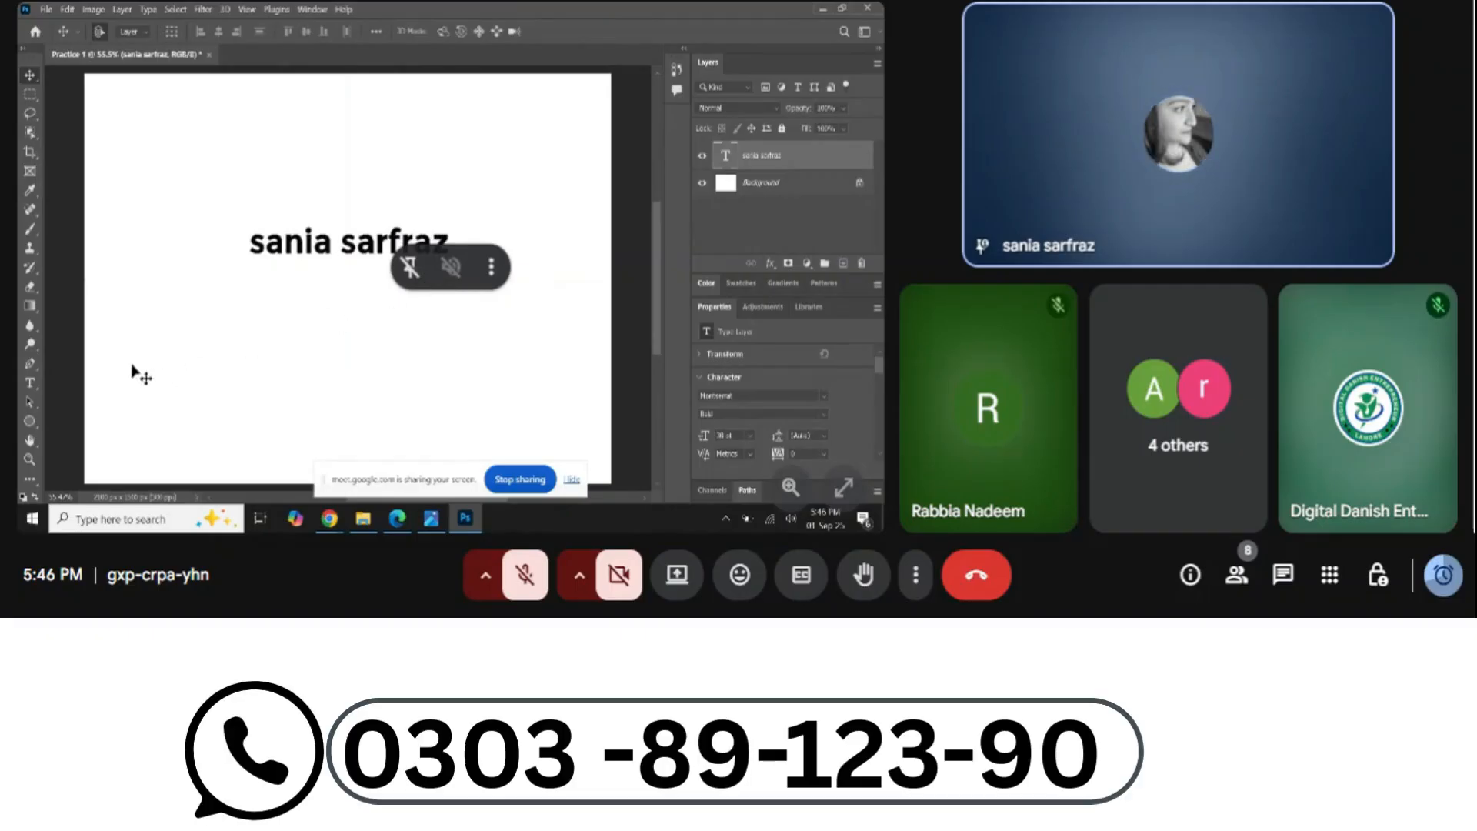
pyautogui.click(33, 387)
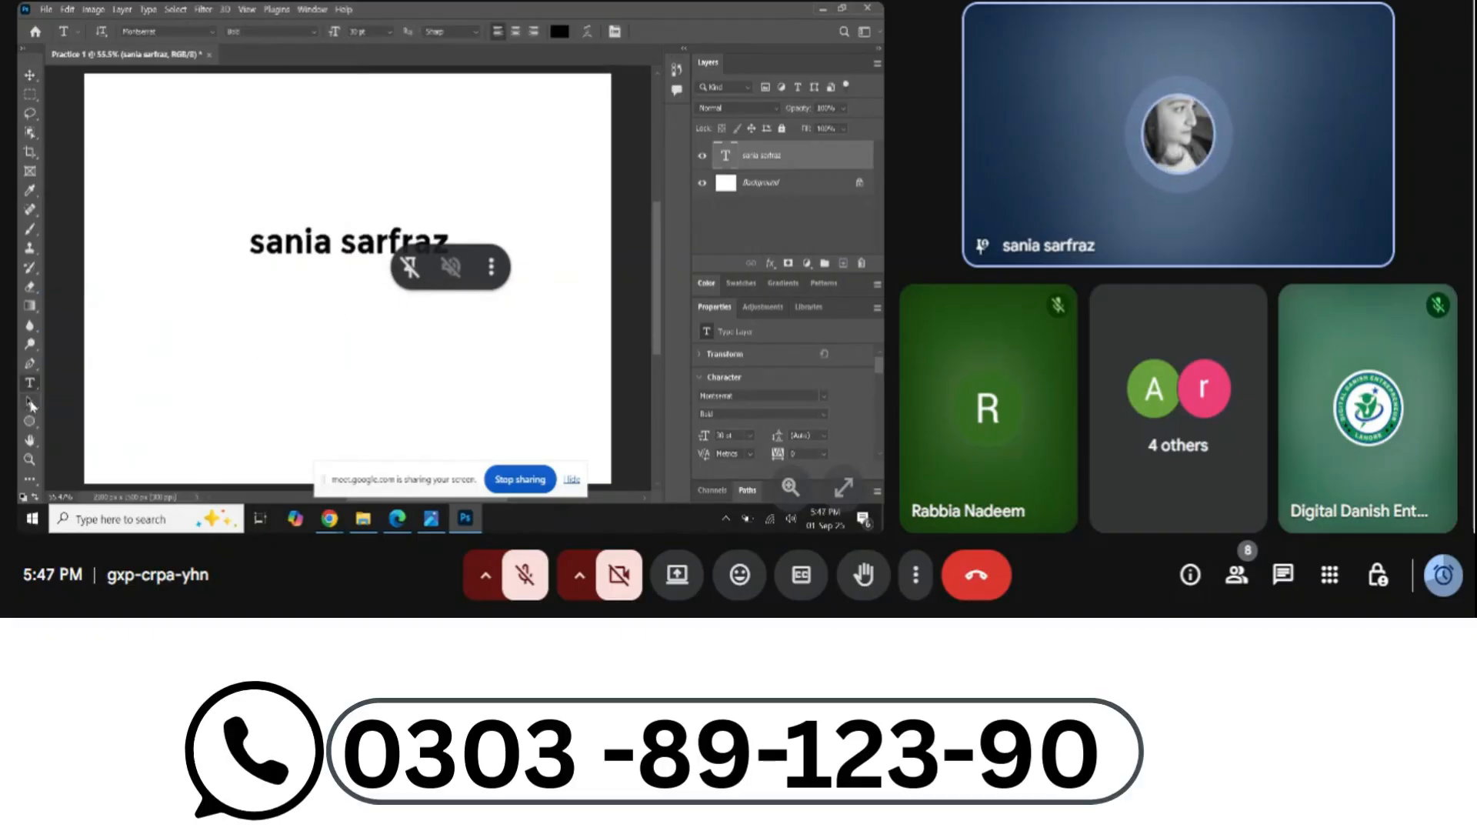
pyautogui.press('v')
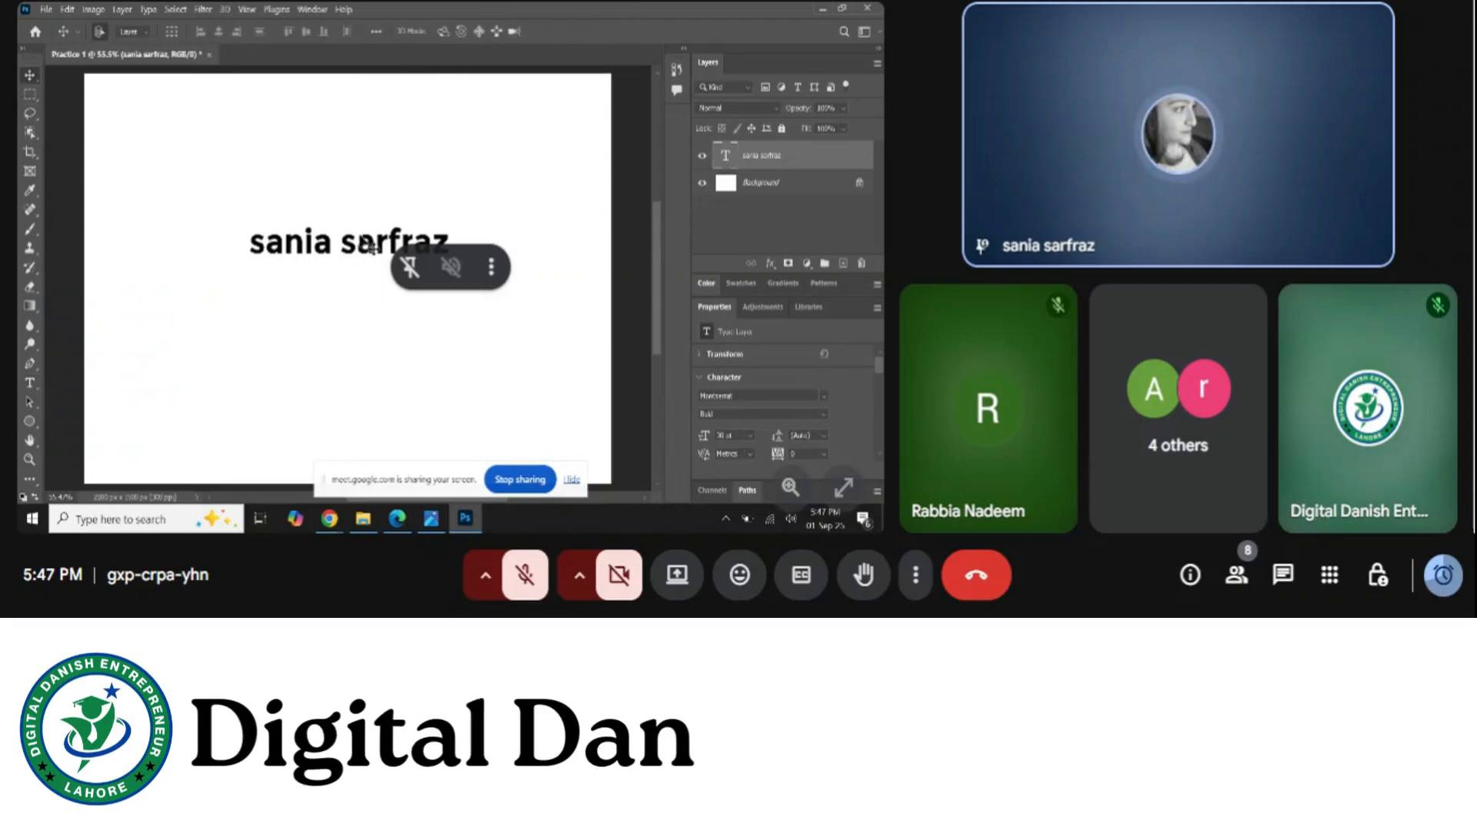
pyautogui.moveTo(371, 245); pyautogui.dragTo(383, 276)
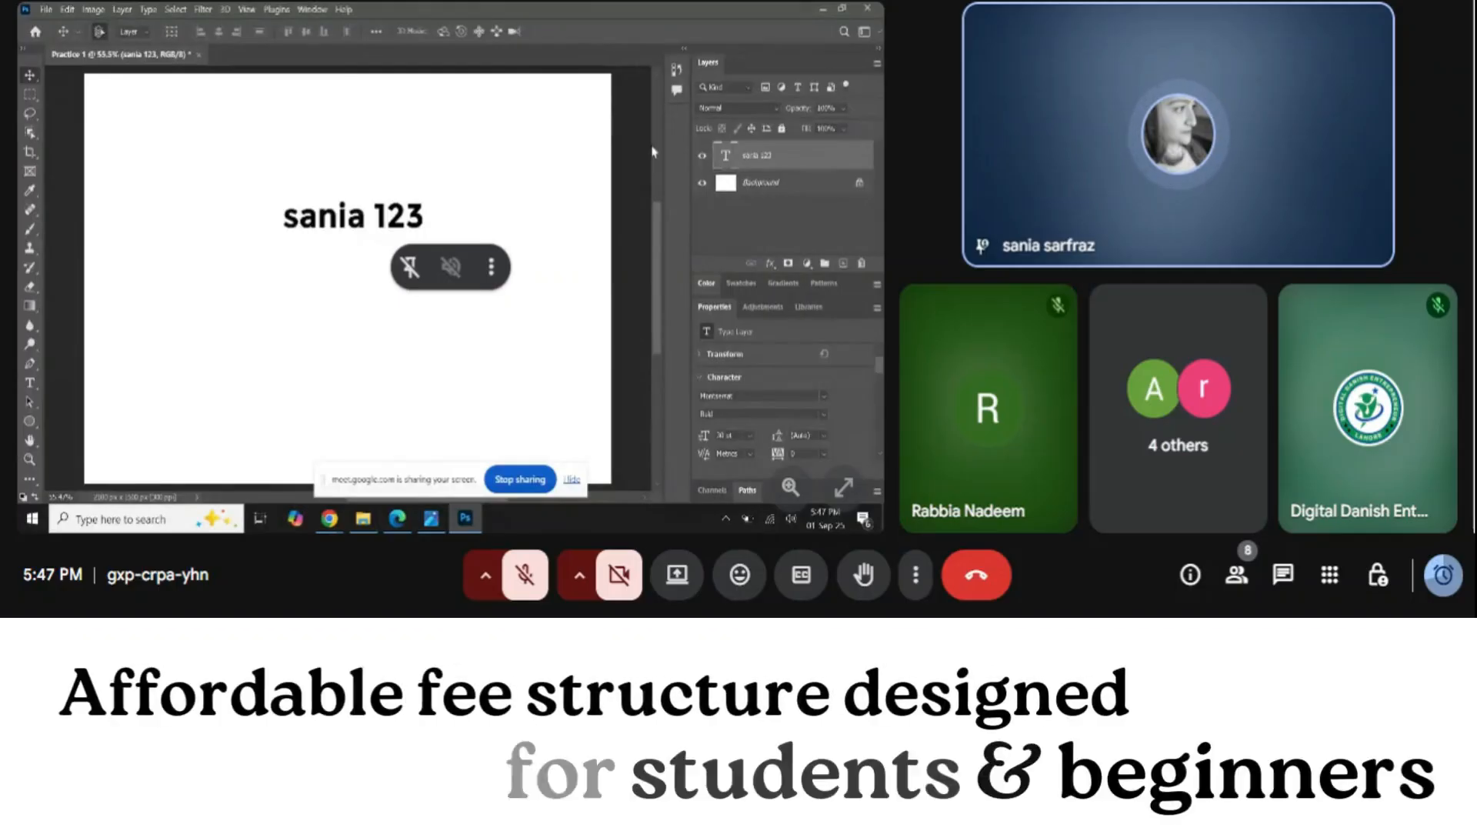
pyautogui.doubleClick(725, 157)
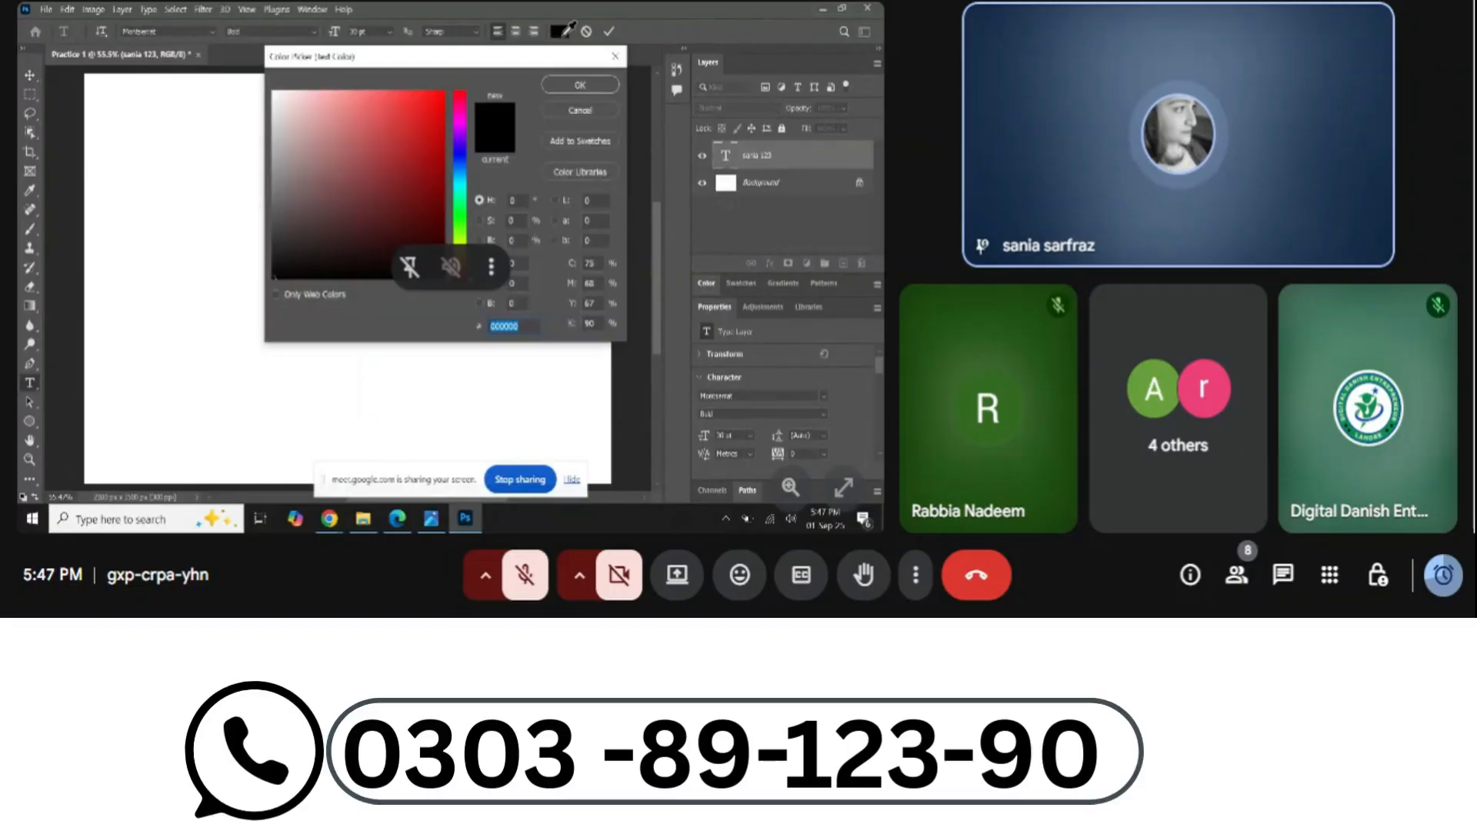
pyautogui.moveTo(508, 60); pyautogui.dragTo(735, 90)
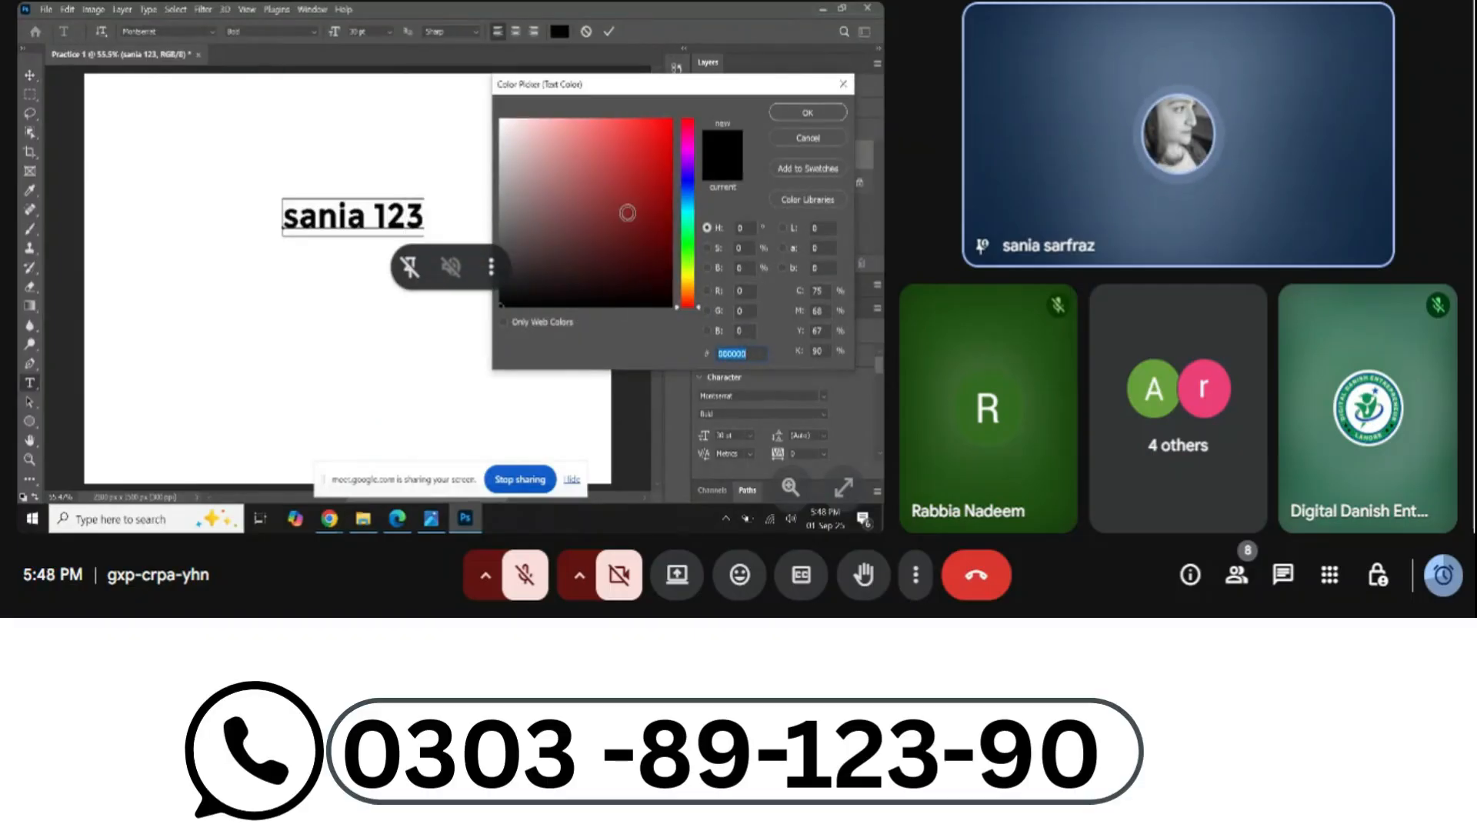
pyautogui.click(662, 133)
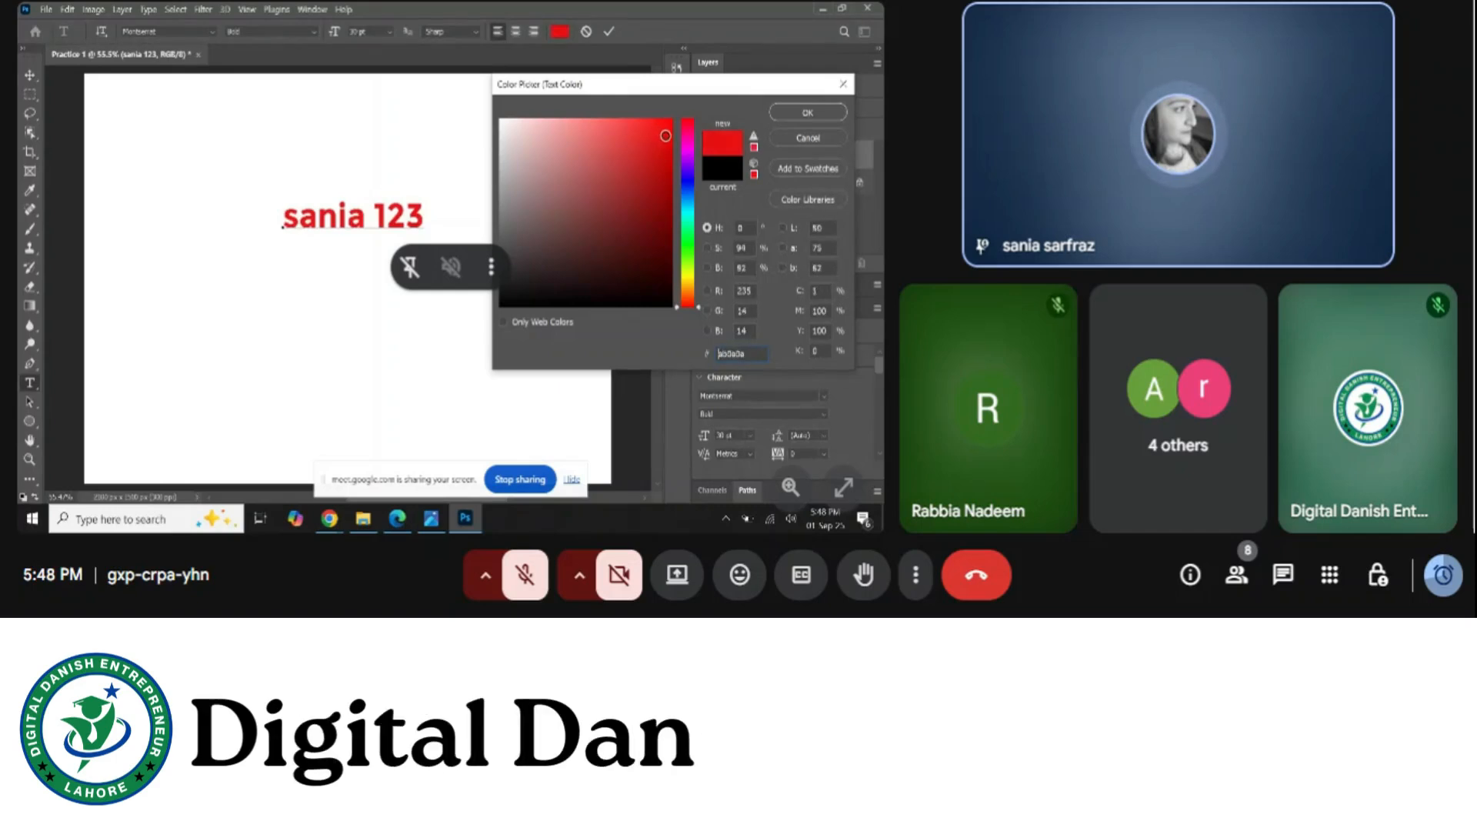
pyautogui.moveTo(686, 201); pyautogui.dragTo(687, 180)
pyautogui.click(666, 154)
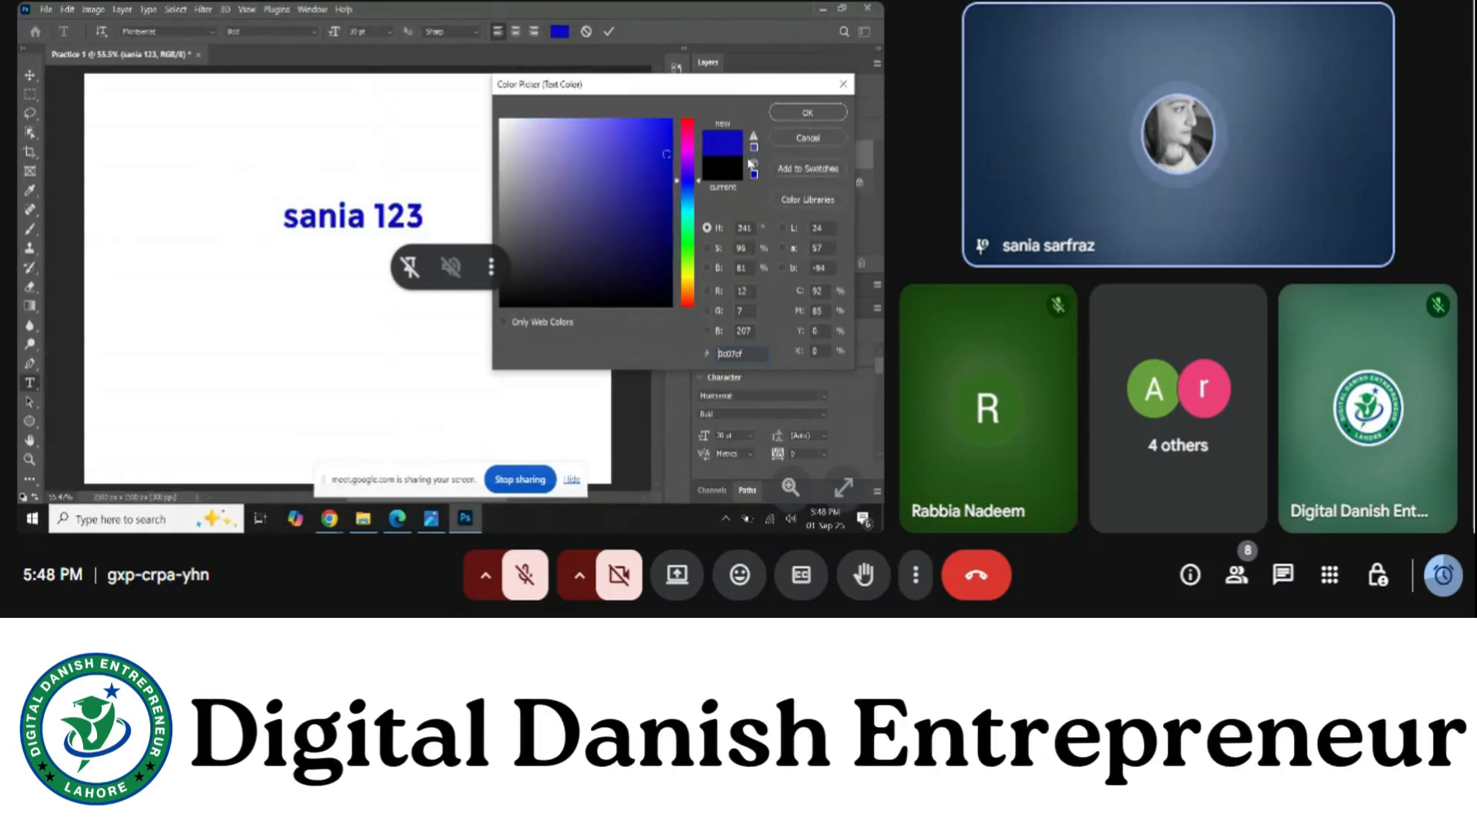
pyautogui.click(805, 116)
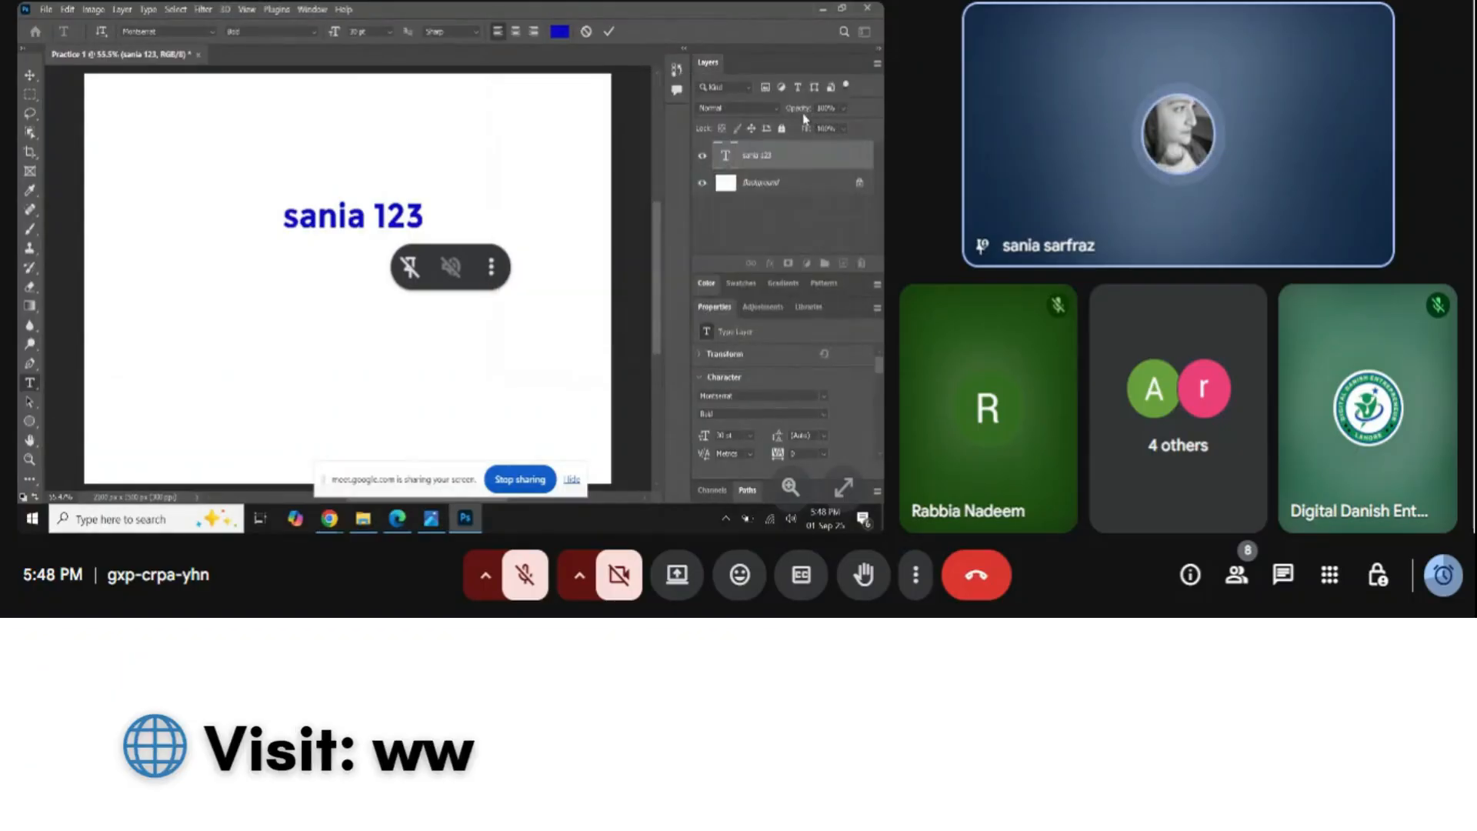
pyautogui.click(608, 34)
pyautogui.press('v')
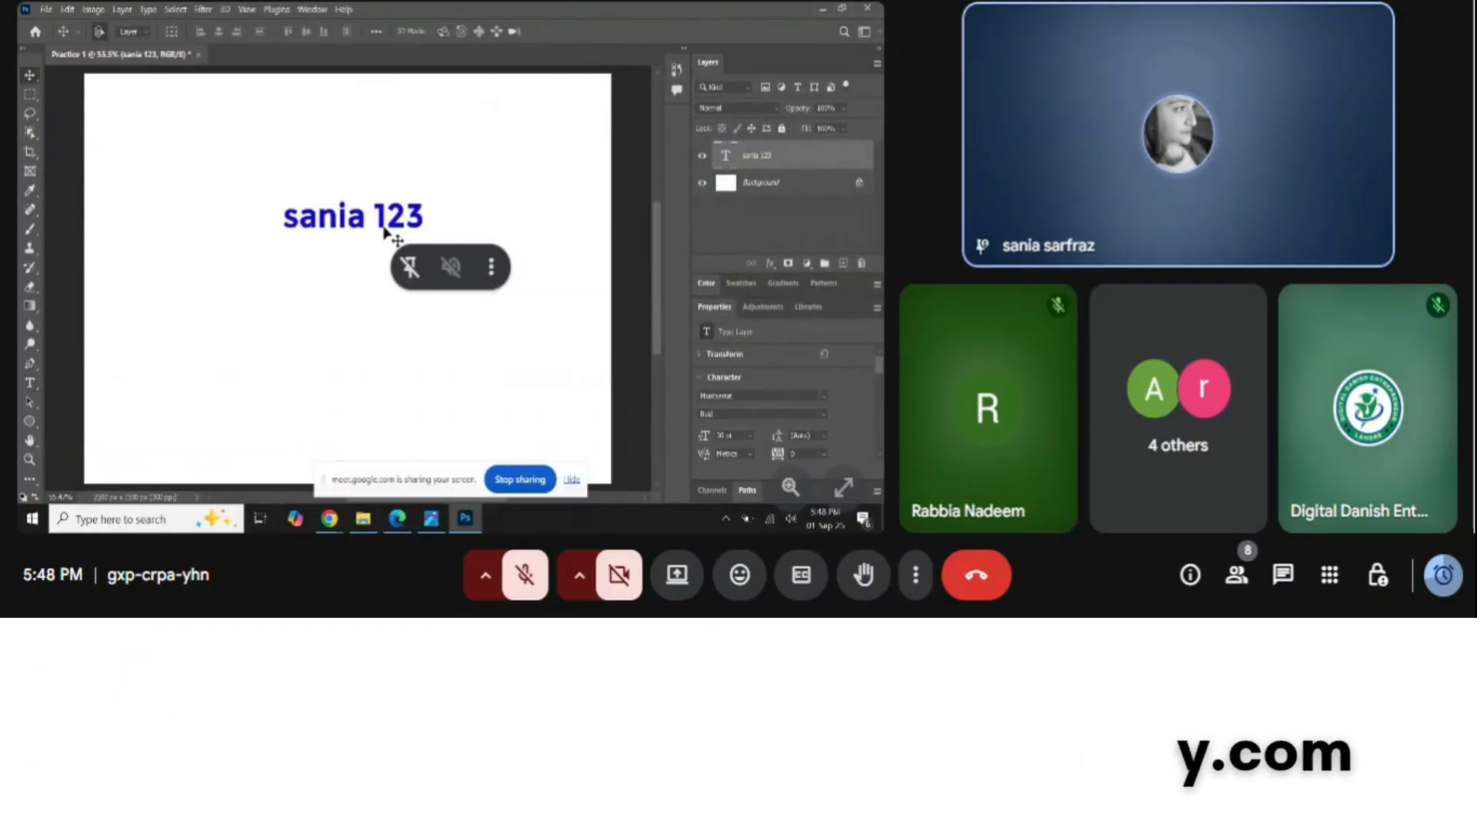
pyautogui.moveTo(320, 308); pyautogui.dragTo(304, 320)
# Move the blue name text to the top-left, enlarge the Properties area, and admit a waiting participant
pyautogui.moveTo(385, 229); pyautogui.dragTo(215, 115)
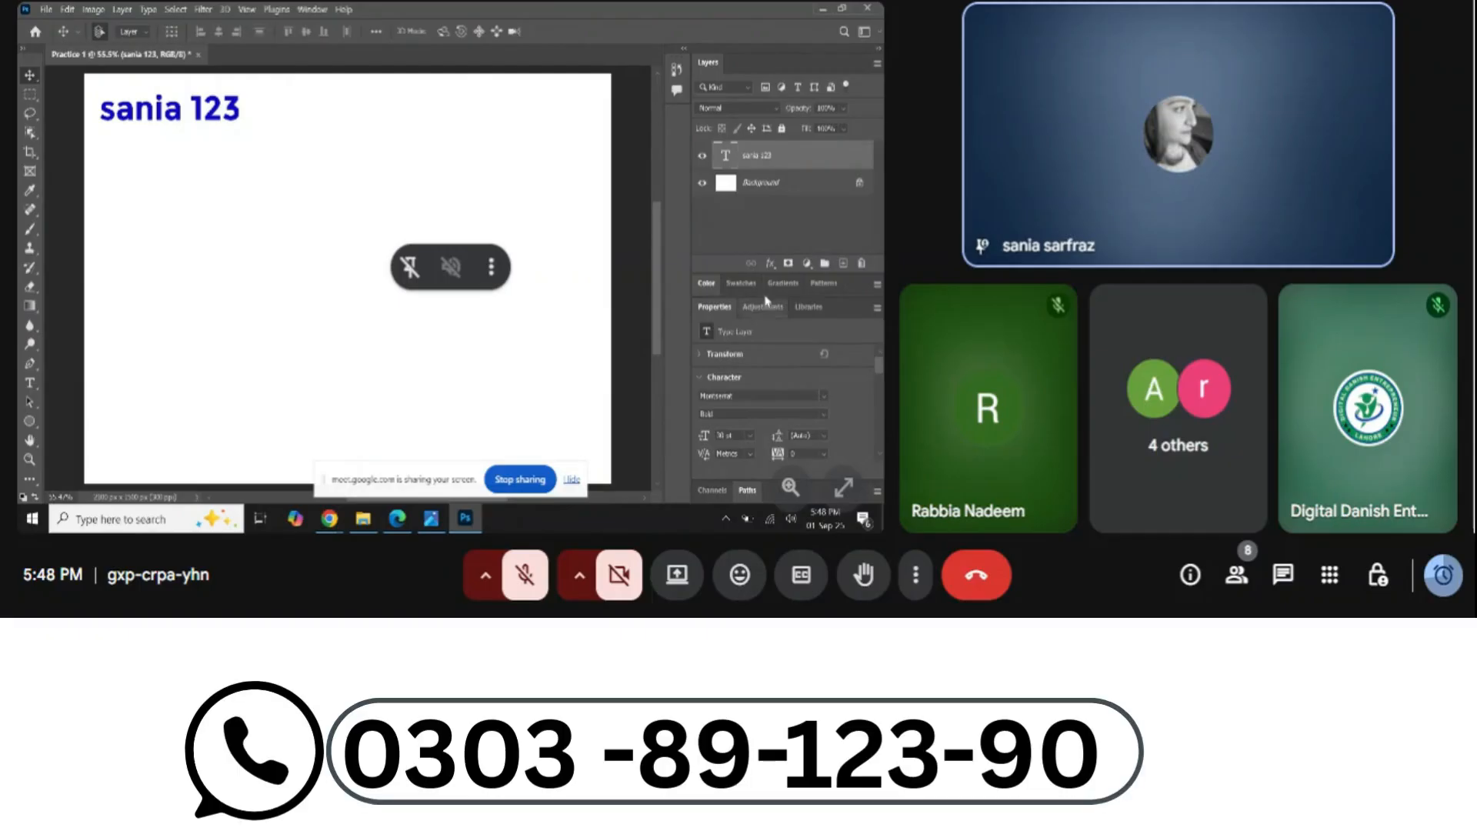
pyautogui.moveTo(754, 274); pyautogui.dragTo(749, 216)
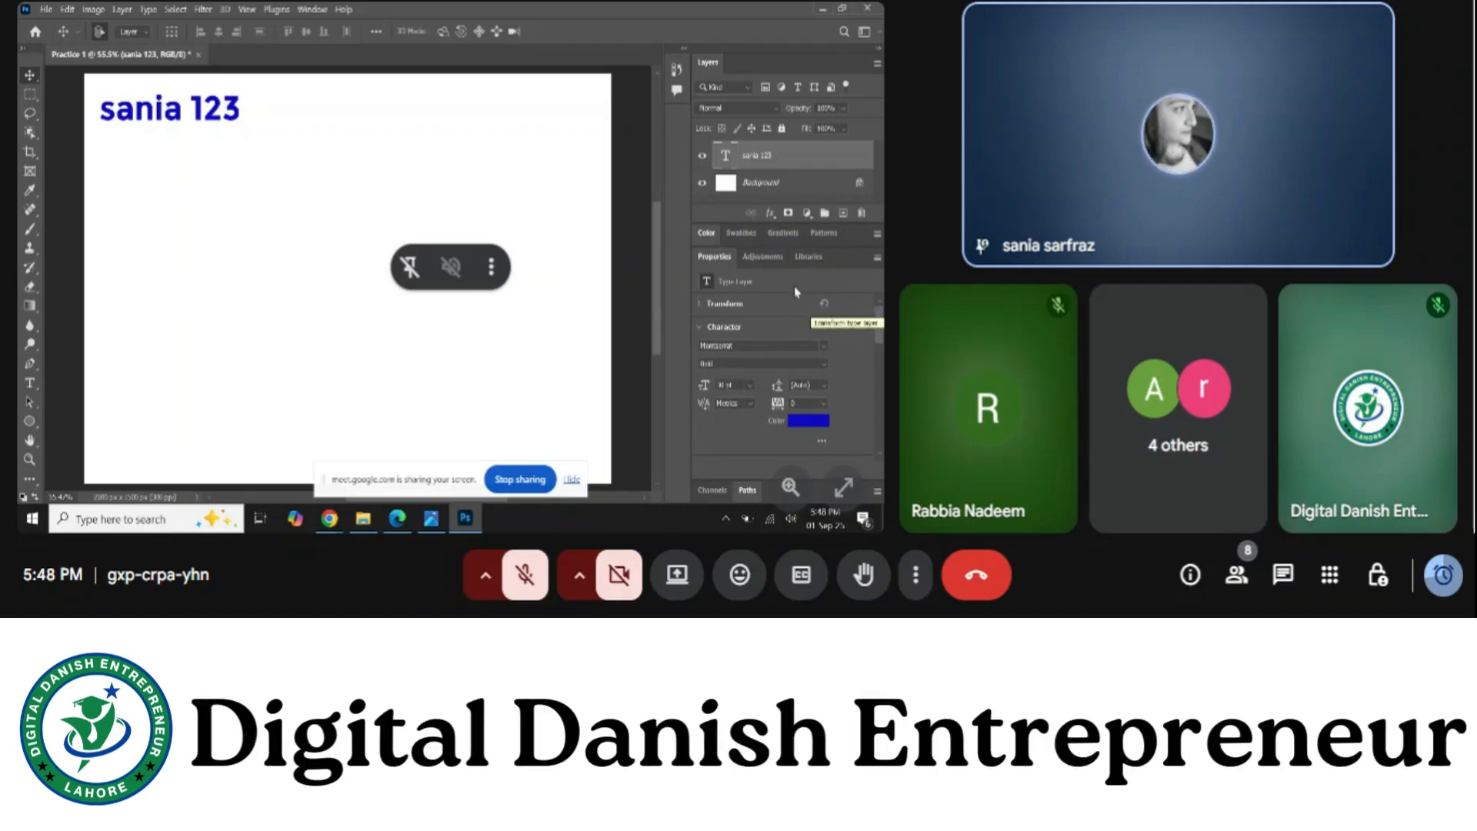
pyautogui.moveTo(244, 123); pyautogui.dragTo(282, 189)
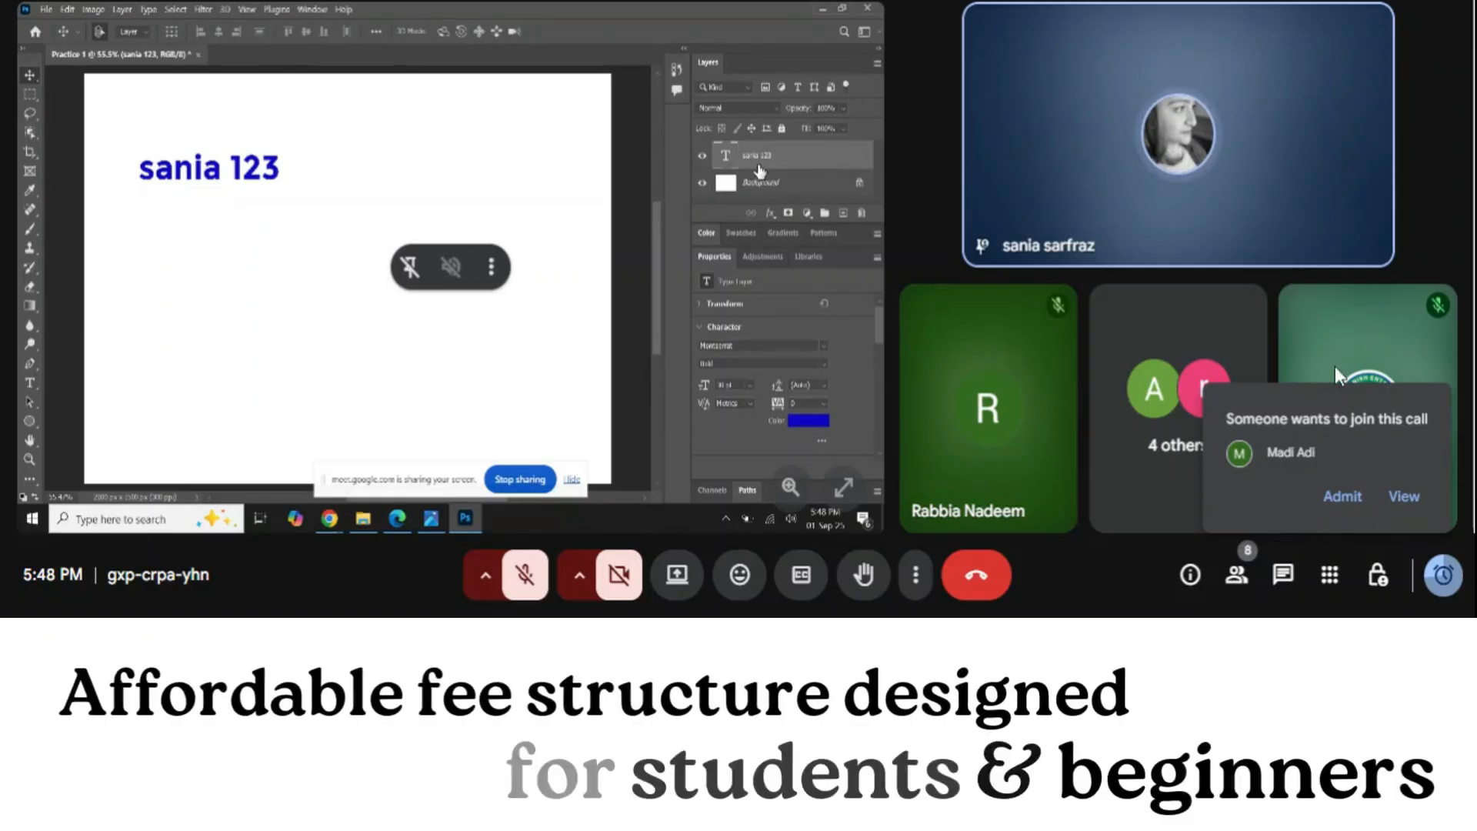
pyautogui.click(1335, 497)
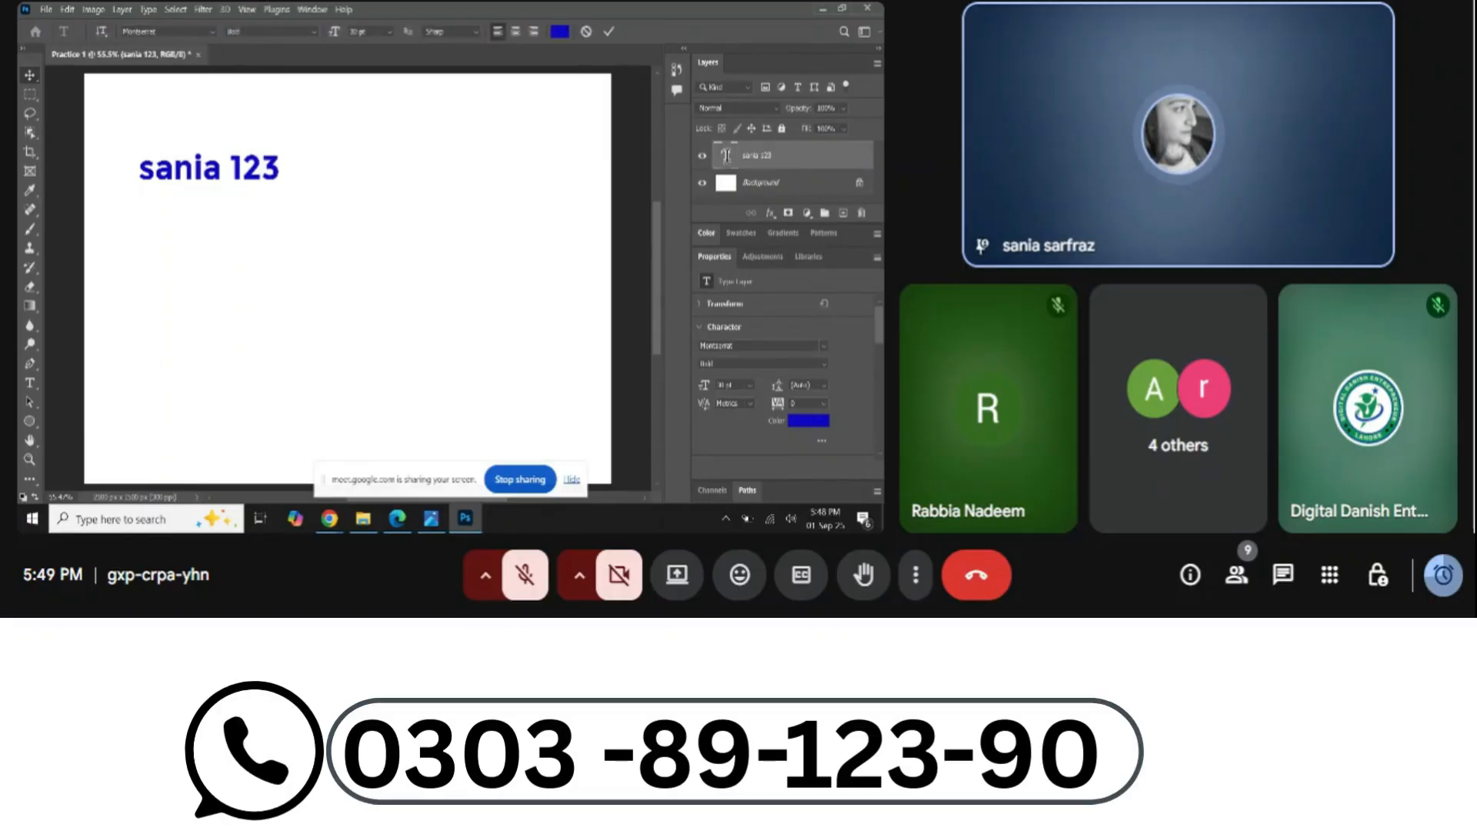
pyautogui.doubleClick(725, 156)
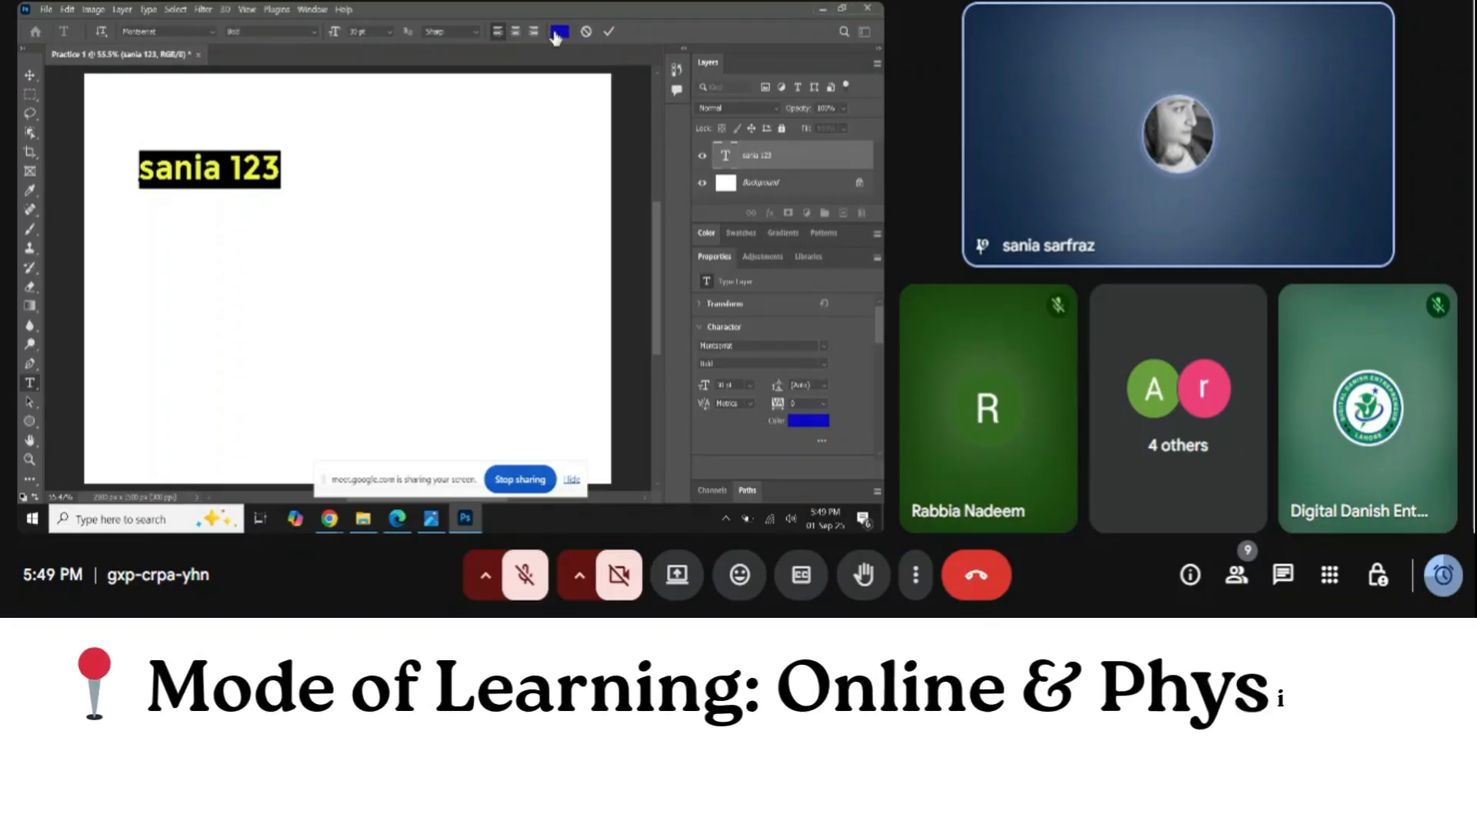
pyautogui.click(609, 32)
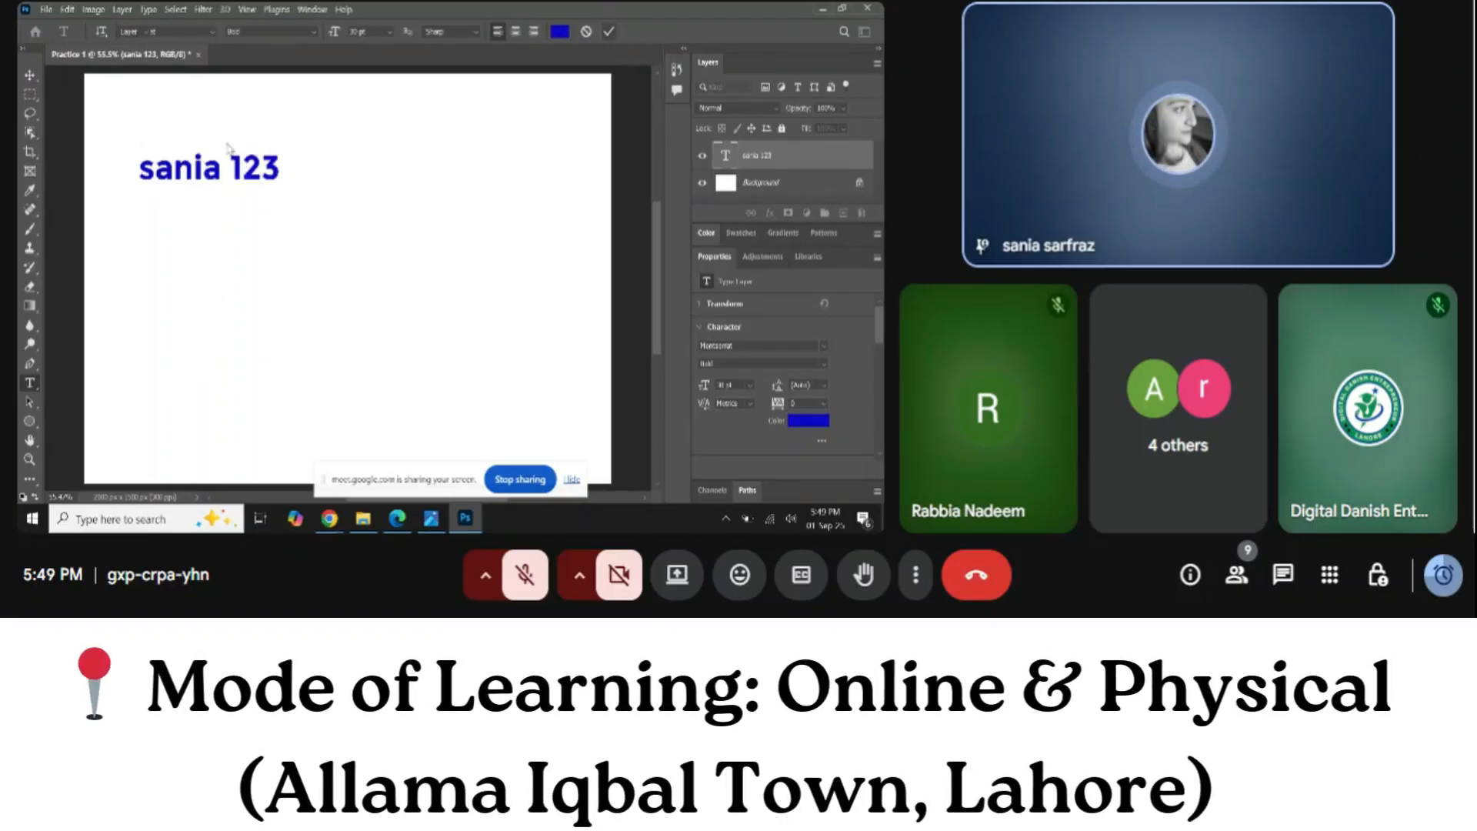
pyautogui.press('v')
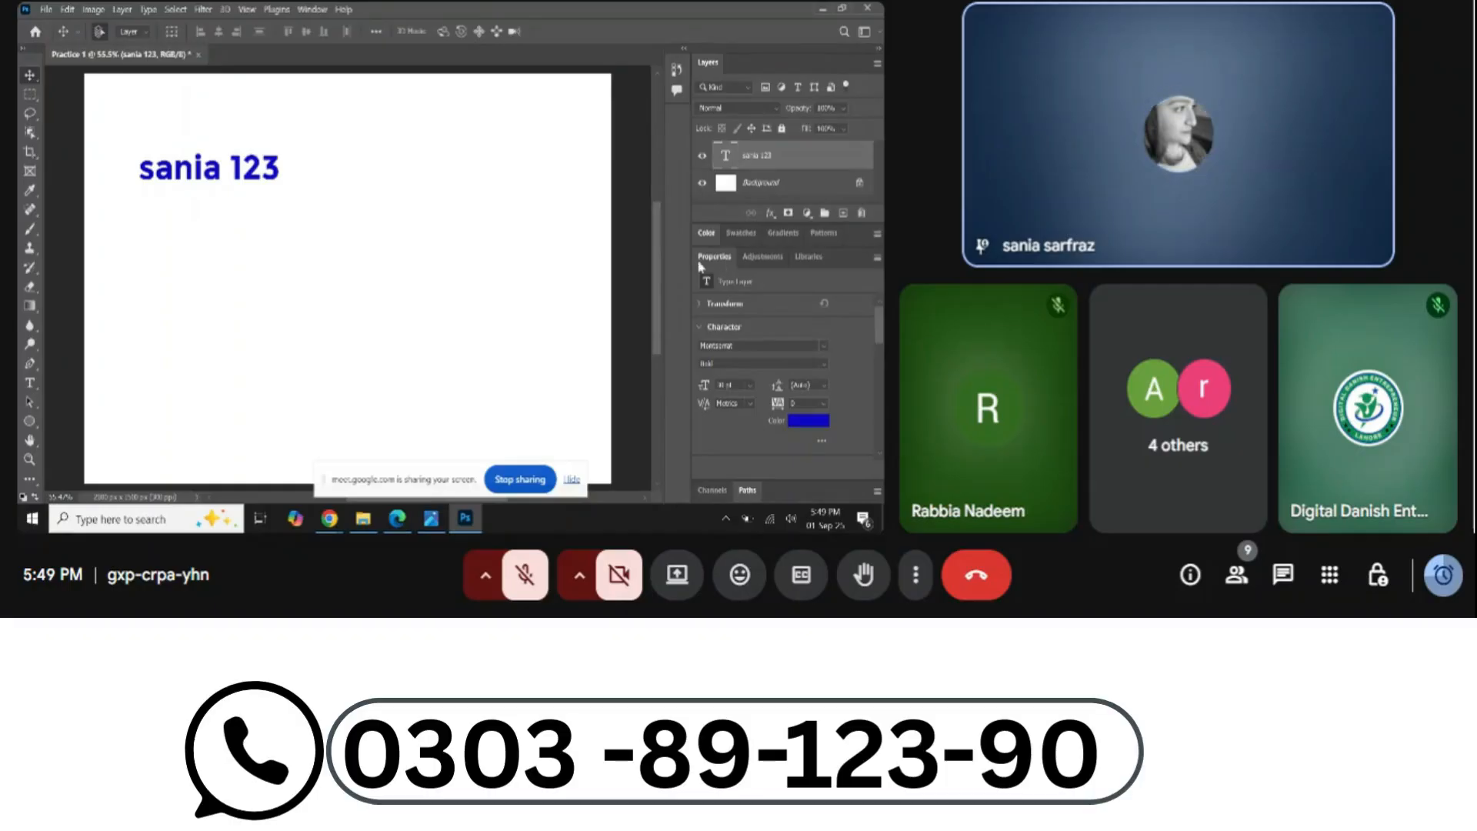
# Drag the blue name text down and right toward the canvas centre
pyautogui.moveTo(256, 180); pyautogui.dragTo(345, 241)
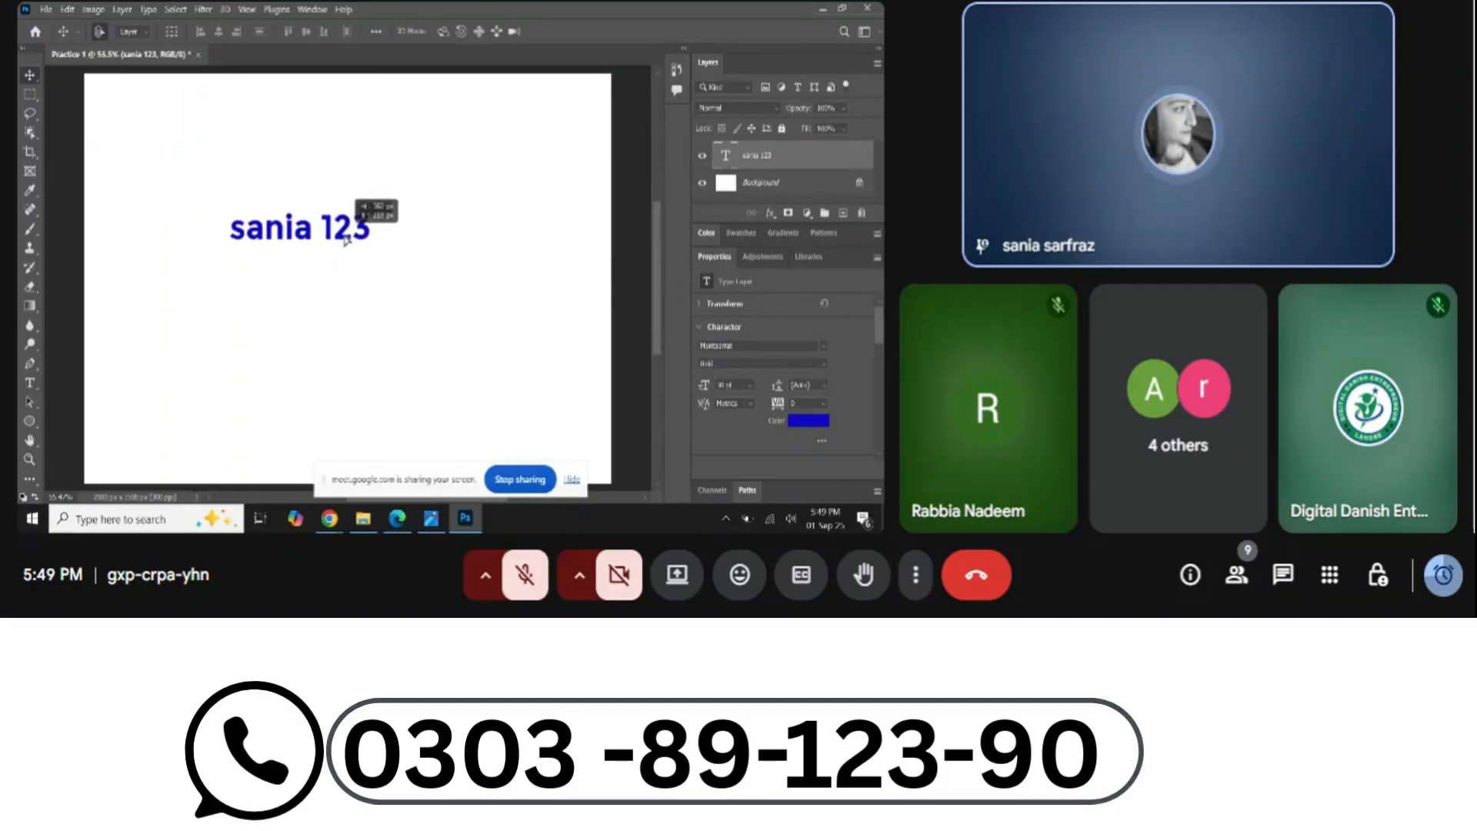
pyautogui.moveTo(345, 241); pyautogui.dragTo(345, 240)
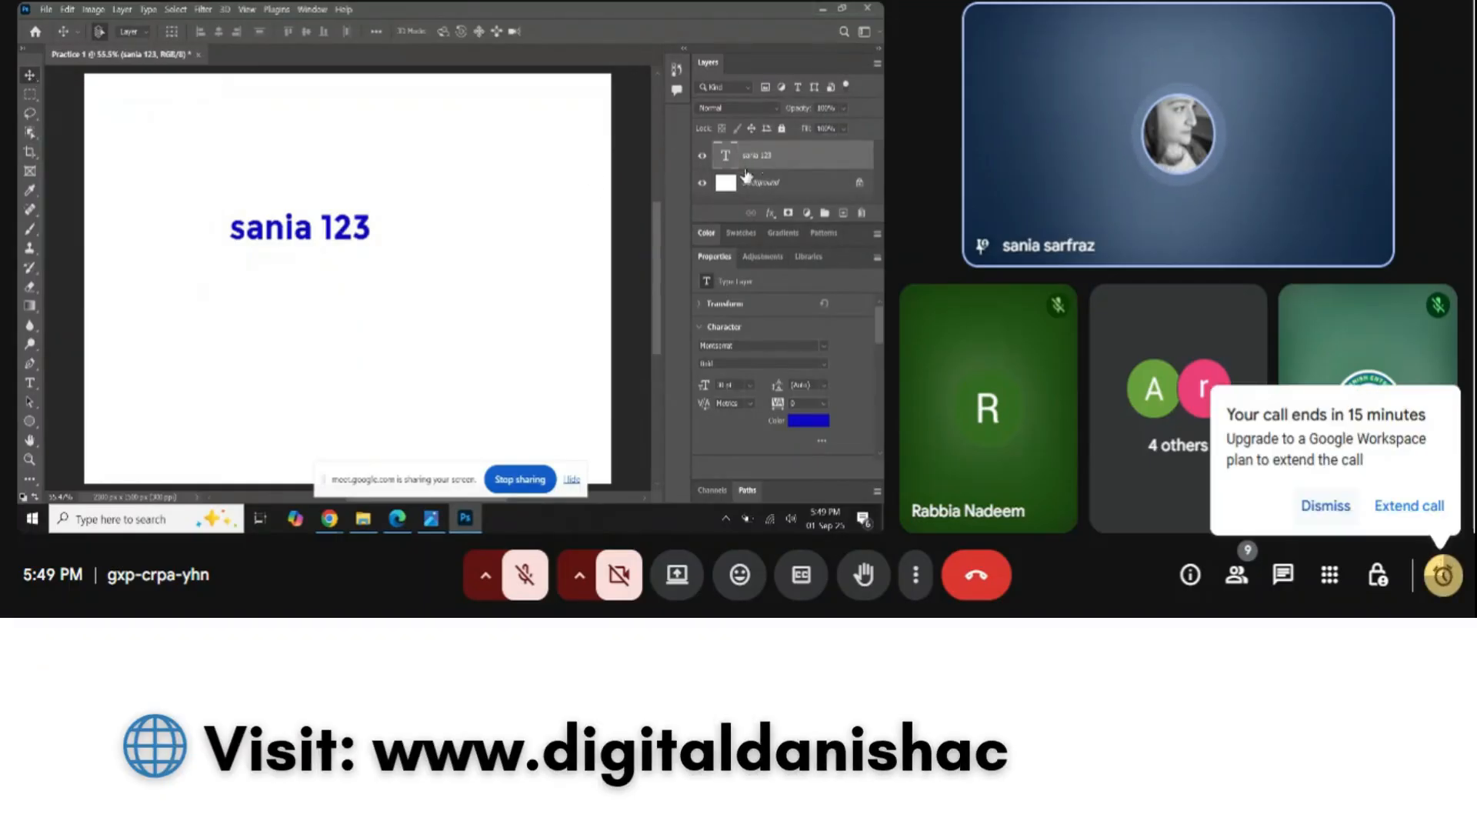
# Make the name text navy and choose a larger font size
pyautogui.click(808, 420)
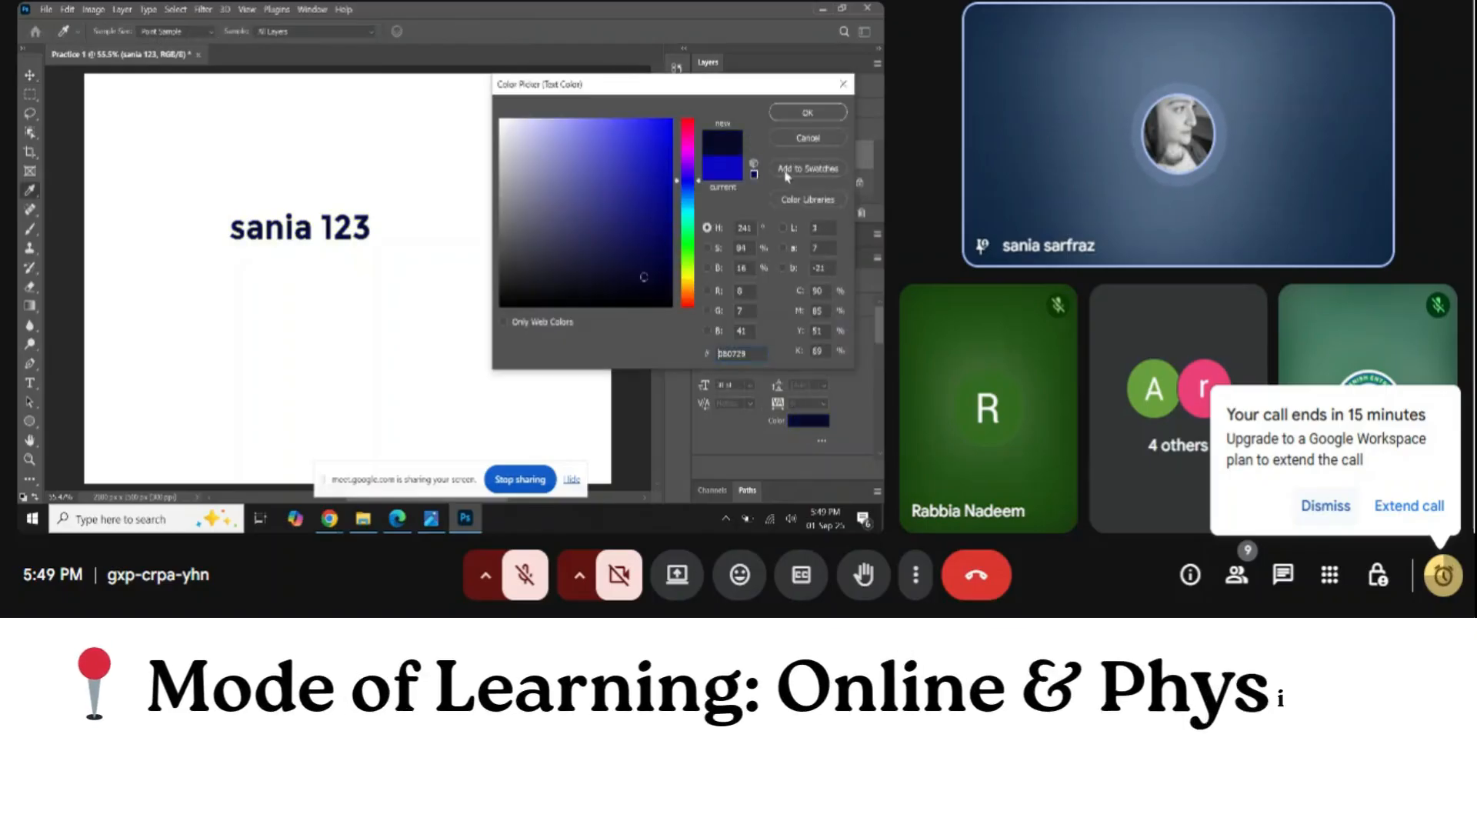
pyautogui.press('Return')
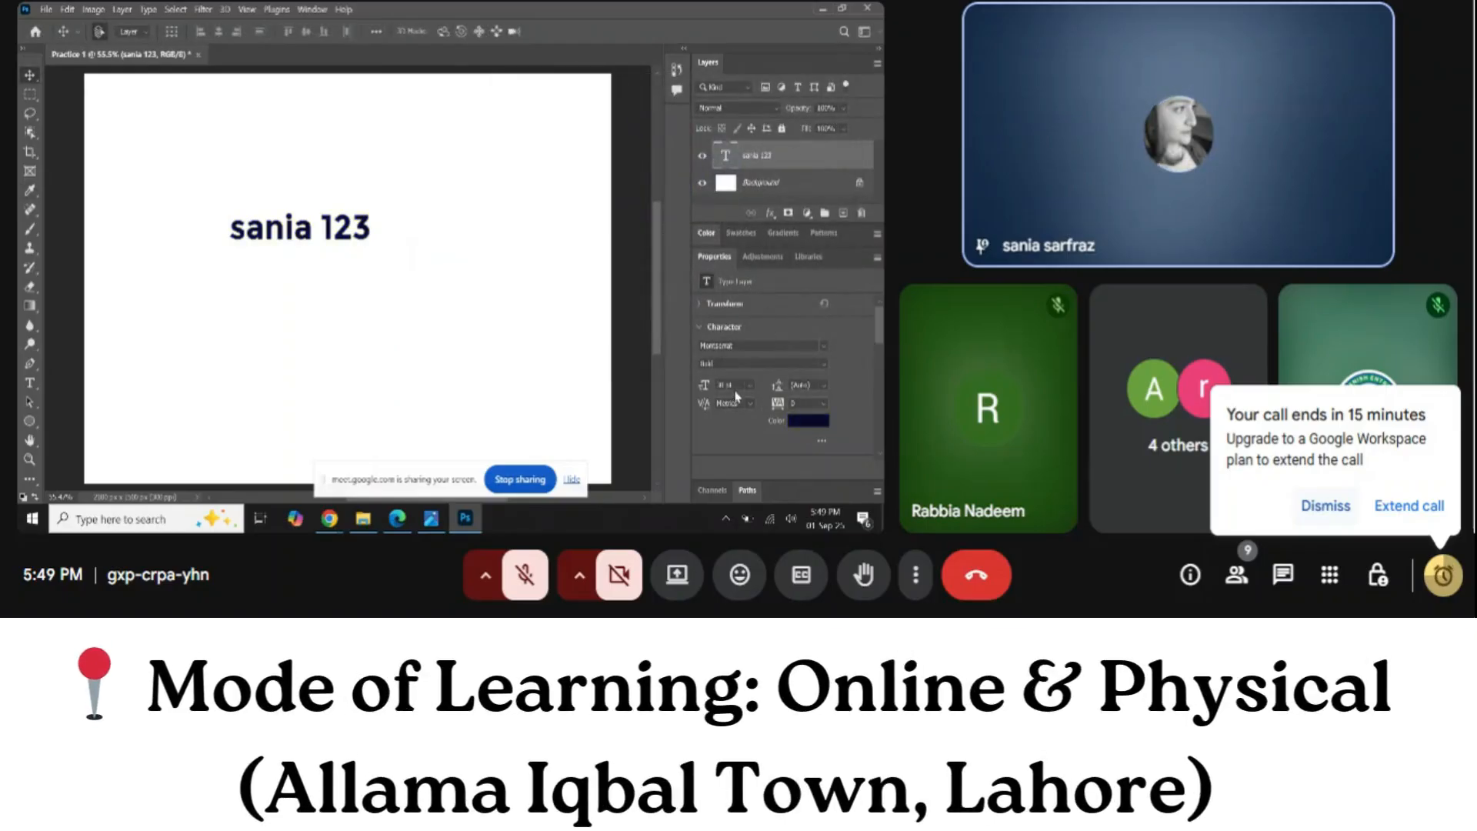
pyautogui.click(747, 386)
pyautogui.click(747, 373)
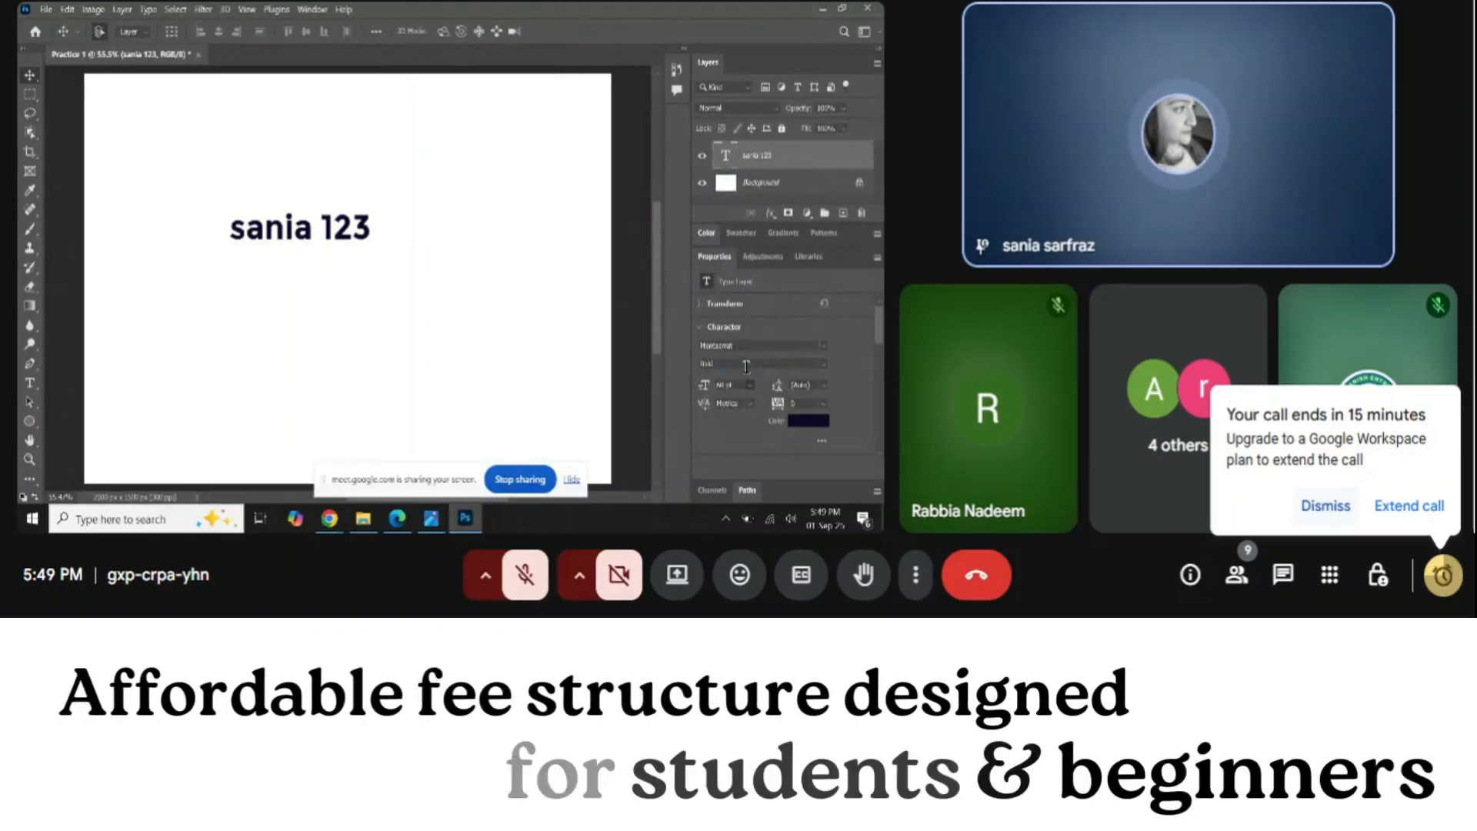
# Change the name text's font family to Arial
pyautogui.click(822, 346)
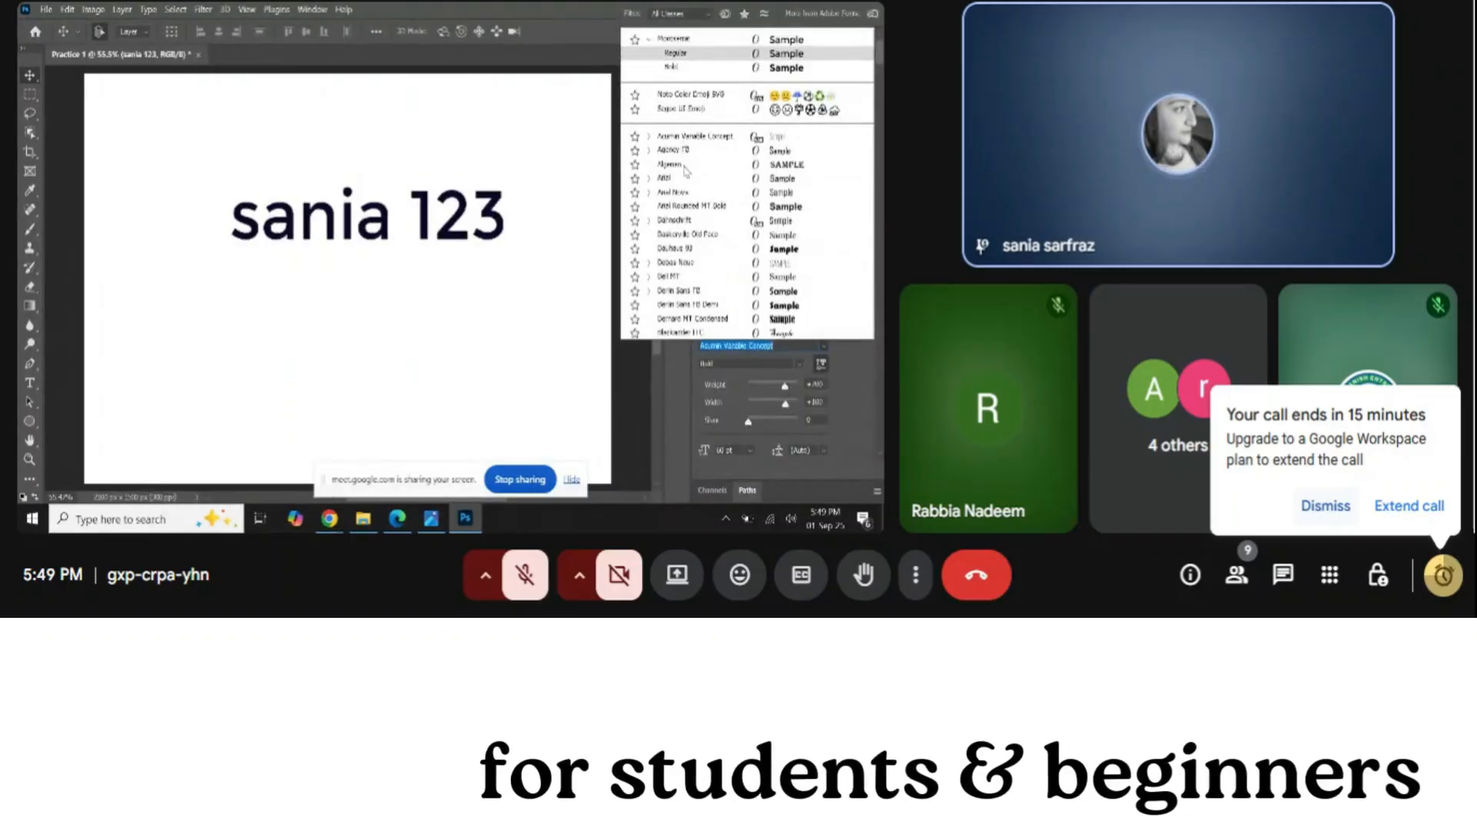
pyautogui.click(677, 136)
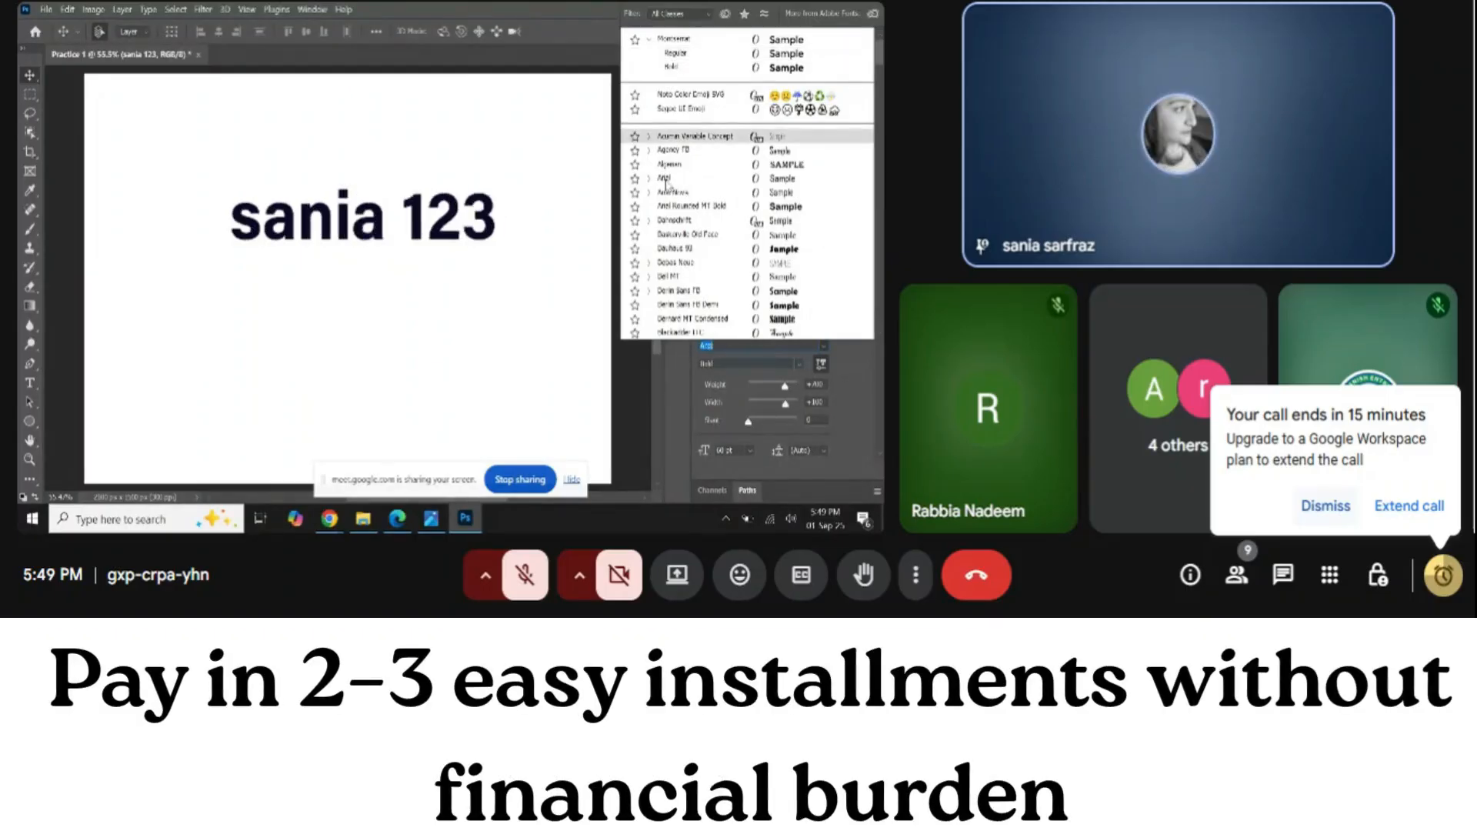
pyautogui.click(666, 181)
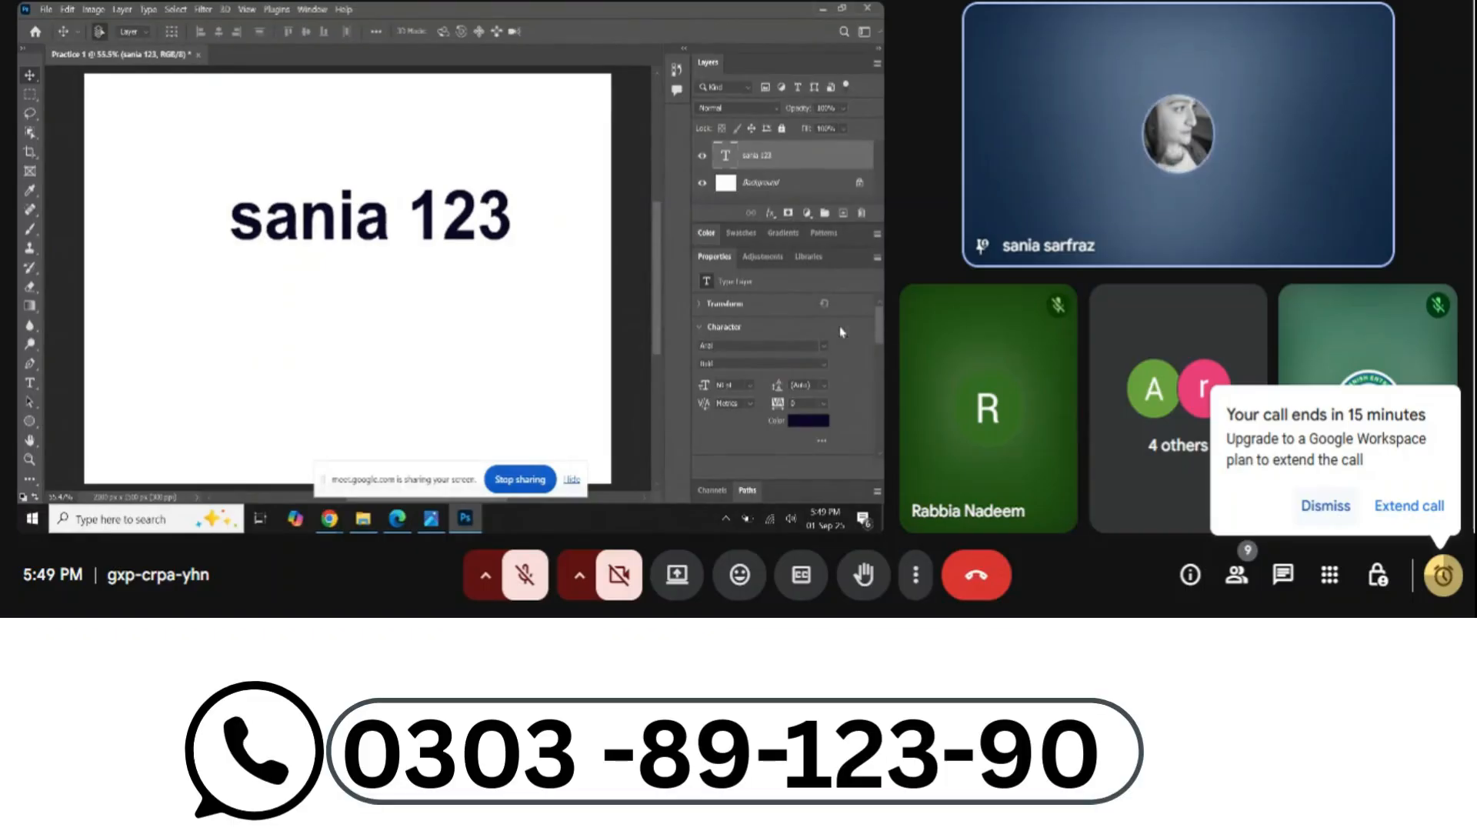
pyautogui.click(701, 305)
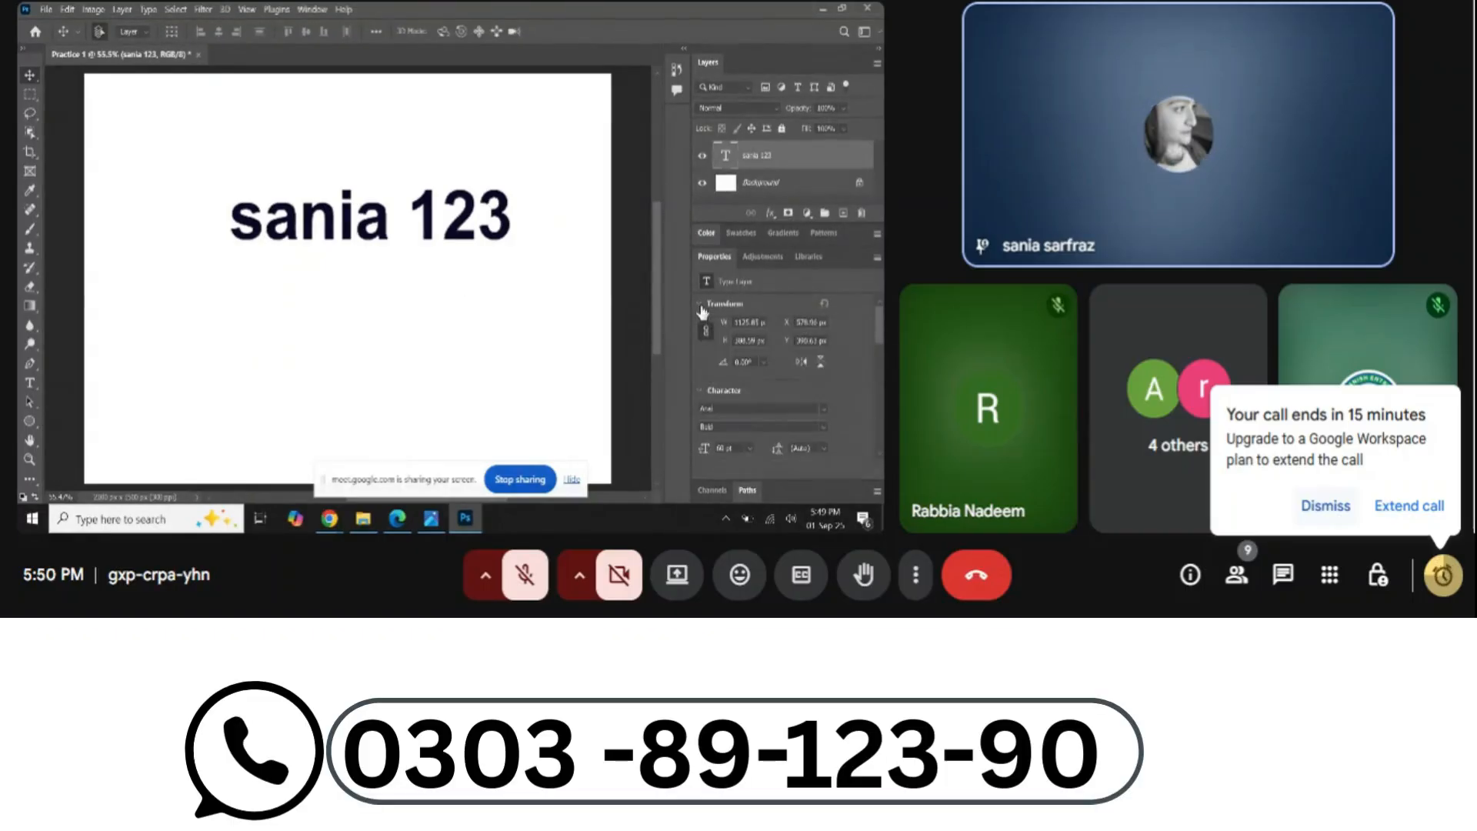
pyautogui.click(701, 305)
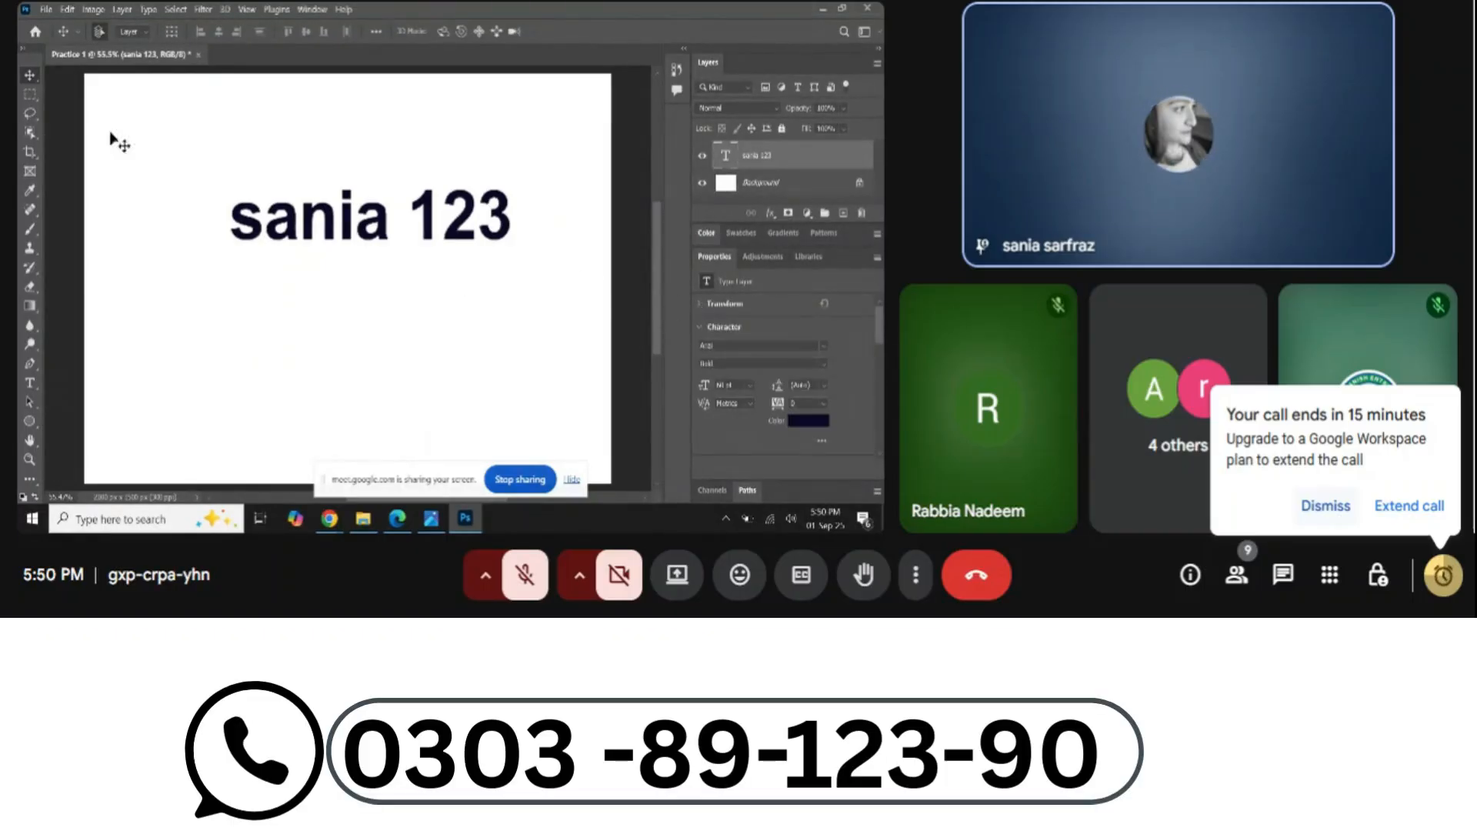
# Place the name text near the canvas centre and switch to the Edge PDF
pyautogui.moveTo(507, 223); pyautogui.dragTo(486, 287)
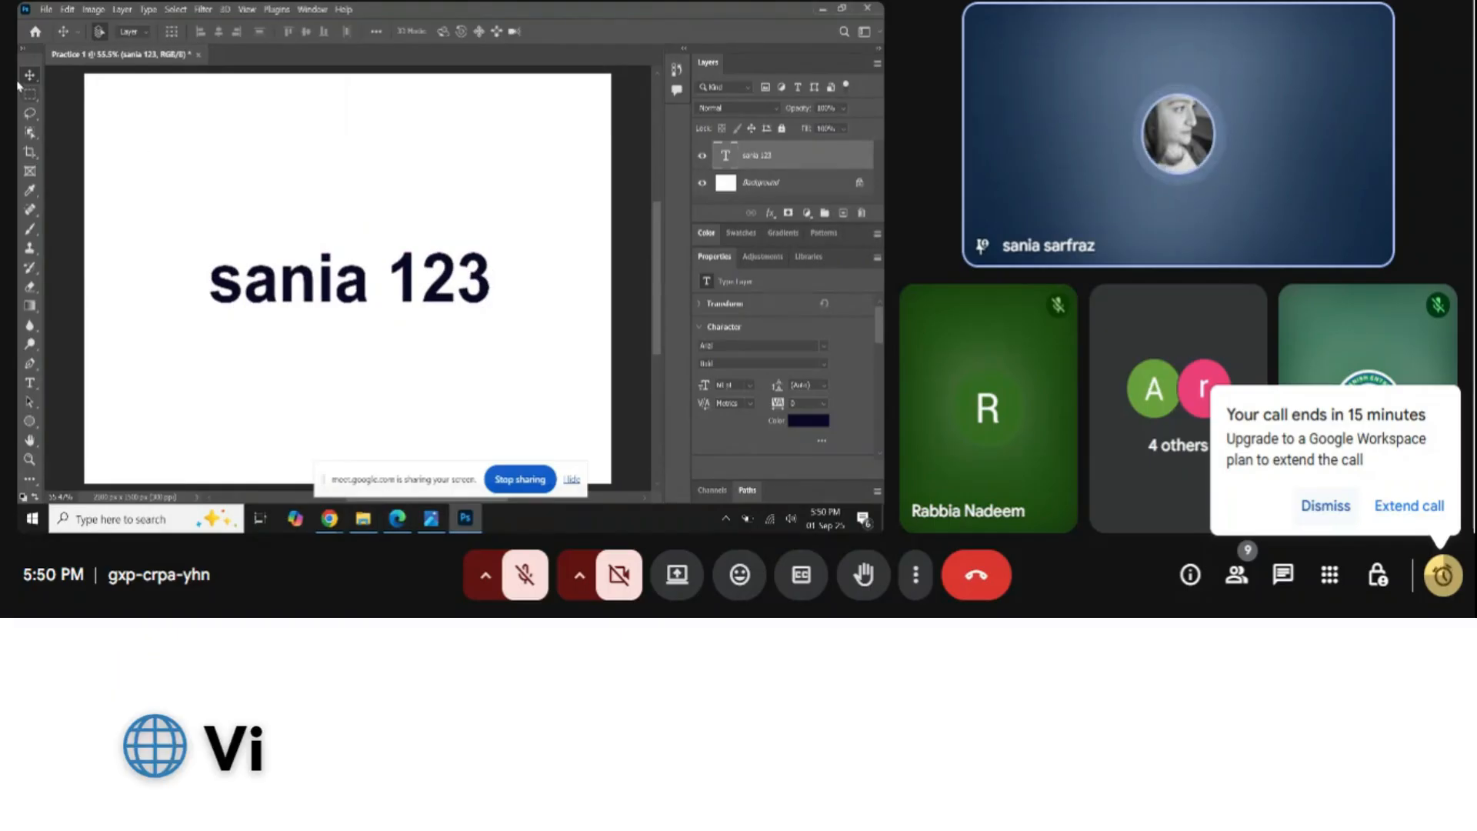
pyautogui.moveTo(290, 269); pyautogui.dragTo(290, 210)
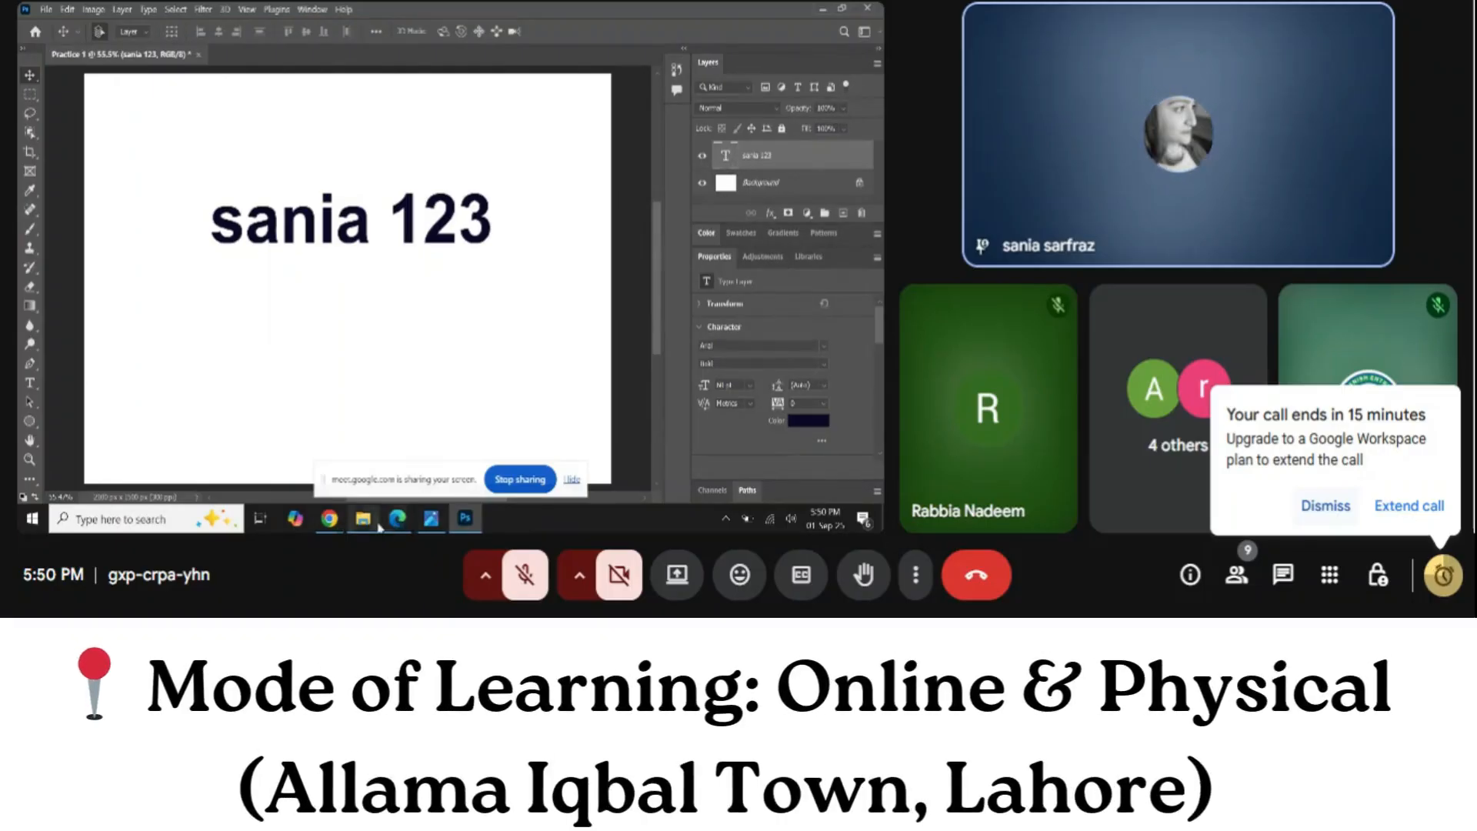
pyautogui.click(1406, 508)
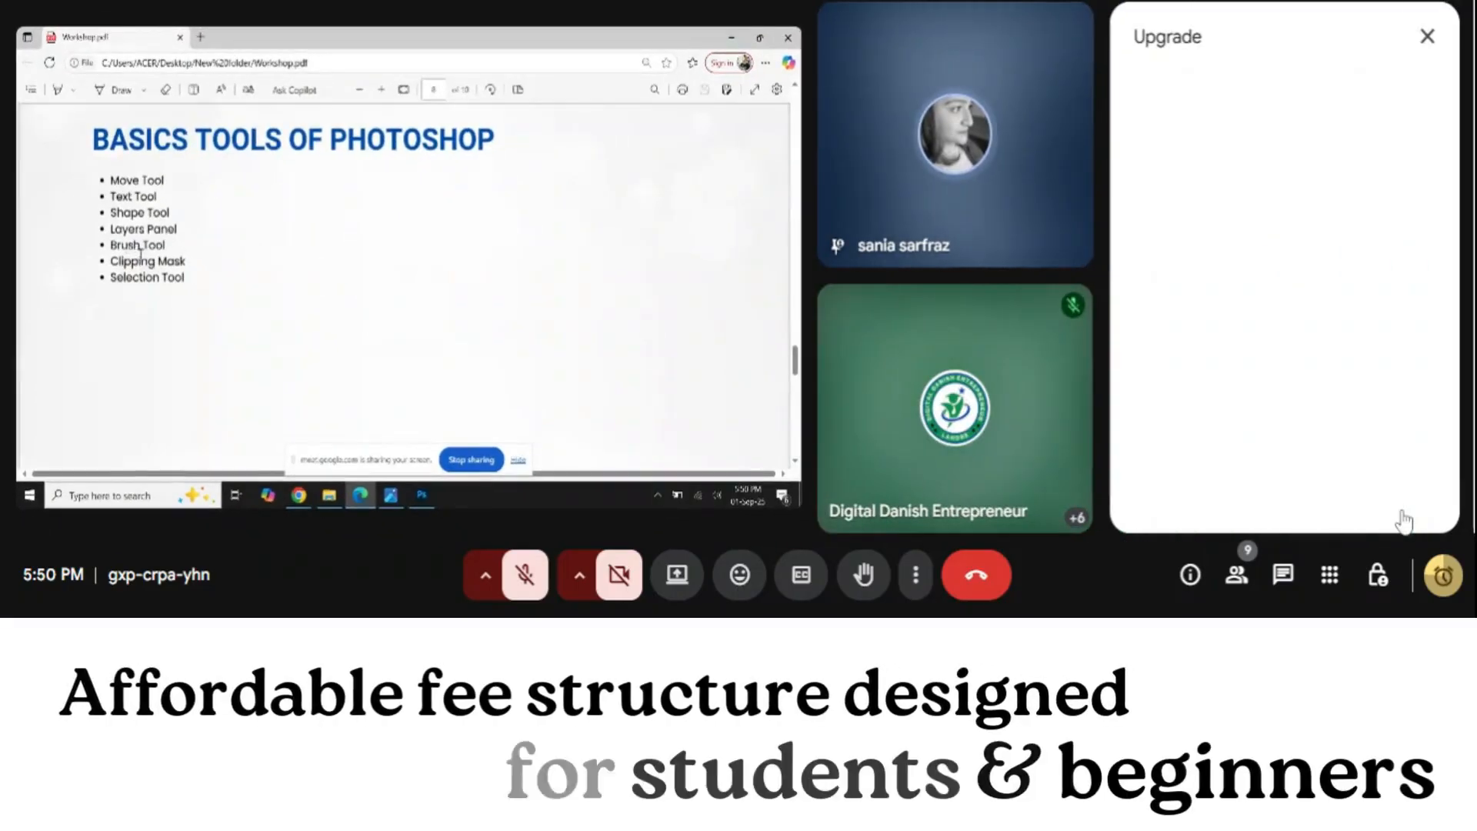
# Close Meet's Upgrade offer panel to reveal the Workshop.pdf tools slide
pyautogui.click(1427, 36)
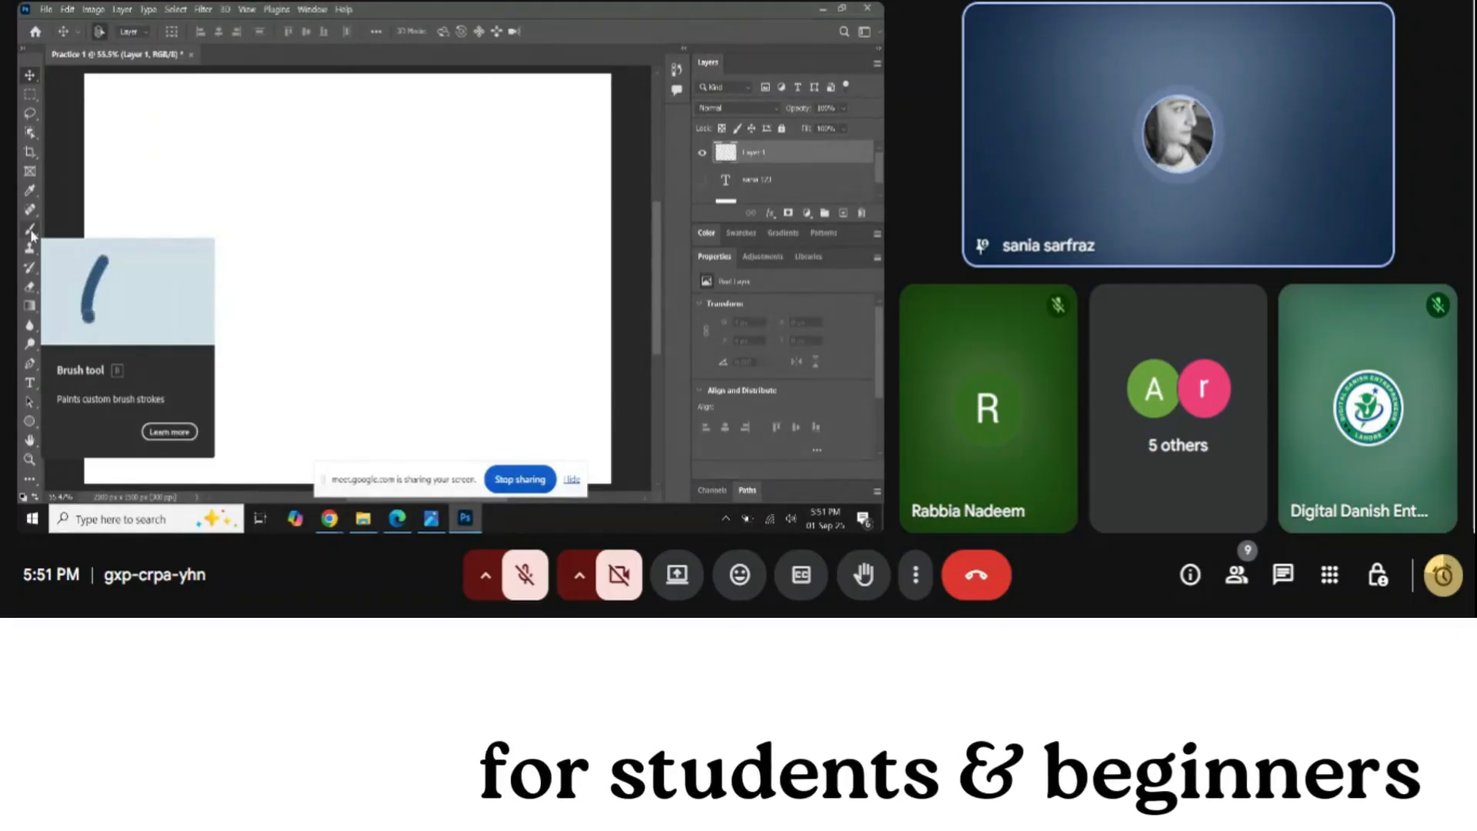
# Switch from the Edge PDF back to Photoshop, then bring the Google Meet window forward
pyautogui.hotkey('alt', 'Tab')
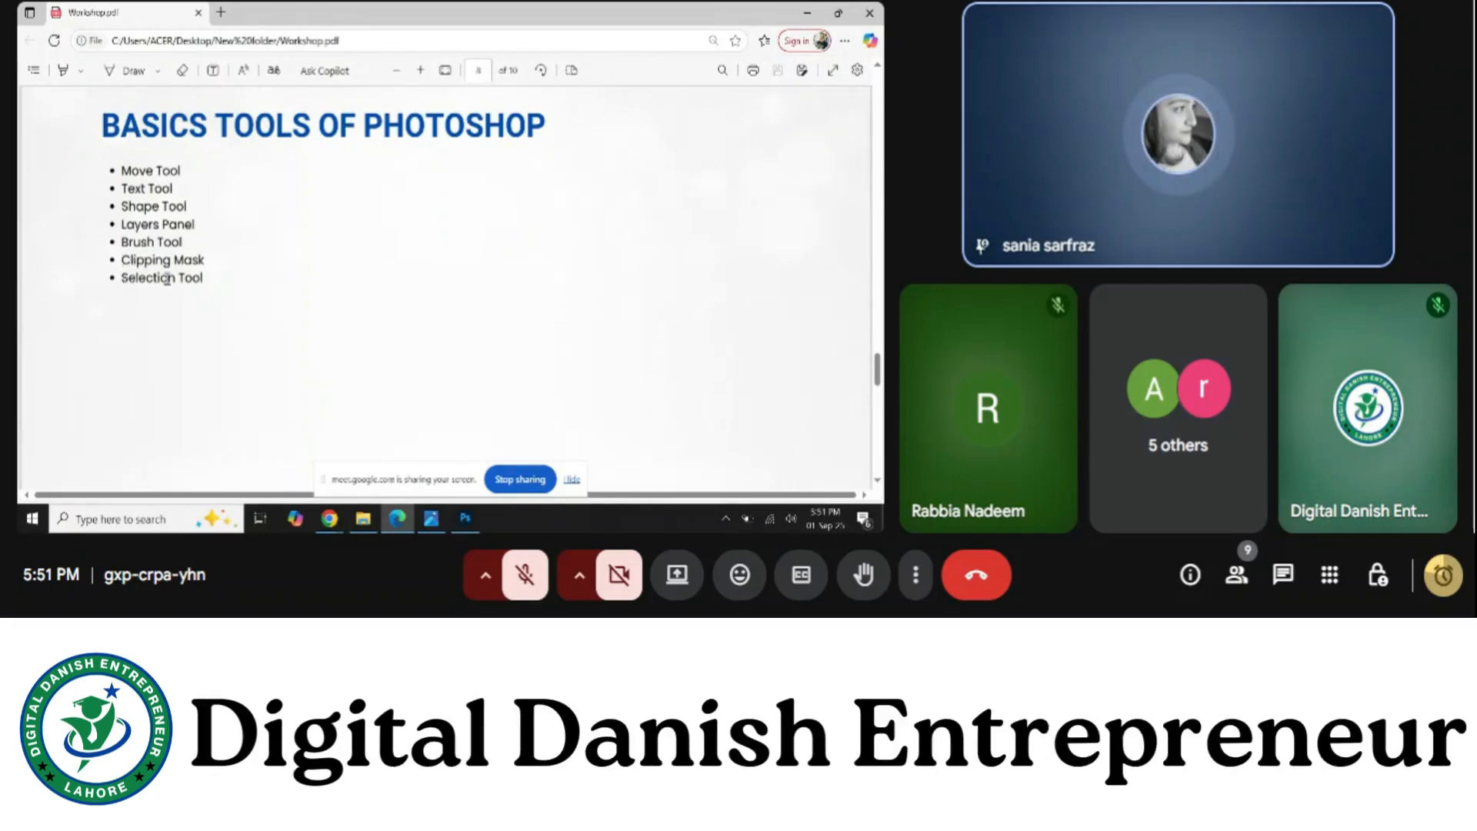
pyautogui.moveTo(465, 523)
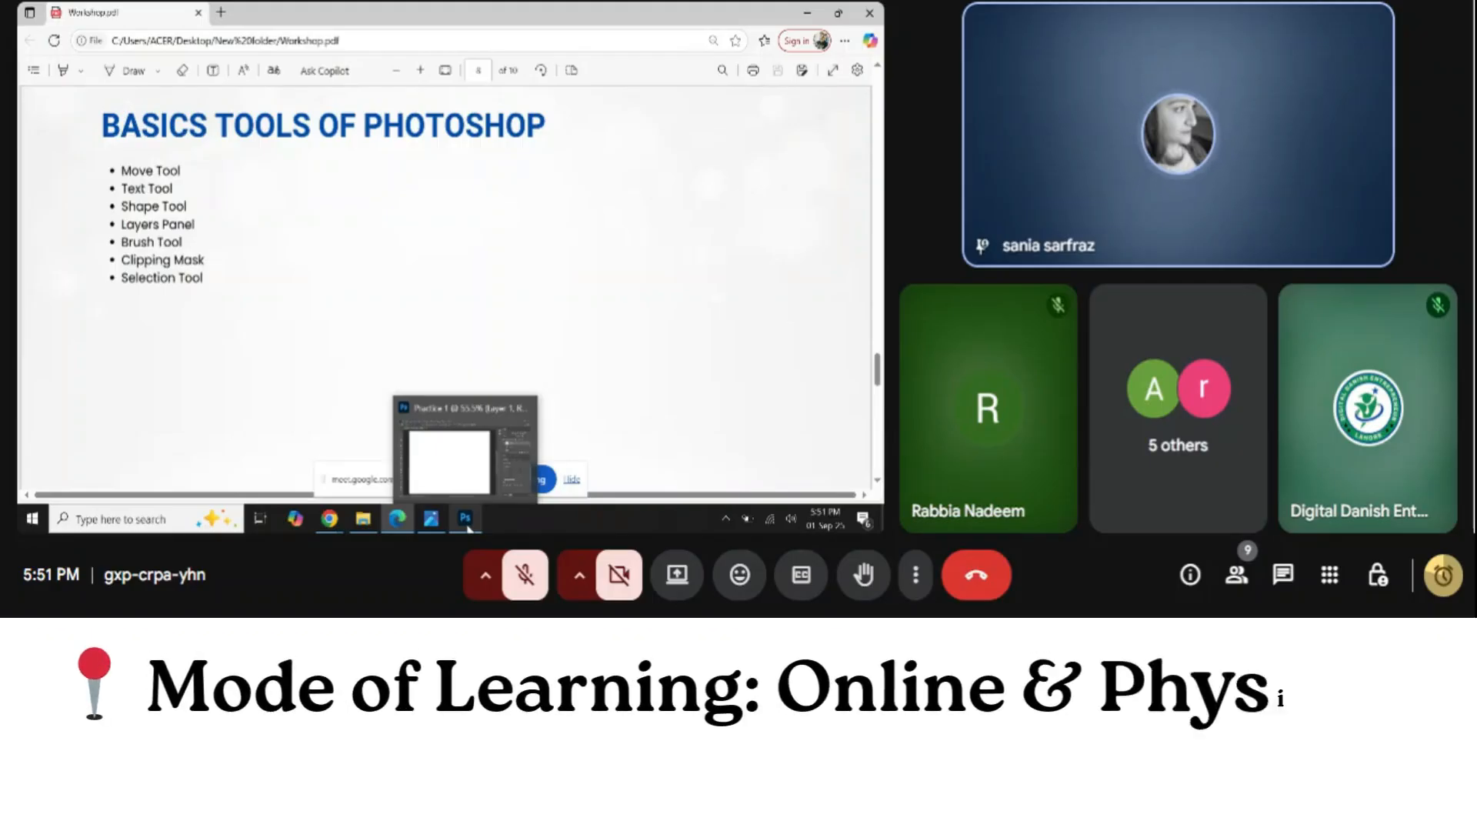
pyautogui.click(466, 523)
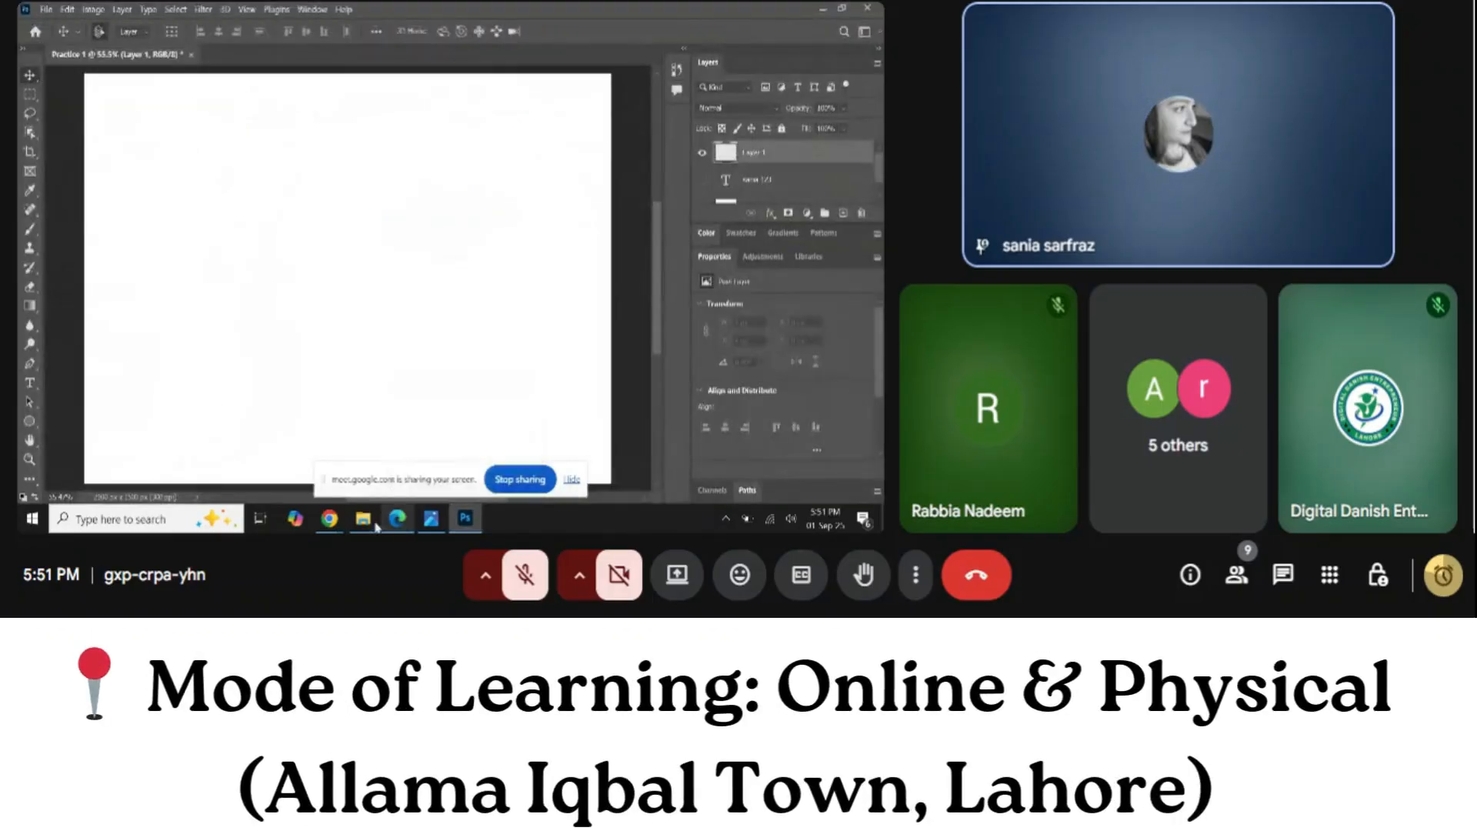
pyautogui.moveTo(329, 519)
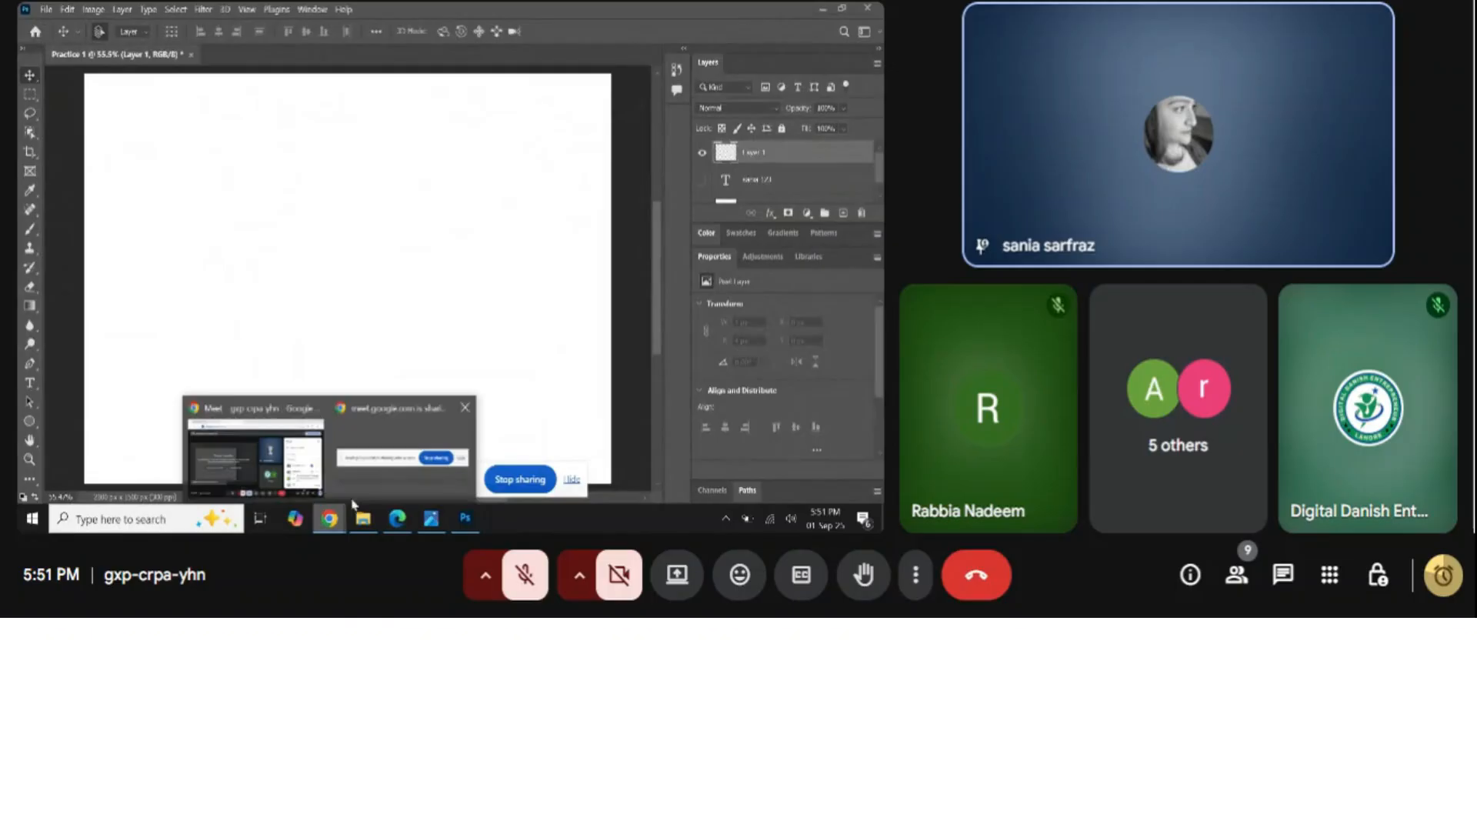
pyautogui.click(303, 458)
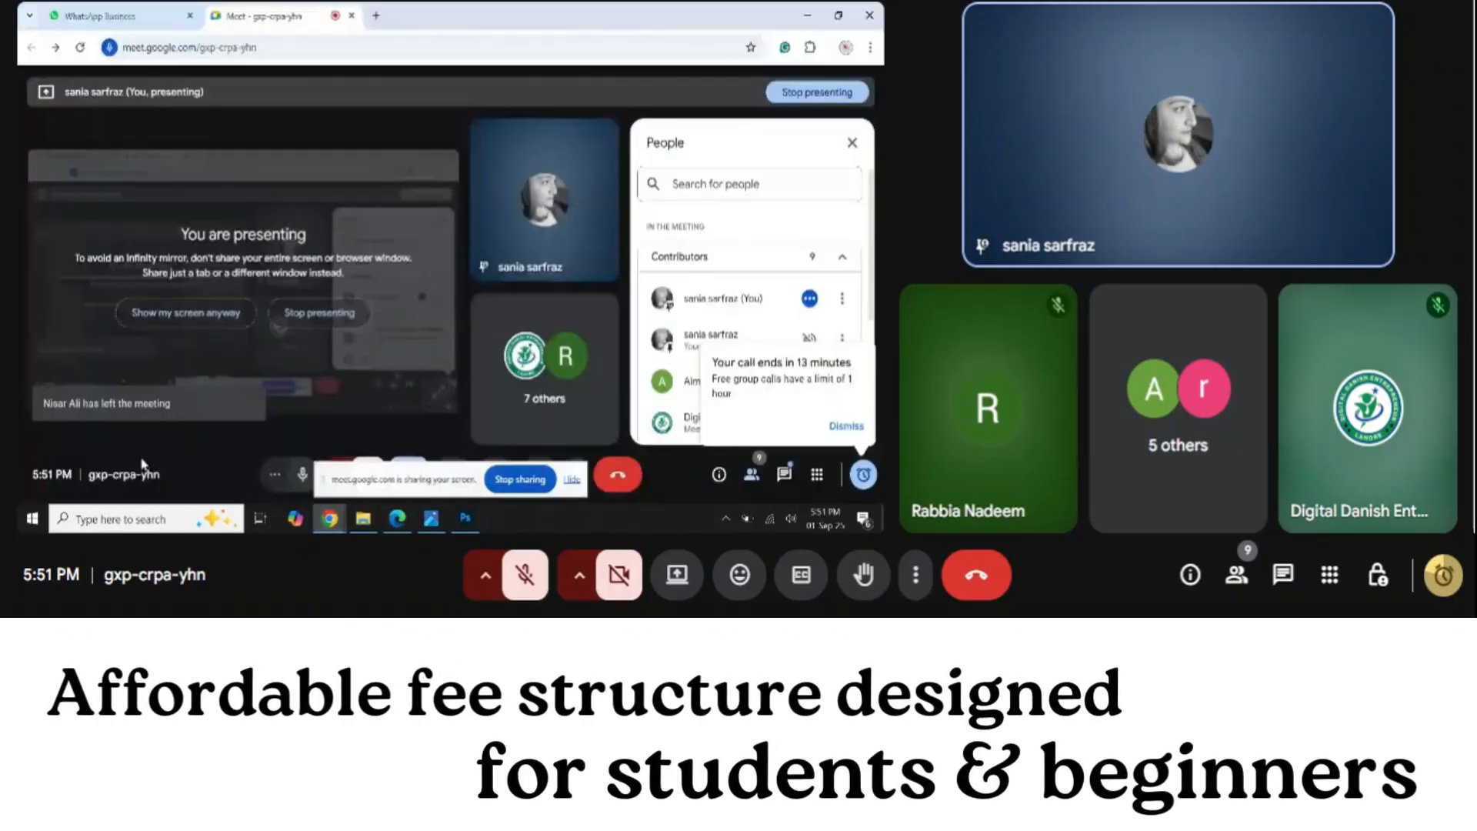
# Mute the microphone and open the in-call chat, discarding two false-start drafts
pyautogui.click(302, 474)
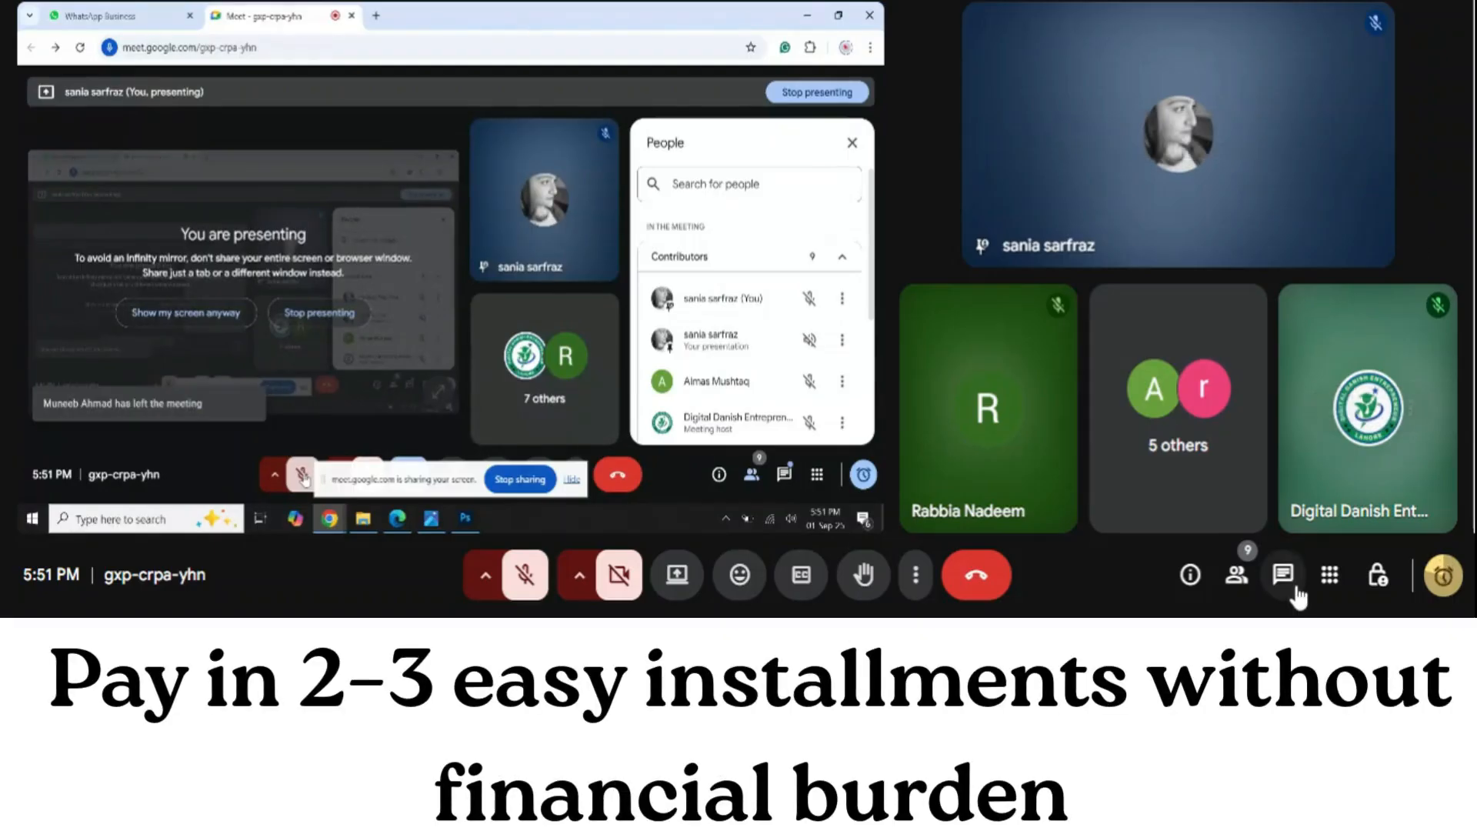
pyautogui.click(1295, 589)
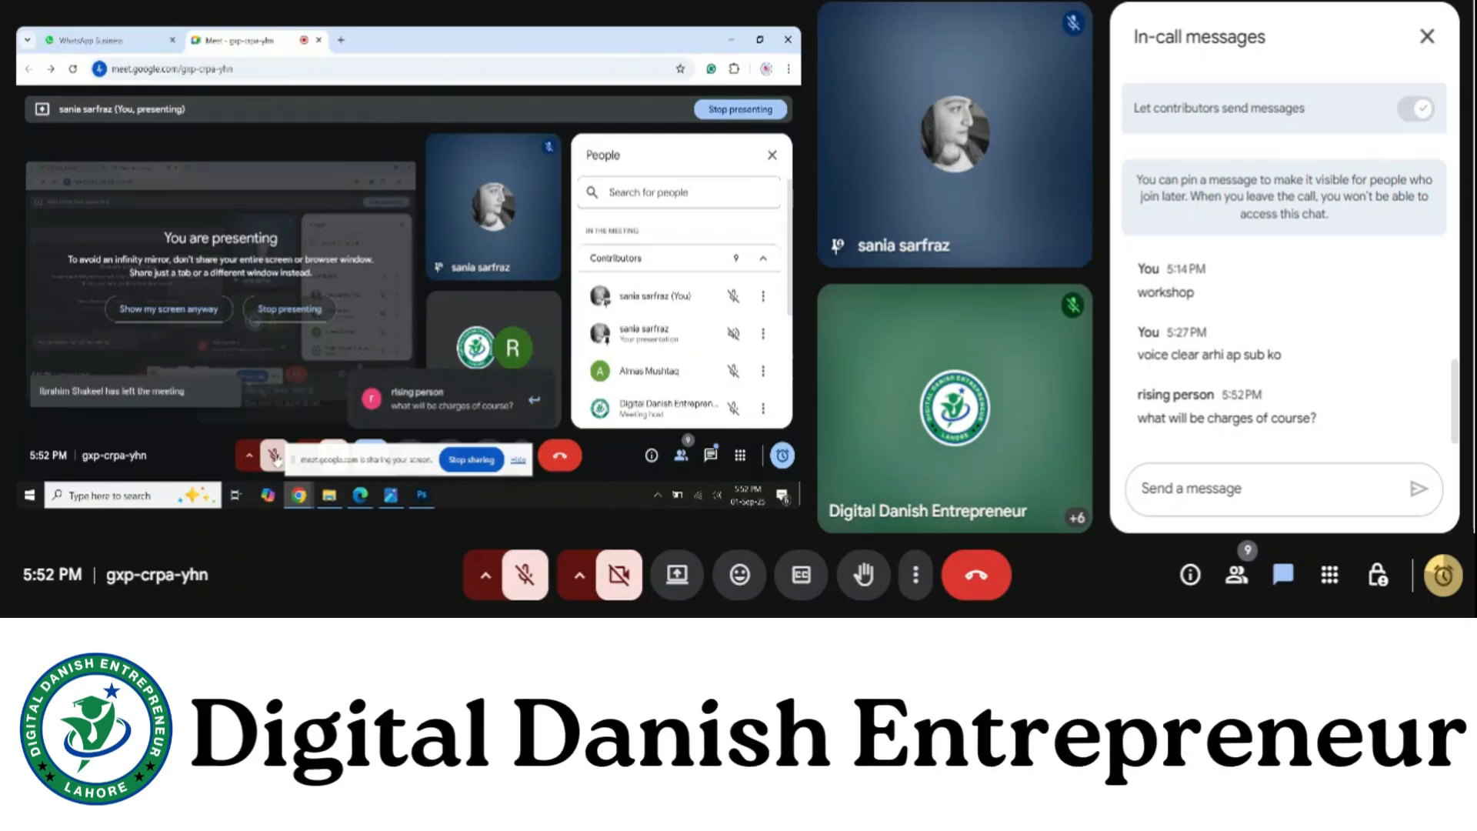
pyautogui.write('wh')
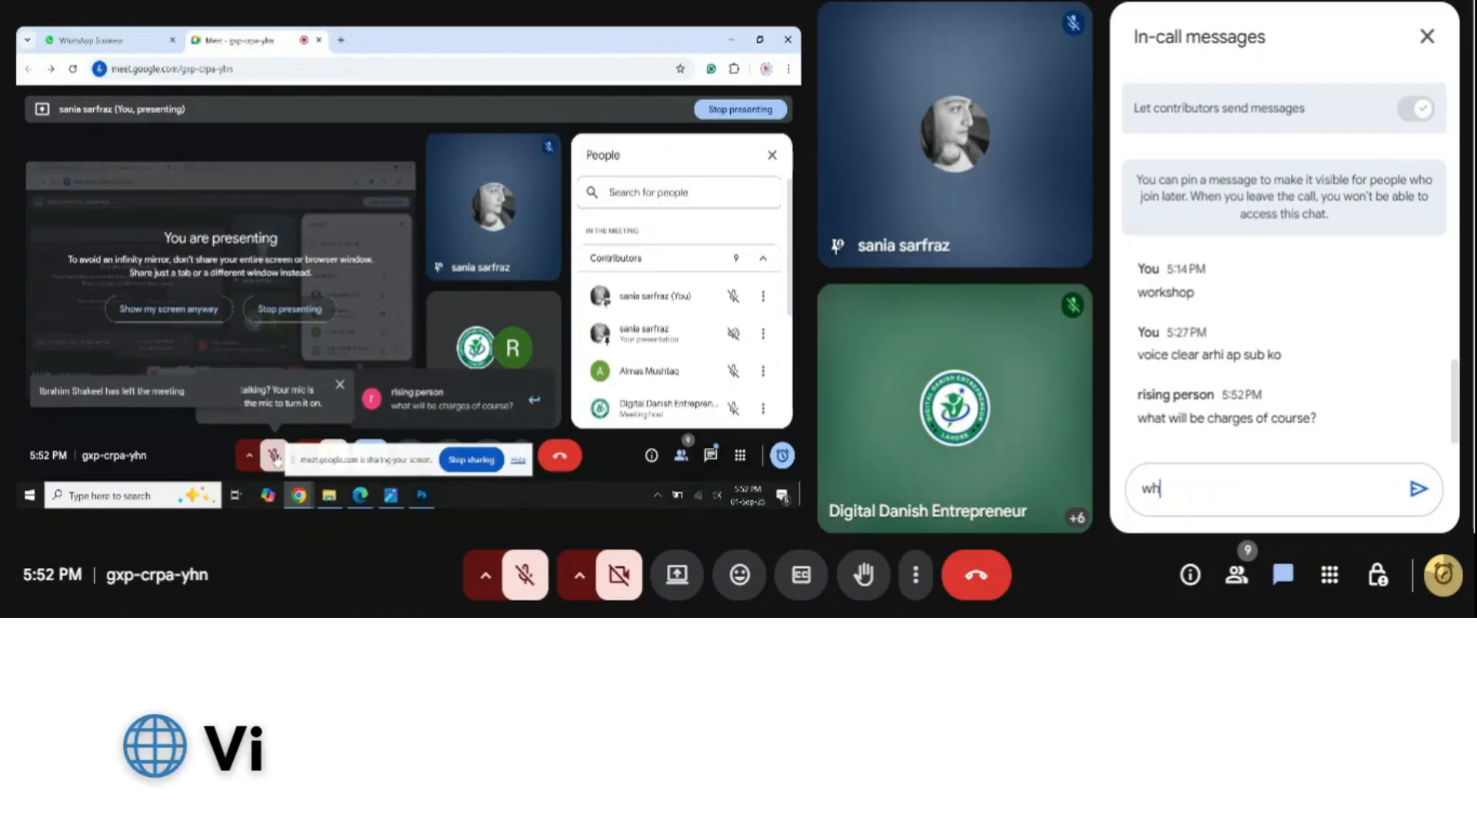
pyautogui.write('at')
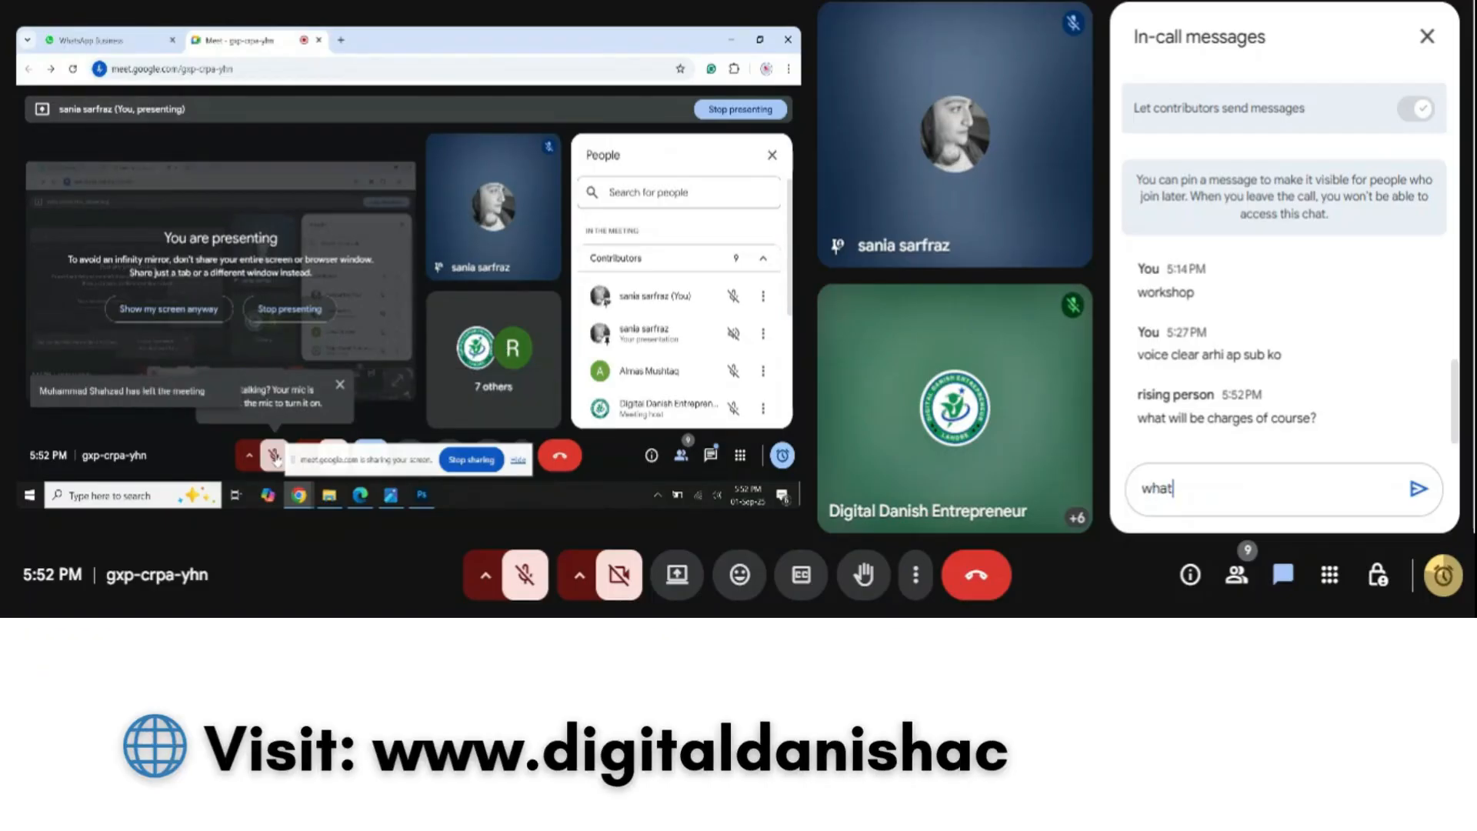
pyautogui.write('s')
pyautogui.press('BackSpace')
pyautogui.press('BackSpace')
pyautogui.press('BackSpace')
pyautogui.press('BackSpace')
pyautogui.press('BackSpace')
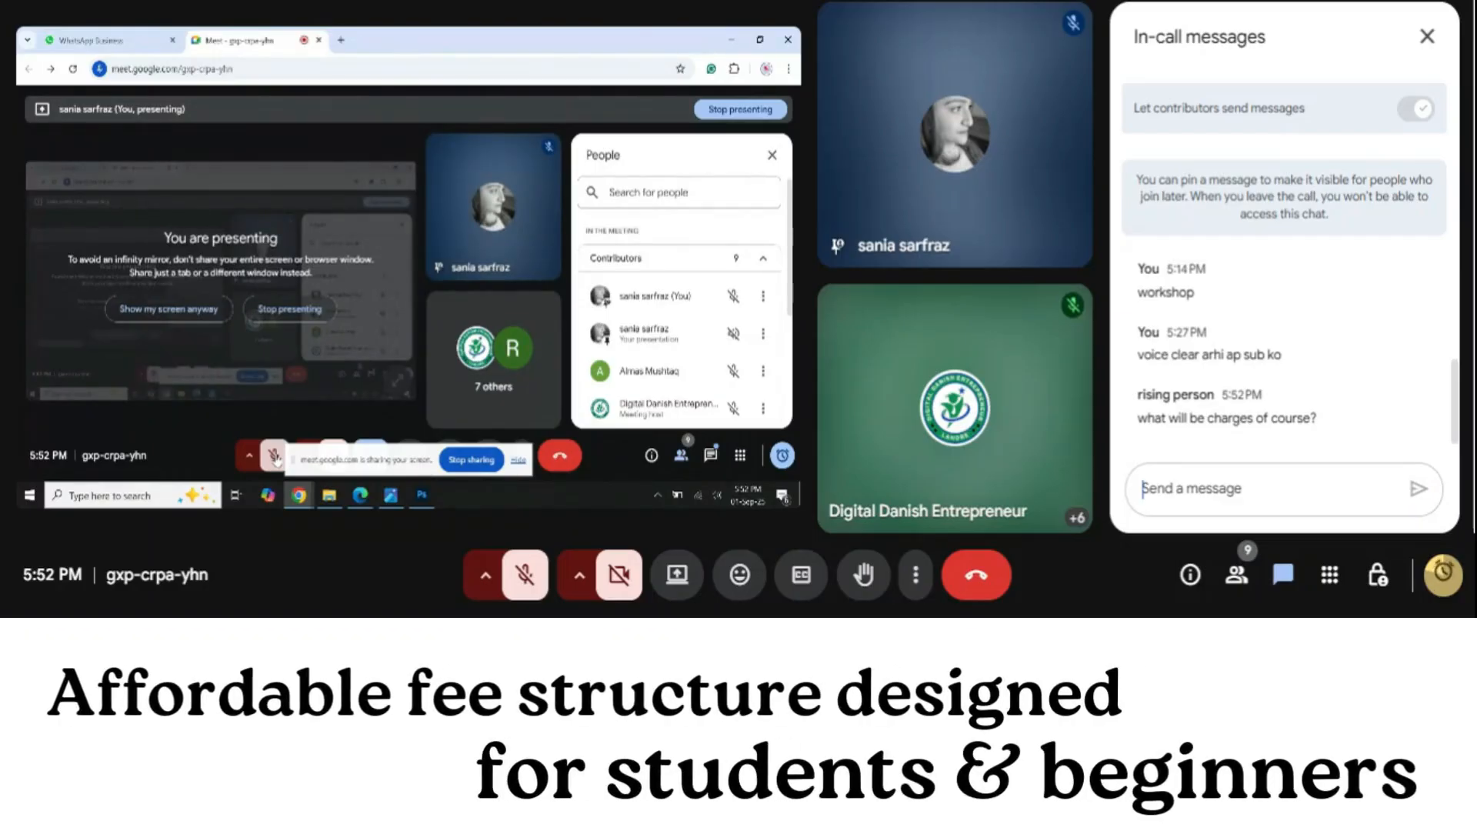
pyautogui.write('nage')
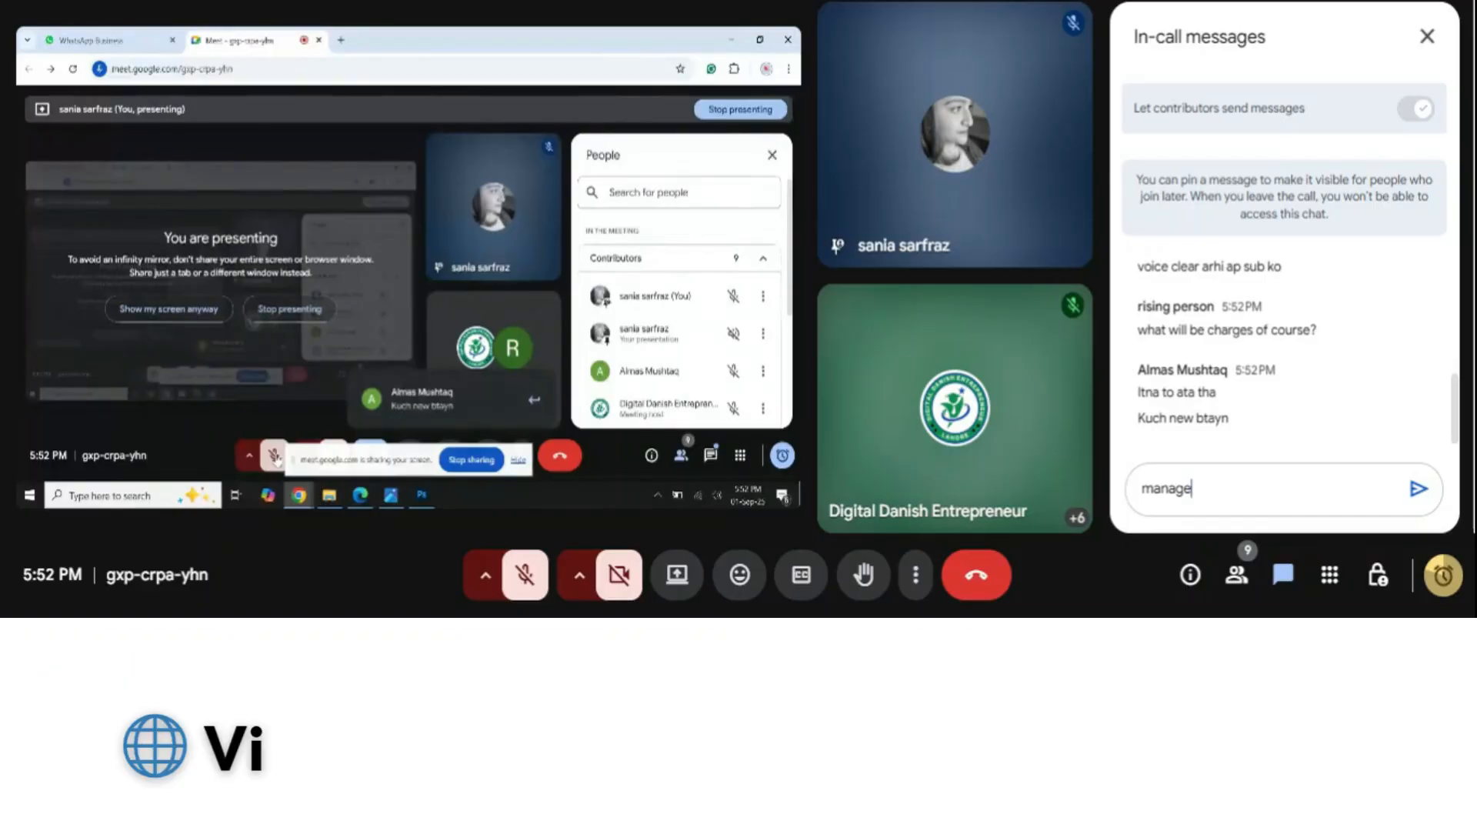
pyautogui.press('BackSpace')
pyautogui.press('BackSpace')
pyautogui.press('BackSpace')
pyautogui.press('BackSpace')
pyautogui.press('BackSpace')
pyautogui.press('BackSpace')
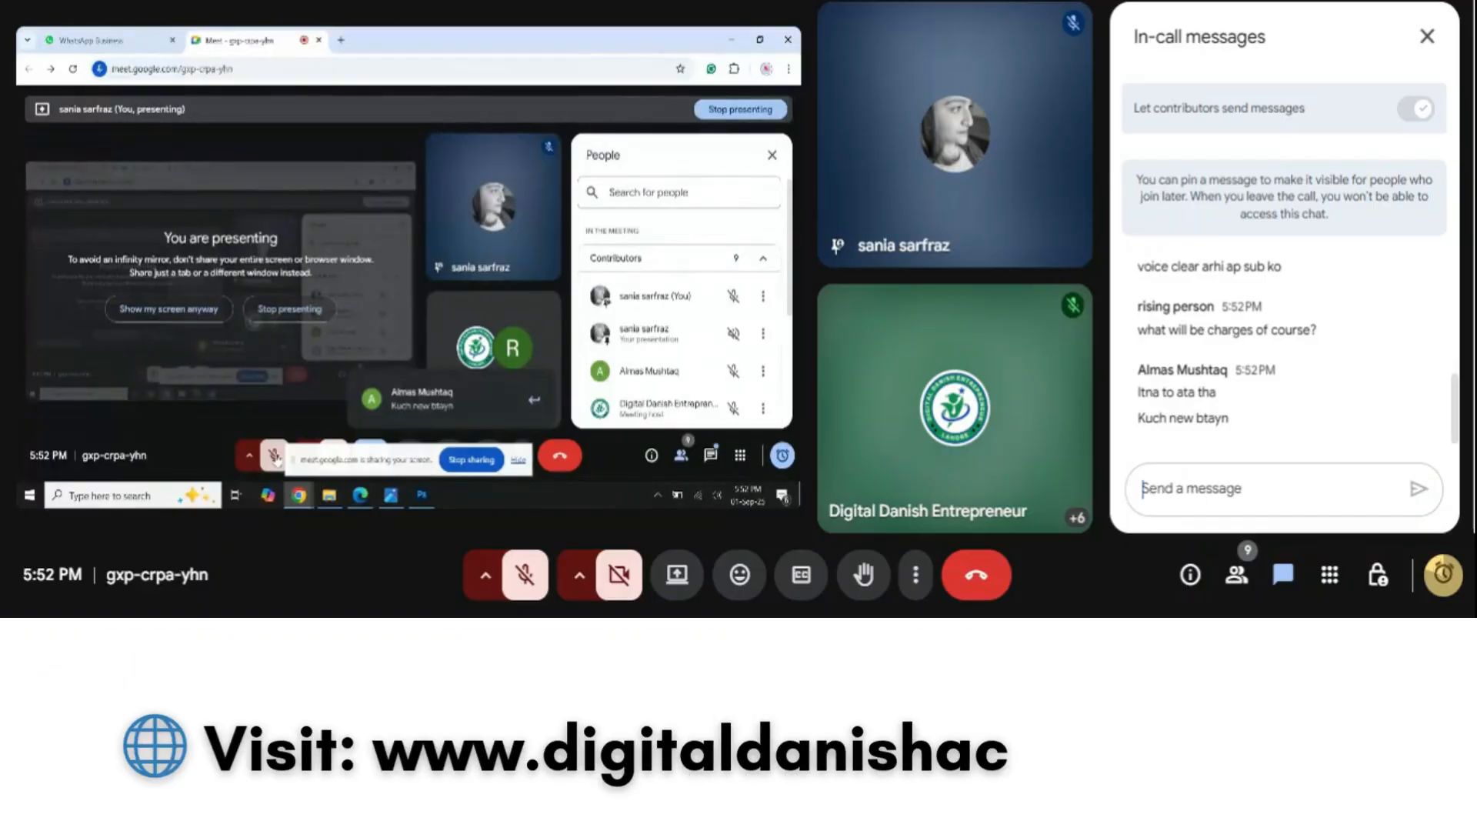
# Send the chat reply 'course ki details ap whatspp pr text kr ly' and close the chat
pyautogui.write('co')
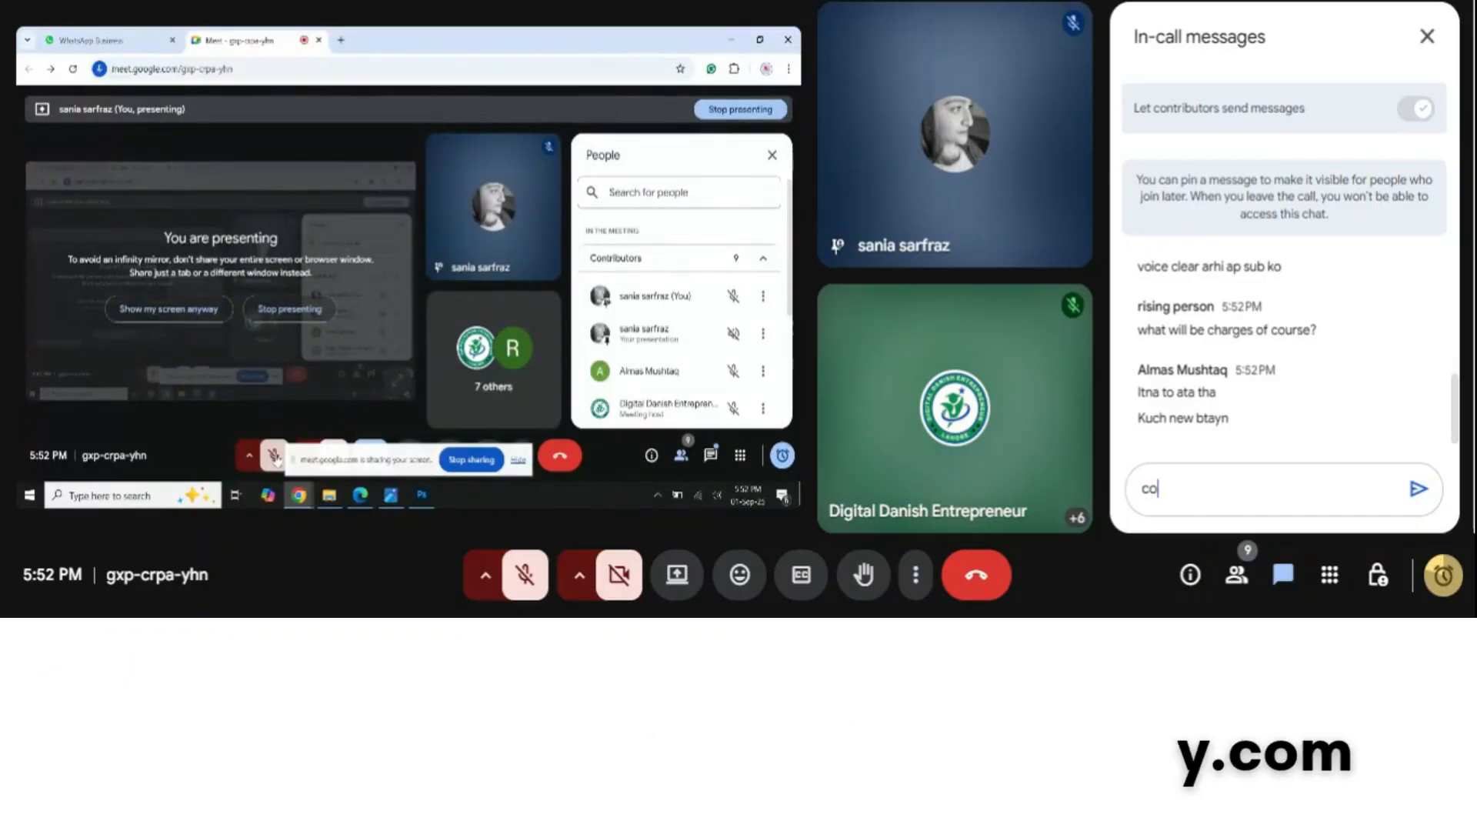
pyautogui.write('urse')
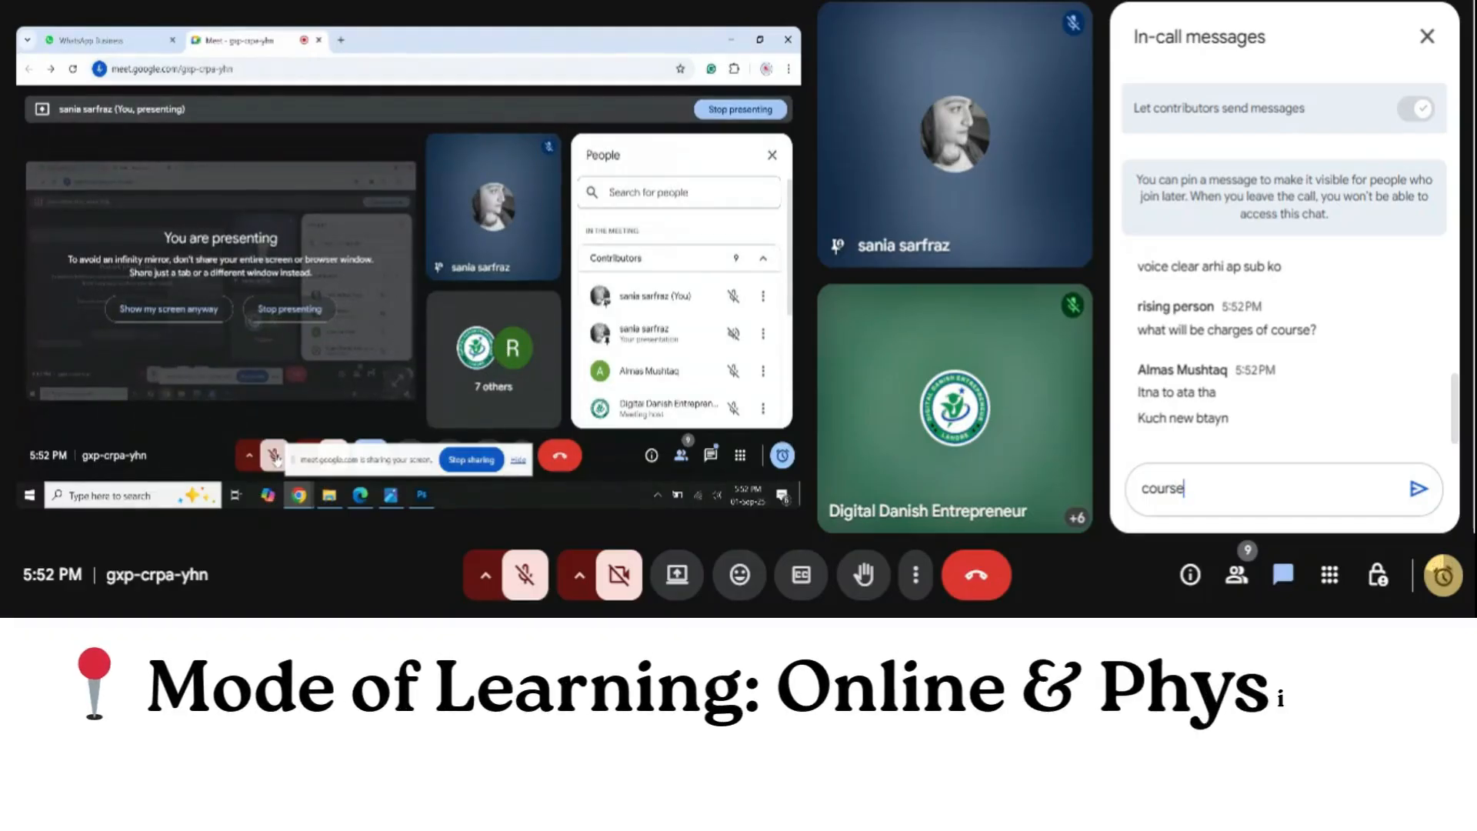
pyautogui.write(' ki details')
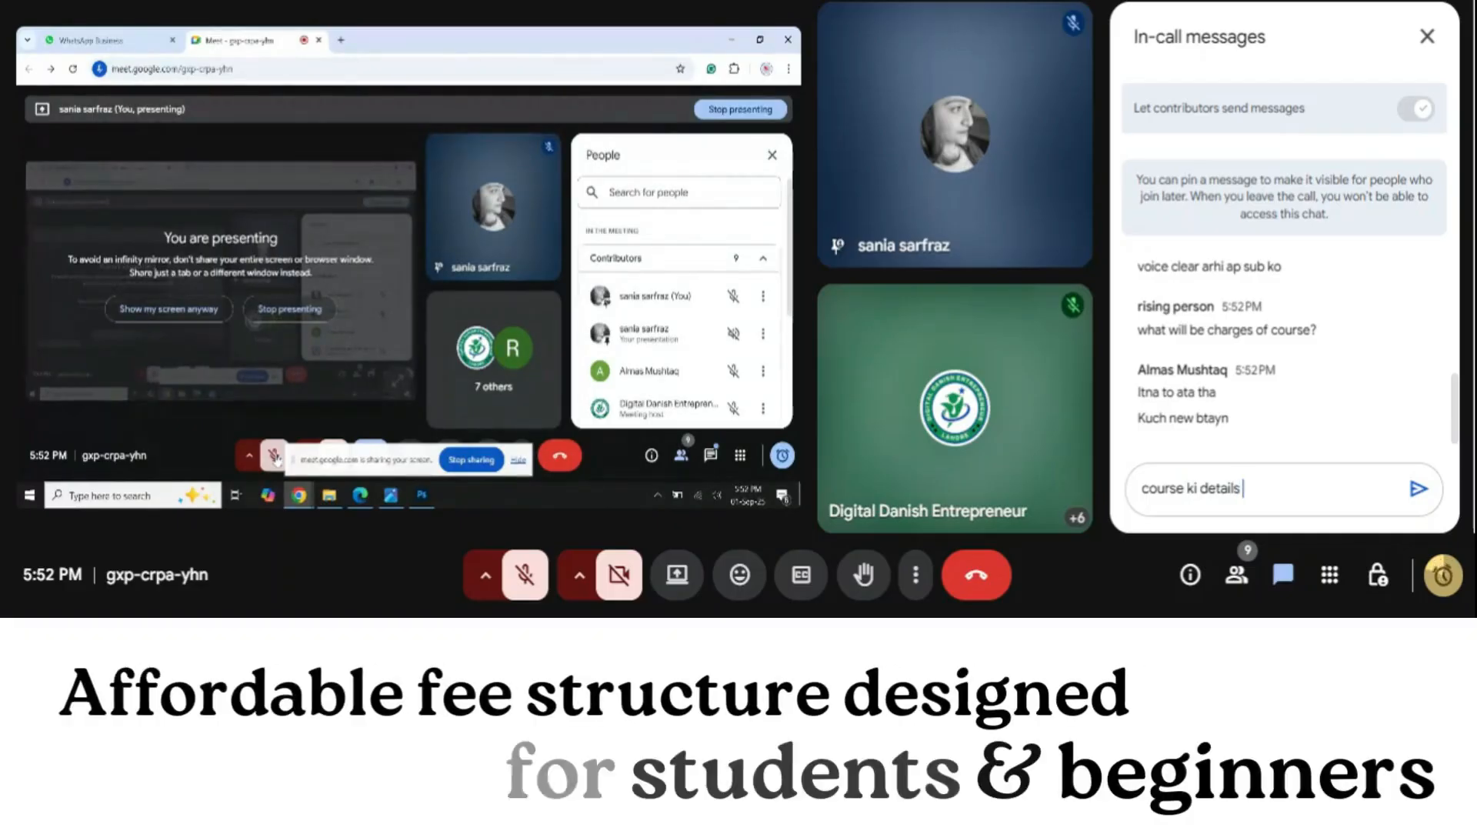
pyautogui.write(' ap')
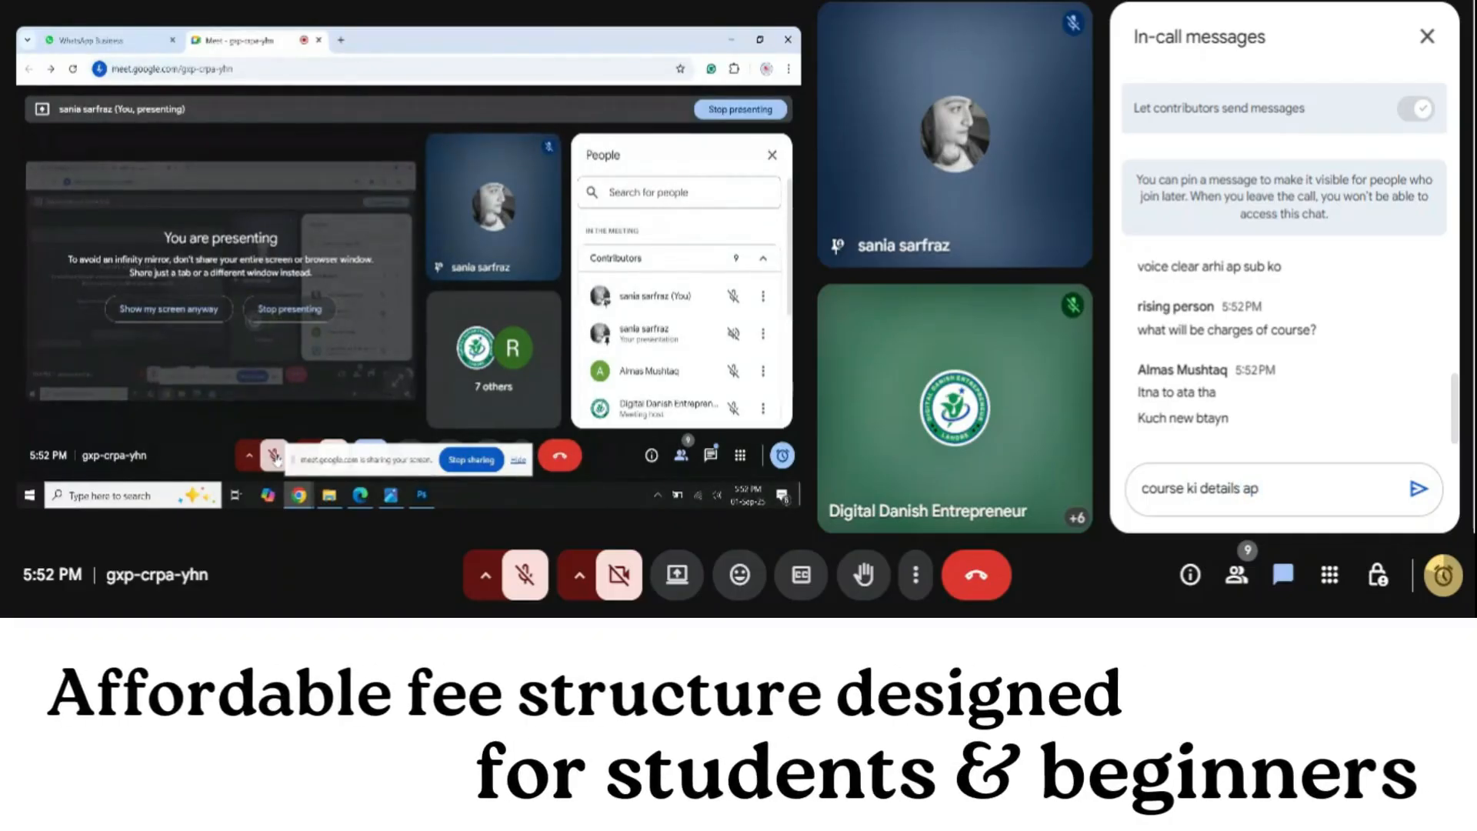
pyautogui.write(' whats')
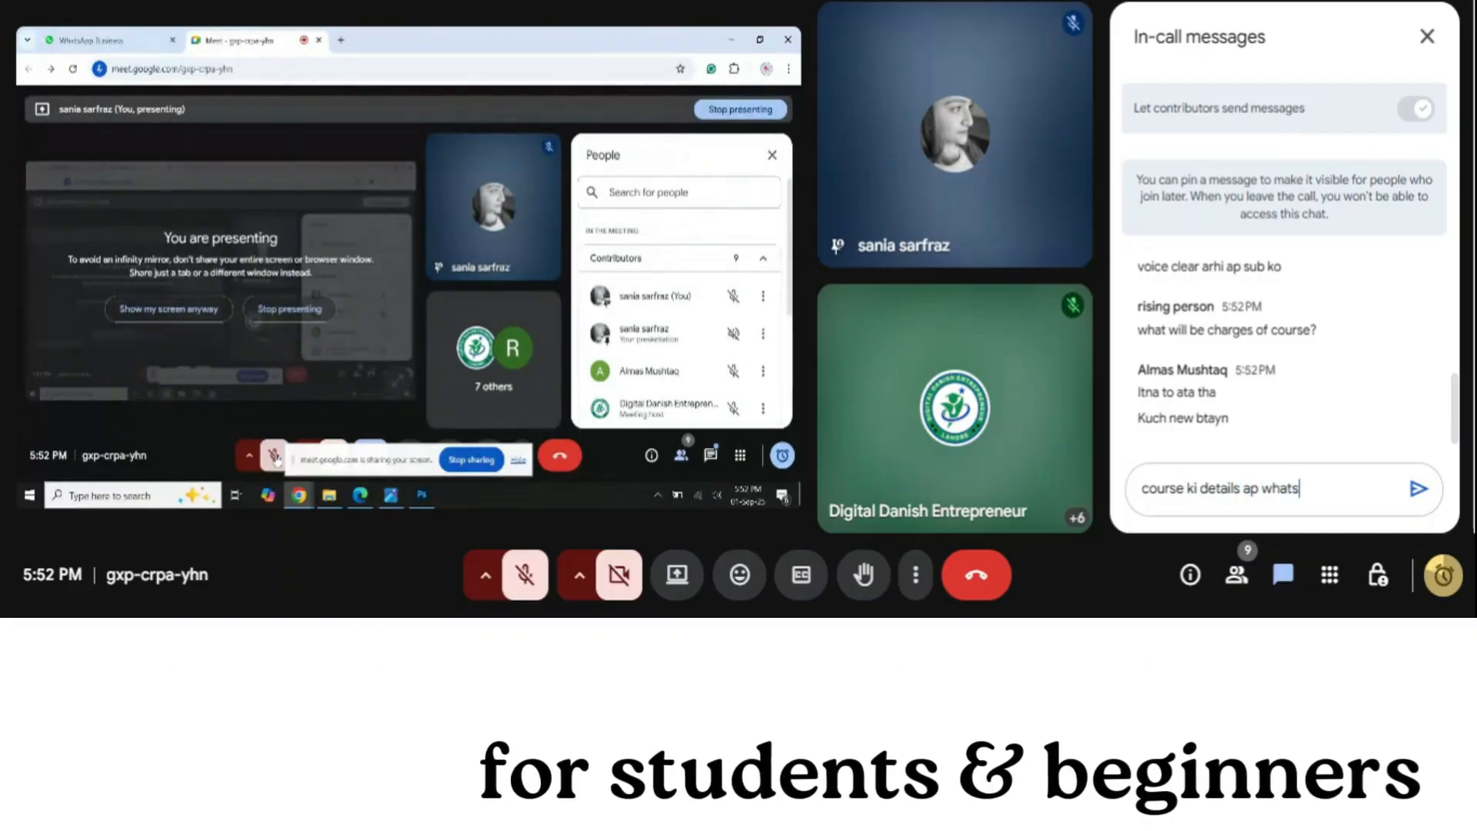
pyautogui.write('pp p')
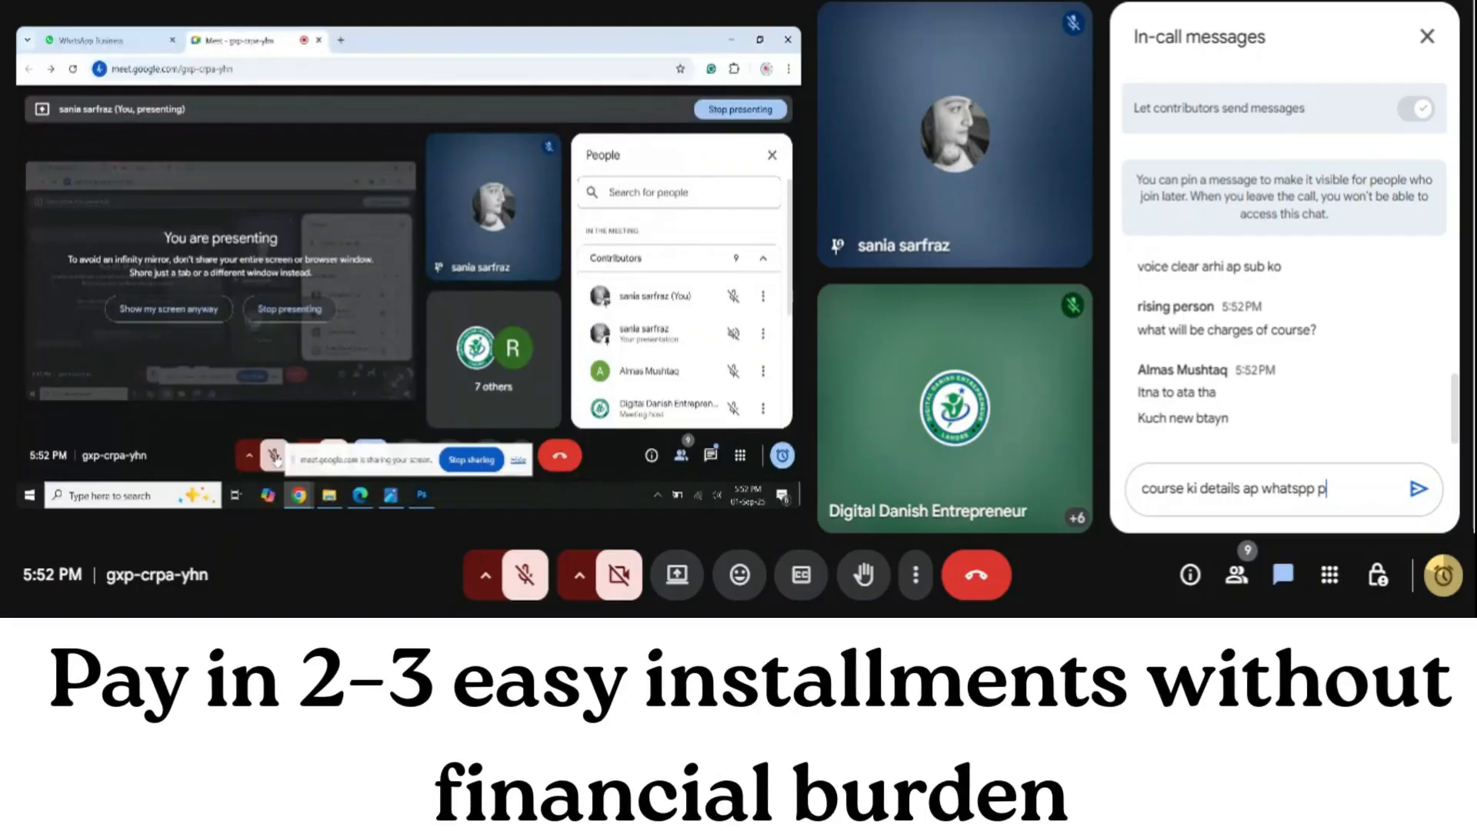
pyautogui.write('r text')
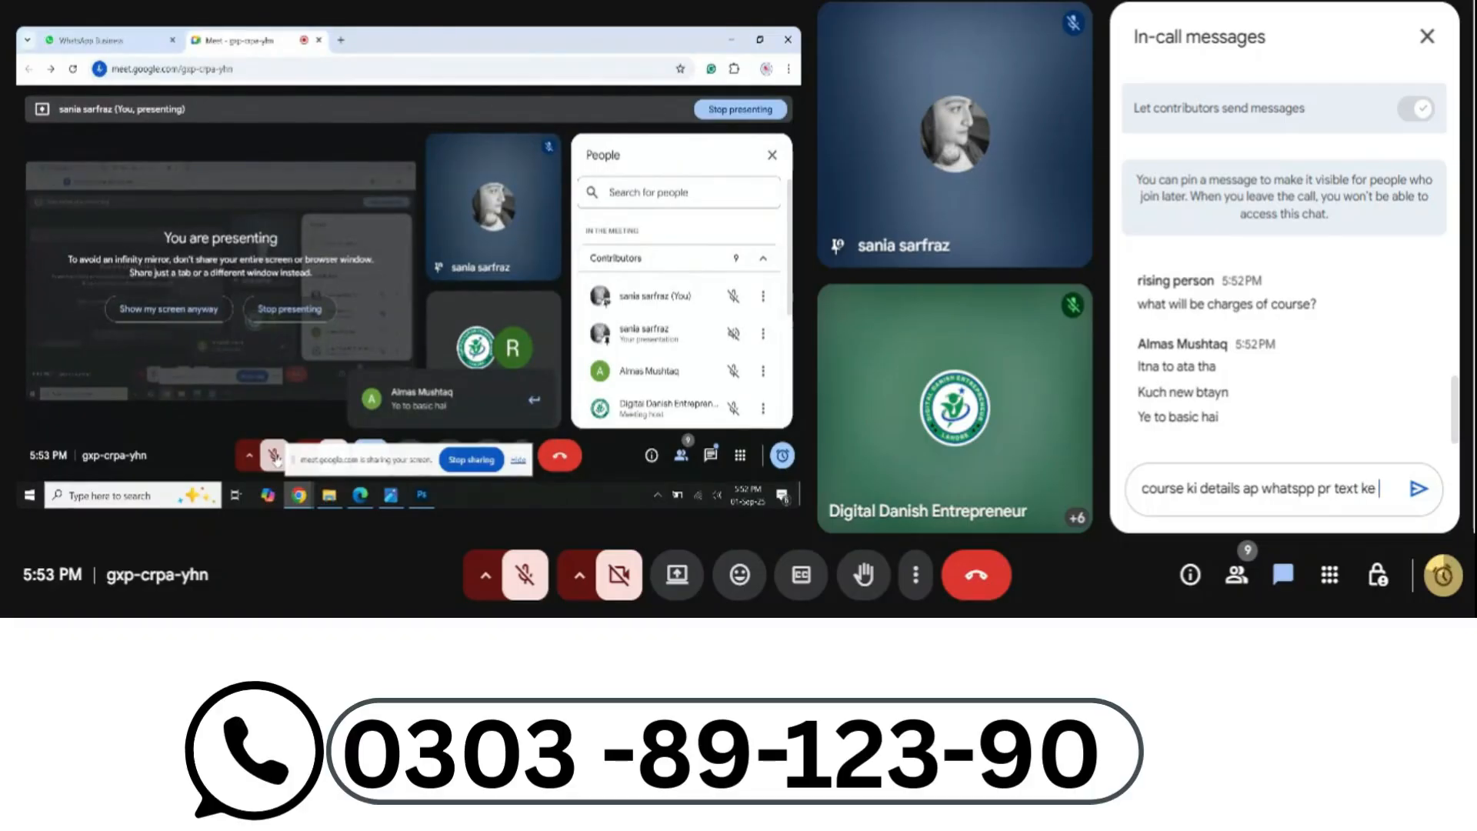
pyautogui.write('kr ')
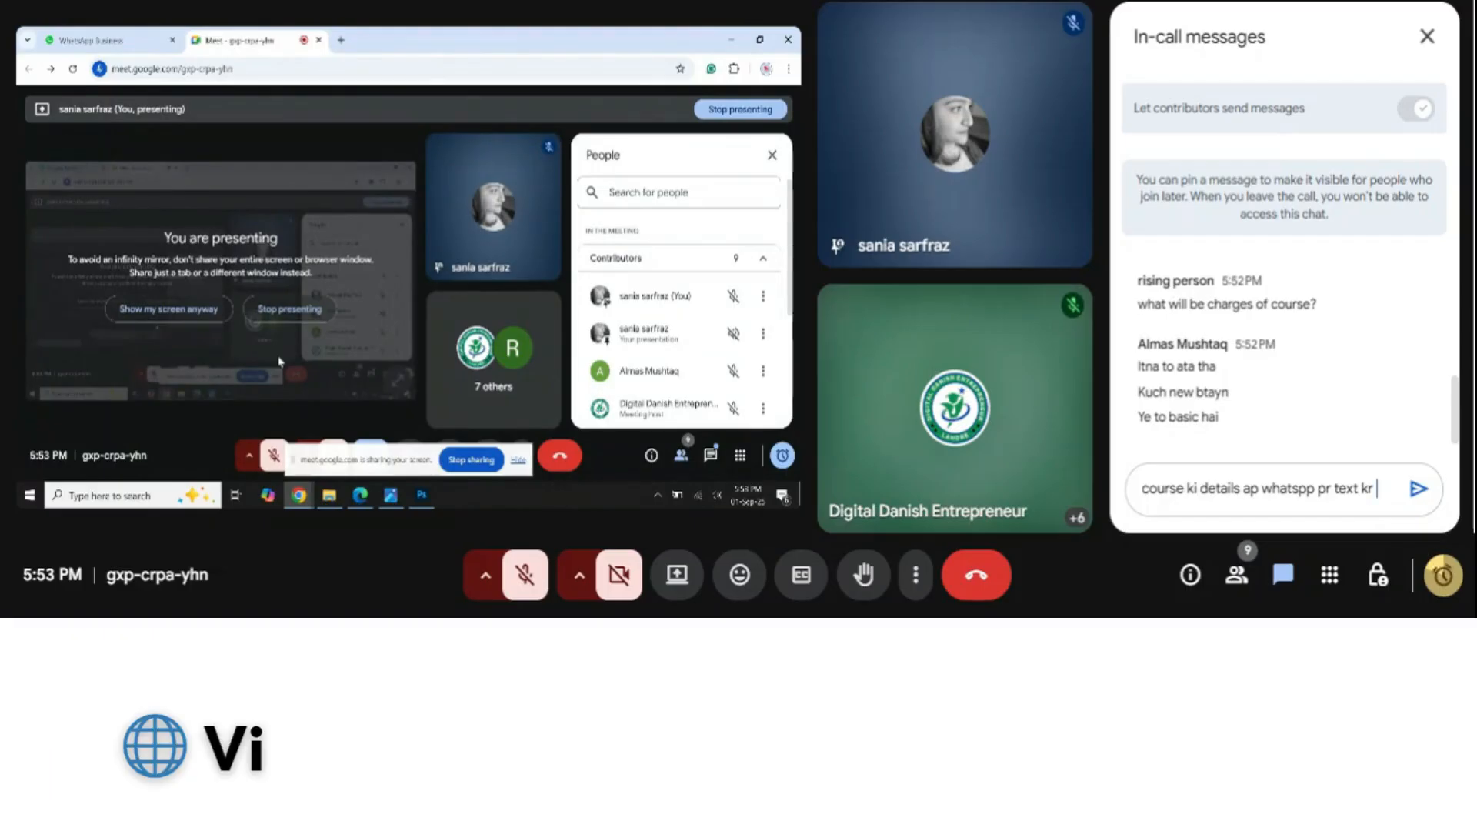
pyautogui.write('kr')
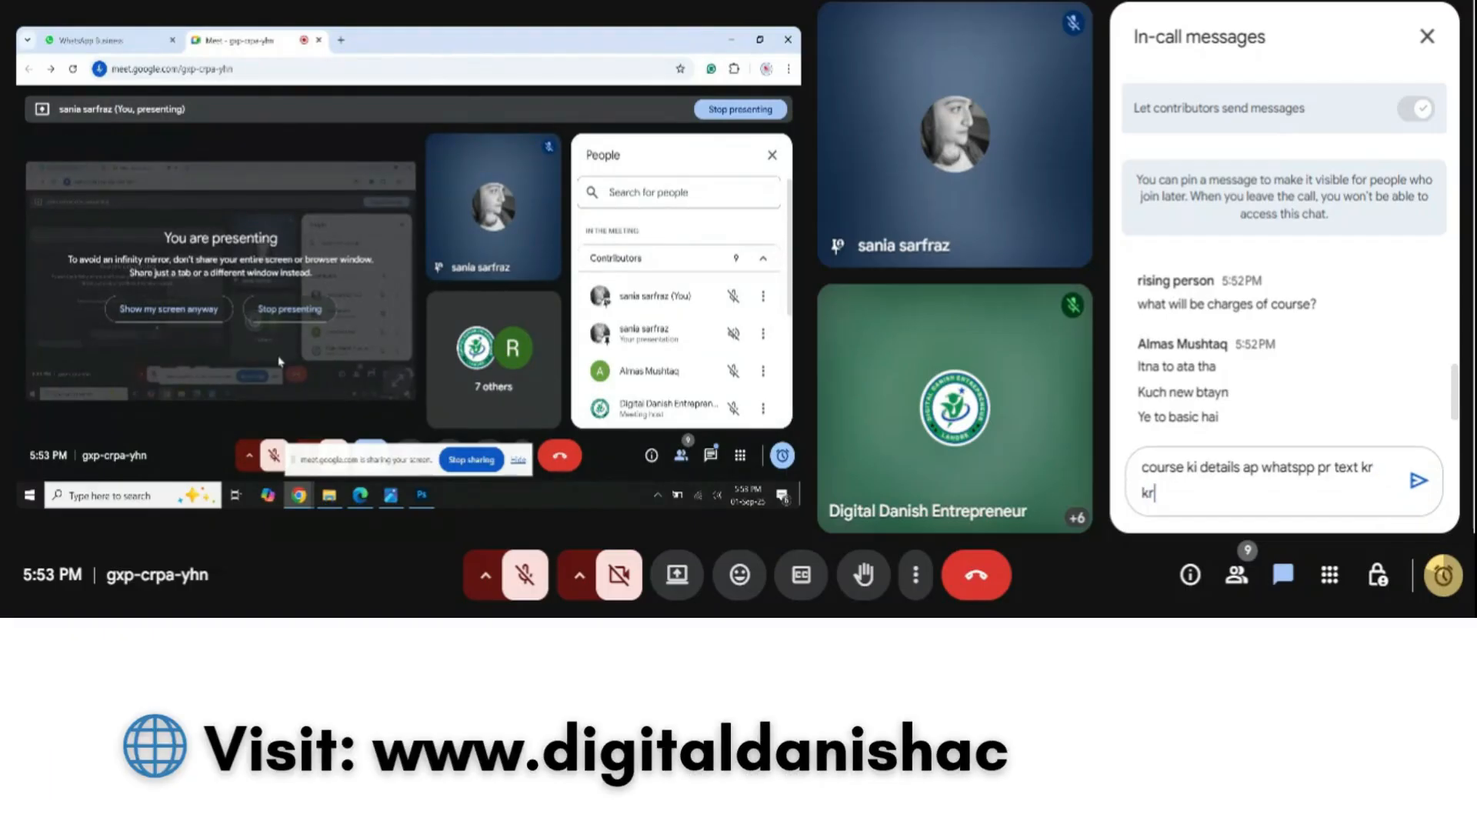
pyautogui.write('y')
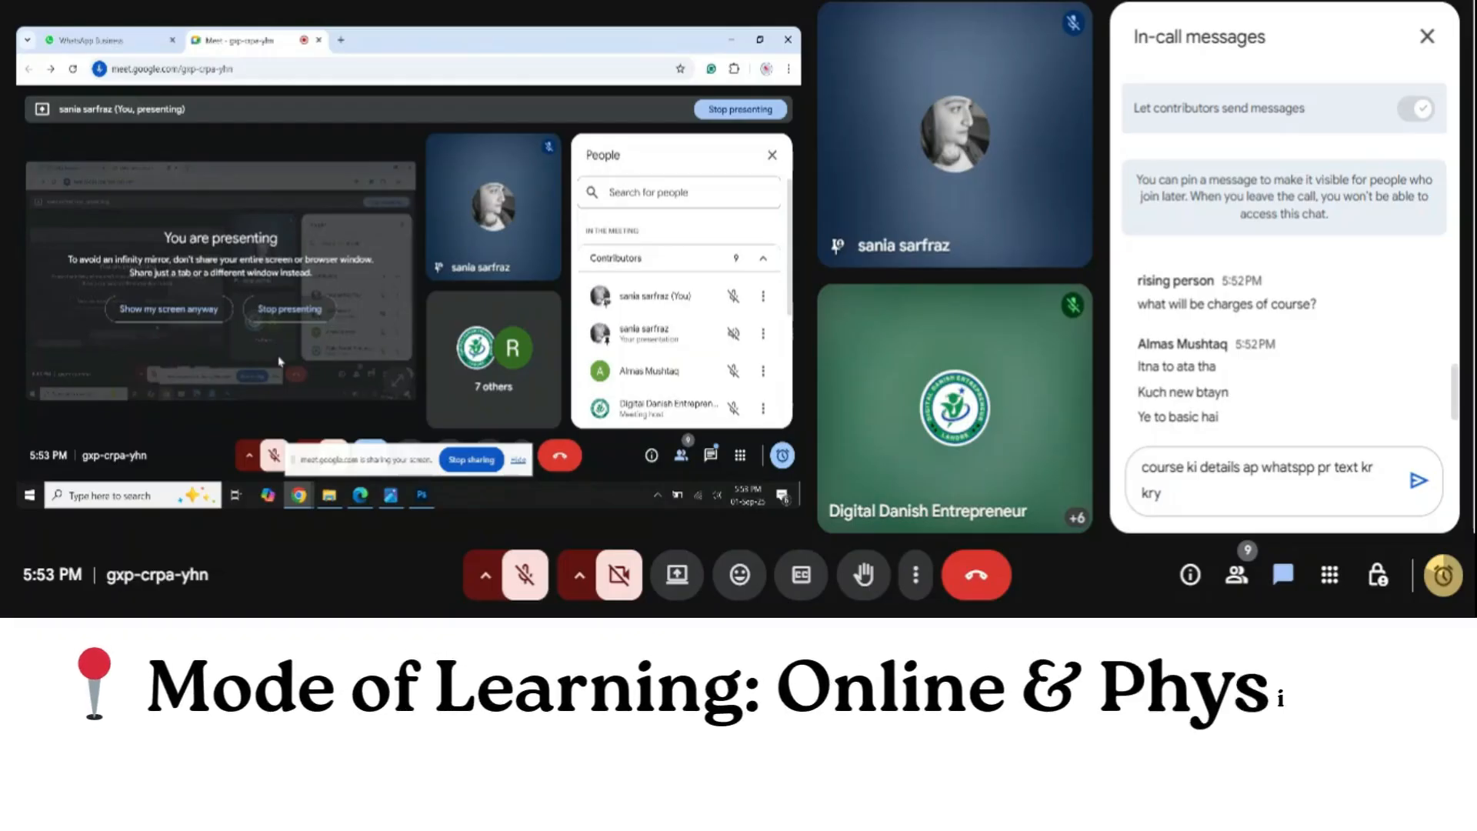
pyautogui.press('BackSpace')
pyautogui.press('BackSpace')
pyautogui.press('BackSpace')
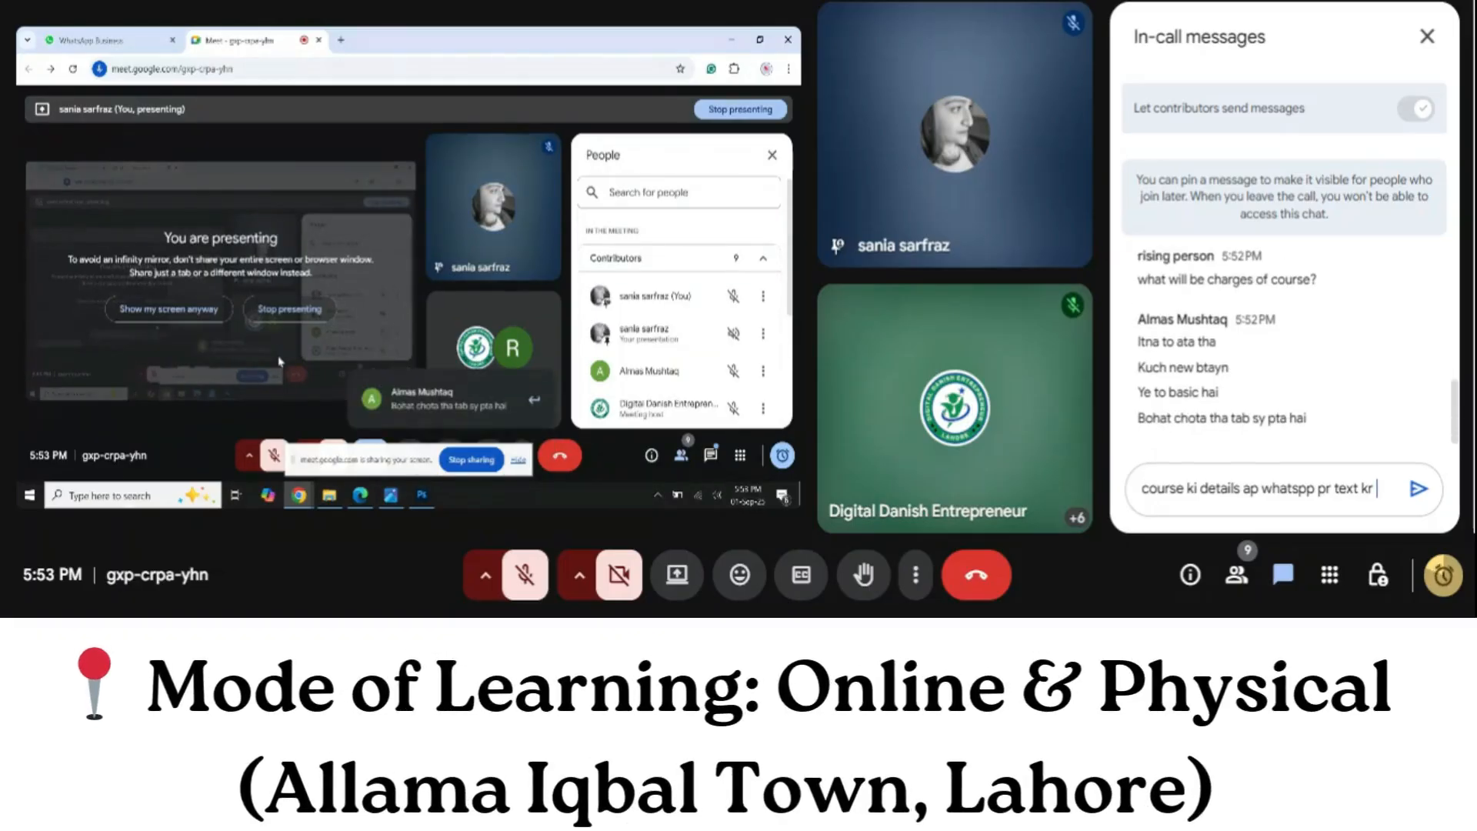
pyautogui.write('ly')
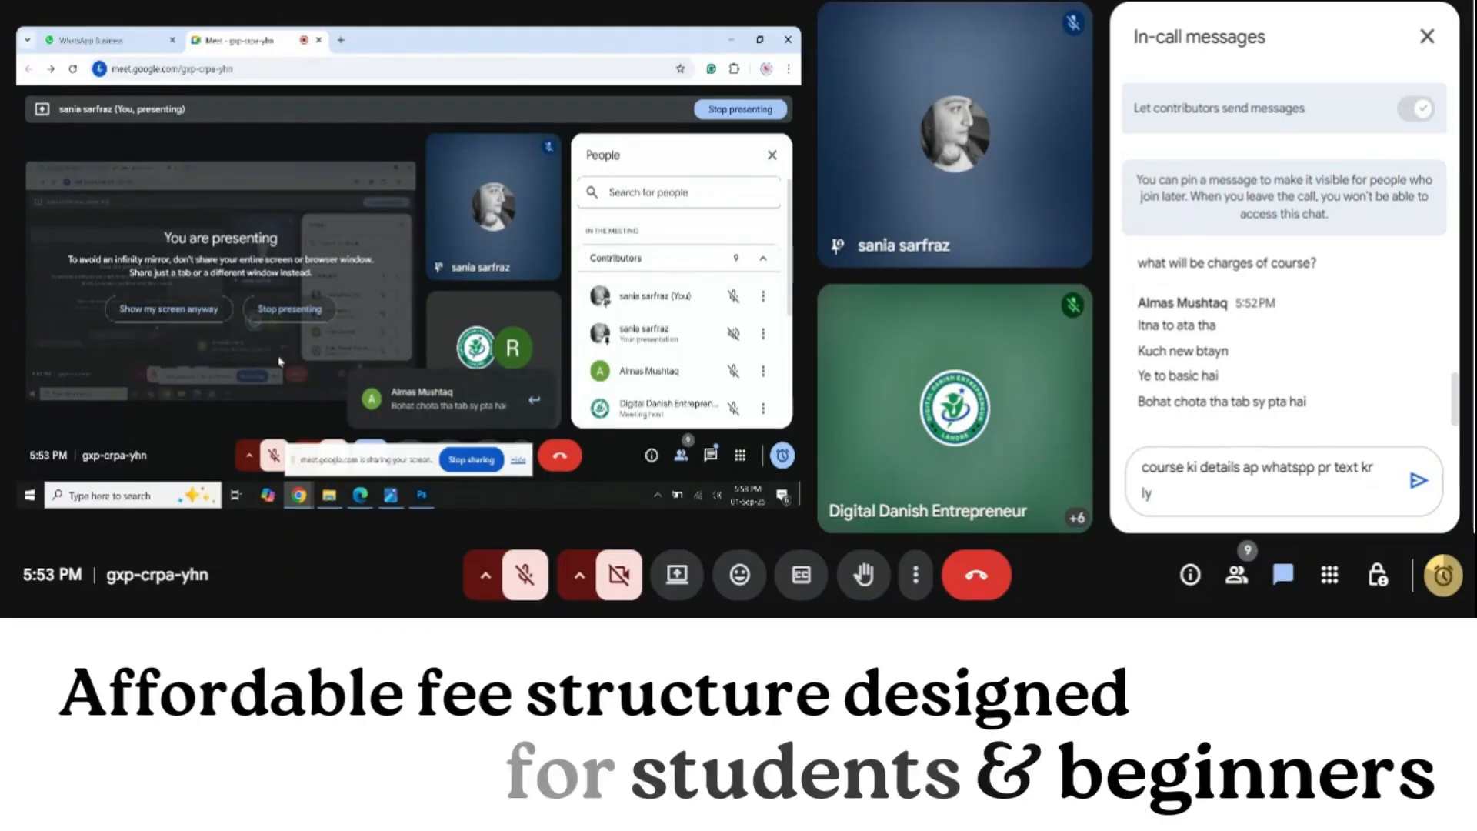
pyautogui.press('Return')
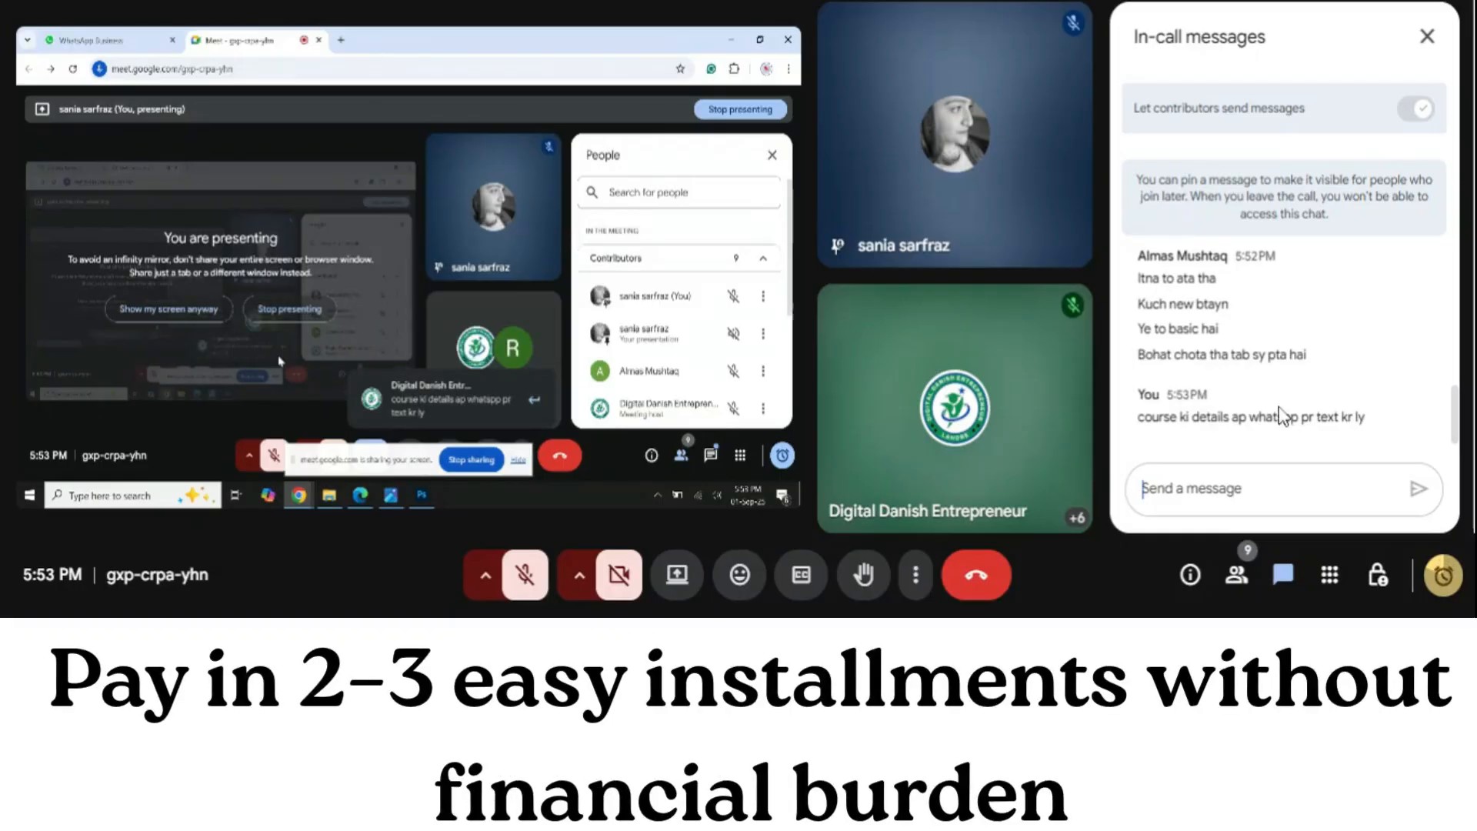
pyautogui.click(1429, 36)
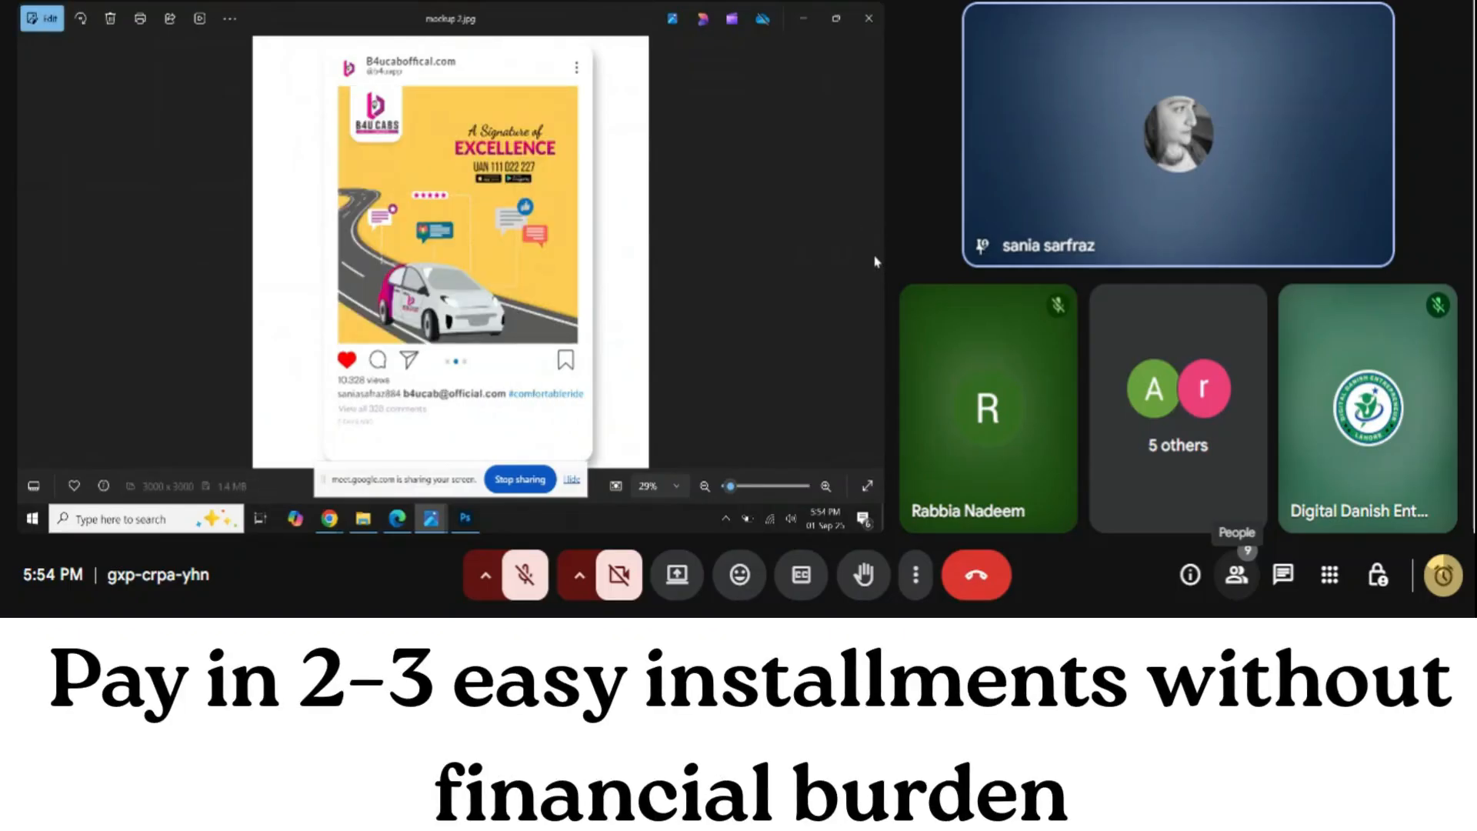
# Check the remaining call time, then open and close the Meet participant list
pyautogui.click(1437, 578)
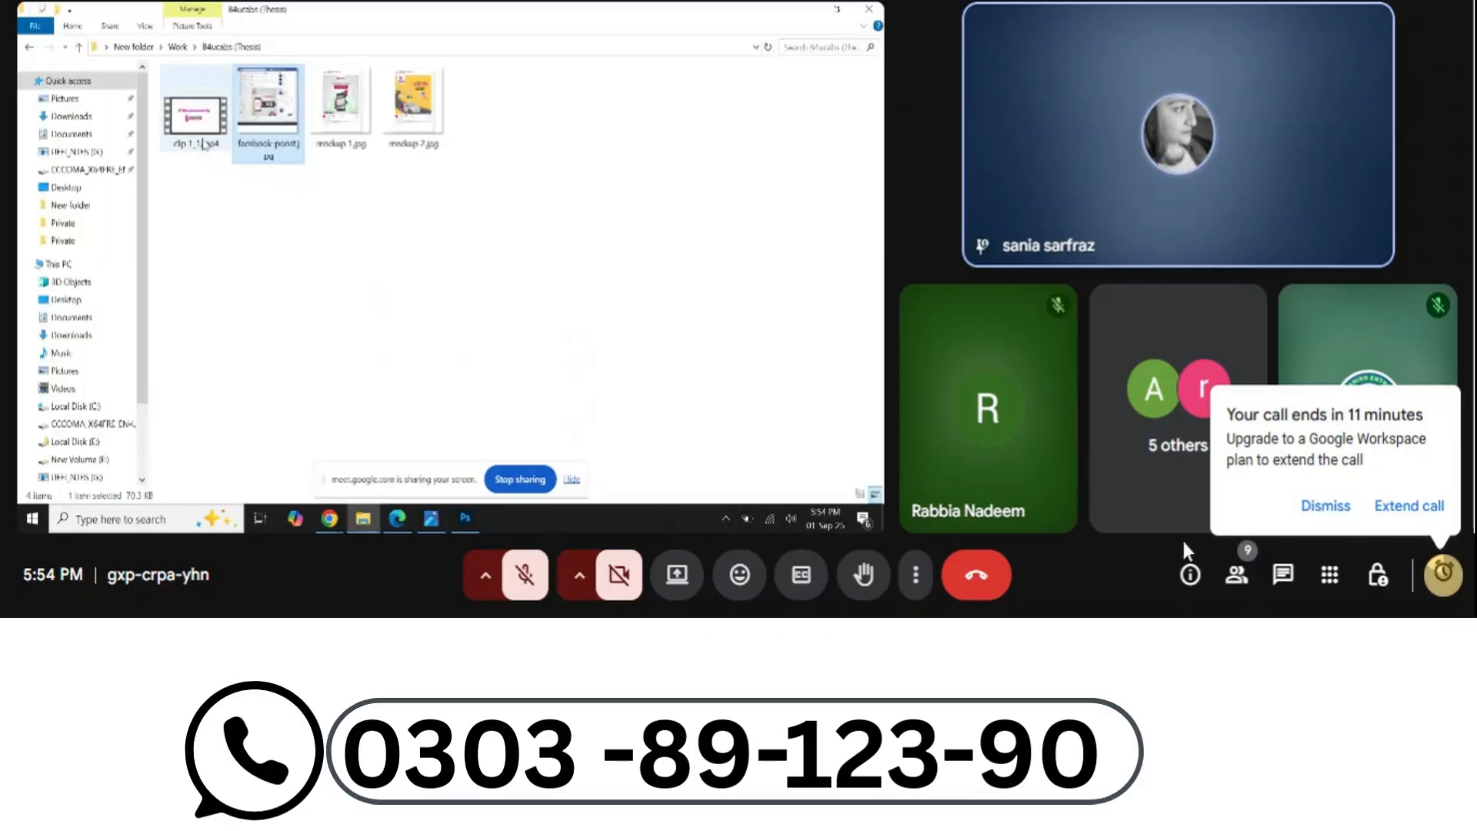
pyautogui.click(1154, 511)
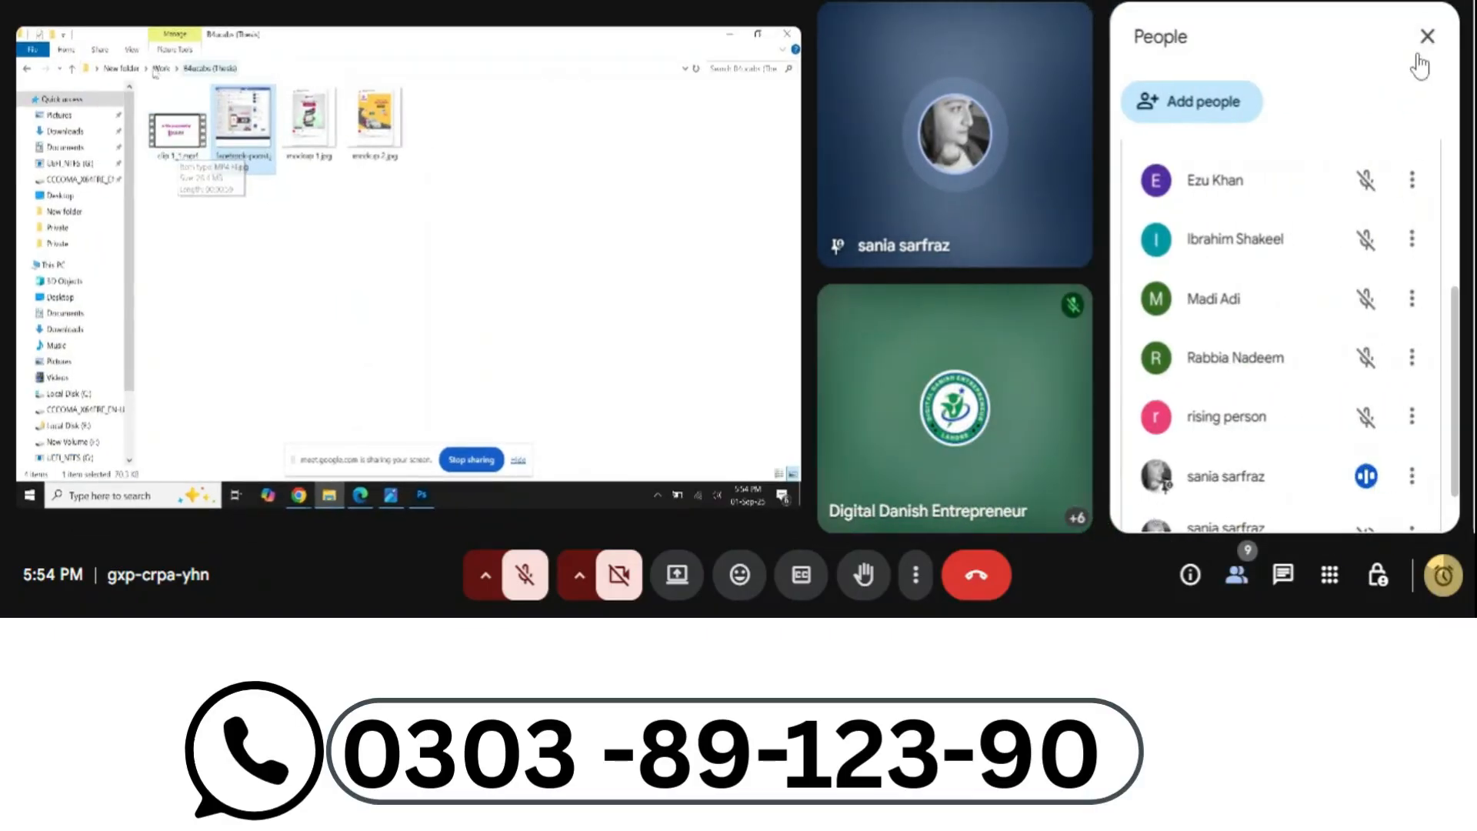
pyautogui.click(1425, 51)
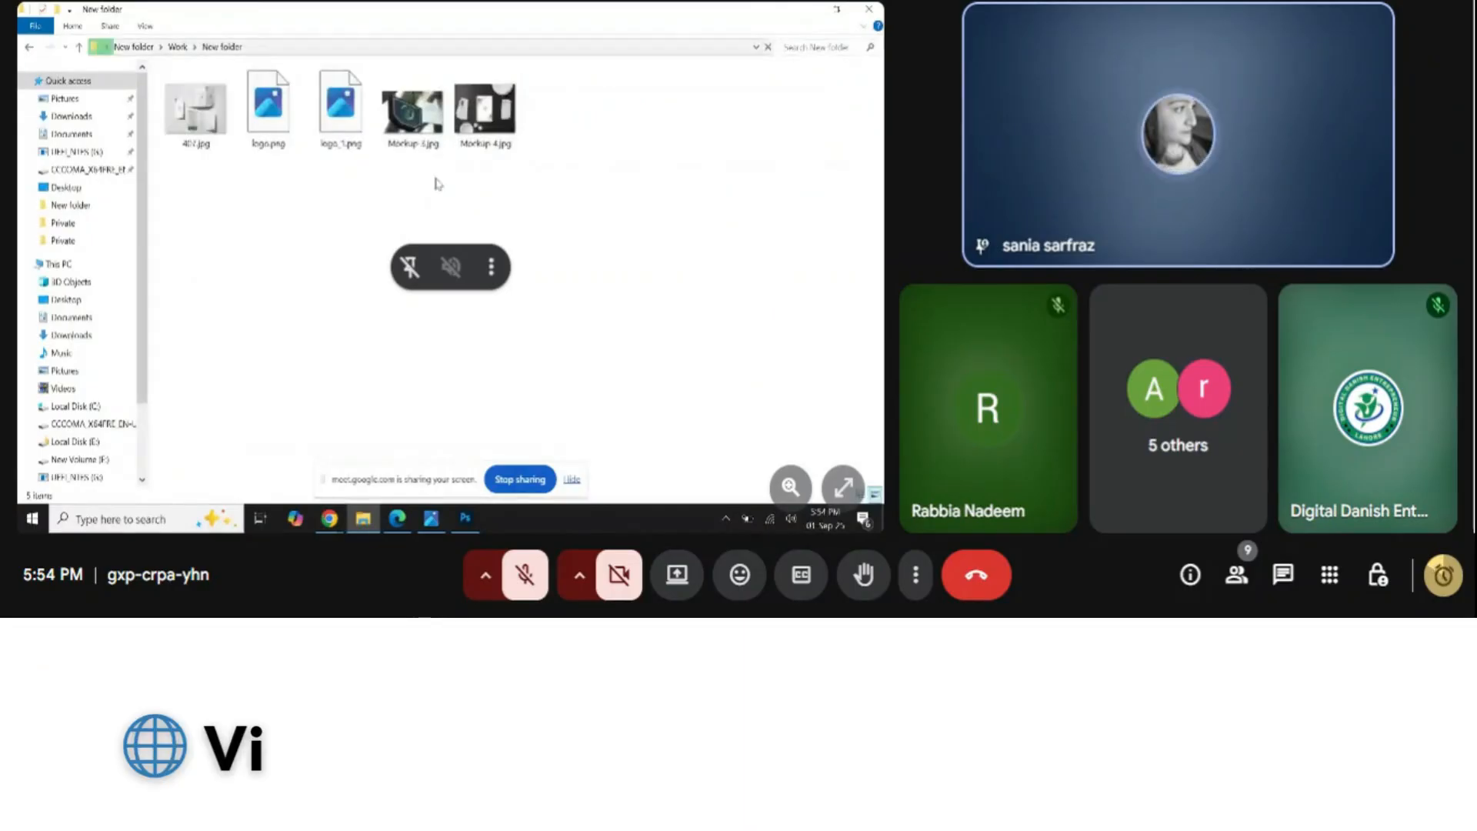
# Open the 407.jpg tri-fold menu mockup, zoom it to about 57%, then close it
pyautogui.click(211, 123)
pyautogui.doubleClick(212, 123)
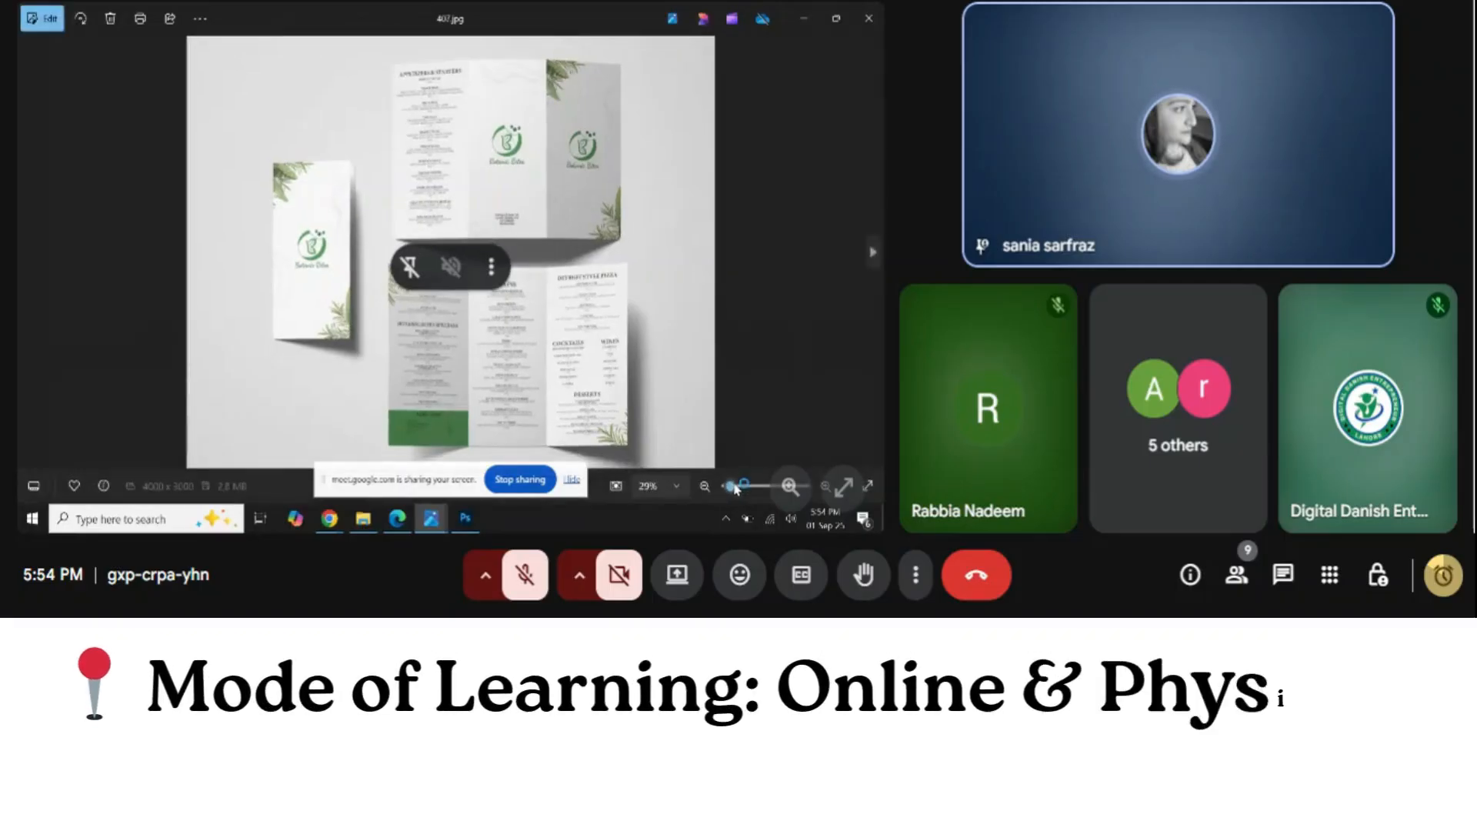
pyautogui.click(734, 487)
pyautogui.moveTo(733, 488); pyautogui.dragTo(734, 488)
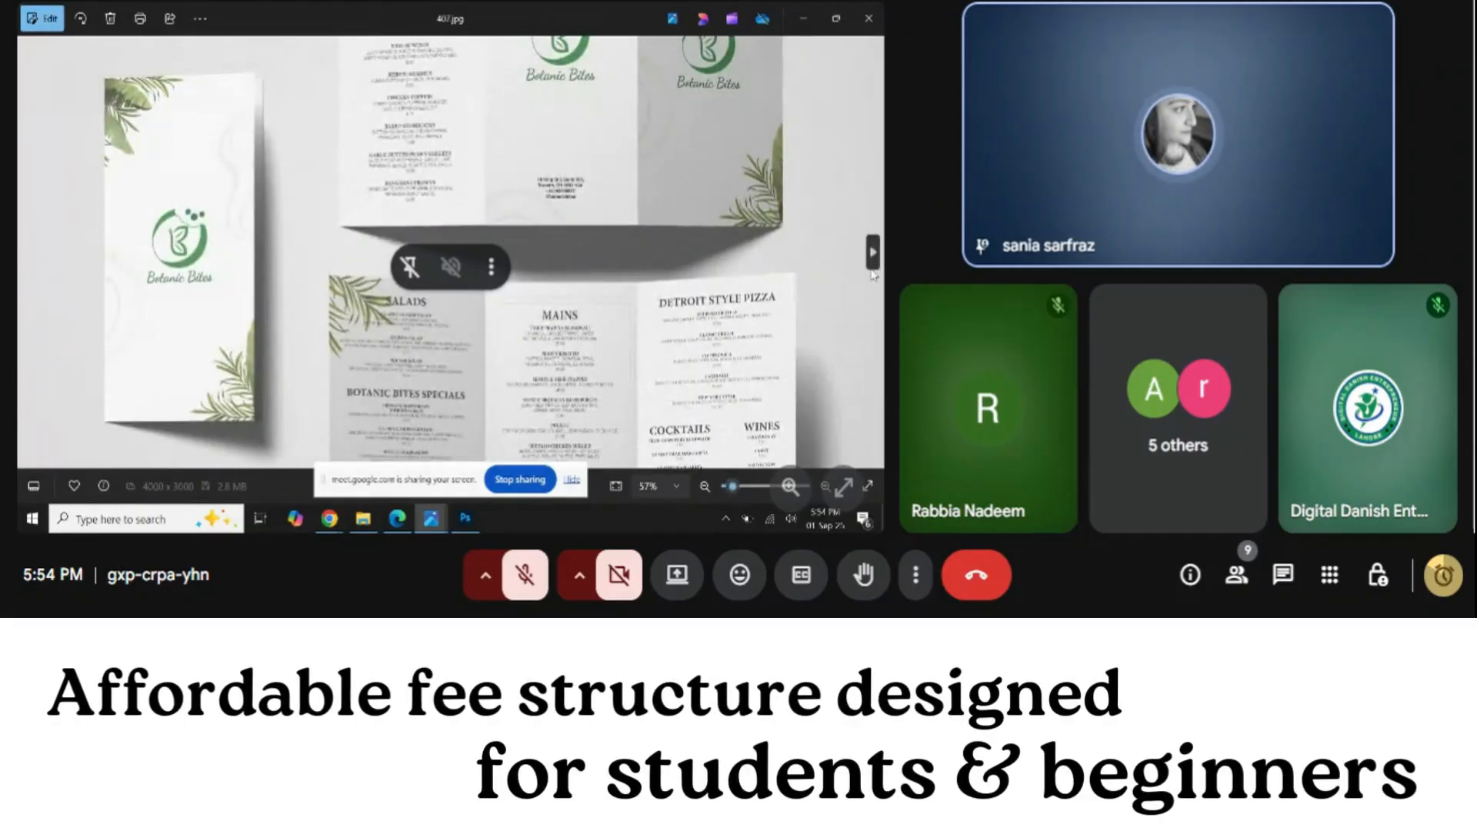
pyautogui.click(732, 488)
pyautogui.moveTo(733, 491); pyautogui.dragTo(737, 489)
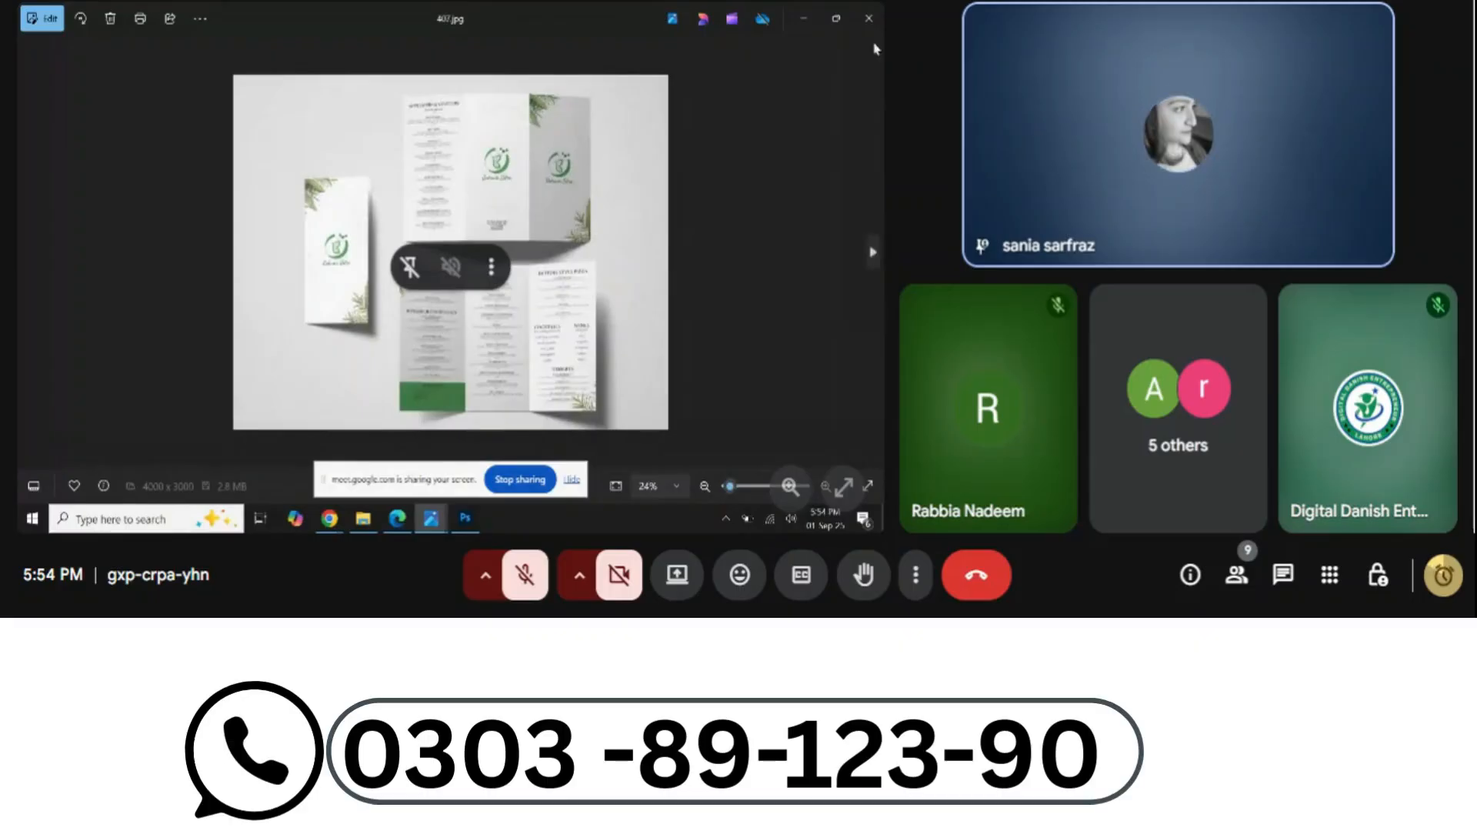
pyautogui.click(869, 20)
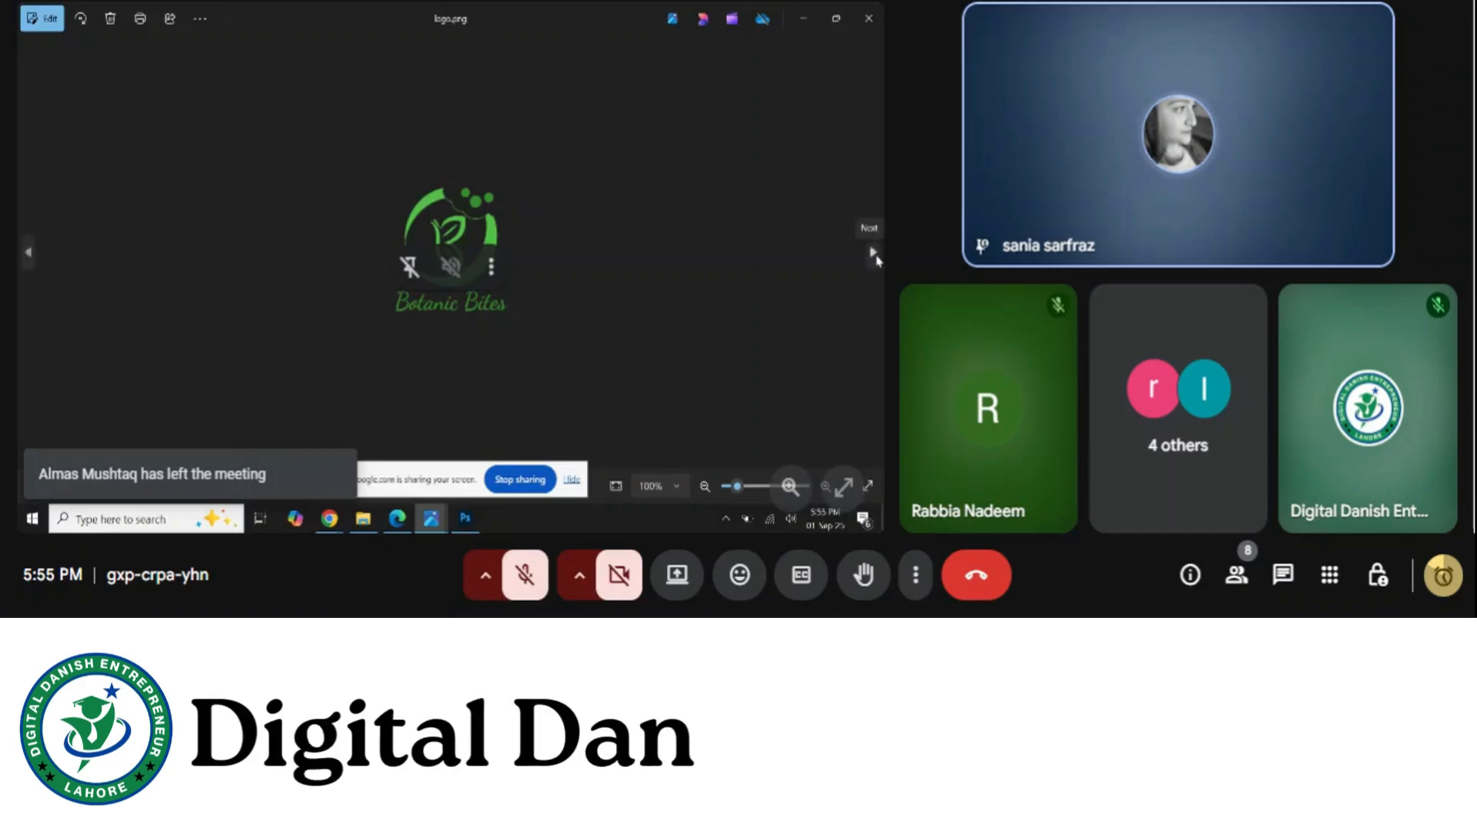
# Page forward through the logo, hanging sign and tablet mockups, then back to the menu mockup and close
pyautogui.click(875, 254)
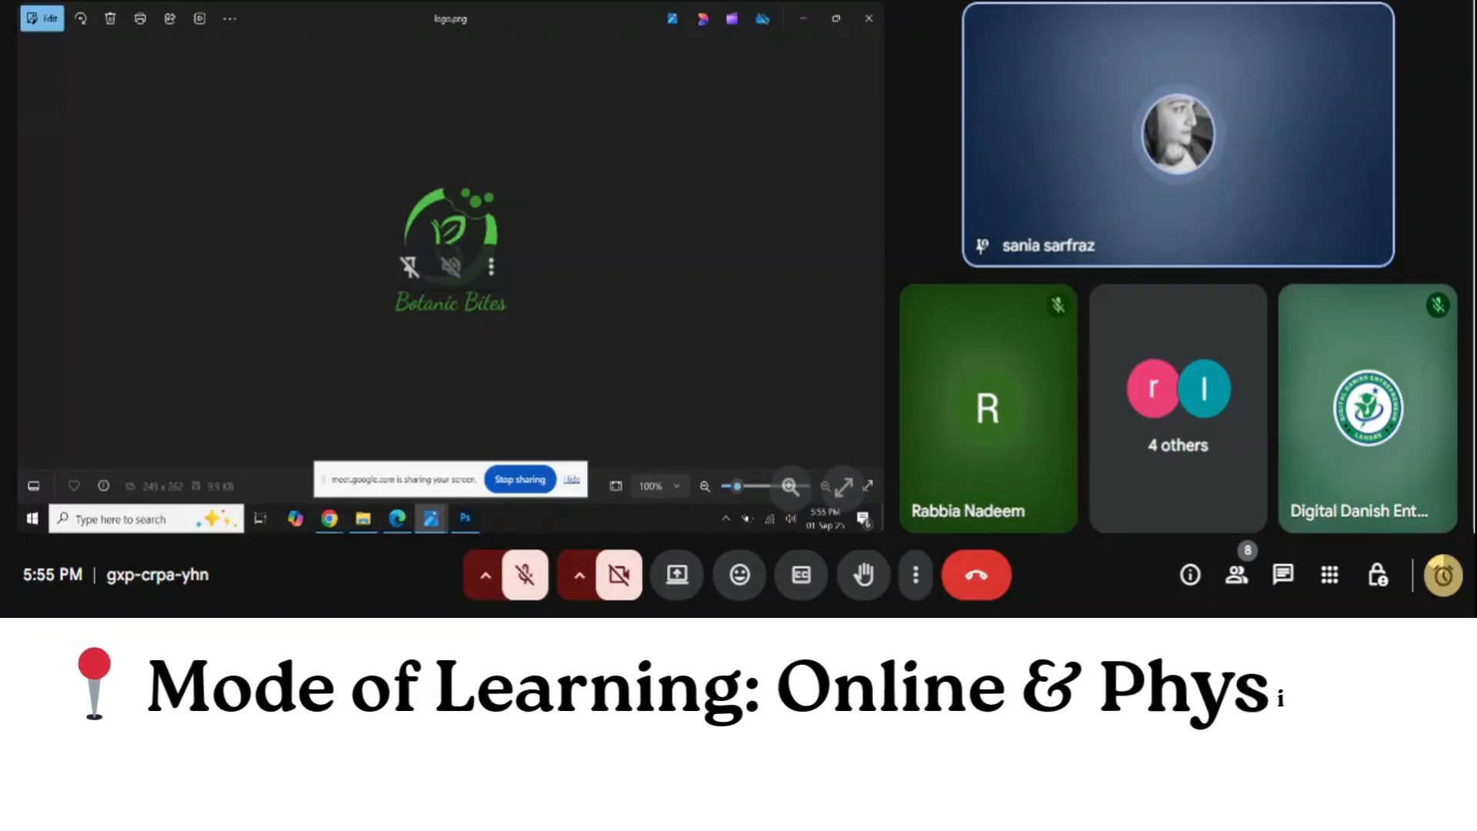
pyautogui.click(876, 252)
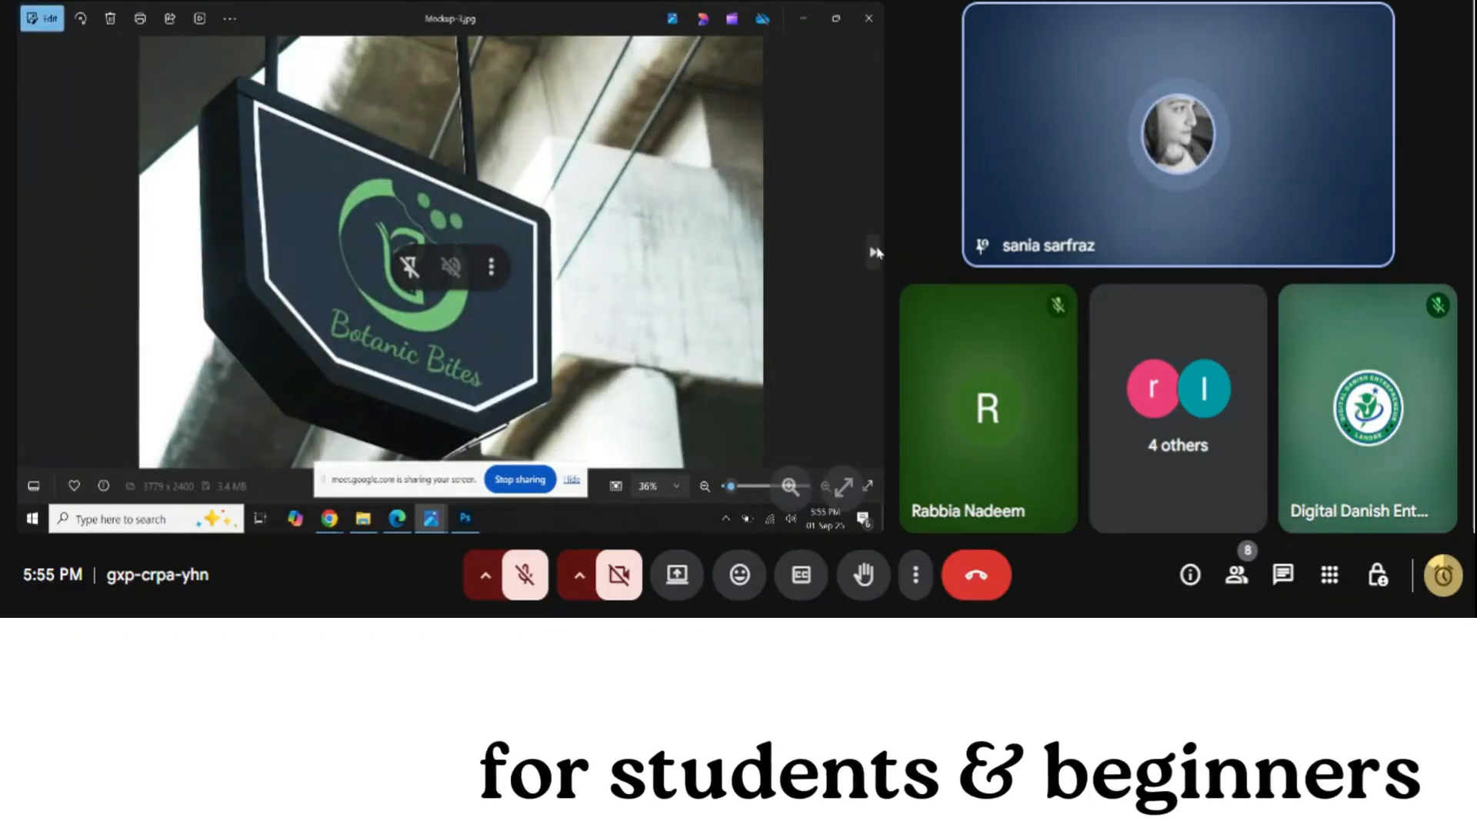
pyautogui.click(875, 252)
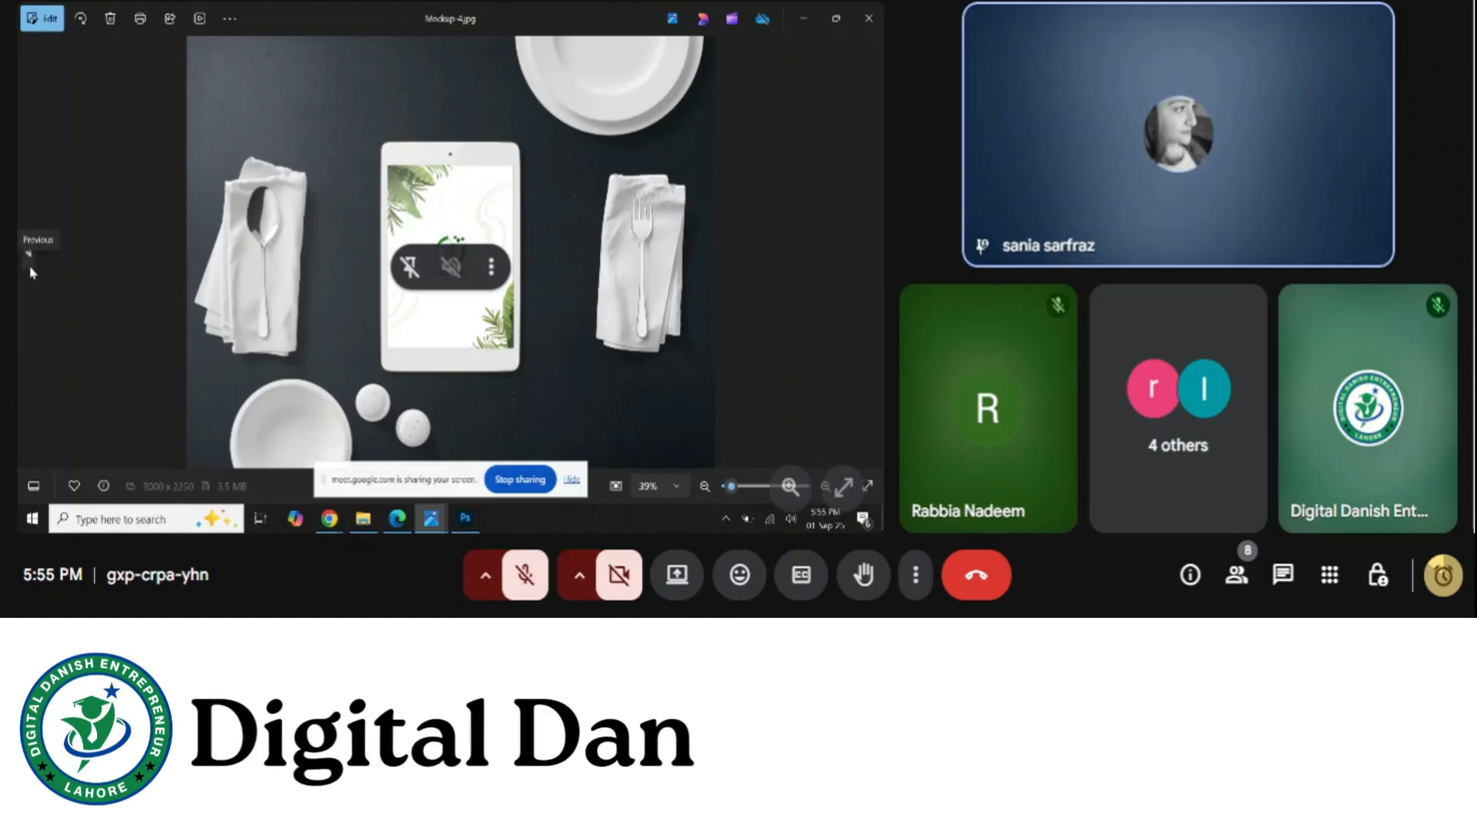
pyautogui.click(31, 270)
pyautogui.click(31, 270)
pyautogui.click(31, 271)
pyautogui.click(31, 271)
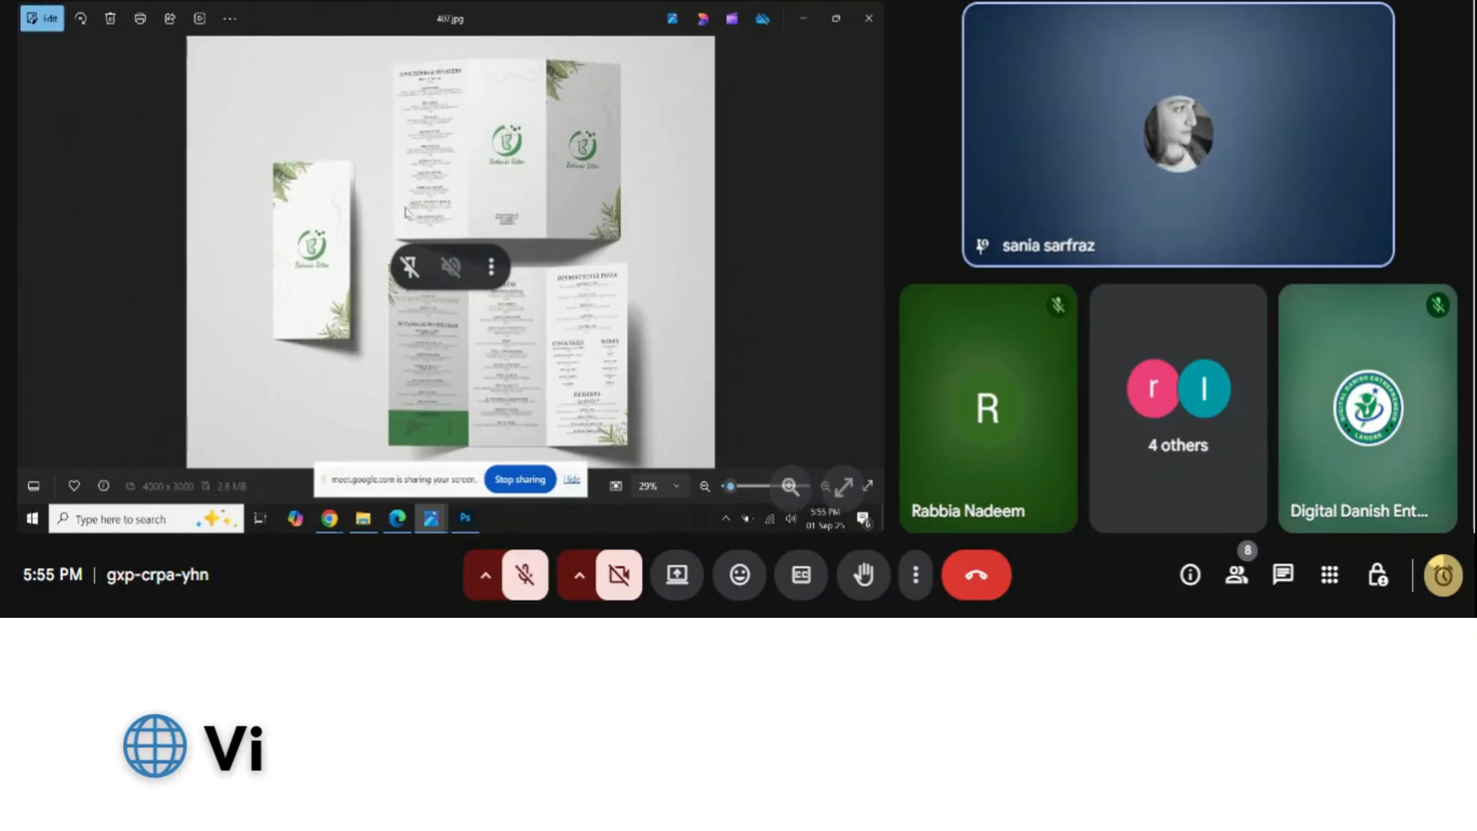
pyautogui.click(868, 17)
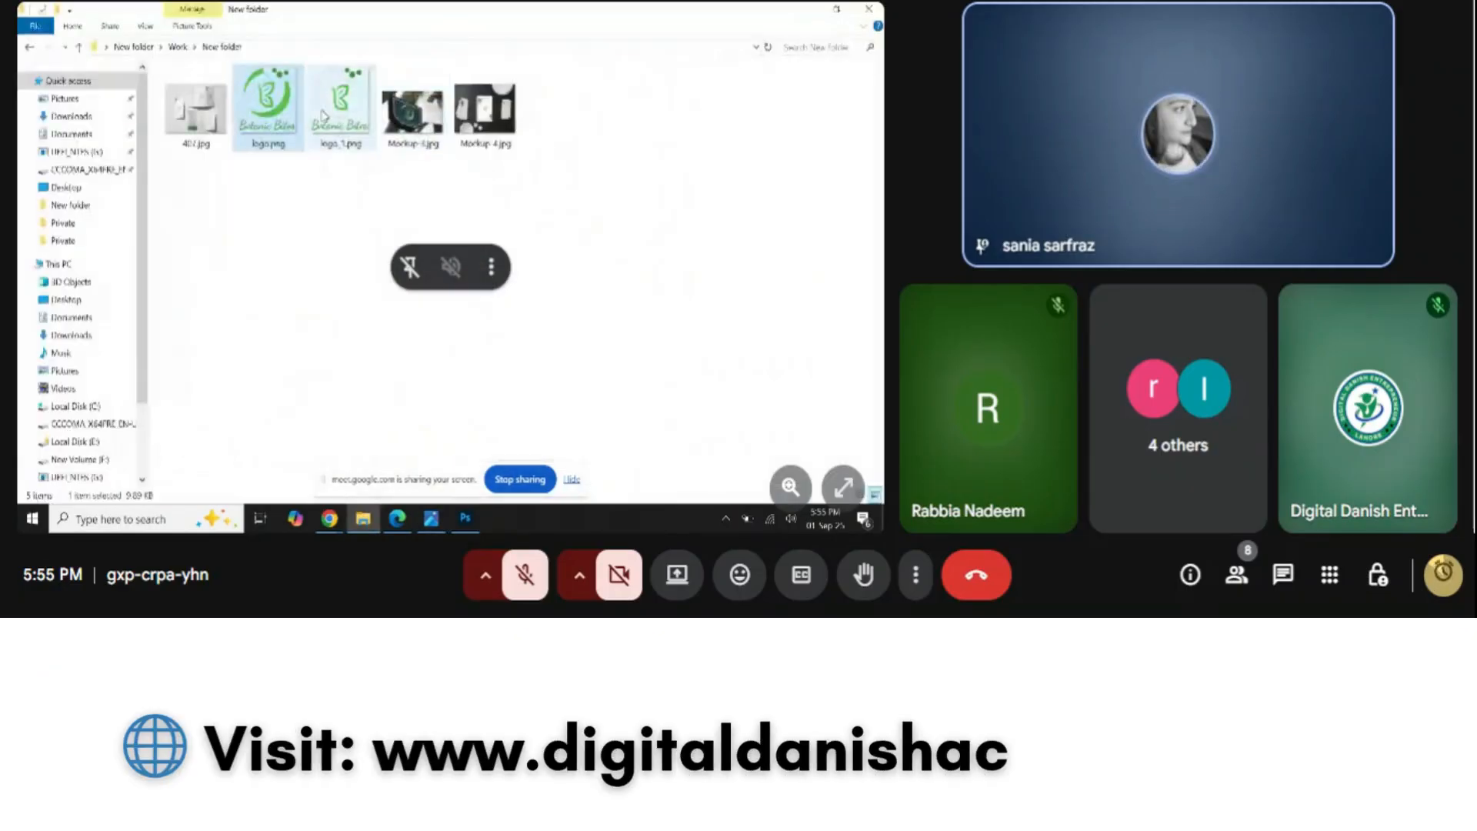
# Open Mockup 6.jpg in New folder (4) and inspect the pasta dieline at 148% zoom
pyautogui.click(176, 47)
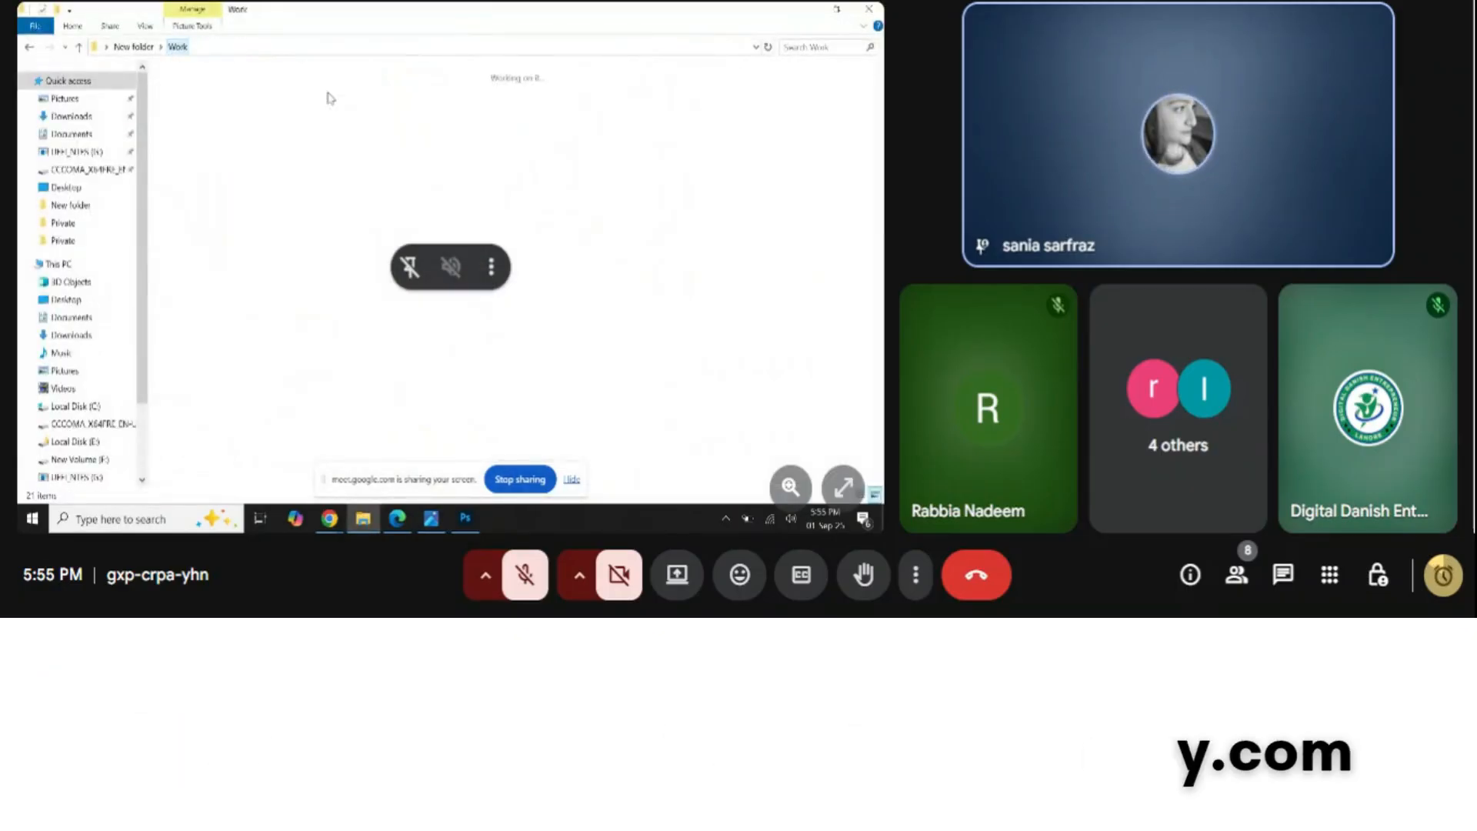
pyautogui.doubleClick(585, 123)
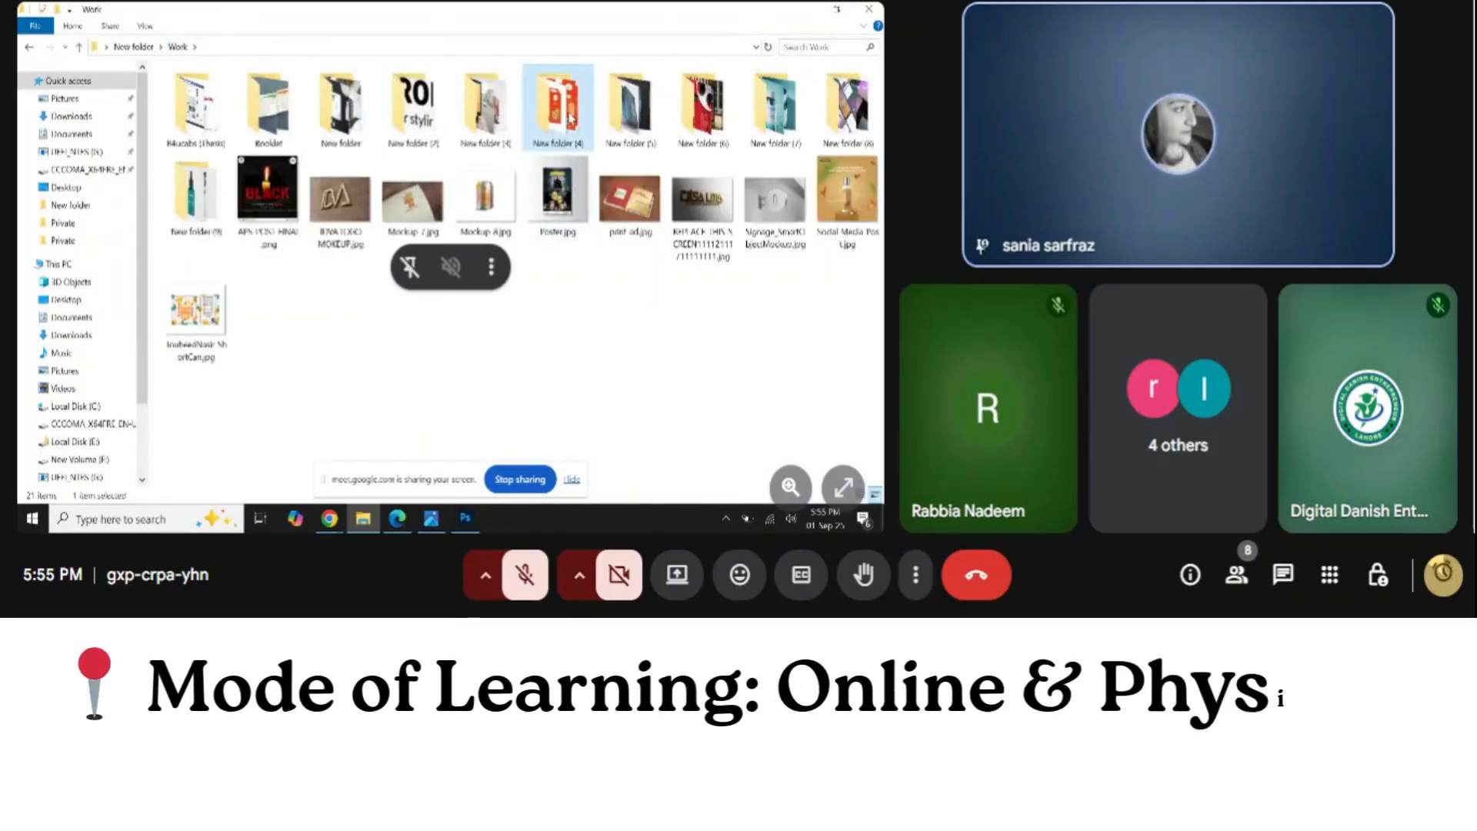
pyautogui.click(191, 124)
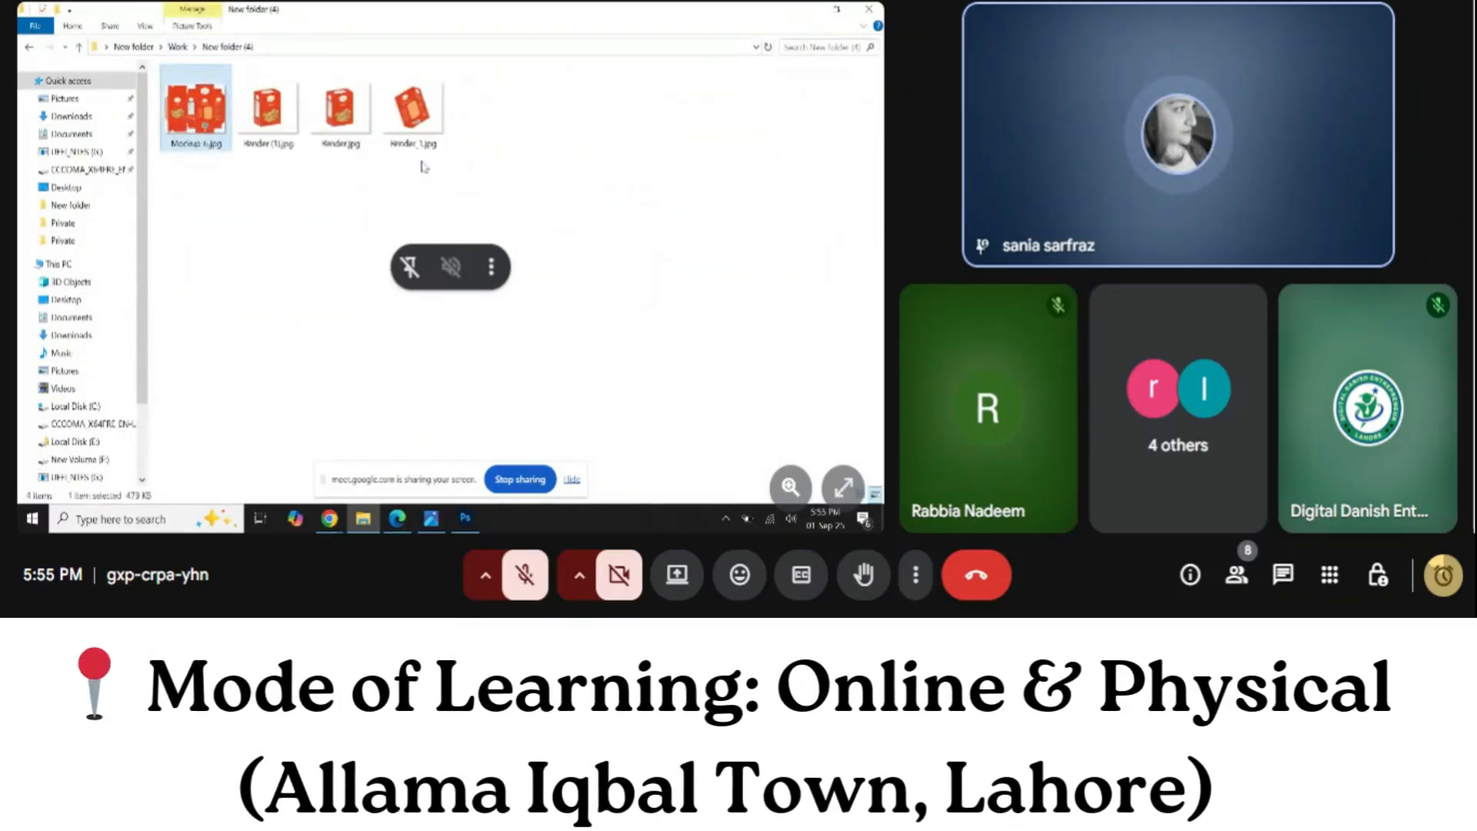
pyautogui.press('Return')
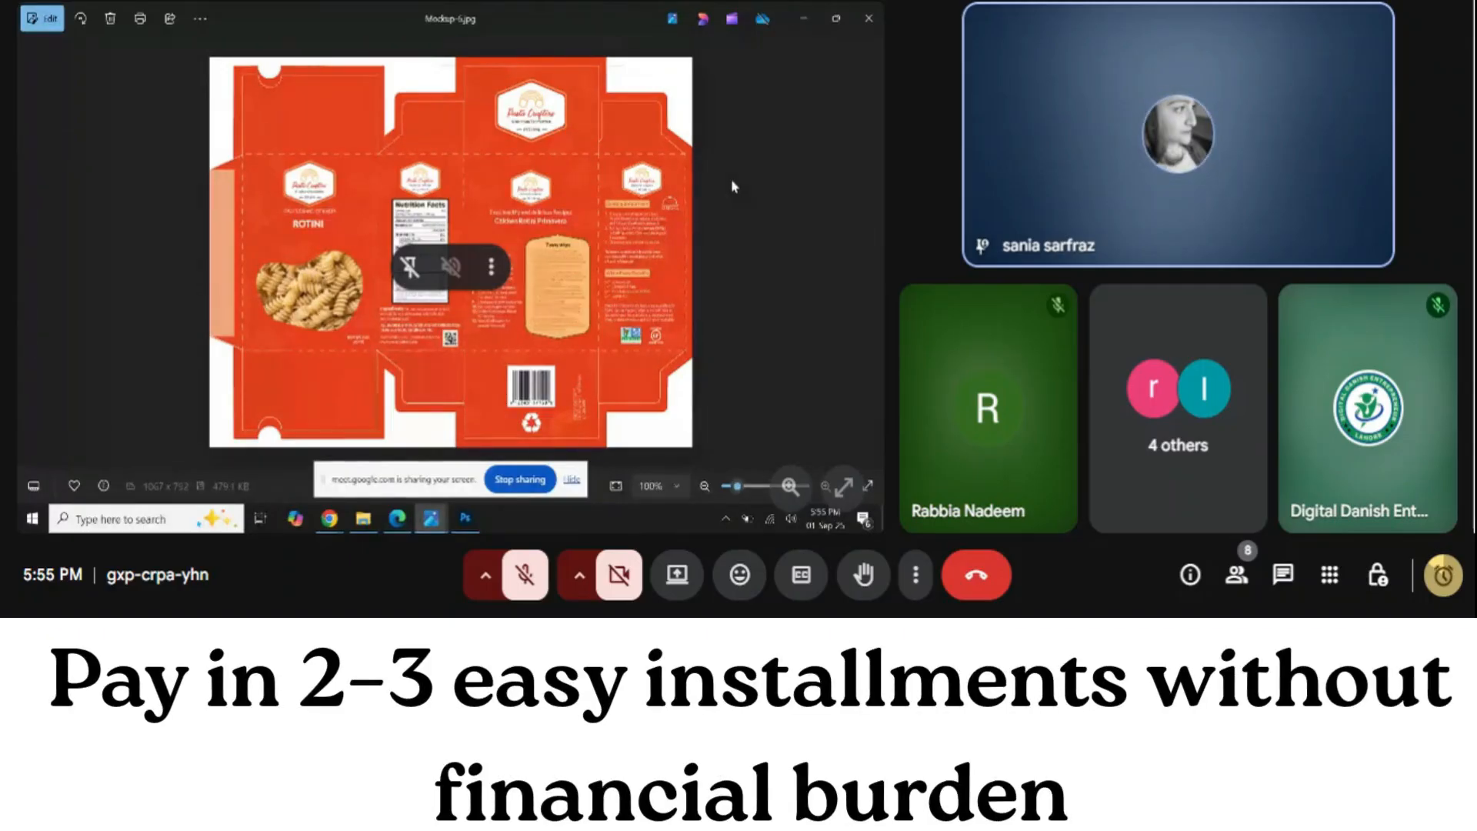
pyautogui.moveTo(737, 486); pyautogui.dragTo(741, 486)
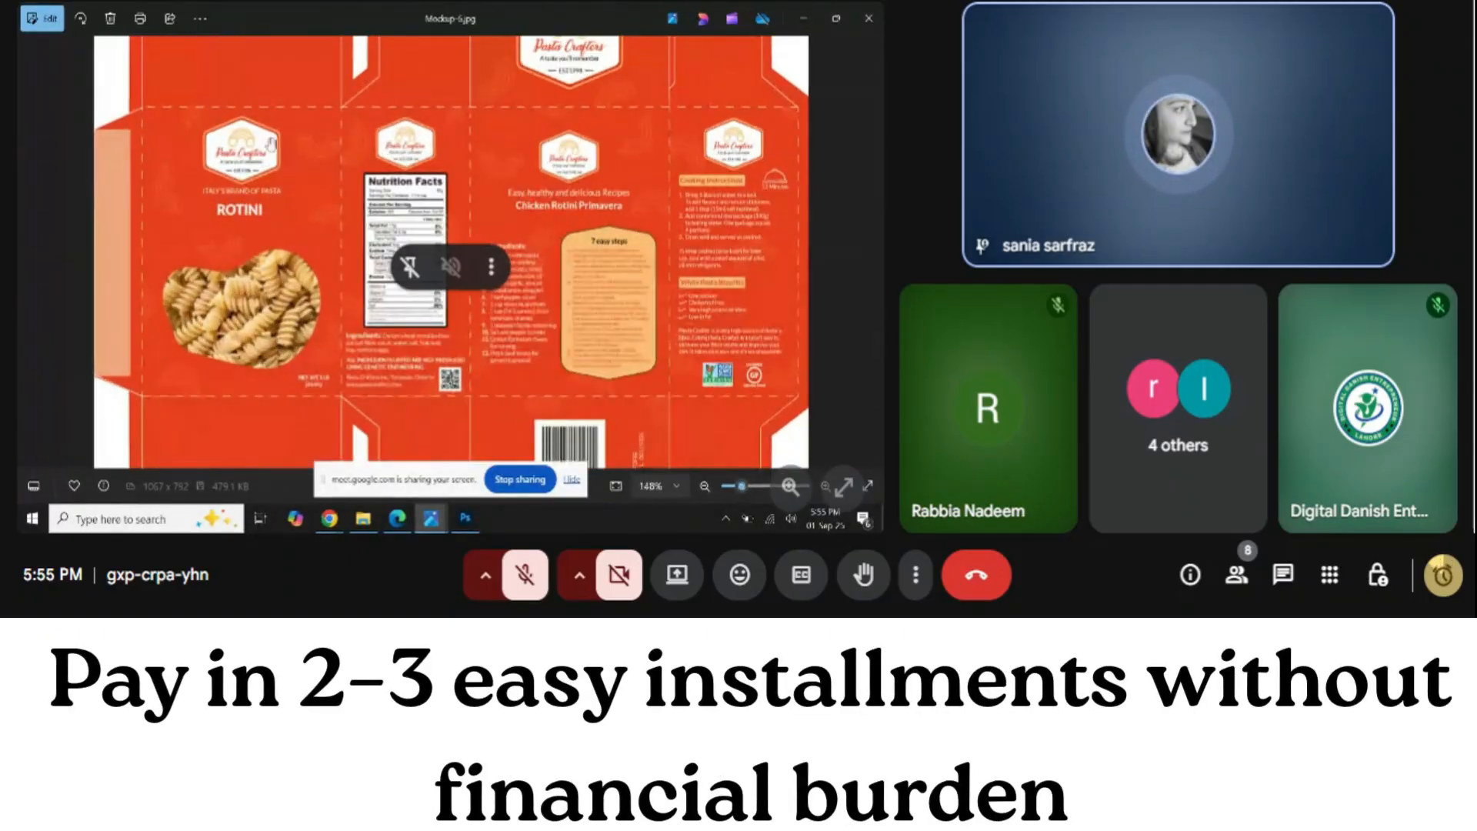
pyautogui.moveTo(582, 231); pyautogui.dragTo(570, 157)
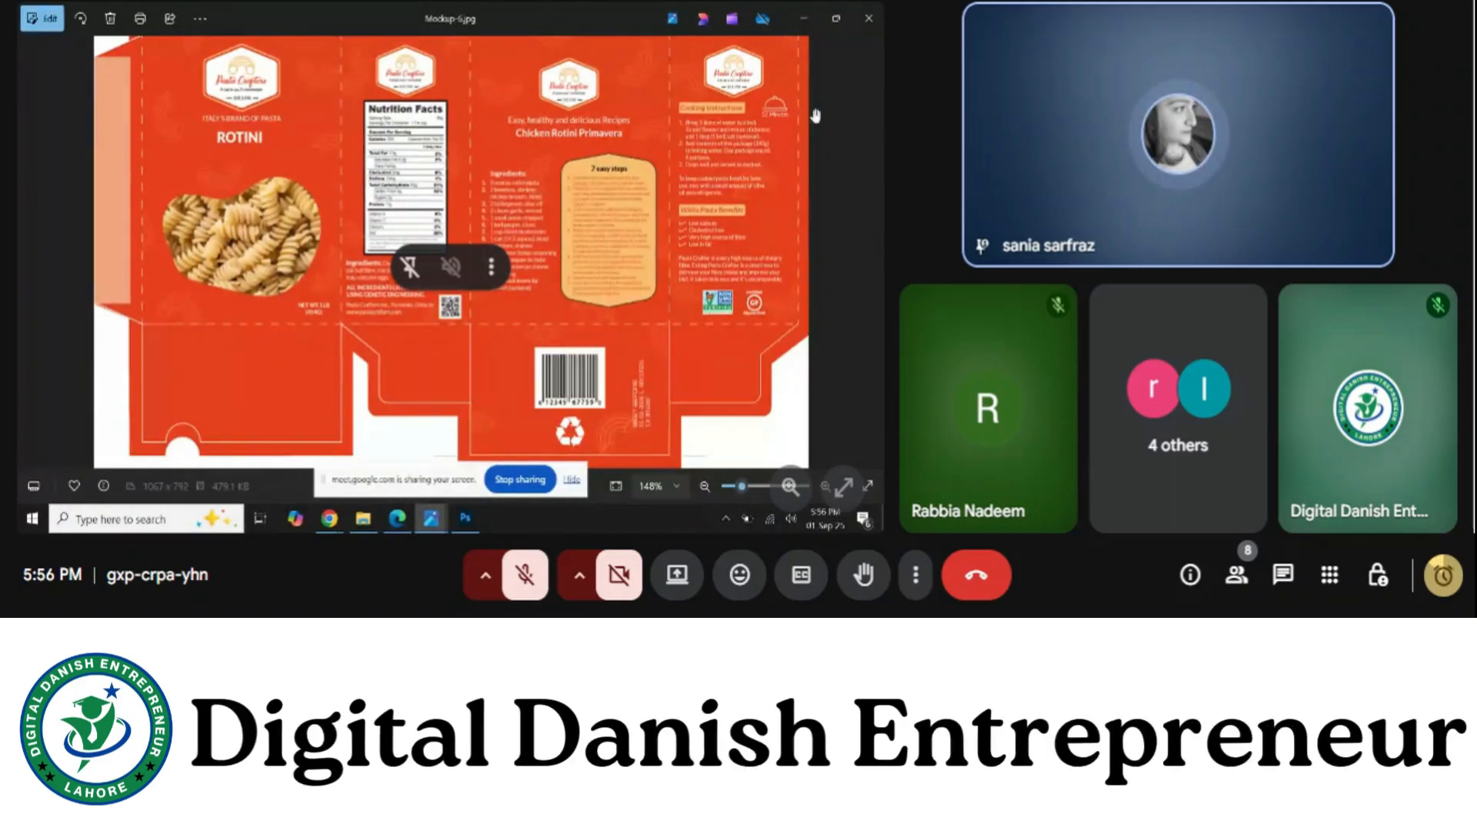
pyautogui.scroll(1, 815, 115)
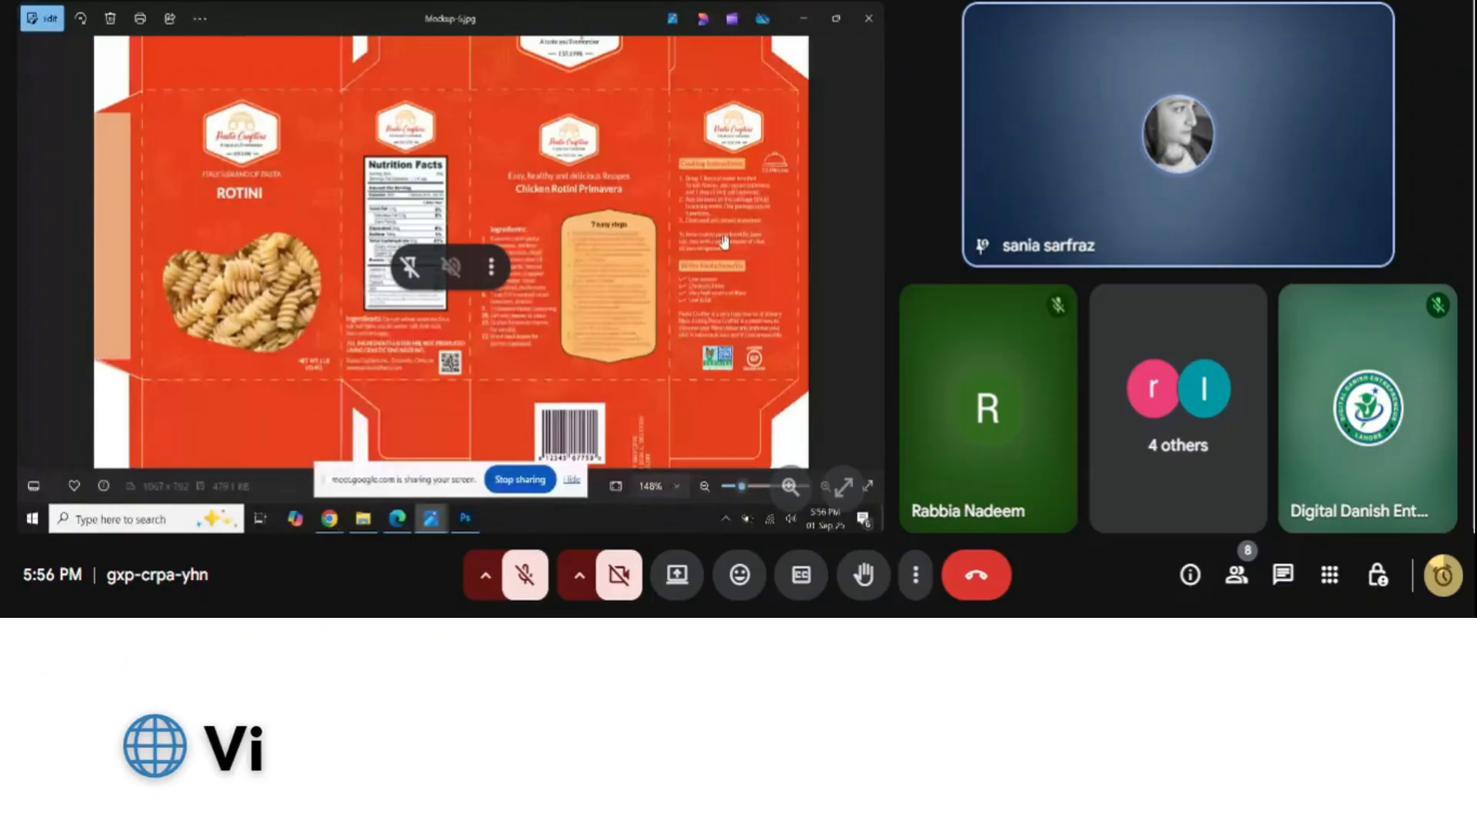
pyautogui.hotkey('alt', 'F4')
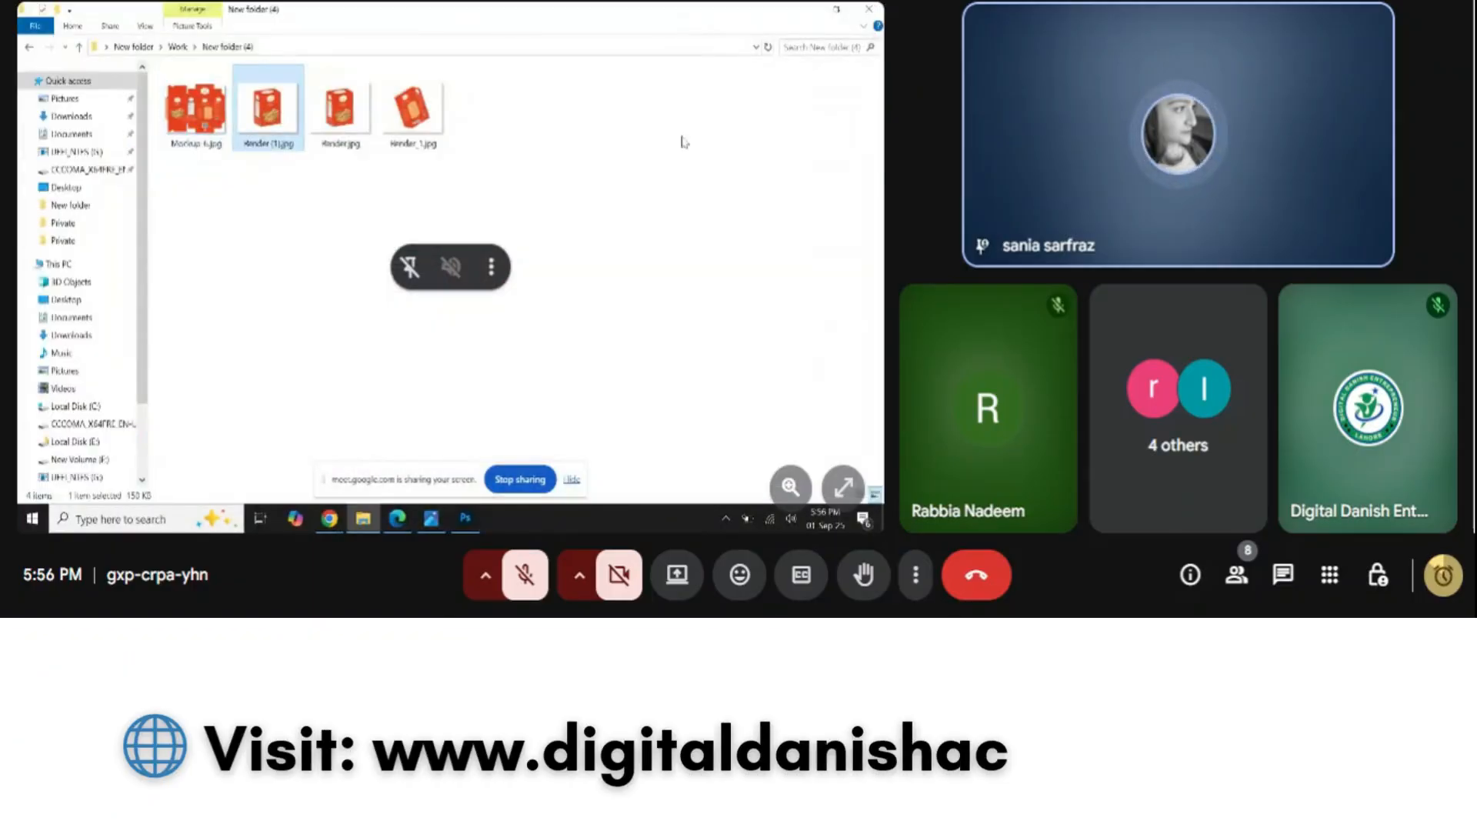
# View the Render pasta-box images, including the rotated box, then close the viewer
pyautogui.press('Return')
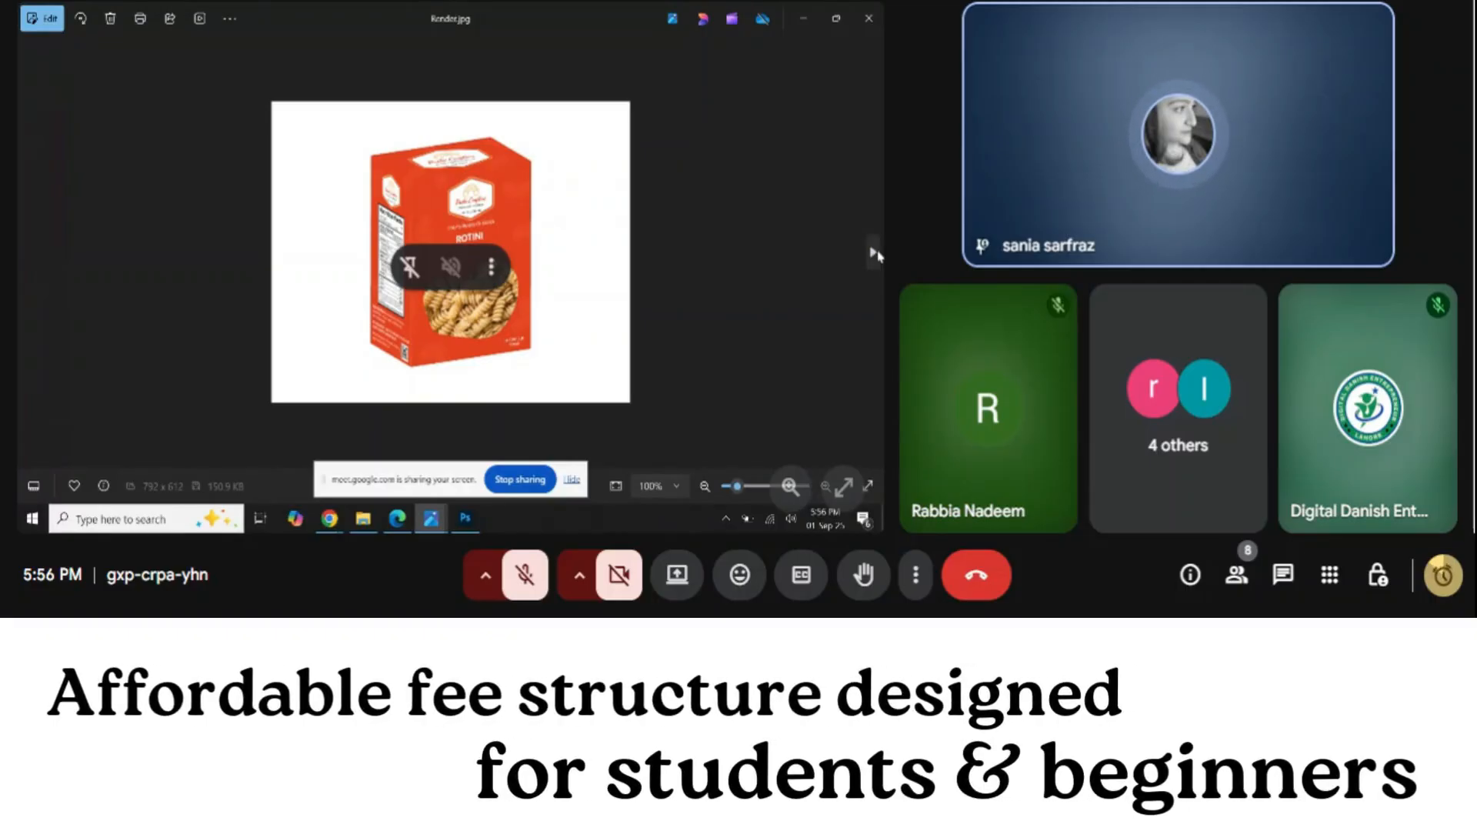
pyautogui.click(872, 254)
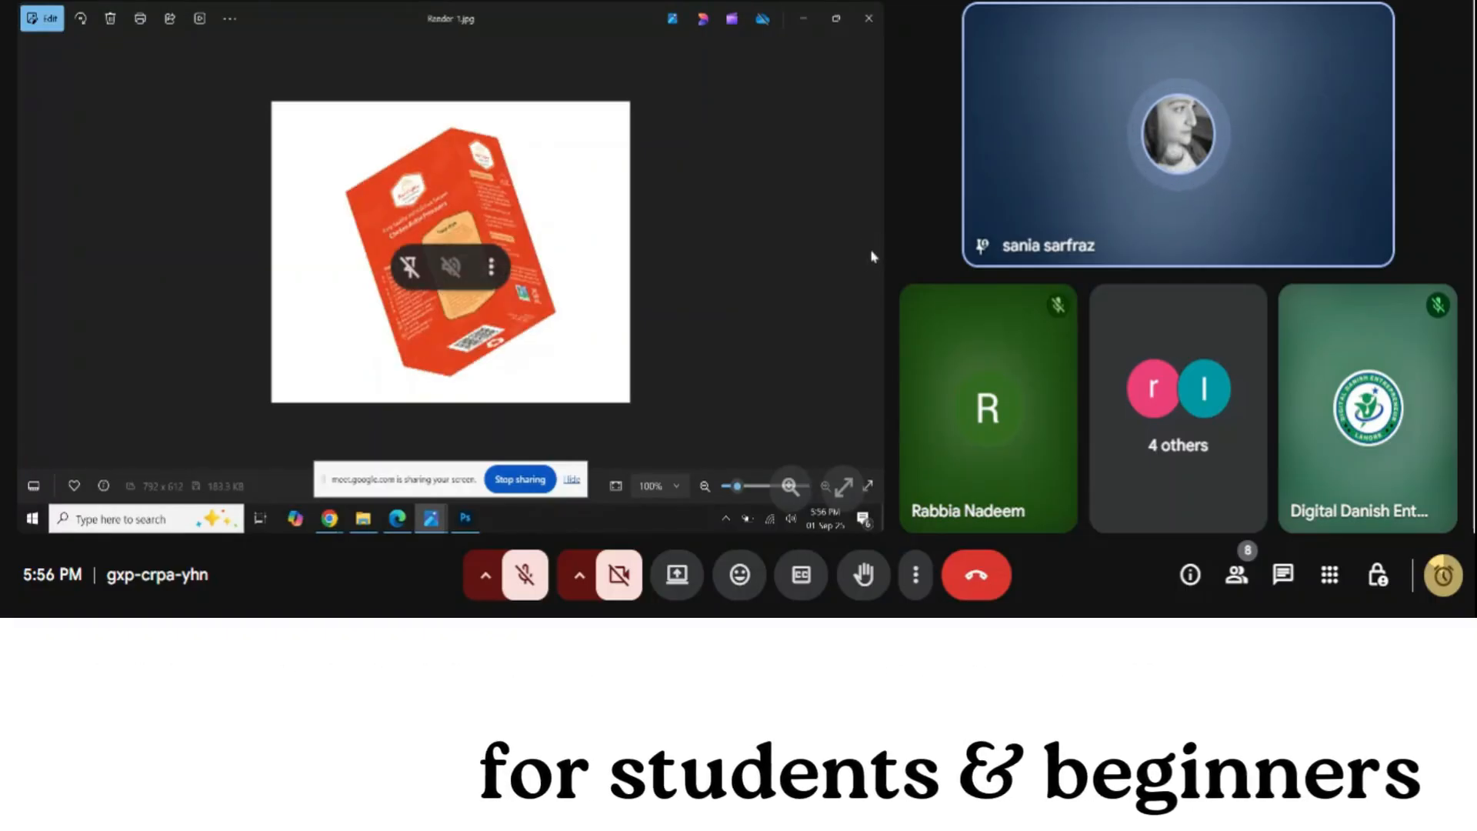
pyautogui.click(860, 15)
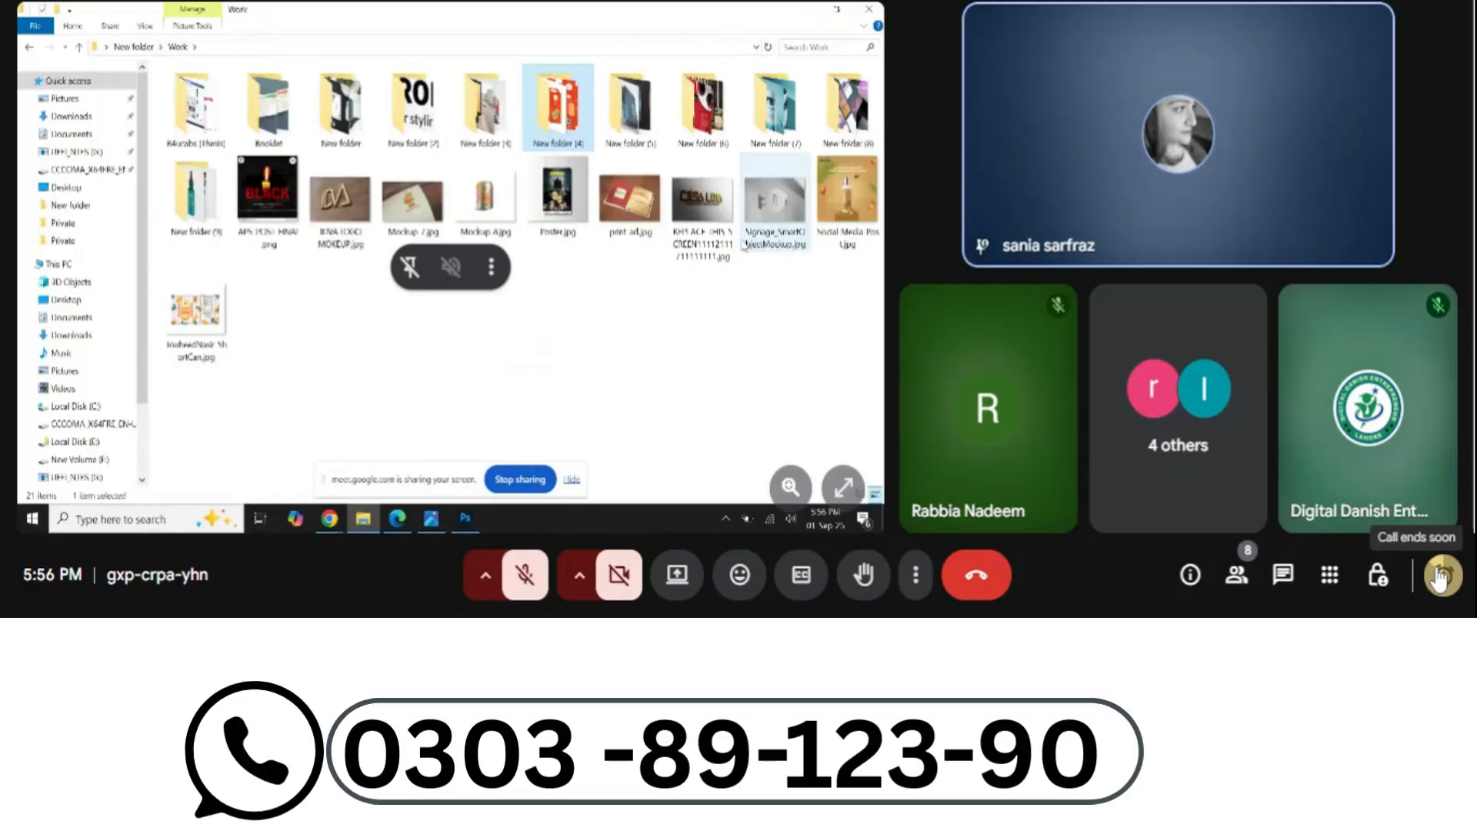
# View Book Cover.jpg from New folder (5) and the standing book mockup, then return to Work
pyautogui.doubleClick(202, 150)
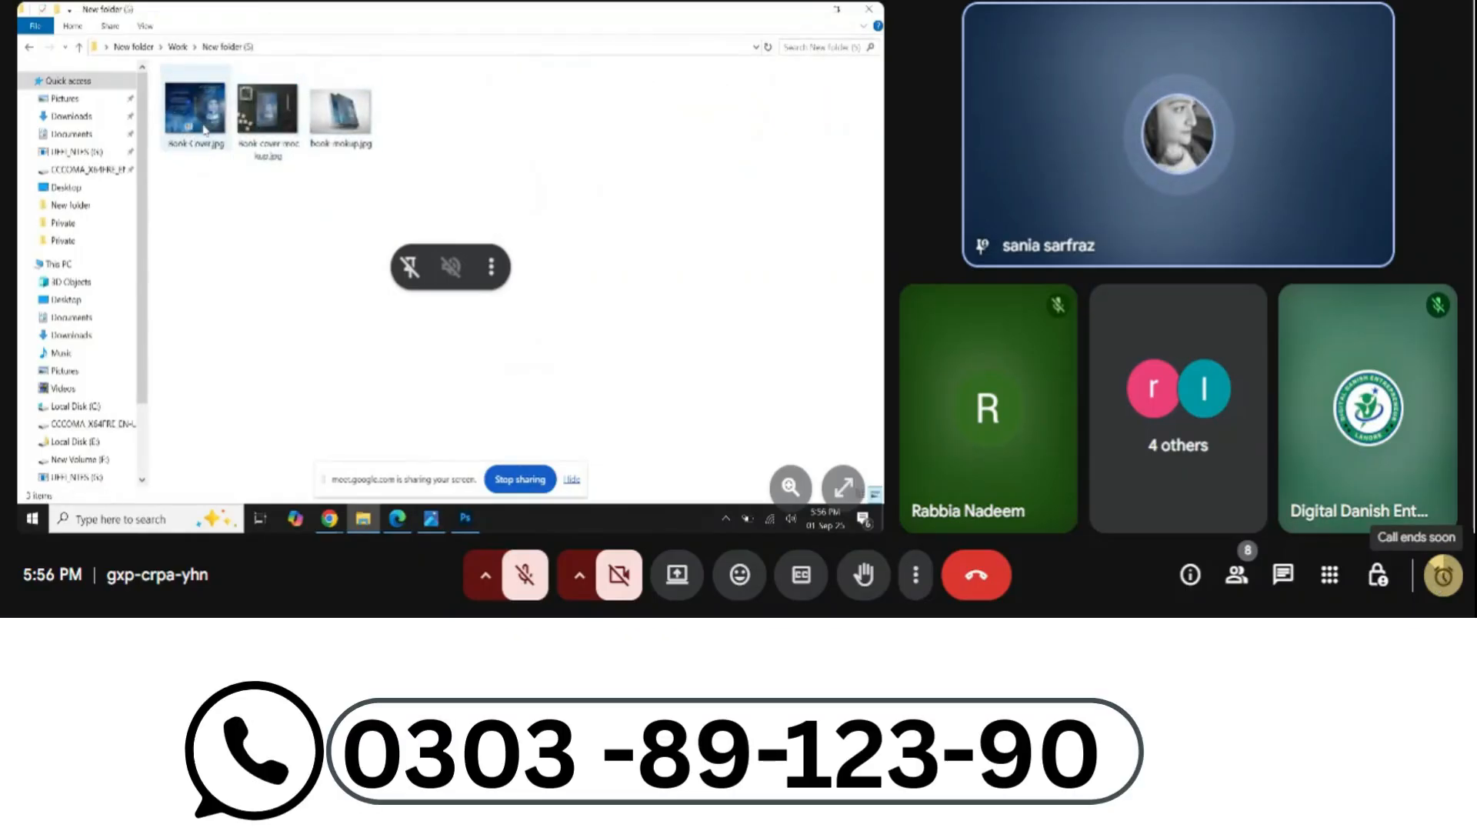
pyautogui.click(205, 131)
pyautogui.press('Return')
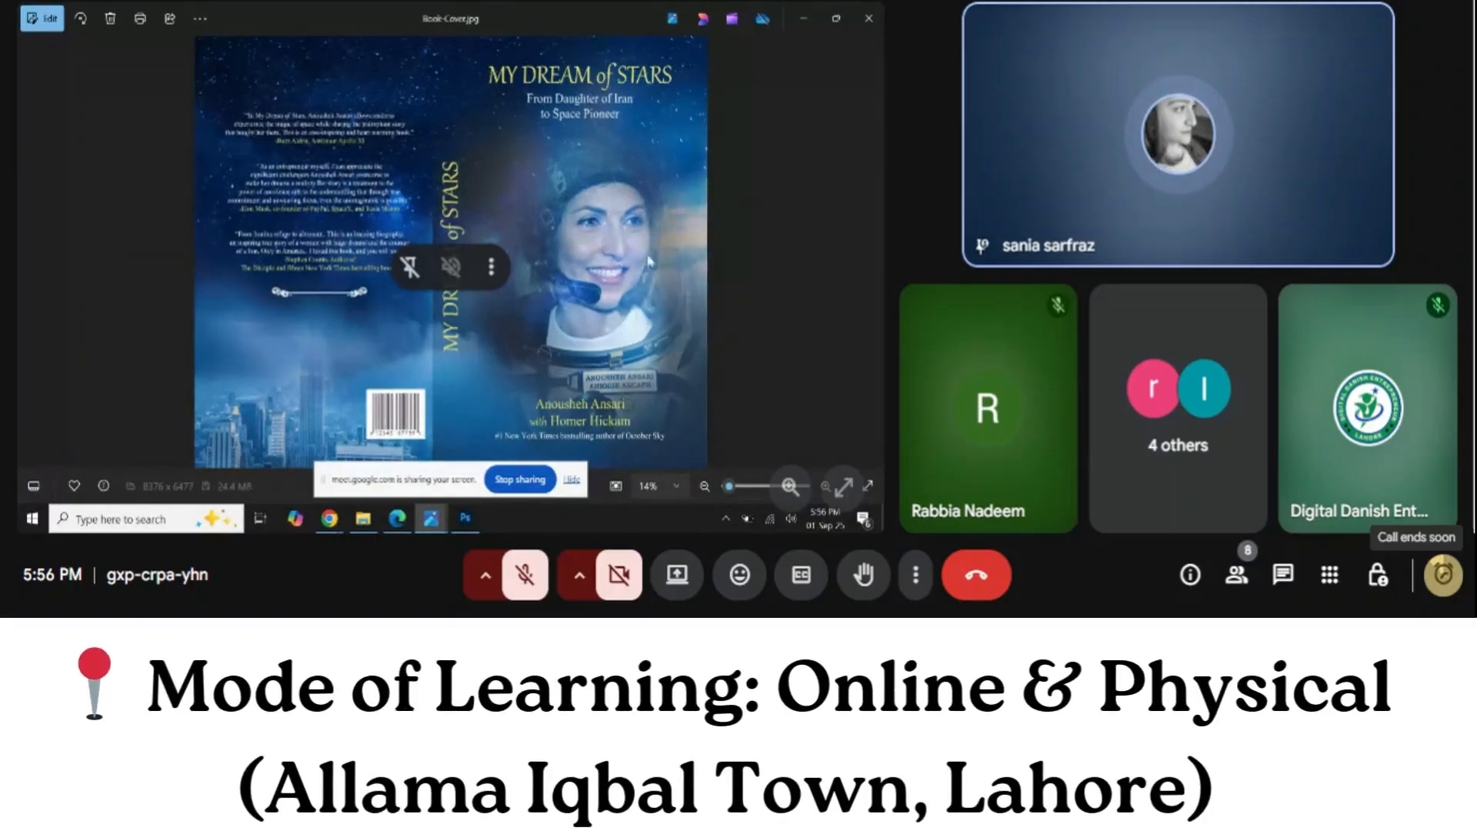
pyautogui.click(1439, 575)
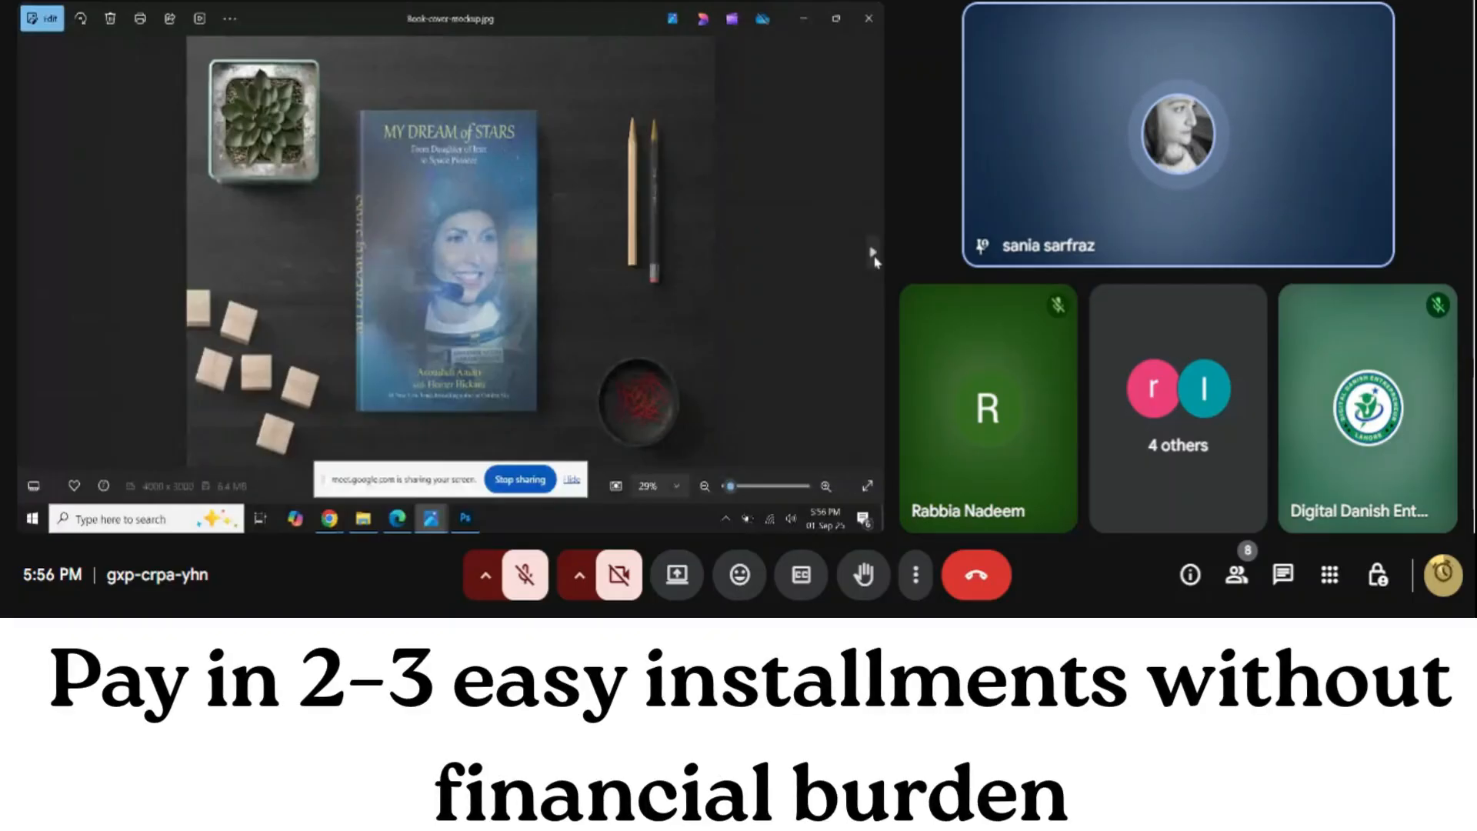
pyautogui.click(873, 253)
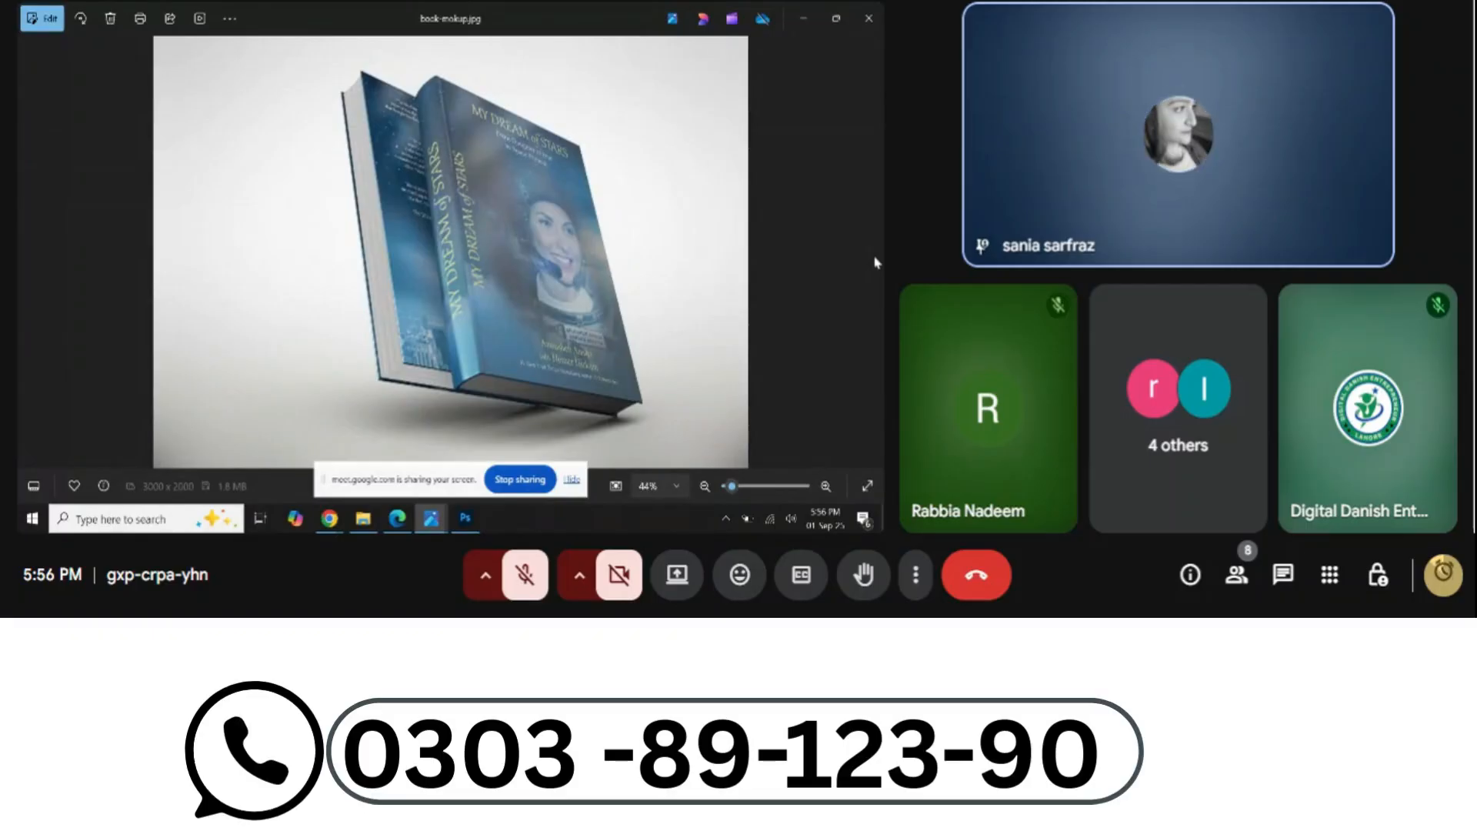
pyautogui.click(869, 18)
pyautogui.click(161, 46)
pyautogui.click(185, 84)
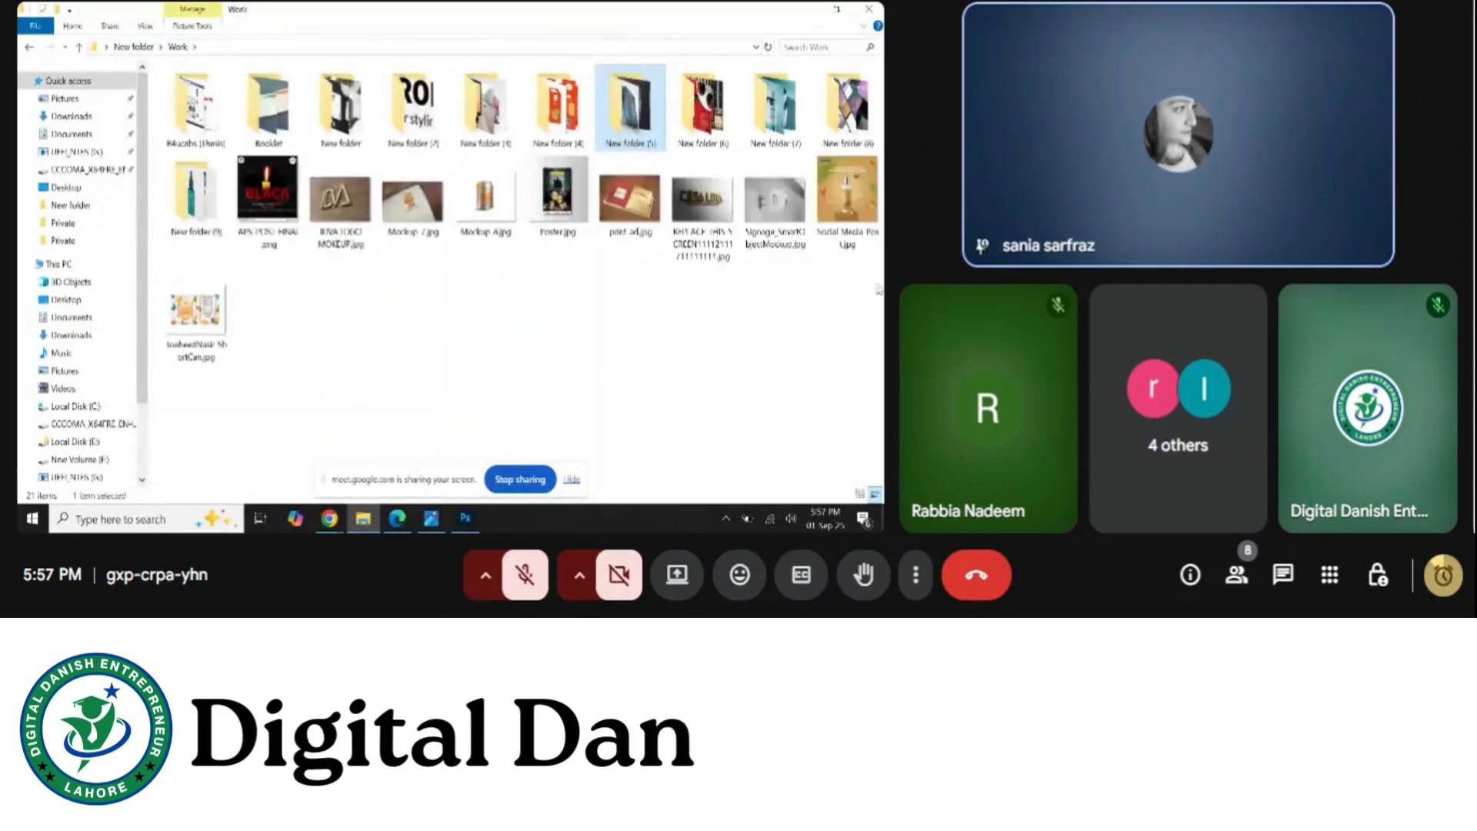
# Open Poster in Frame Mockup.jpg in New folder (6), preview the flat poster, then return to the frame mockup
pyautogui.doubleClick(700, 115)
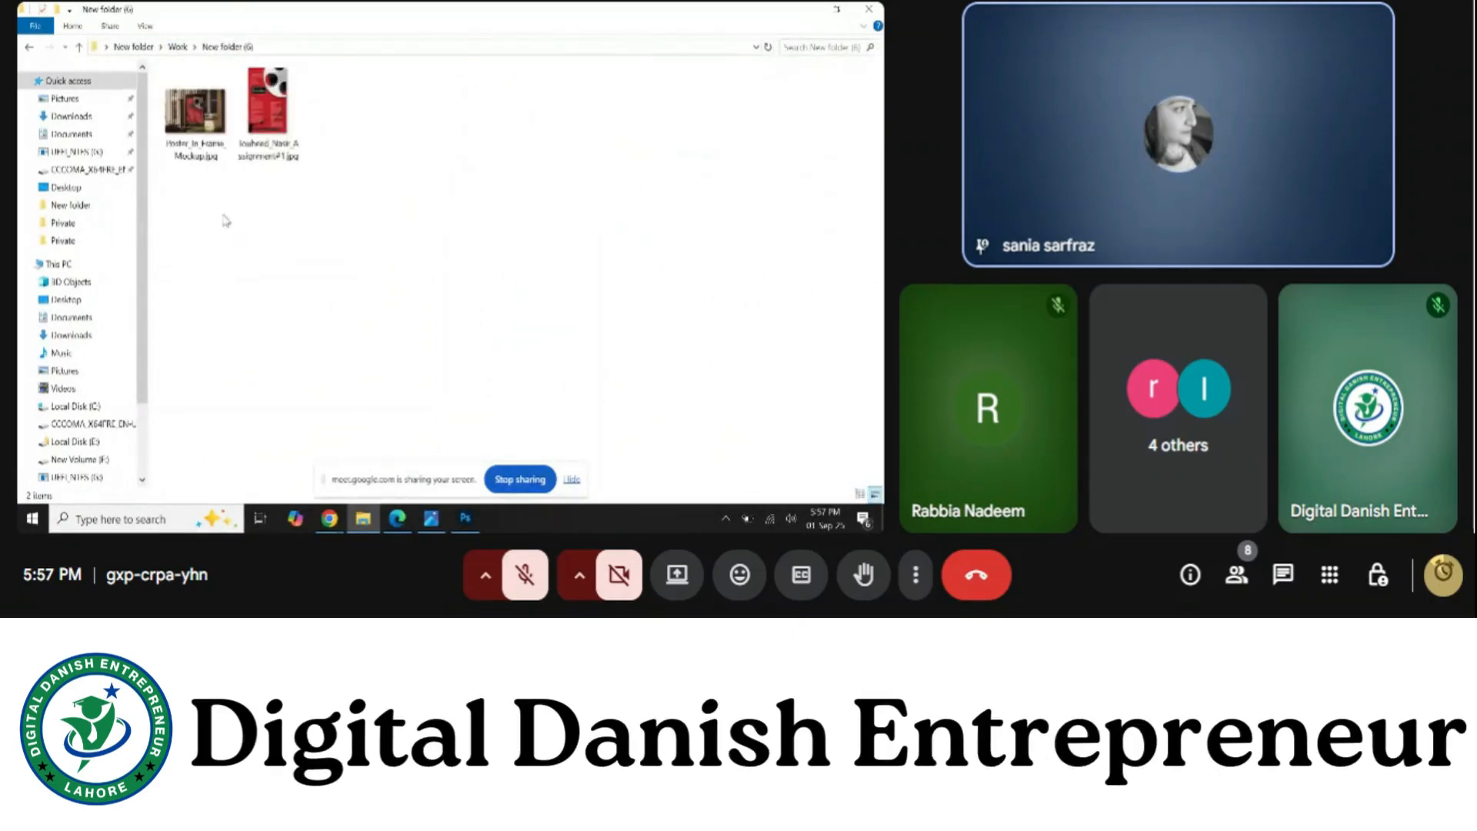
pyautogui.doubleClick(195, 114)
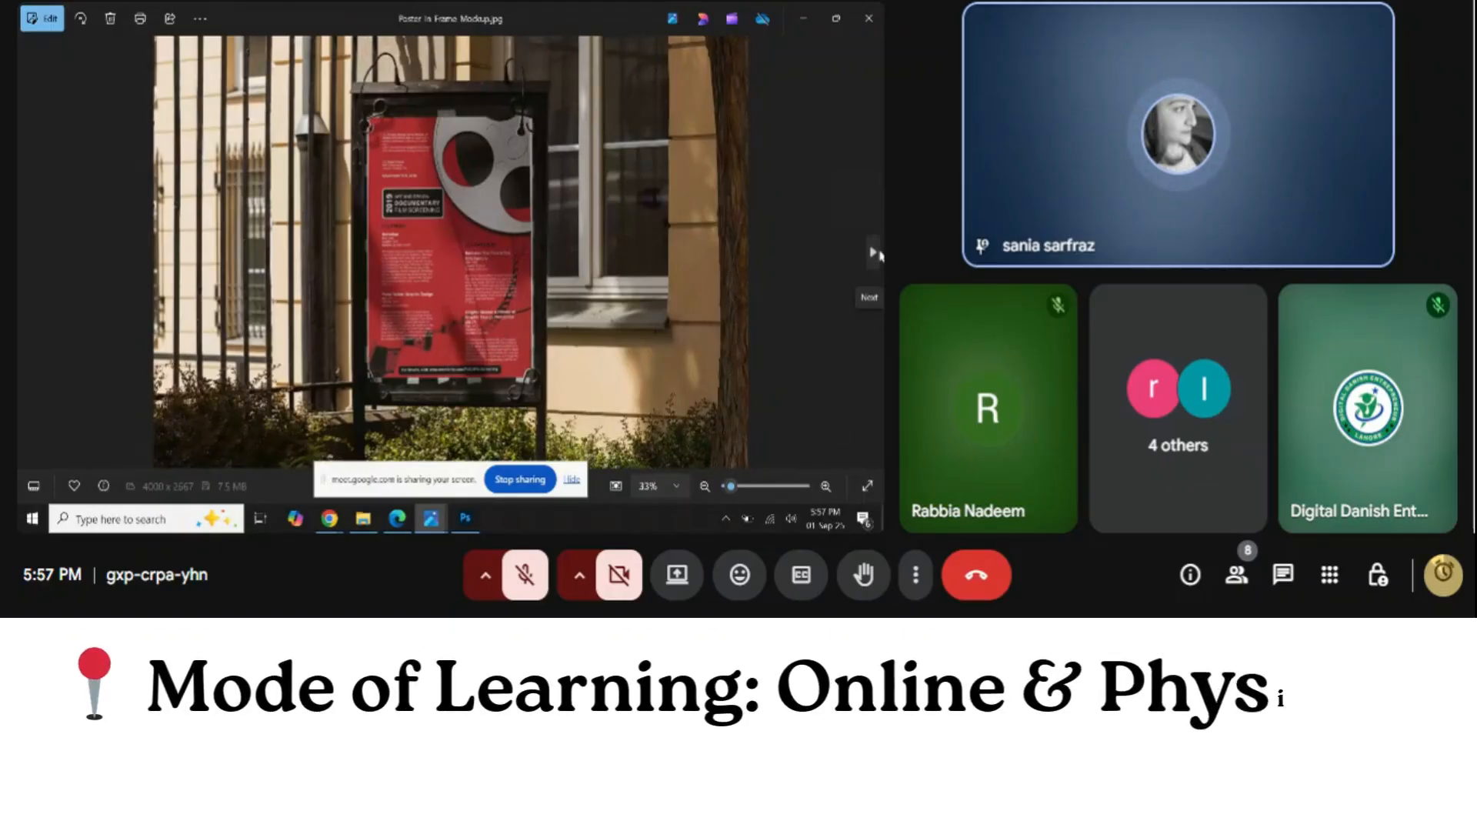
pyautogui.click(880, 255)
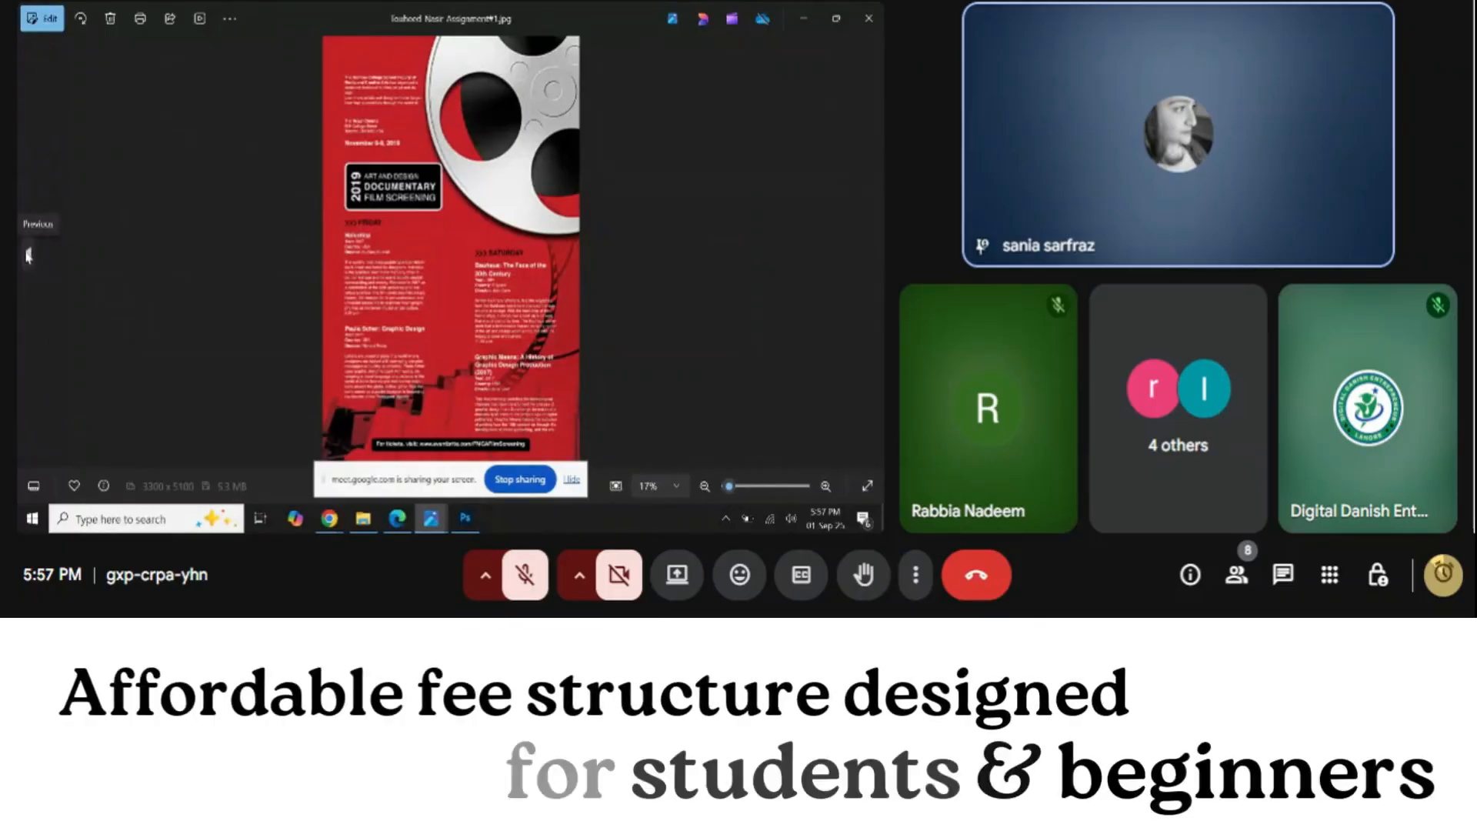
pyautogui.click(28, 255)
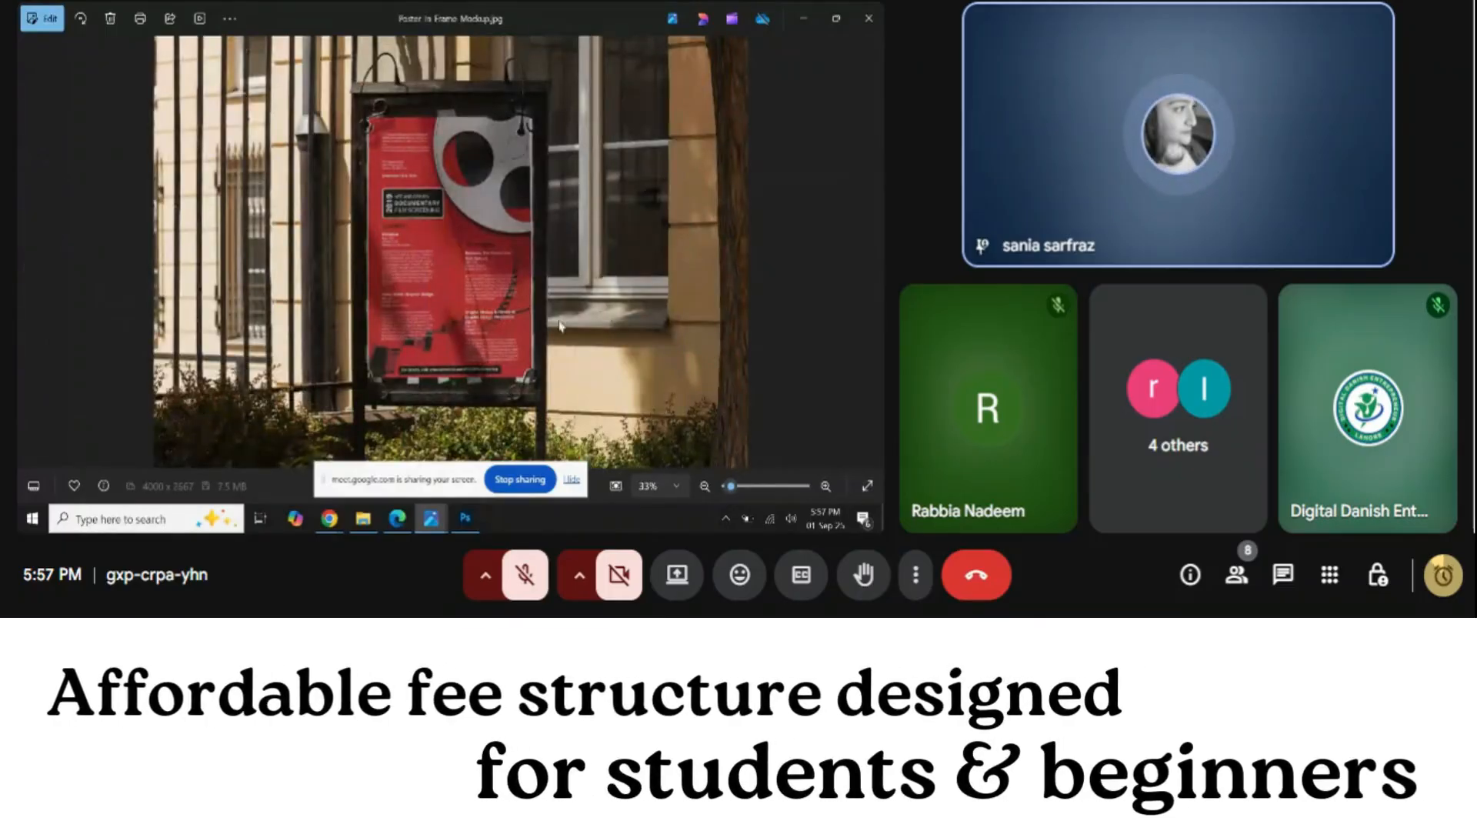